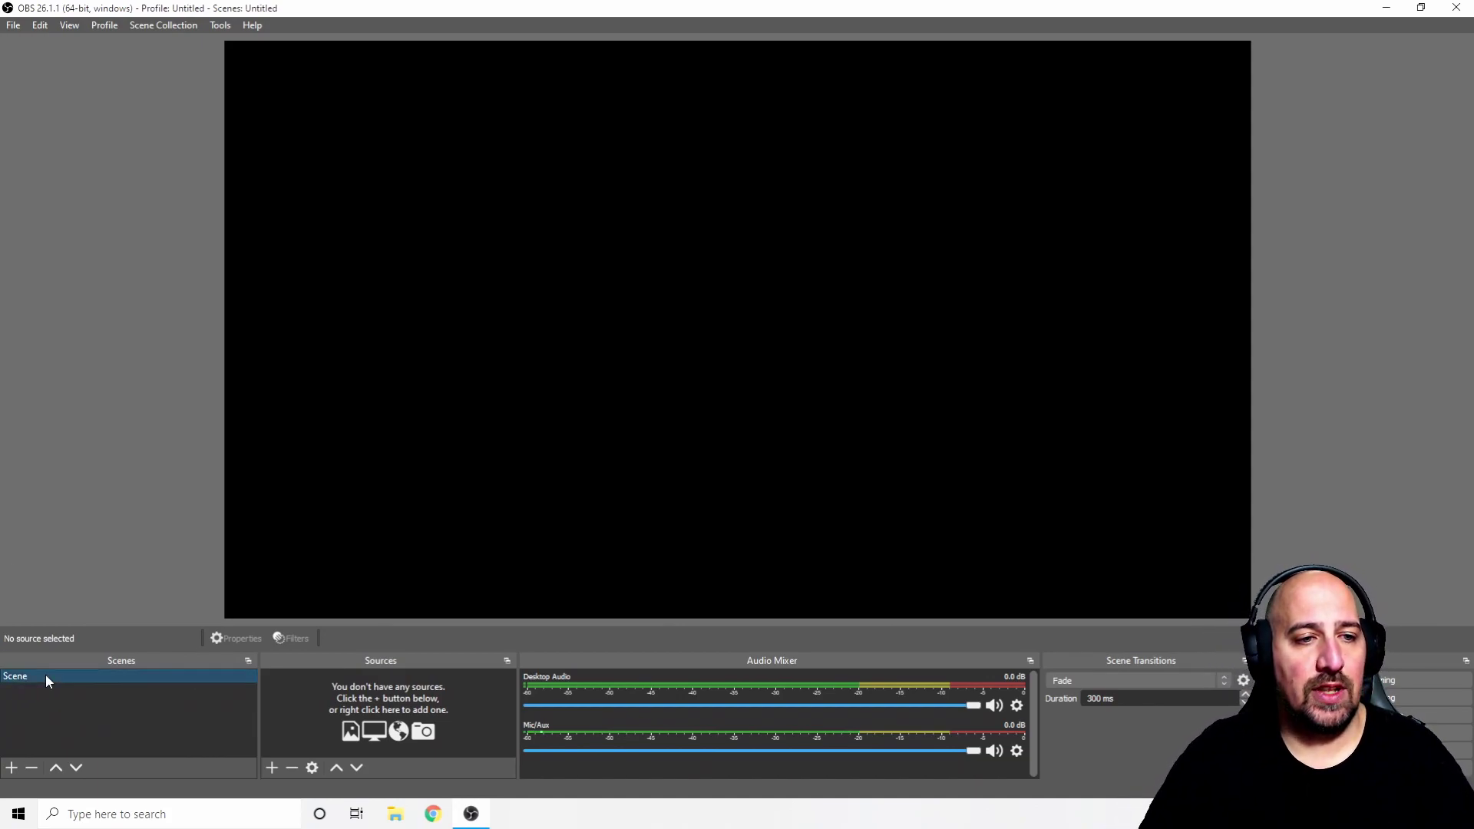
- Rename the default scene as Gaming
{"action": "right_click", "coordinate": [44, 674]}
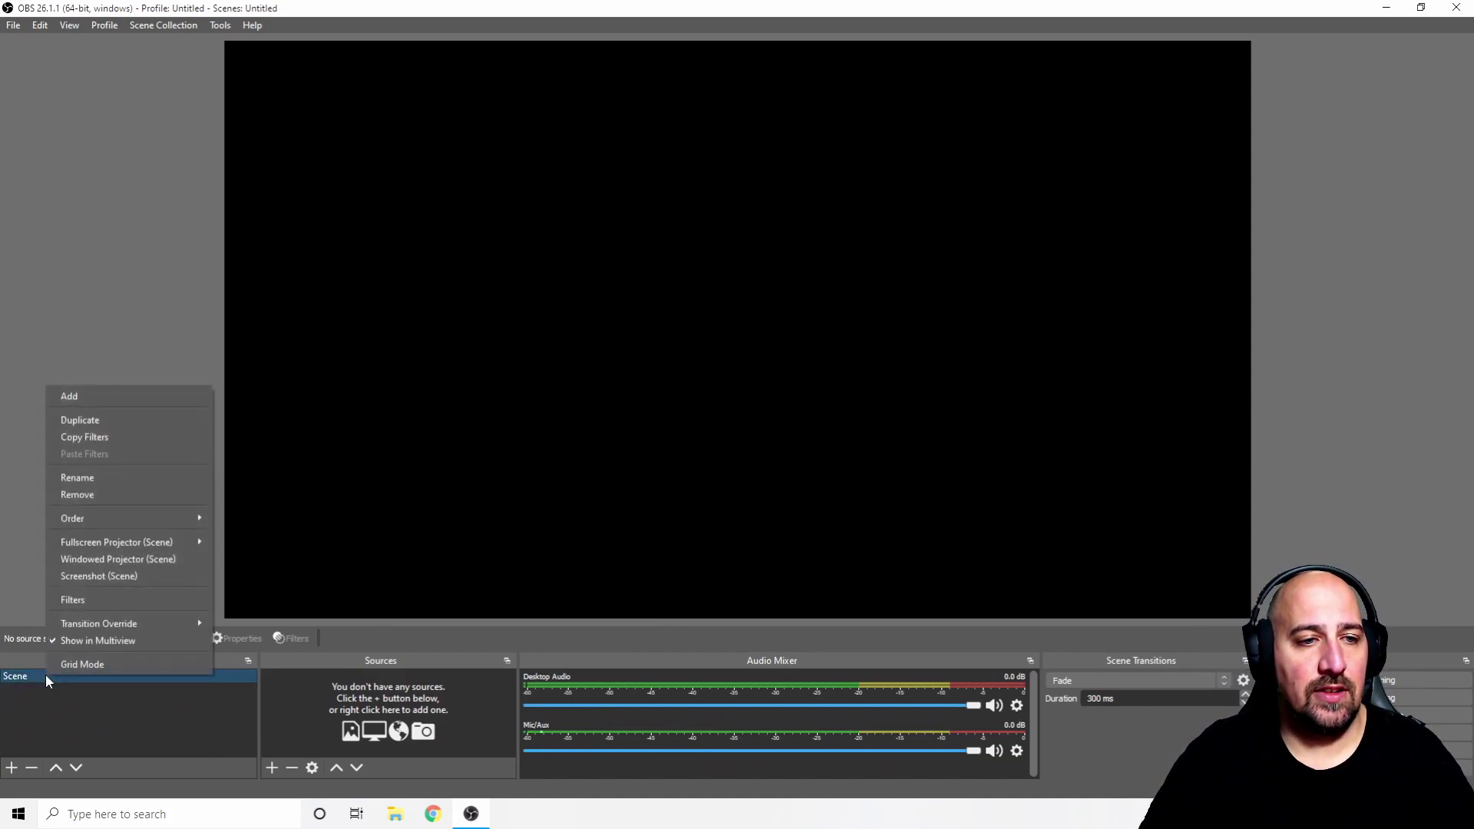
{"action": "left_click", "coordinate": [115, 482]}
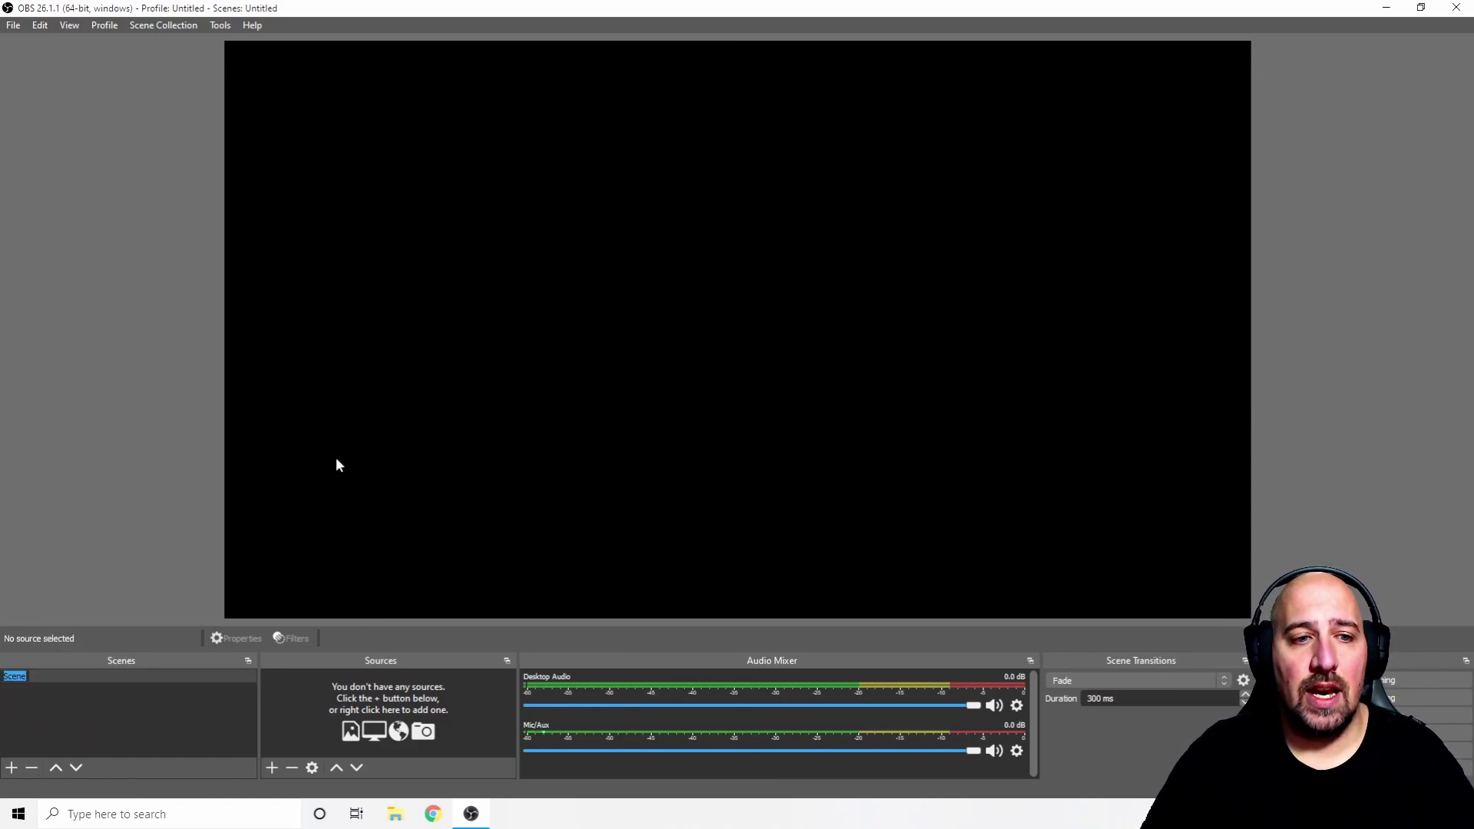
{"action": "type", "text": "Gaming"}
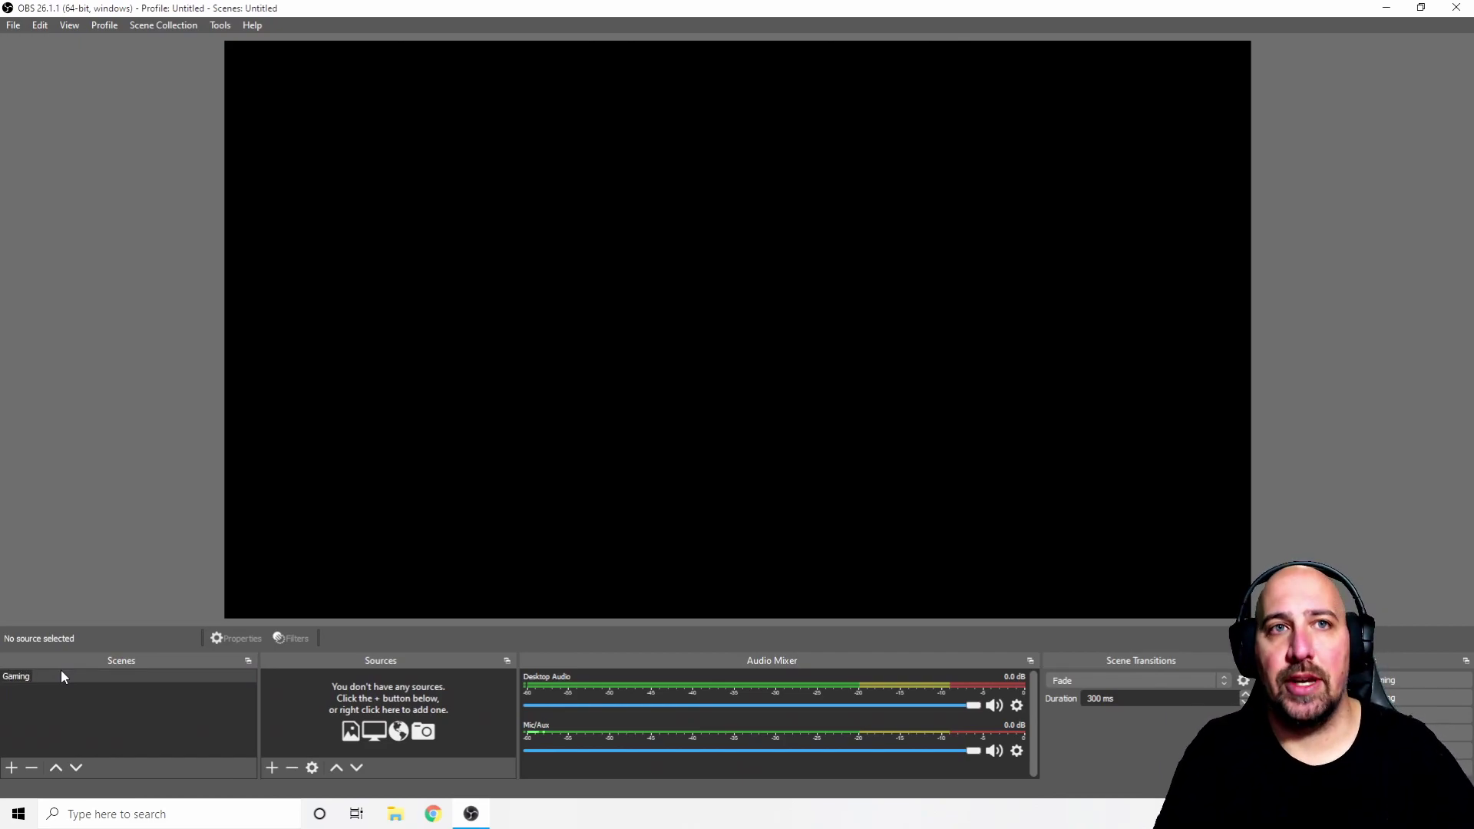
{"action": "key", "text": "Return"}
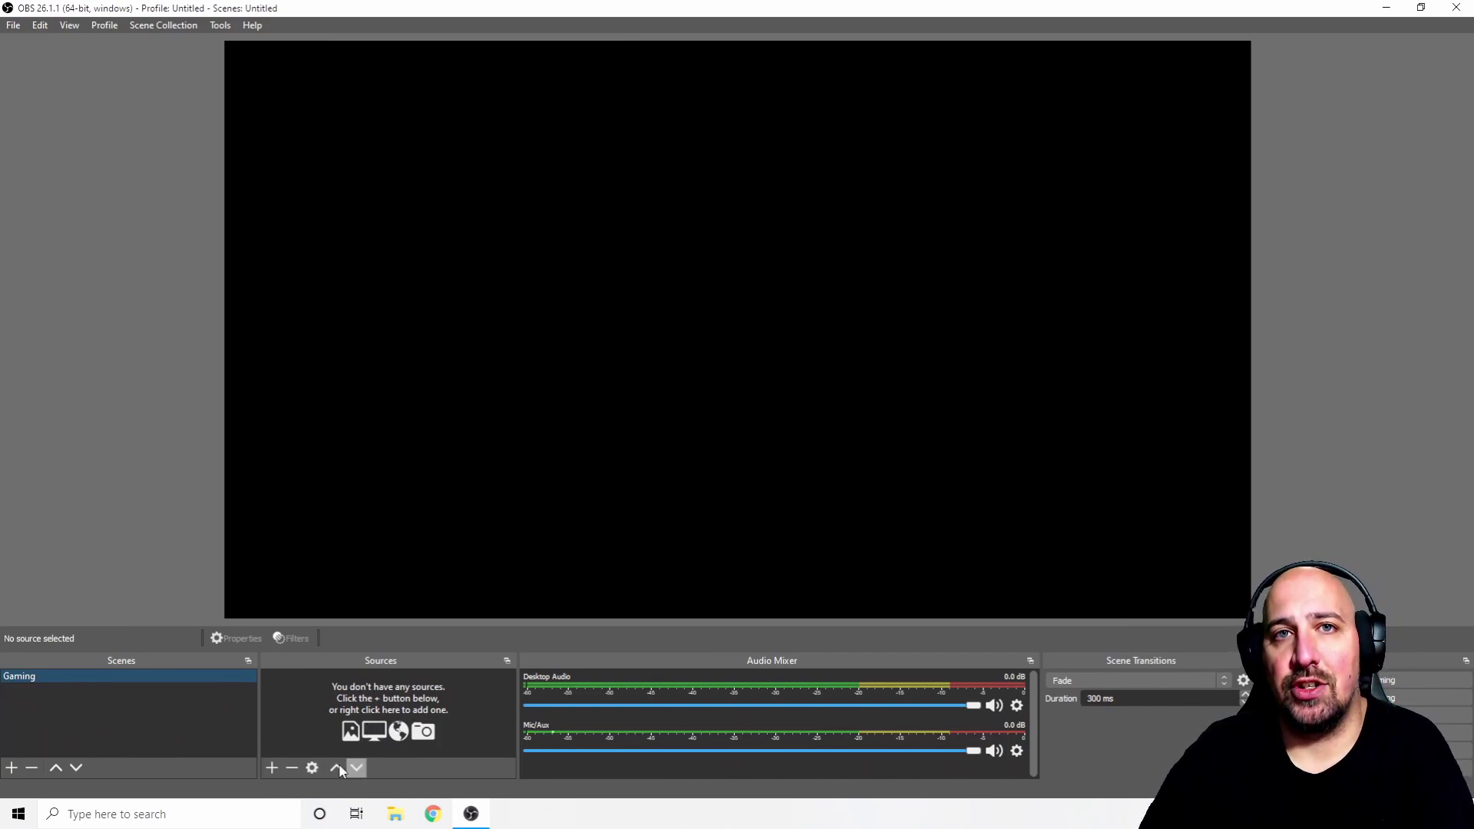
{"action": "left_click", "coordinate": [273, 767]}
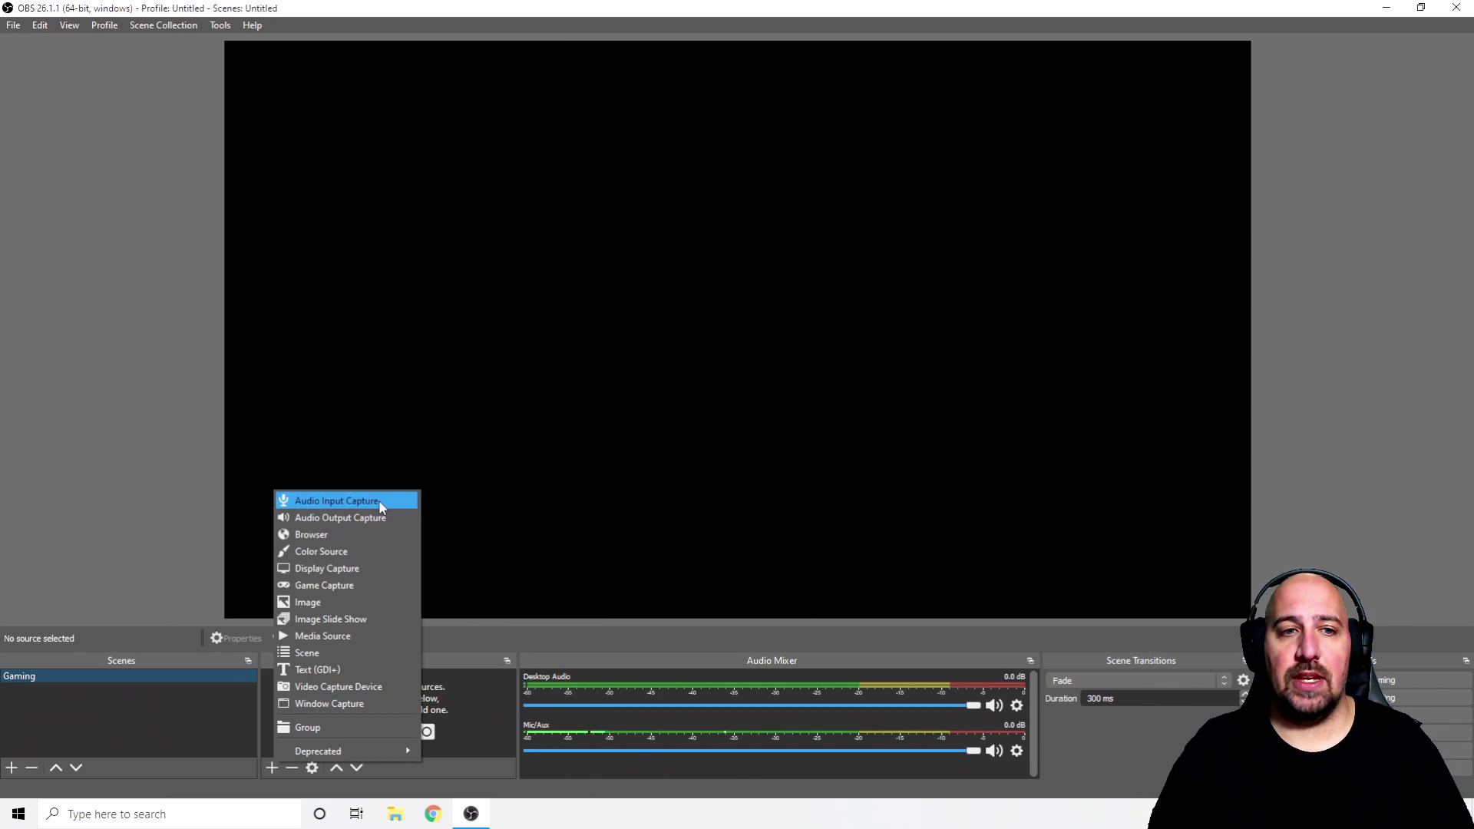
{"action": "left_click", "coordinate": [379, 500]}
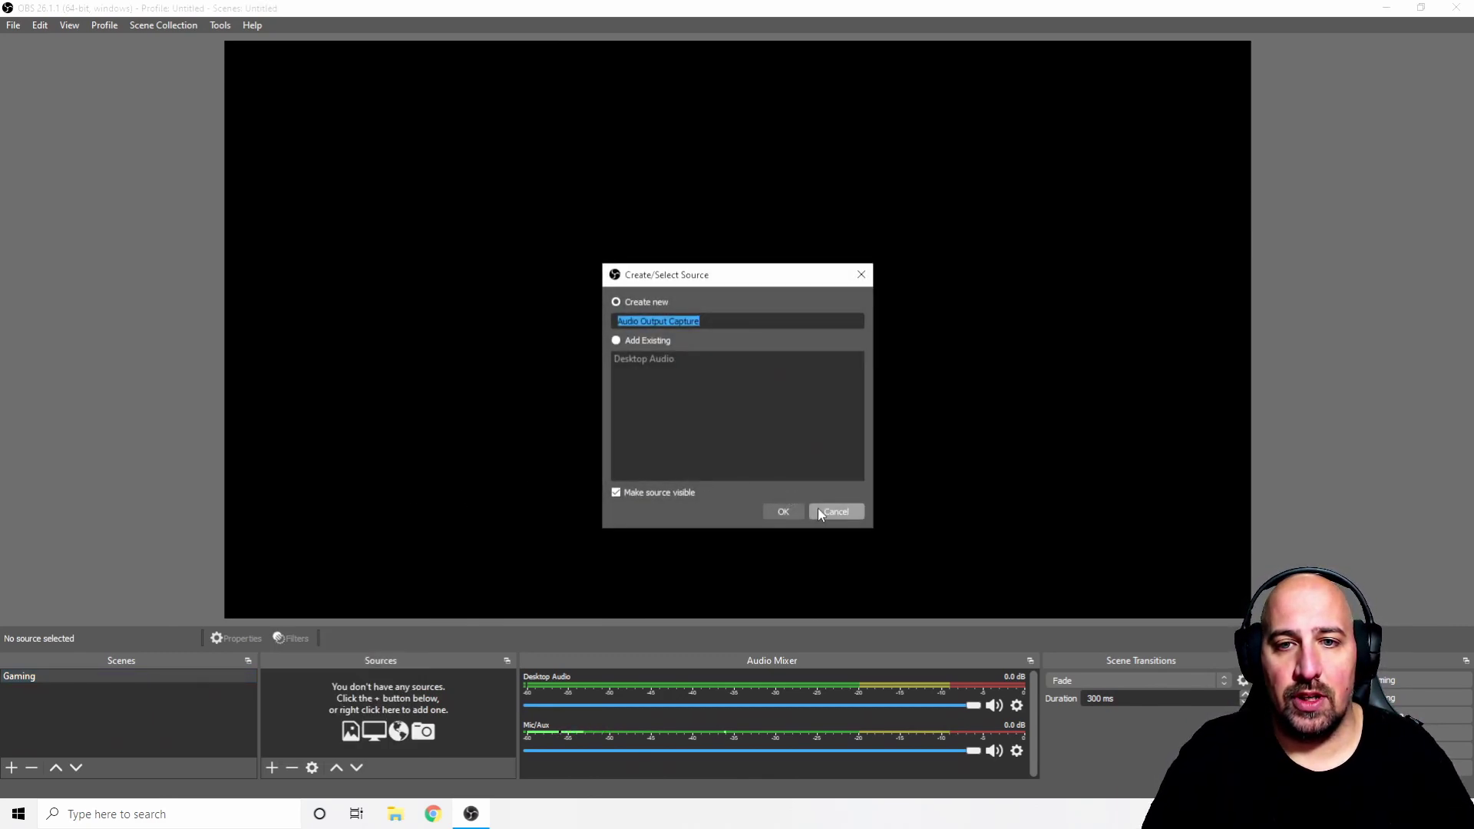
{"action": "left_click", "coordinate": [828, 509]}
- Add a new Audio Input Capture source using the Microphone (NVIDIA RTX Voice) device
{"action": "left_click", "coordinate": [272, 768]}
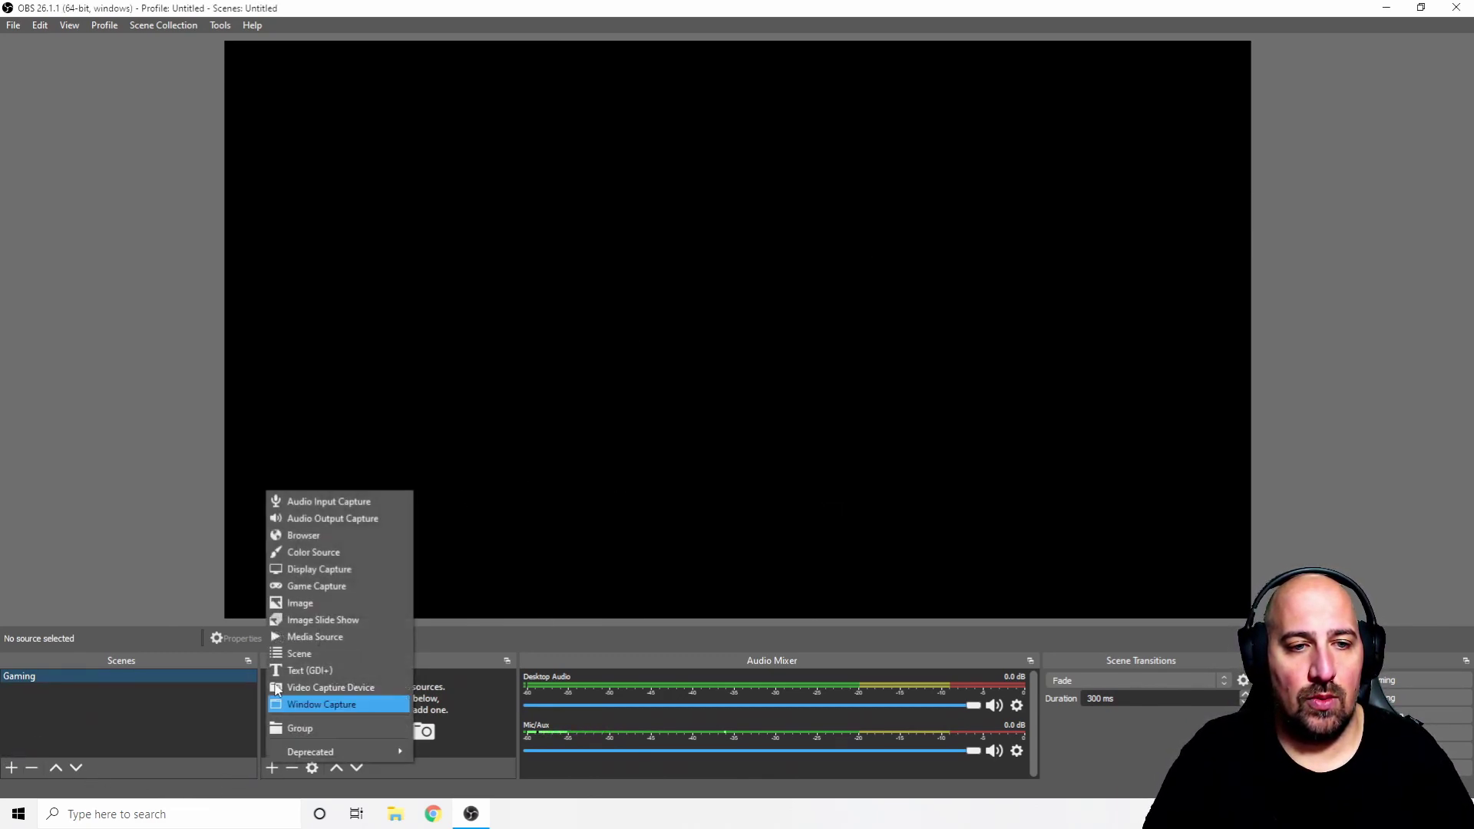
{"action": "left_click", "coordinate": [300, 503]}
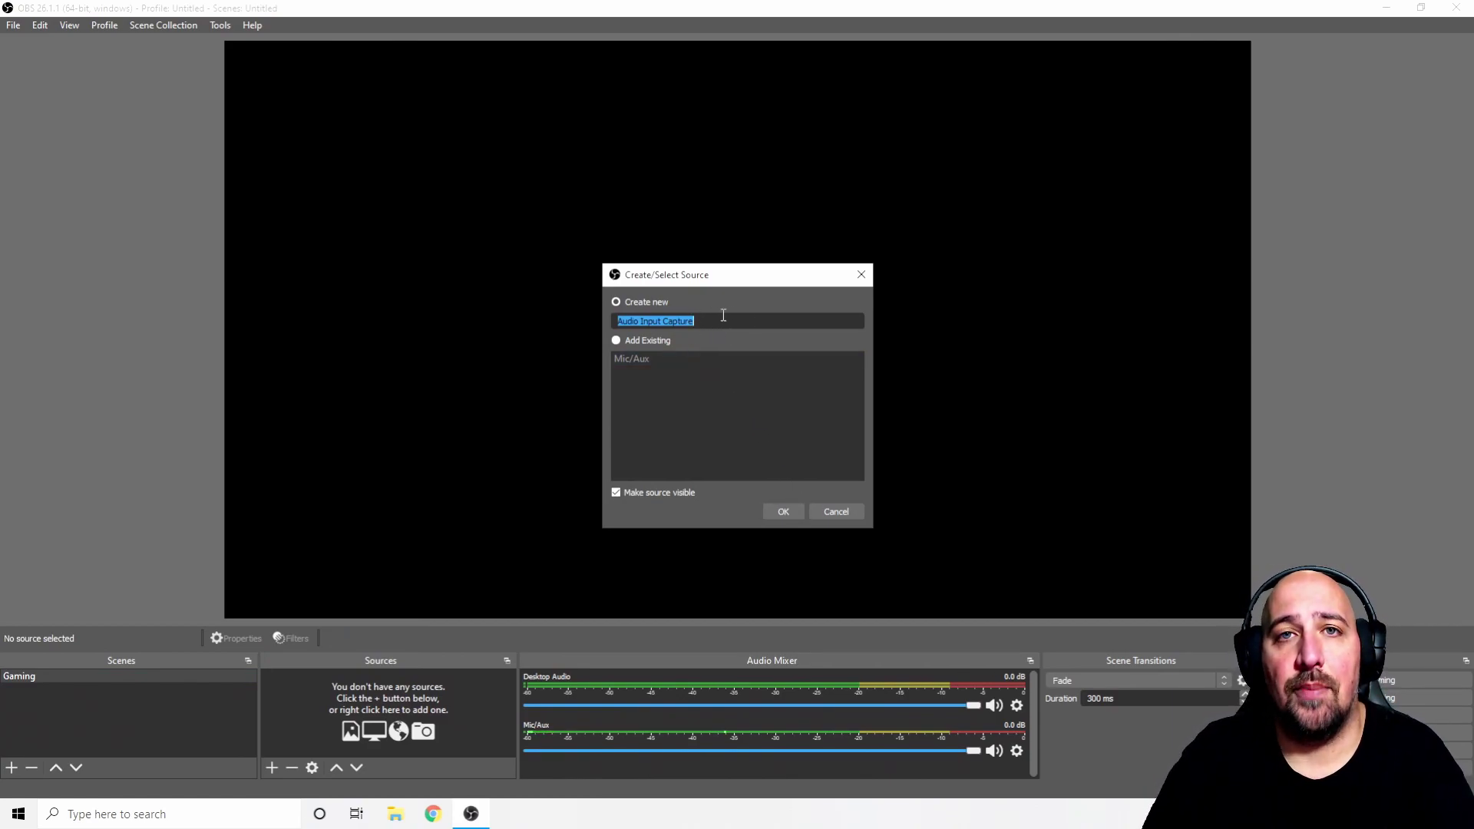
{"action": "left_click", "coordinate": [783, 511]}
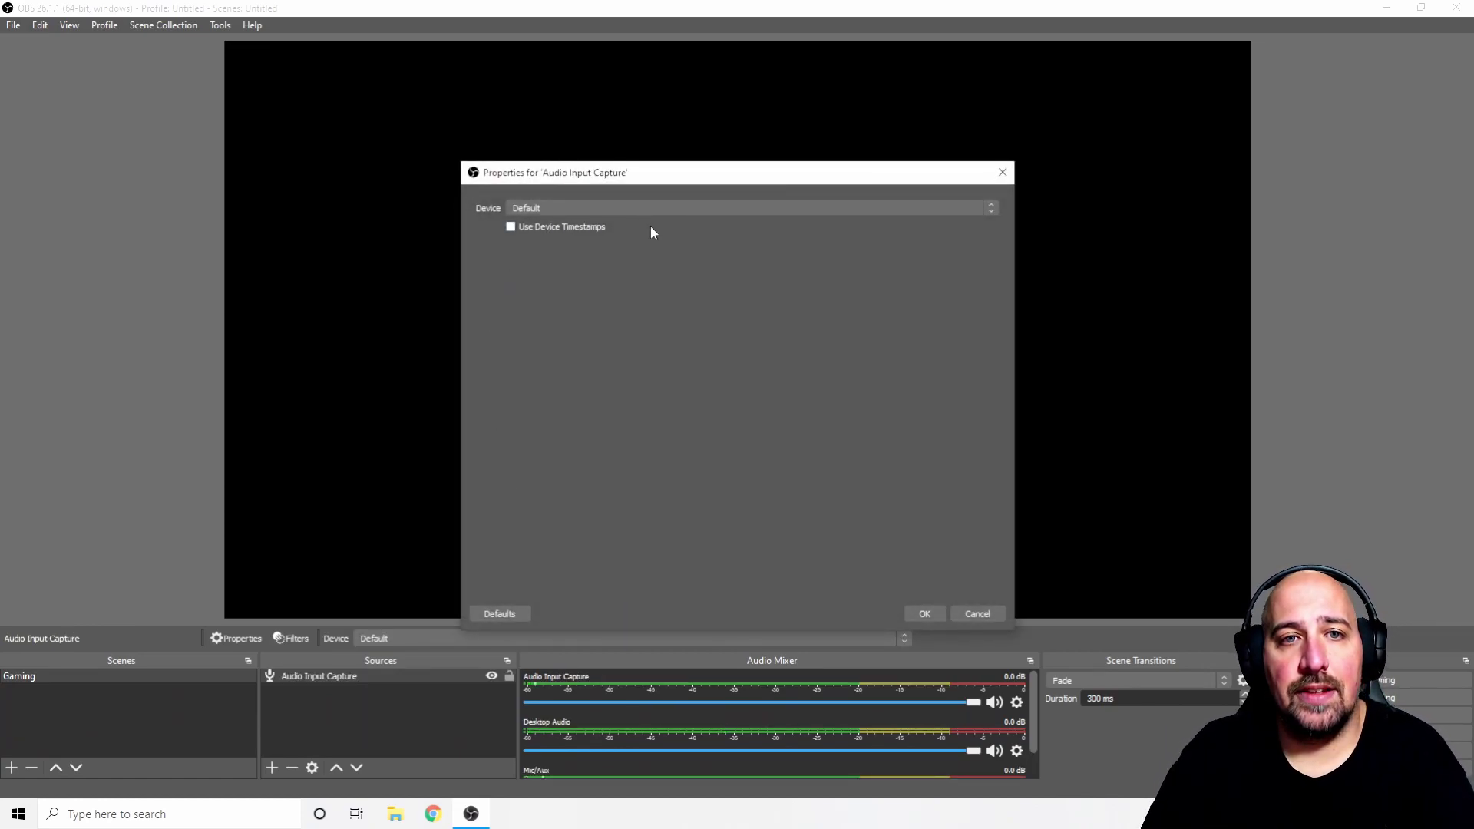
{"action": "left_click", "coordinate": [668, 210]}
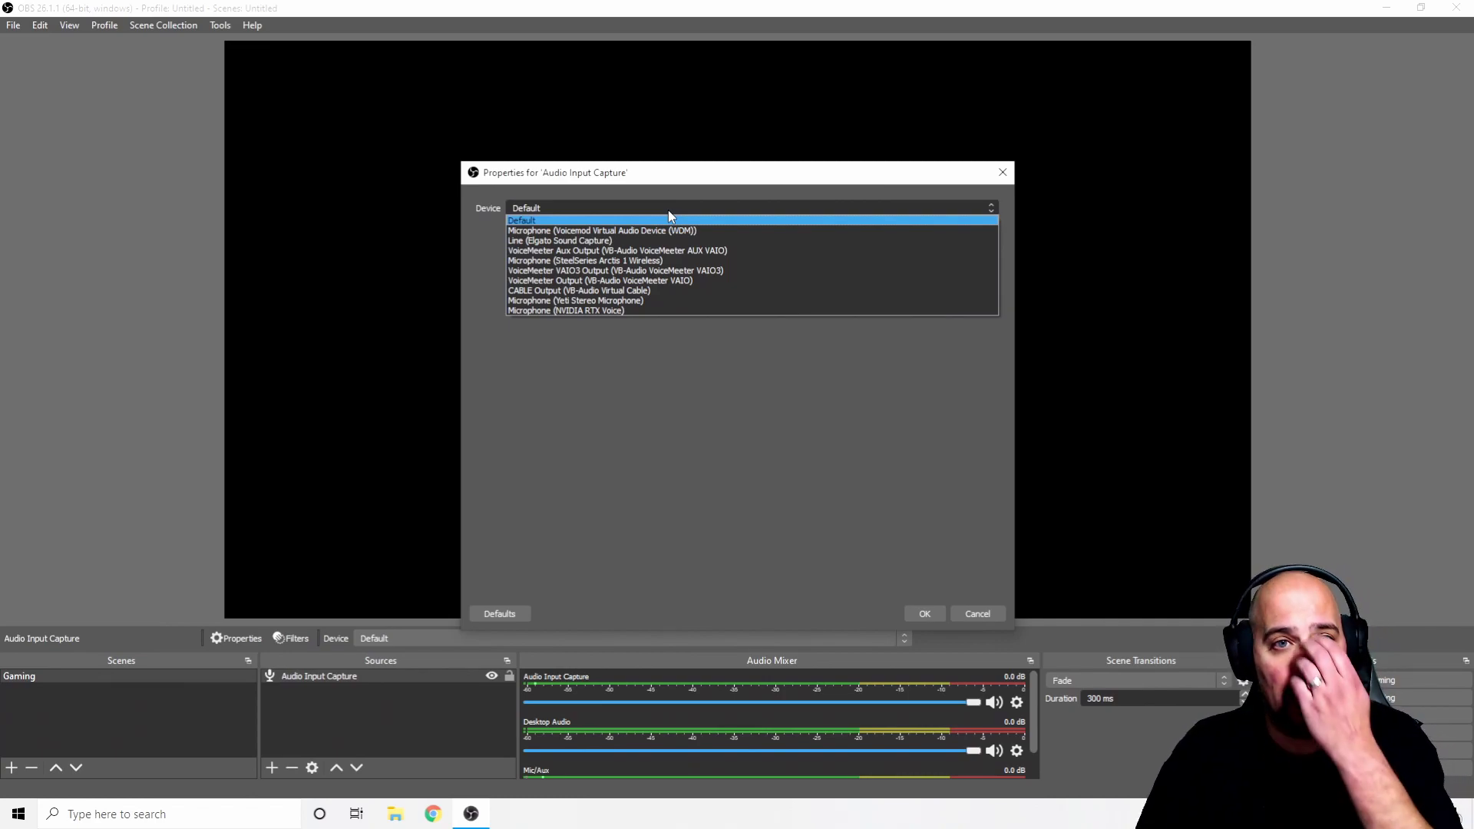
{"action": "left_click", "coordinate": [642, 310]}
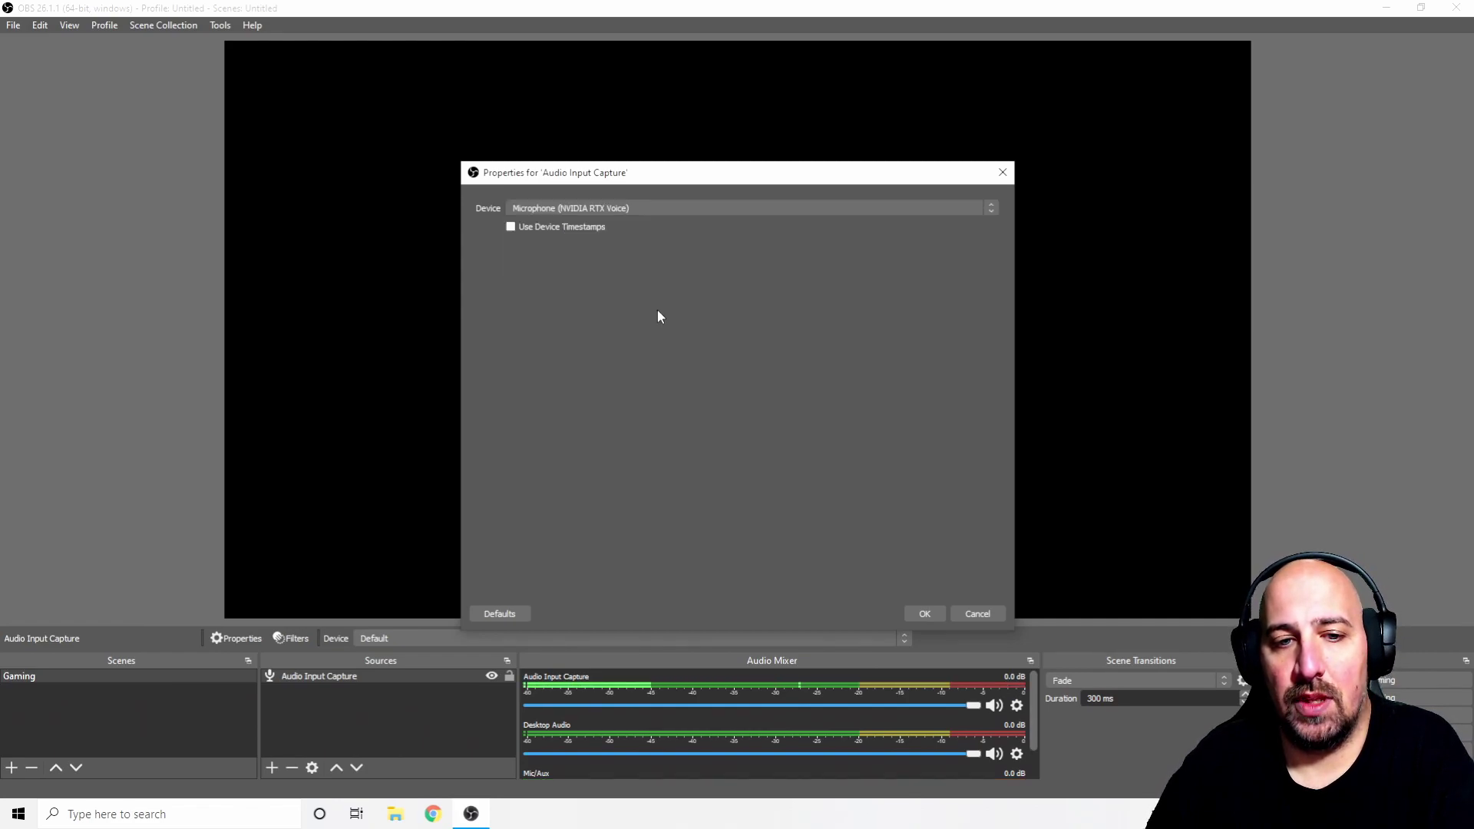
{"action": "left_click", "coordinate": [925, 614]}
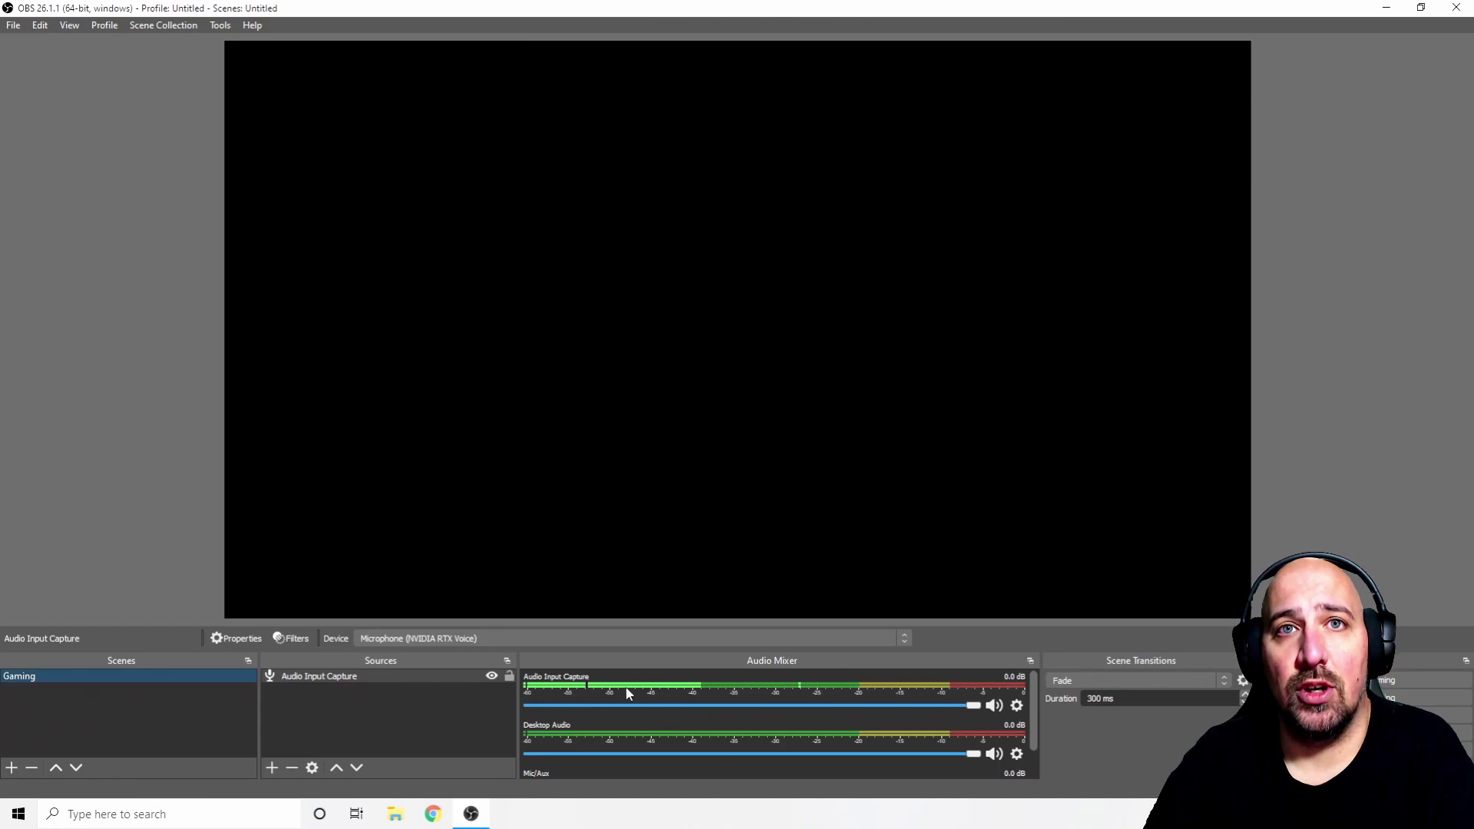
- Rename the Audio Input Capture source as Mic
{"action": "right_click", "coordinate": [342, 679]}
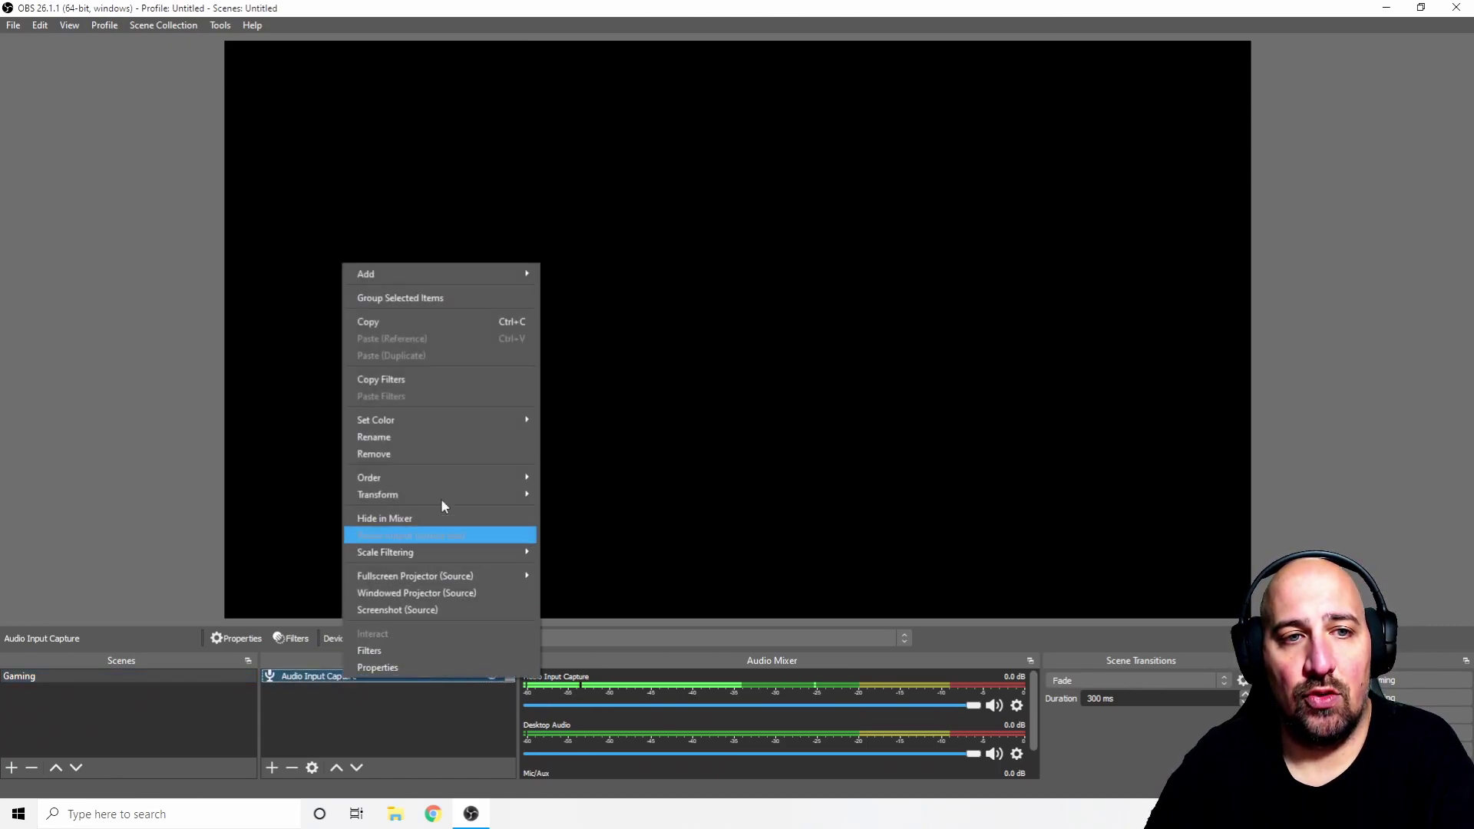
{"action": "left_click", "coordinate": [452, 437]}
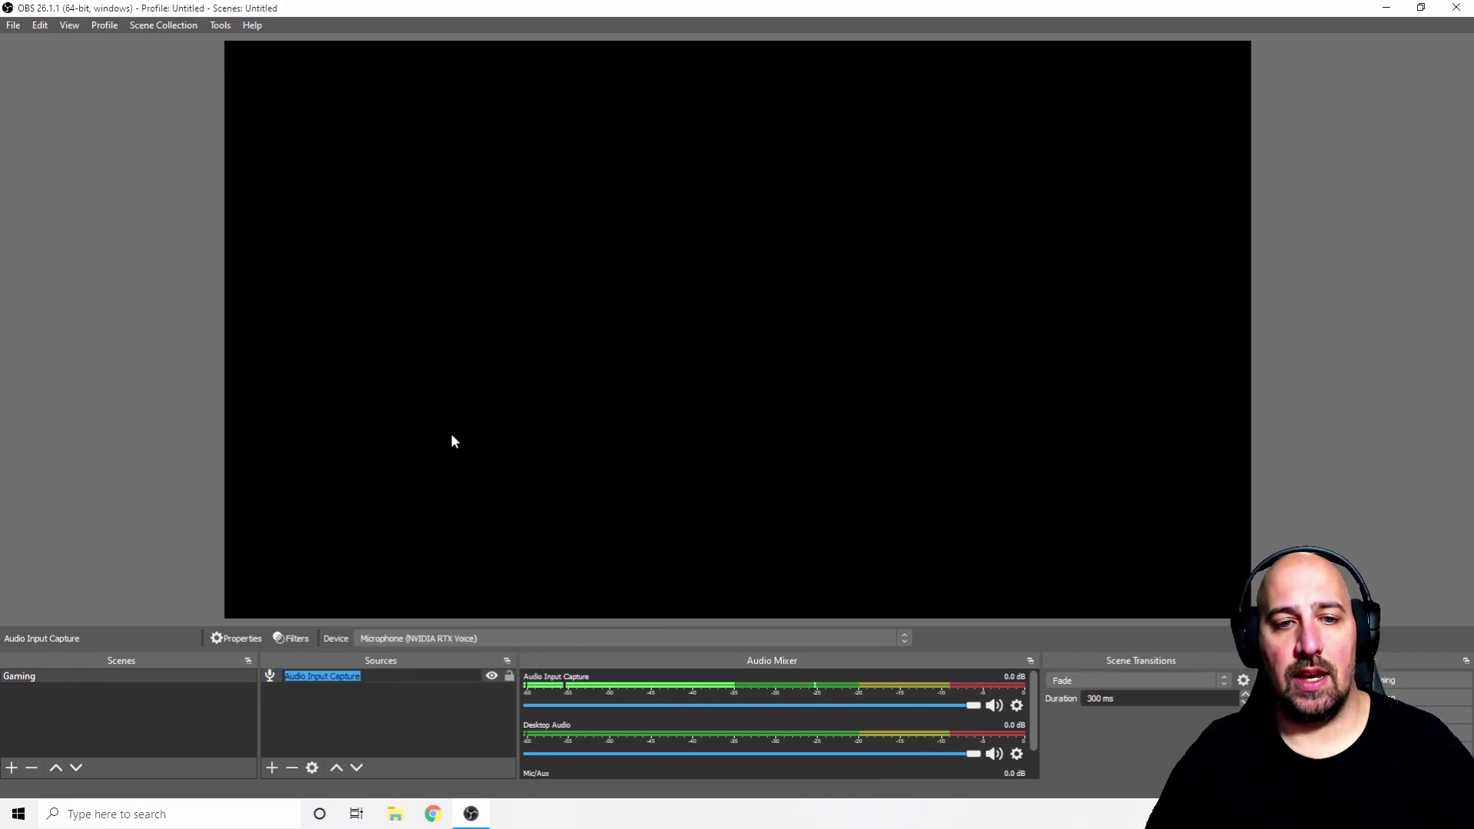
{"action": "type", "text": "Mic"}
{"action": "key", "text": "Return"}
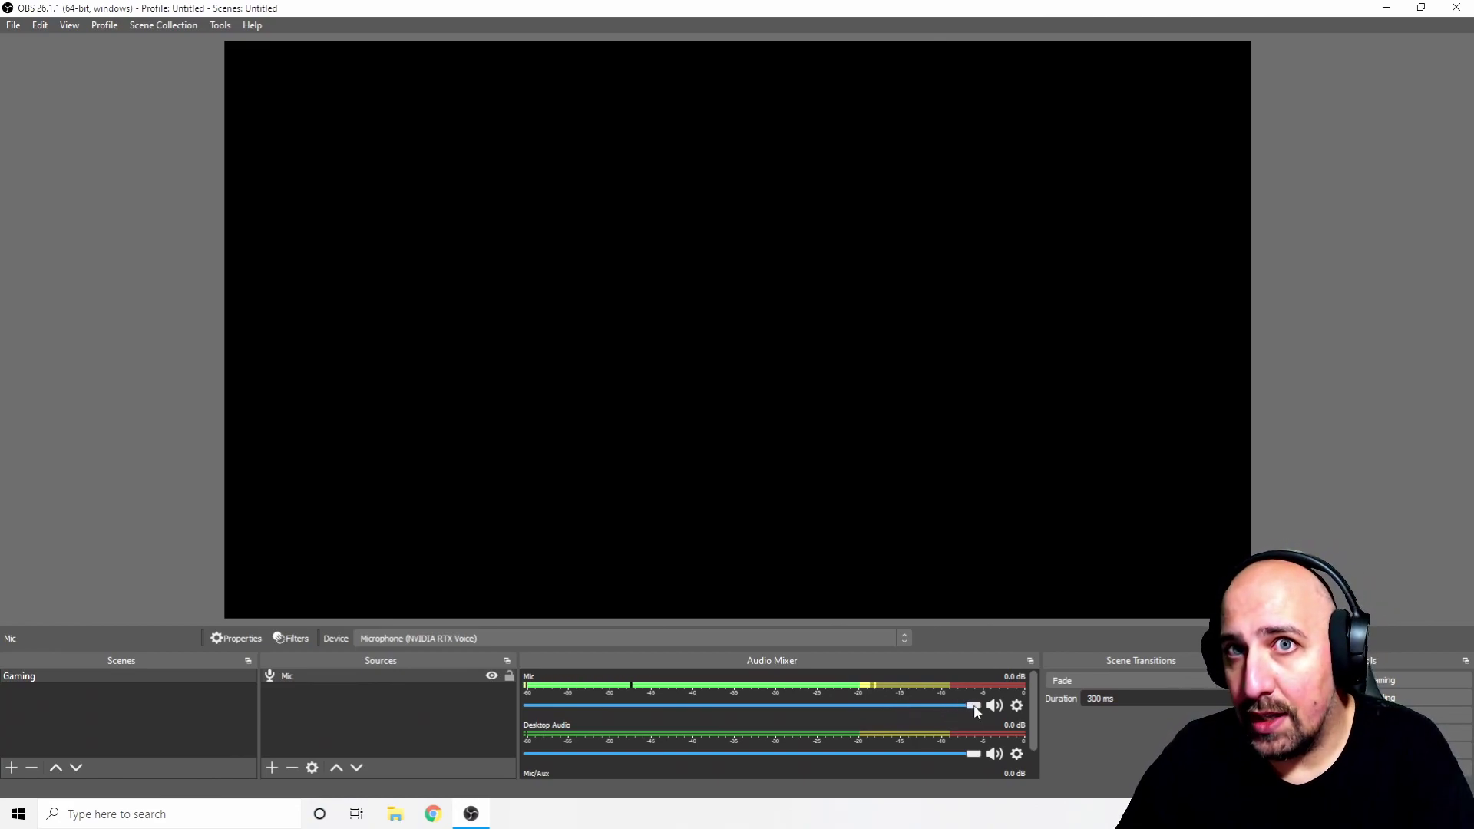
- Test the Mic channel by lowering its volume to about -27.7 dB, restoring 0.0 dB, and muting and unmuting it
{"action": "left_click_drag", "start_coordinate": [974, 711], "coordinate": [707, 710]}
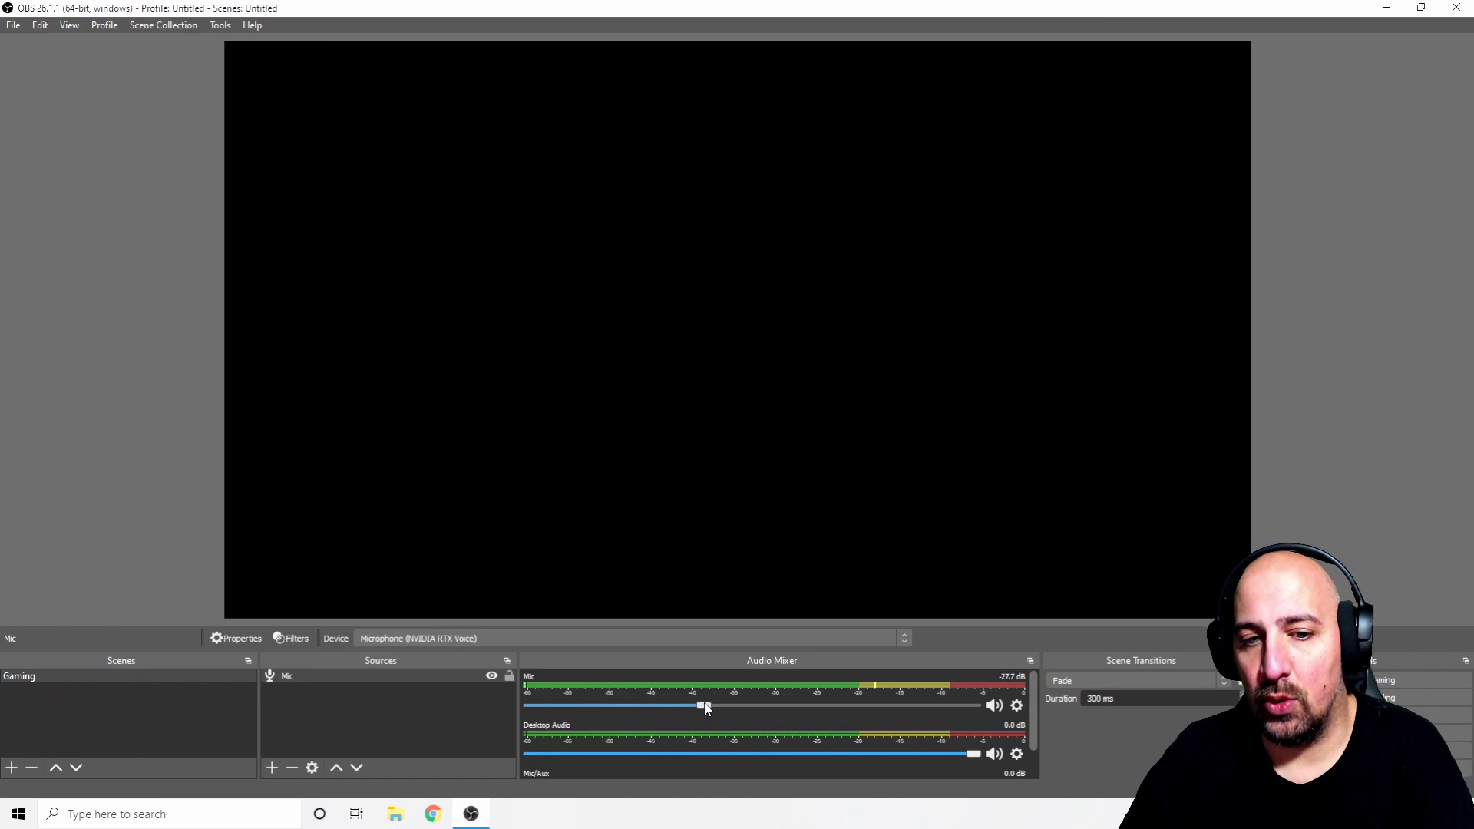
{"action": "left_click_drag", "start_coordinate": [707, 708], "coordinate": [1035, 715]}
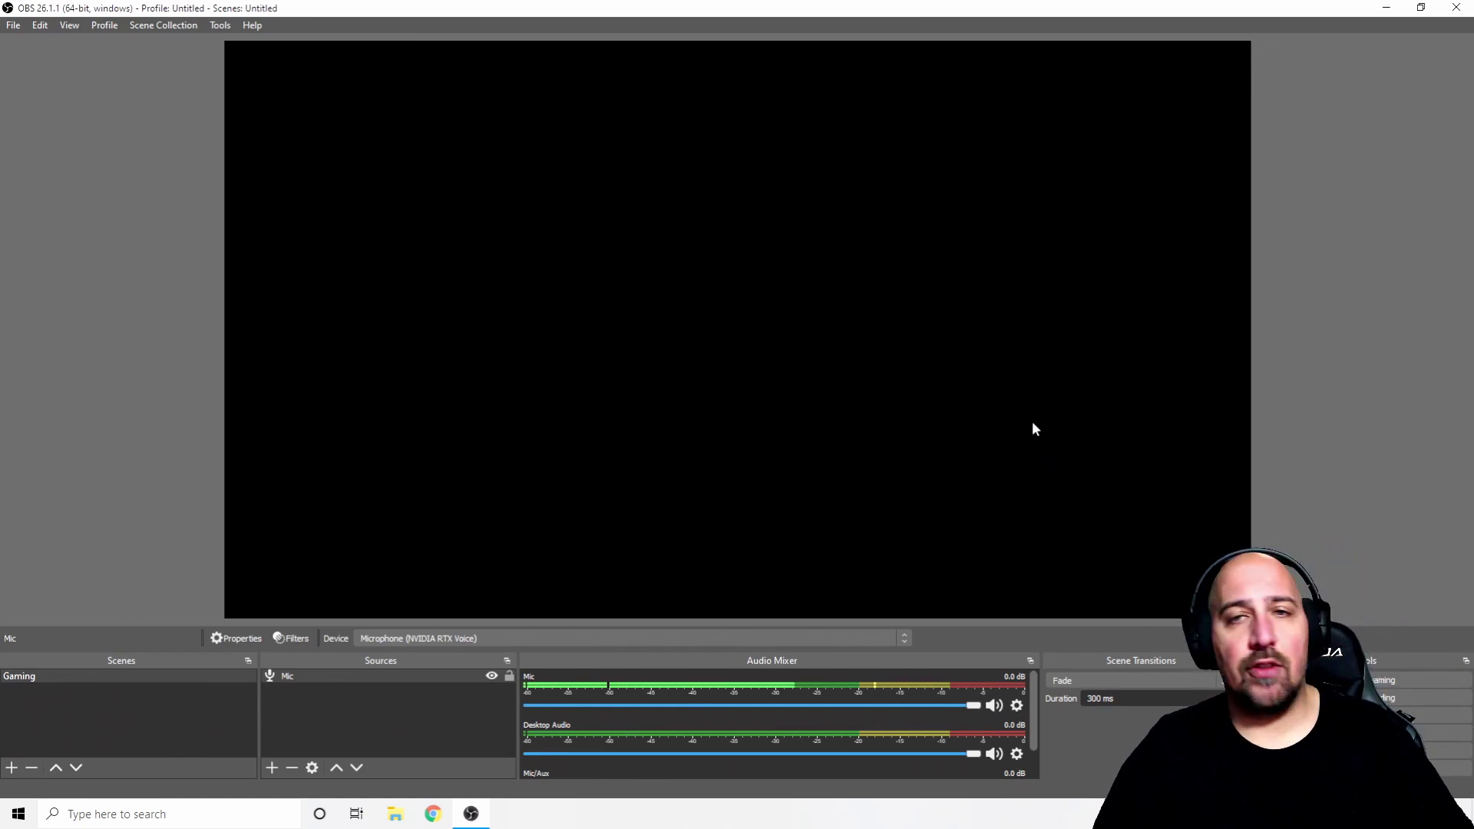
{"action": "left_click", "coordinate": [994, 706]}
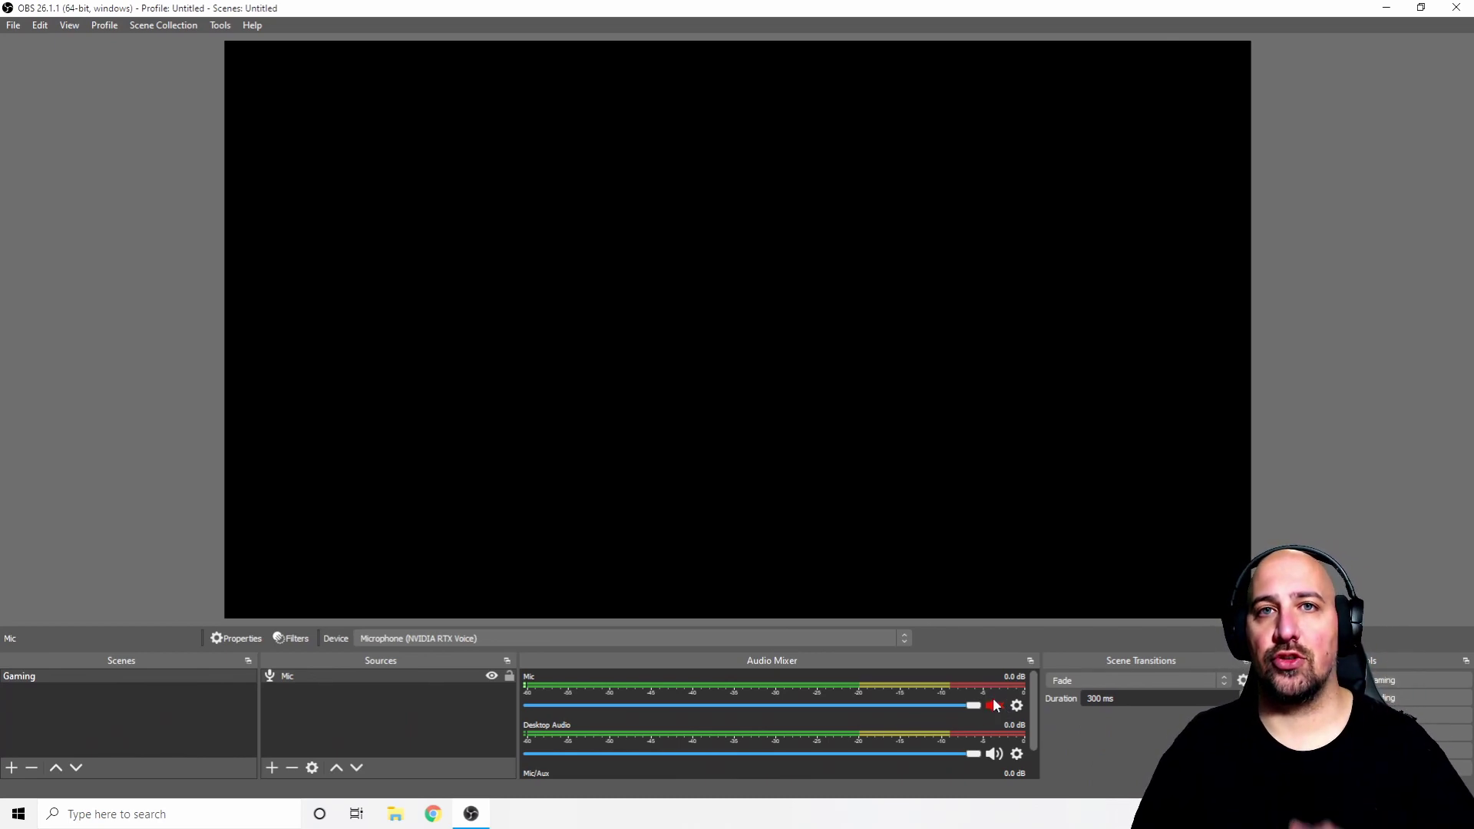
{"action": "left_click", "coordinate": [994, 705]}
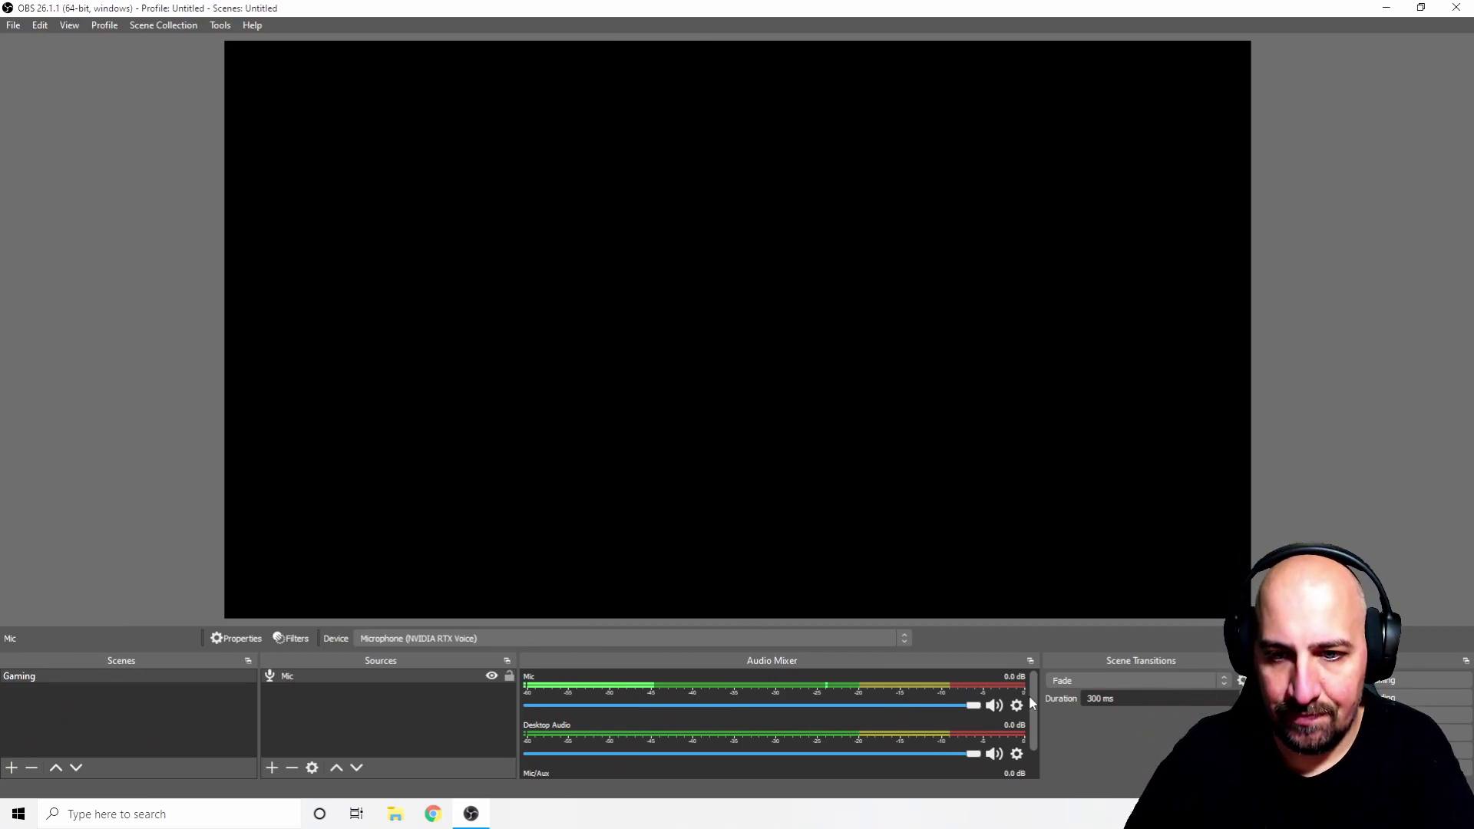
- Enlarge the area below the preview so that the audio mixer has room for all of its channels
{"action": "left_click_drag", "start_coordinate": [1031, 700], "coordinate": [1030, 729]}
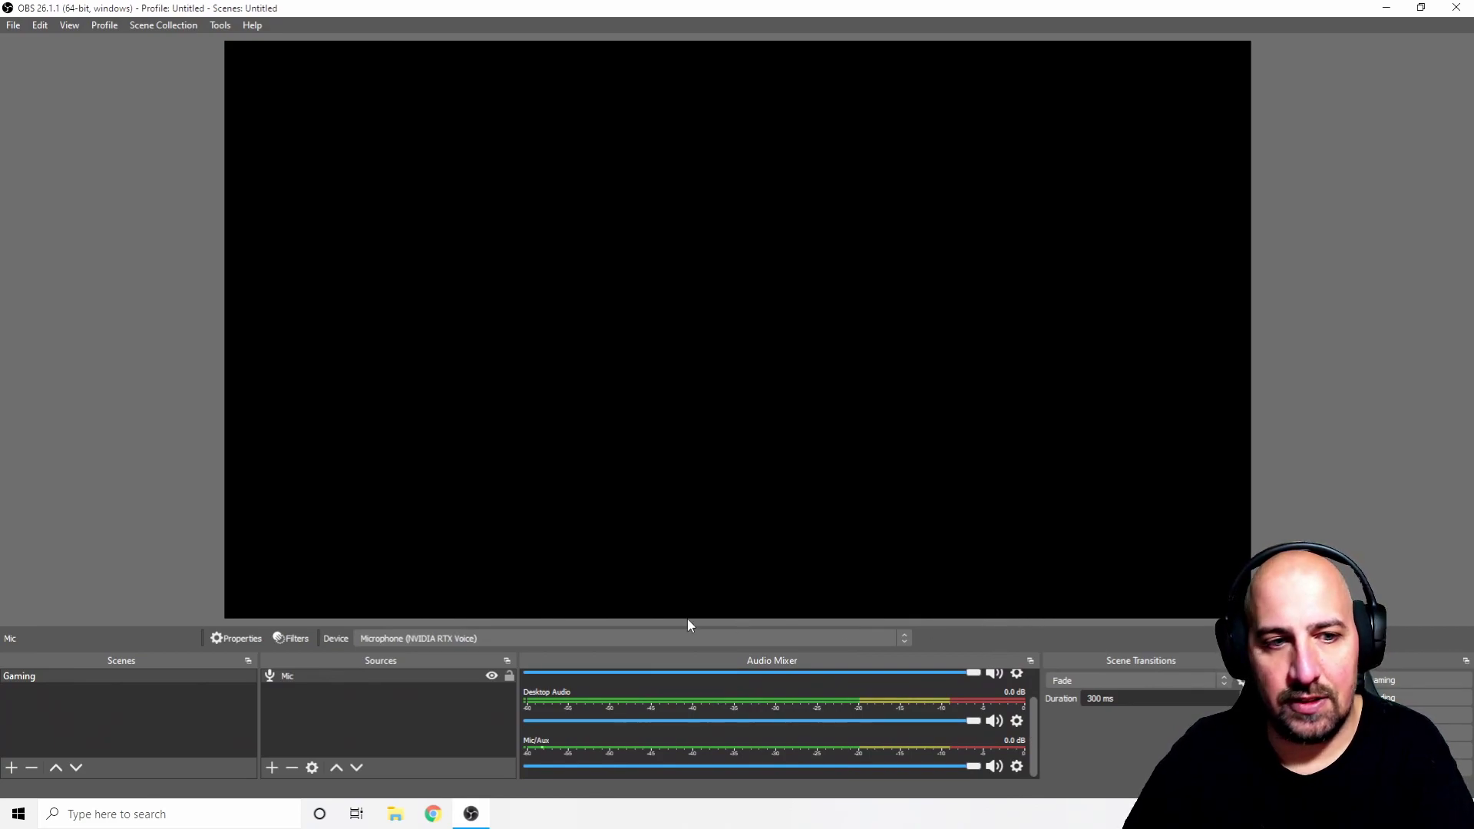
{"action": "left_click_drag", "start_coordinate": [197, 651], "coordinate": [210, 494]}
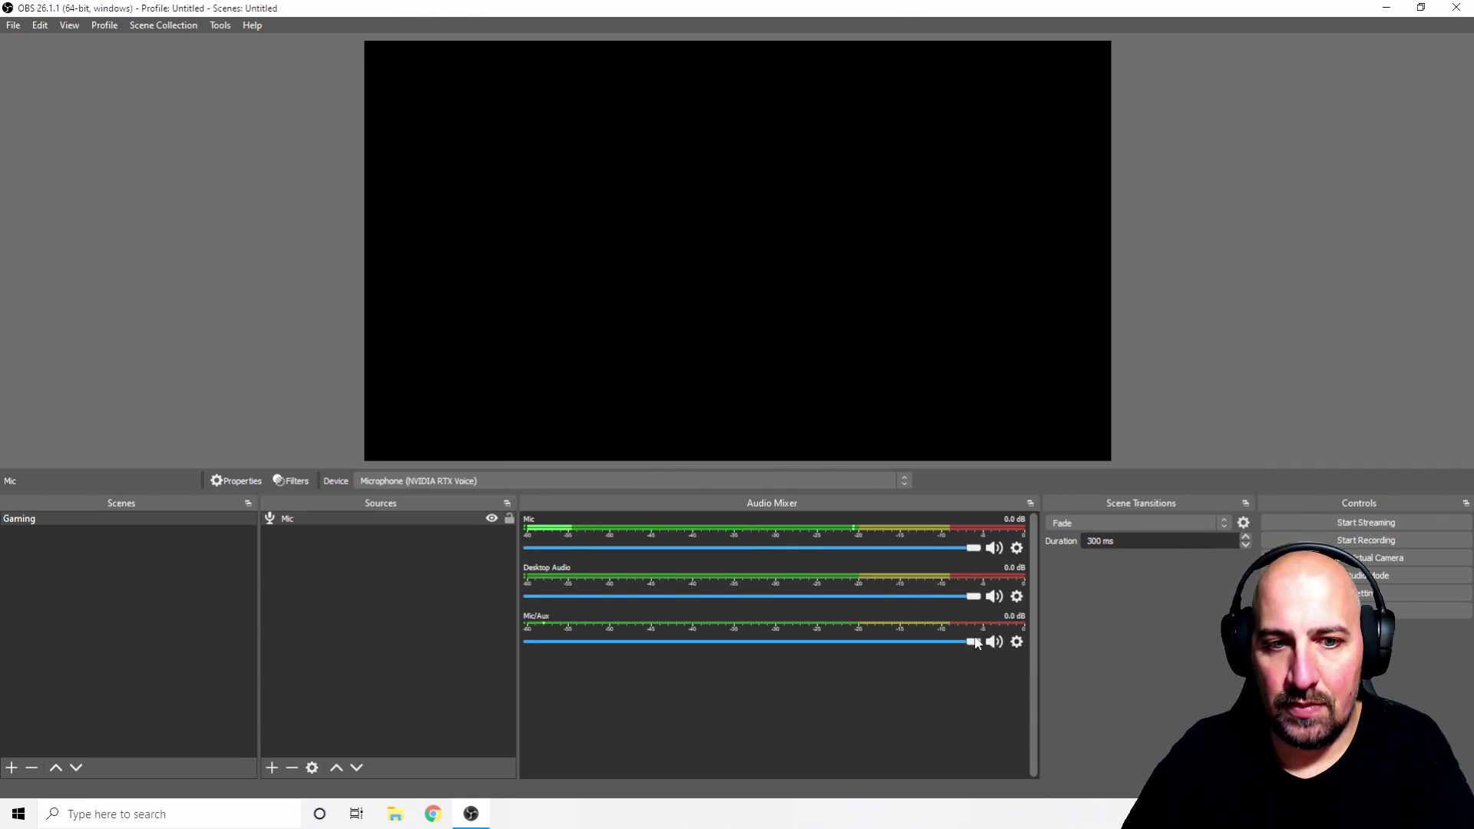
- Add a new Audio Output Capture source and review its available output devices, leaving the properties without changing the Default device
{"action": "left_click", "coordinate": [272, 768]}
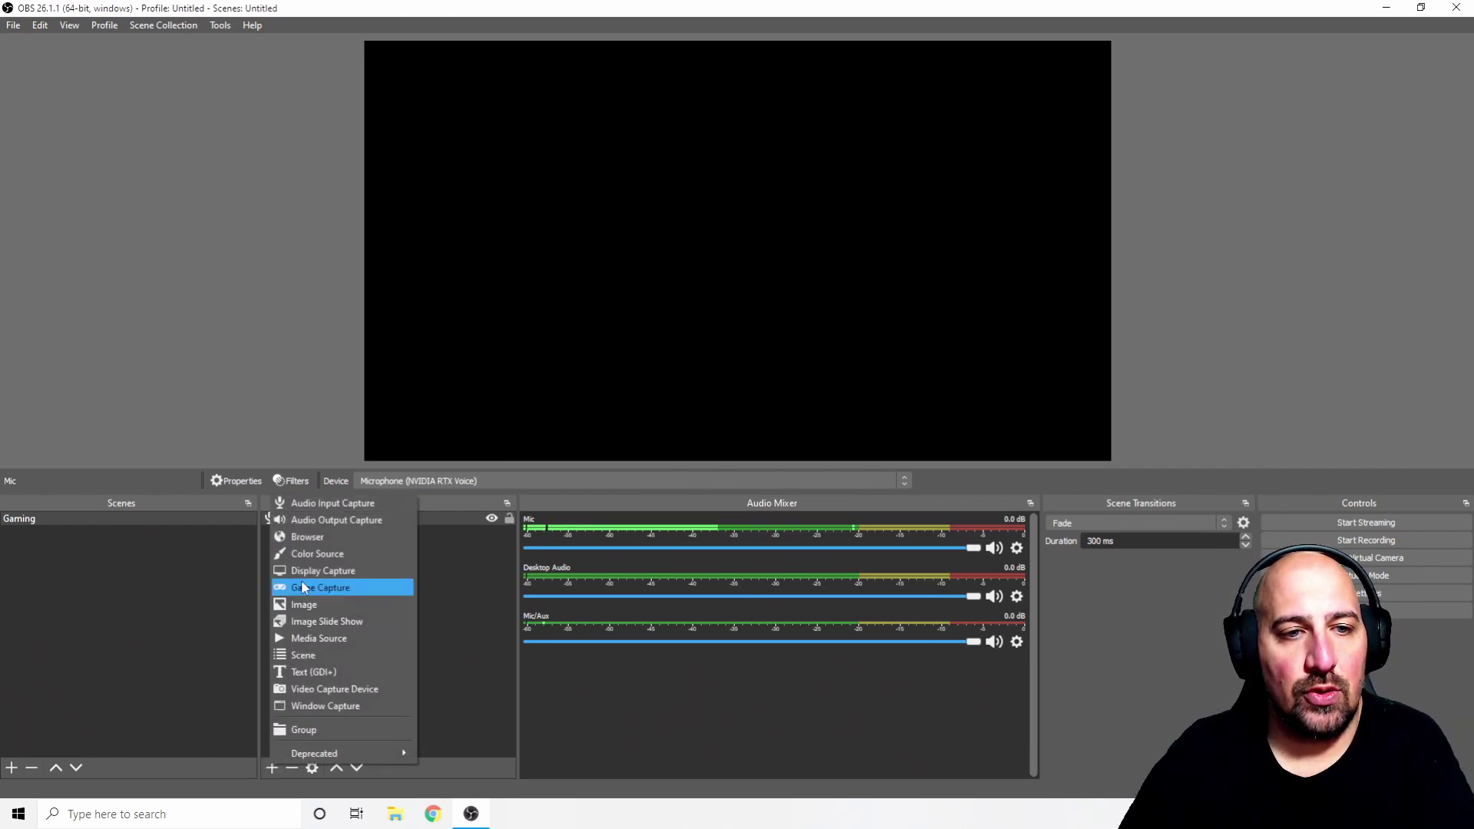
{"action": "left_click", "coordinate": [367, 522]}
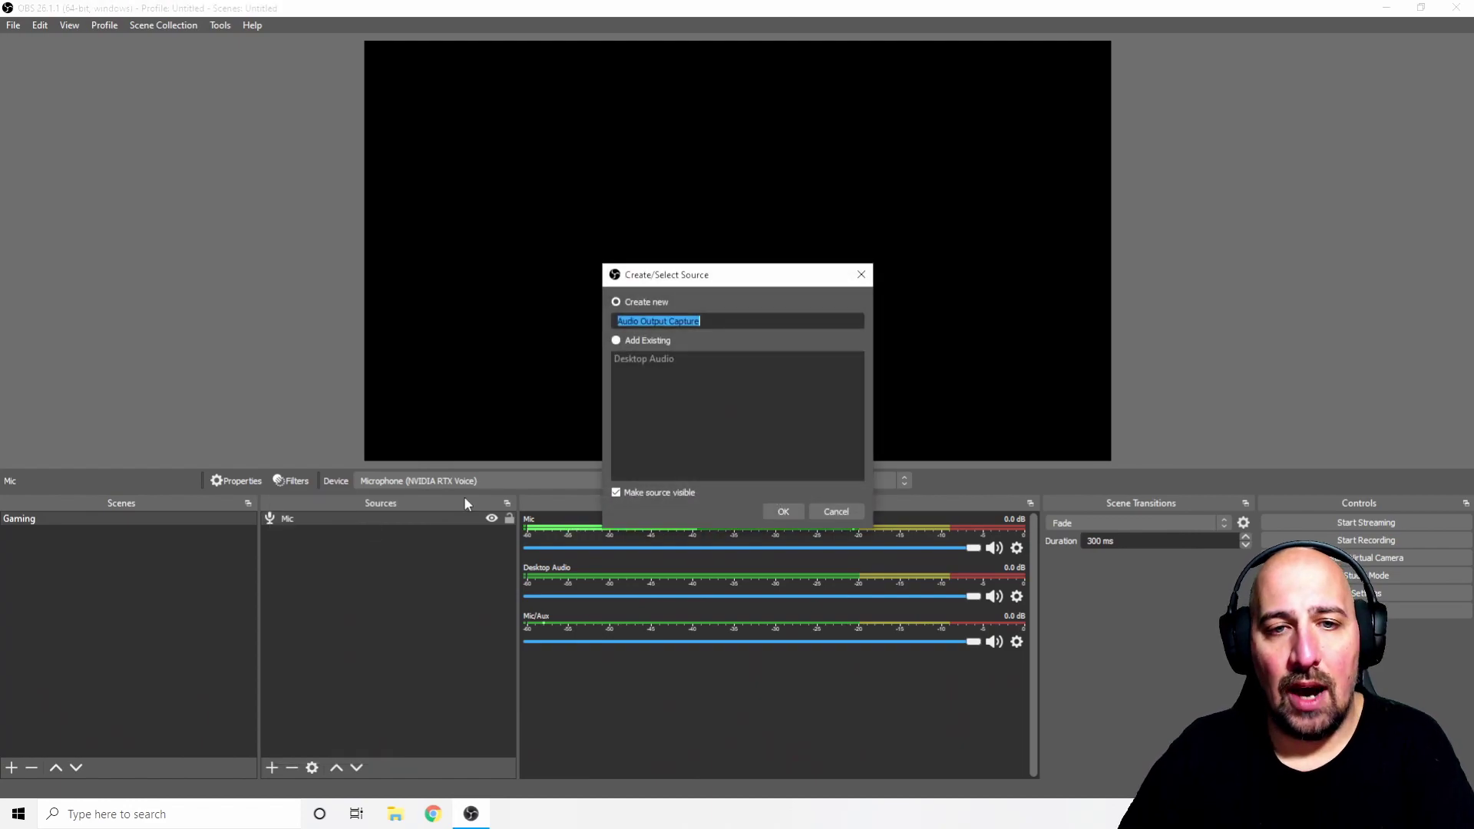
{"action": "left_click", "coordinate": [774, 511]}
{"action": "left_click", "coordinate": [692, 212]}
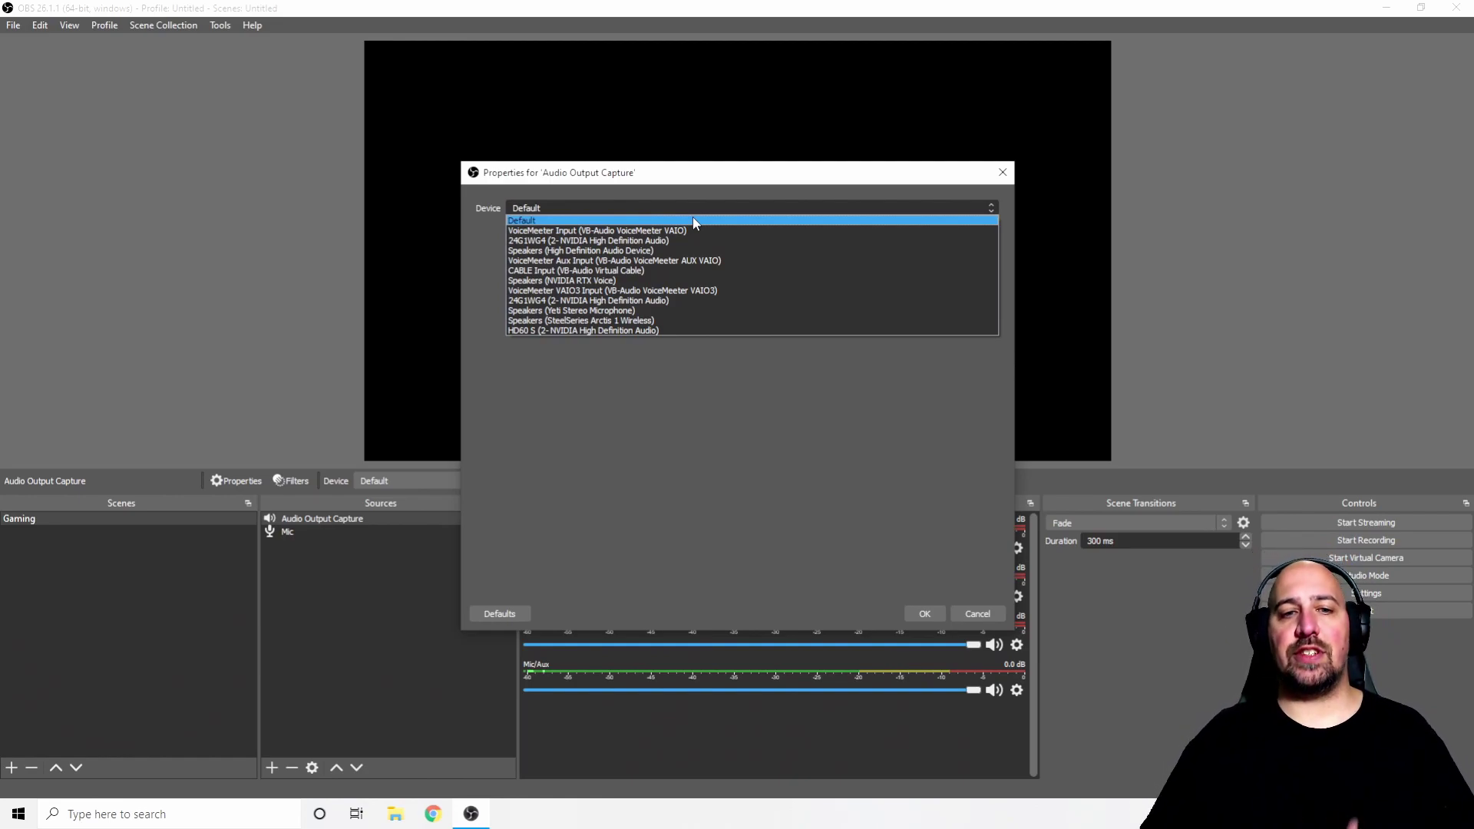
{"action": "left_click", "coordinate": [783, 176]}
{"action": "left_click_drag", "start_coordinate": [829, 192], "coordinate": [1246, 244]}
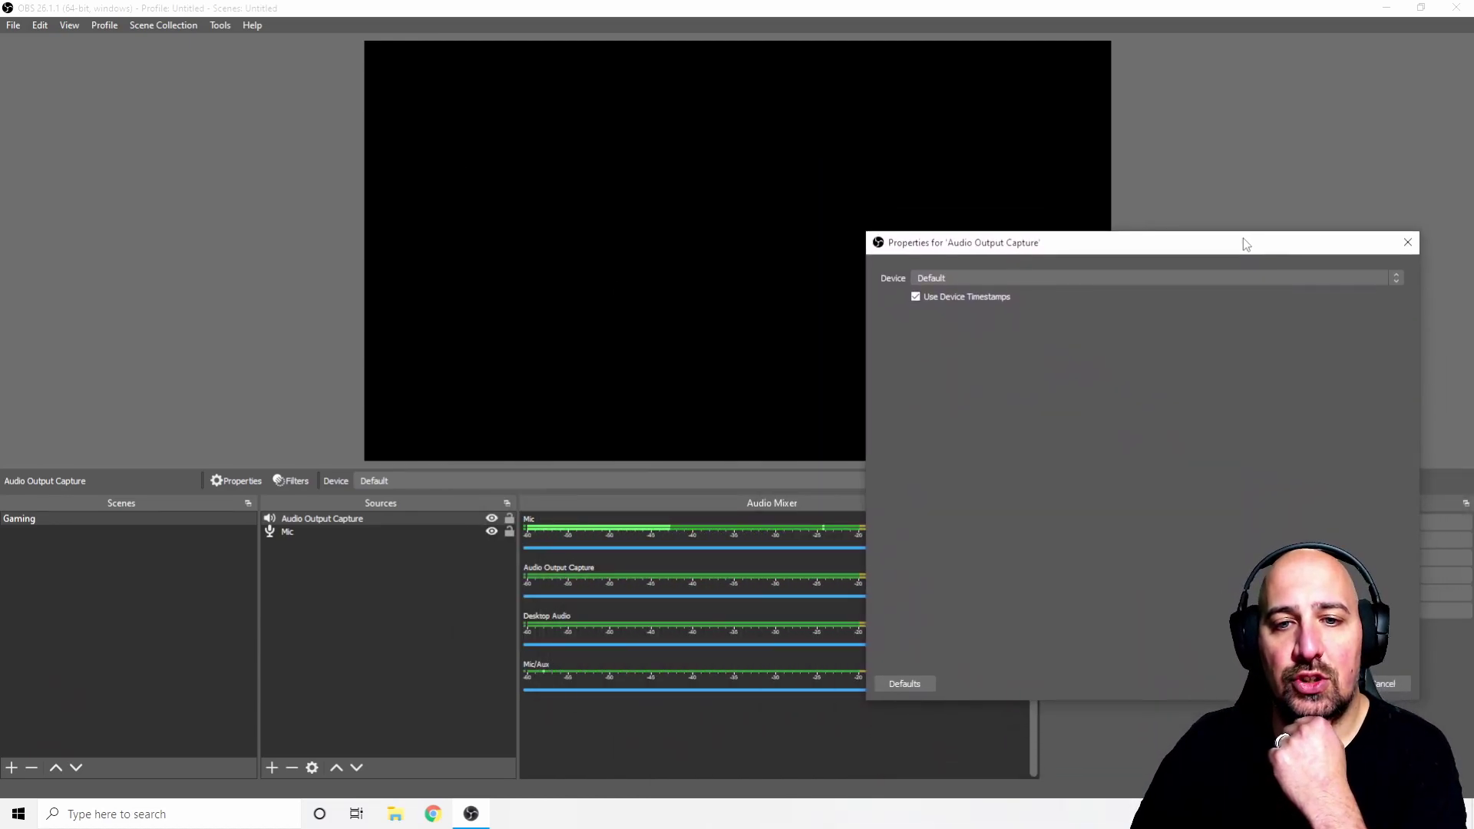
{"action": "left_click", "coordinate": [1370, 814]}
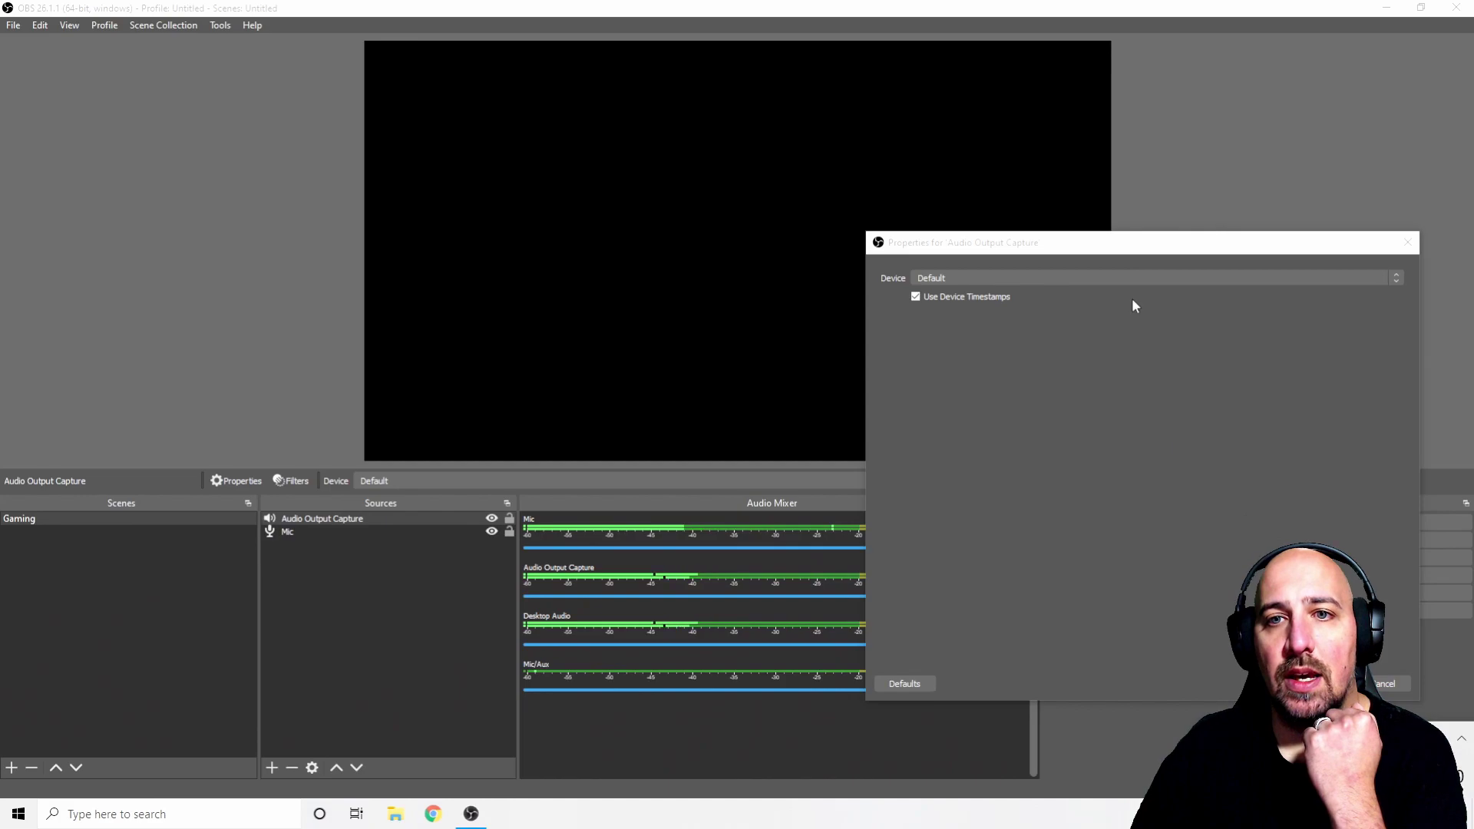
{"action": "left_click", "coordinate": [1152, 279]}
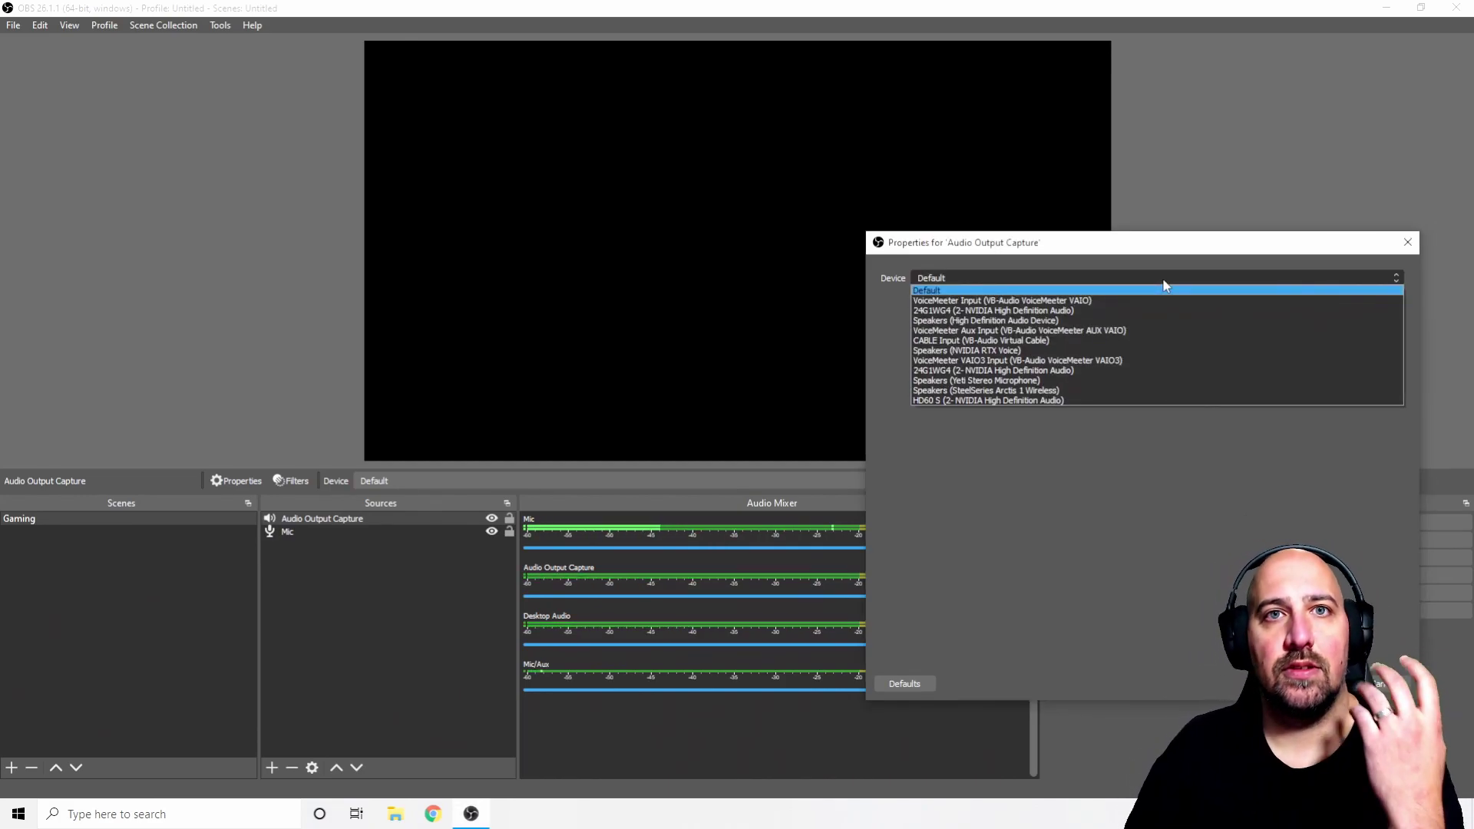
{"action": "left_click", "coordinate": [1391, 686]}
{"action": "left_click", "coordinate": [1391, 685]}
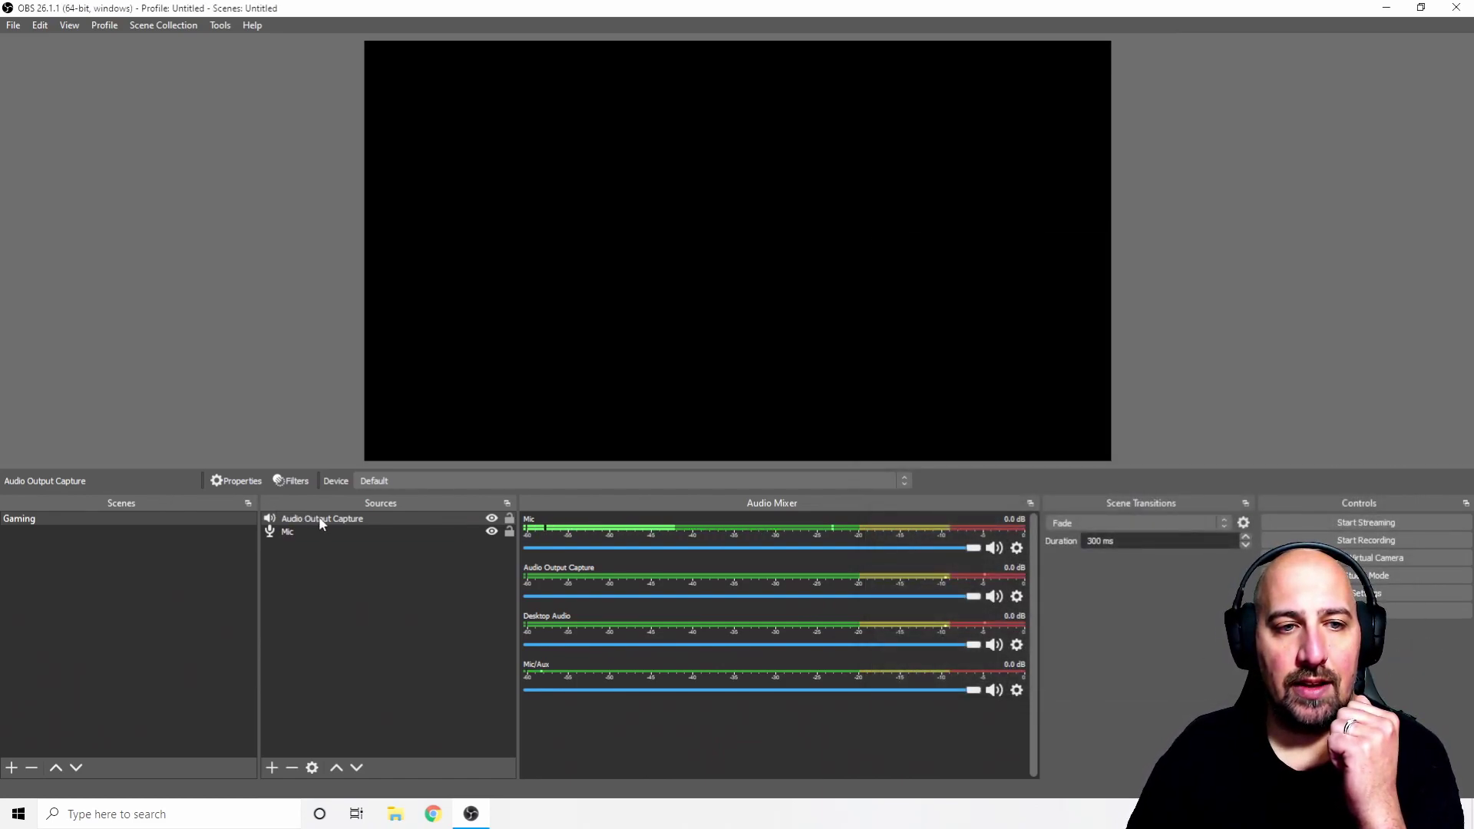
- Remove the Audio Output Capture source from the Gaming scene
{"action": "key", "text": "Delete"}
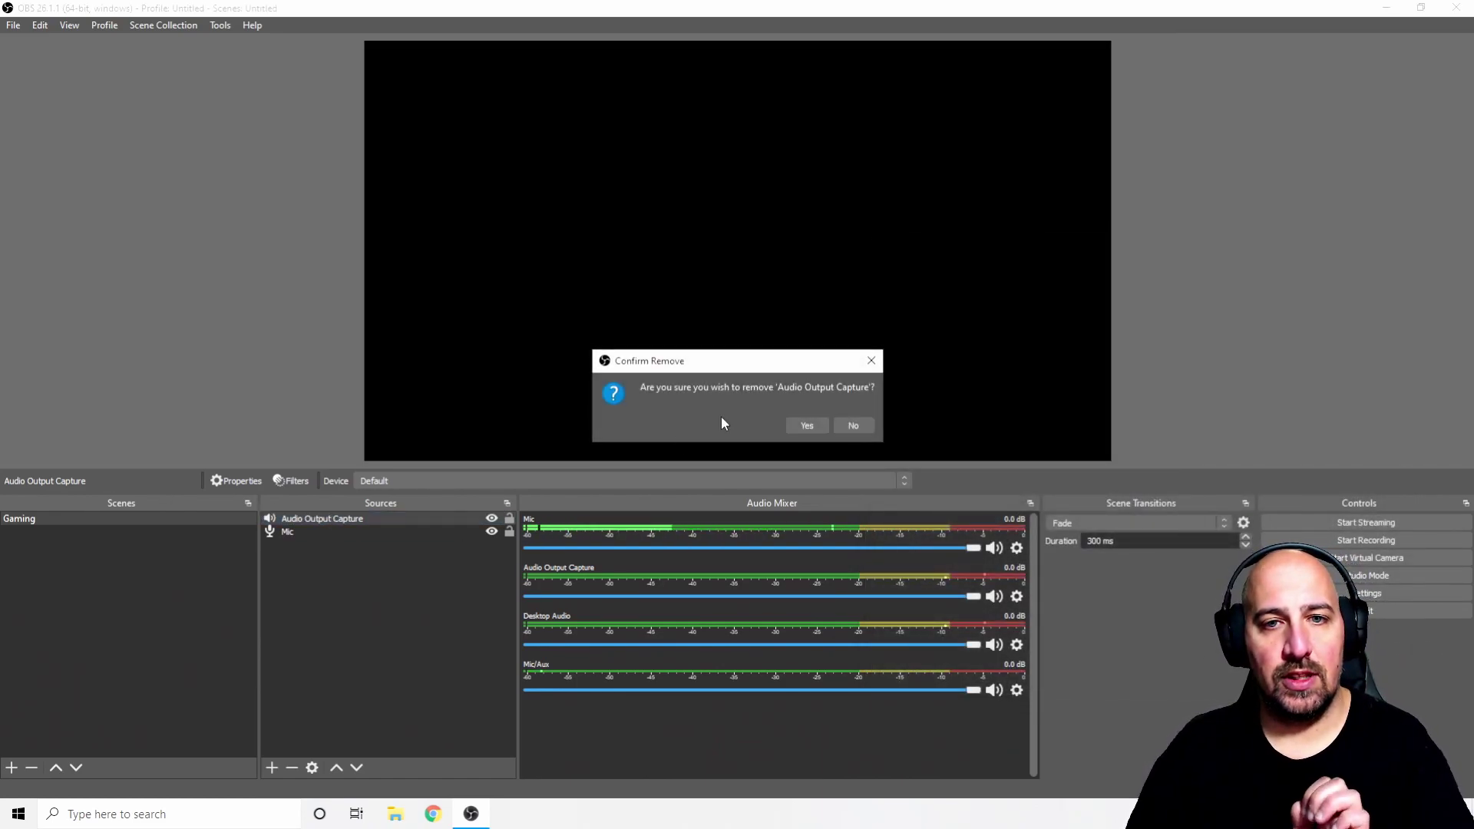
{"action": "left_click", "coordinate": [807, 425]}
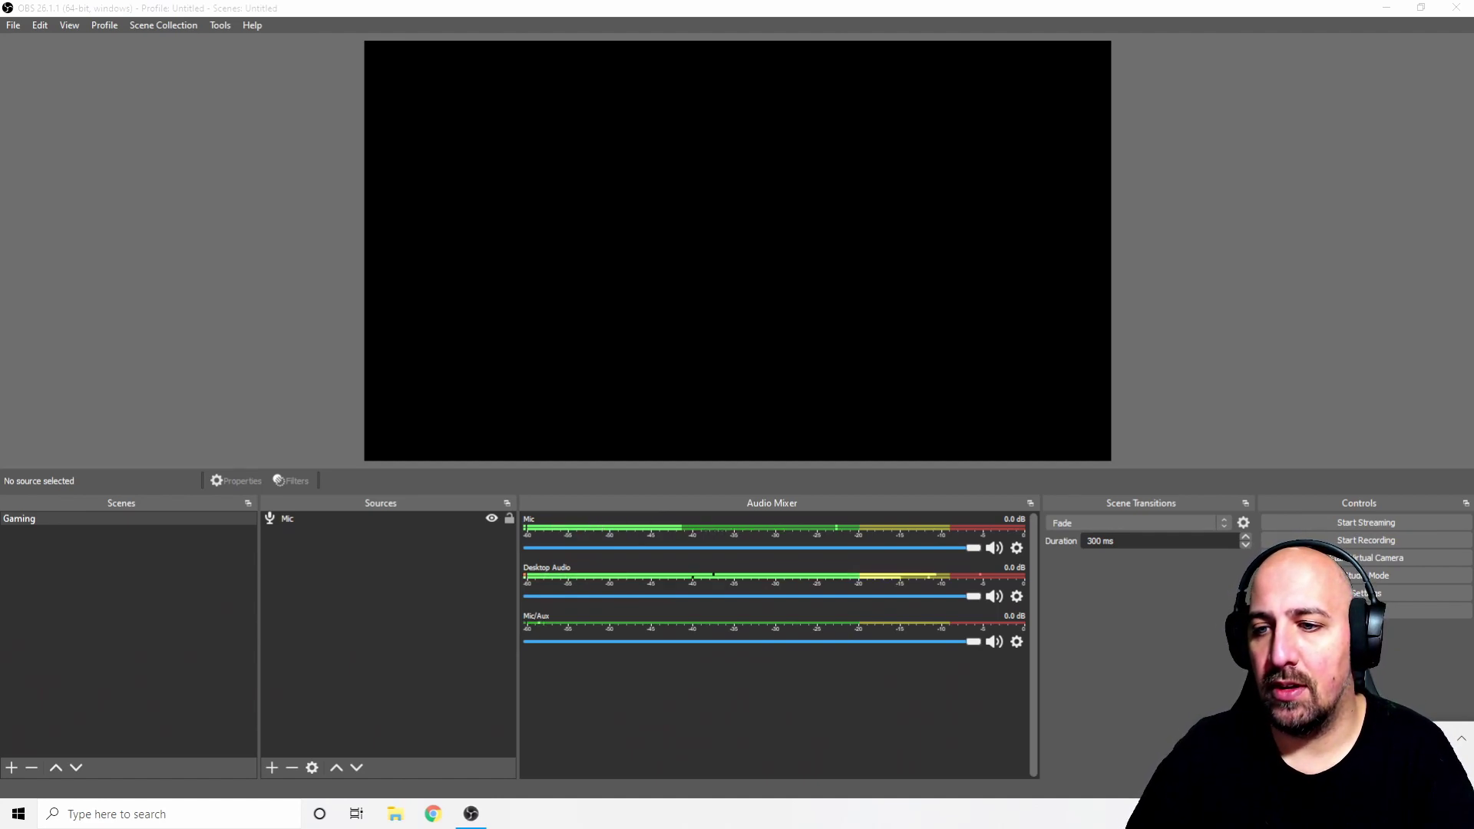
- Test the Desktop Audio volume at about -15.6, -54.8 and -36.5 dB, and return it to 0.0 dB
{"action": "left_click", "coordinate": [829, 597]}
{"action": "left_click_drag", "start_coordinate": [825, 606], "coordinate": [777, 602]}
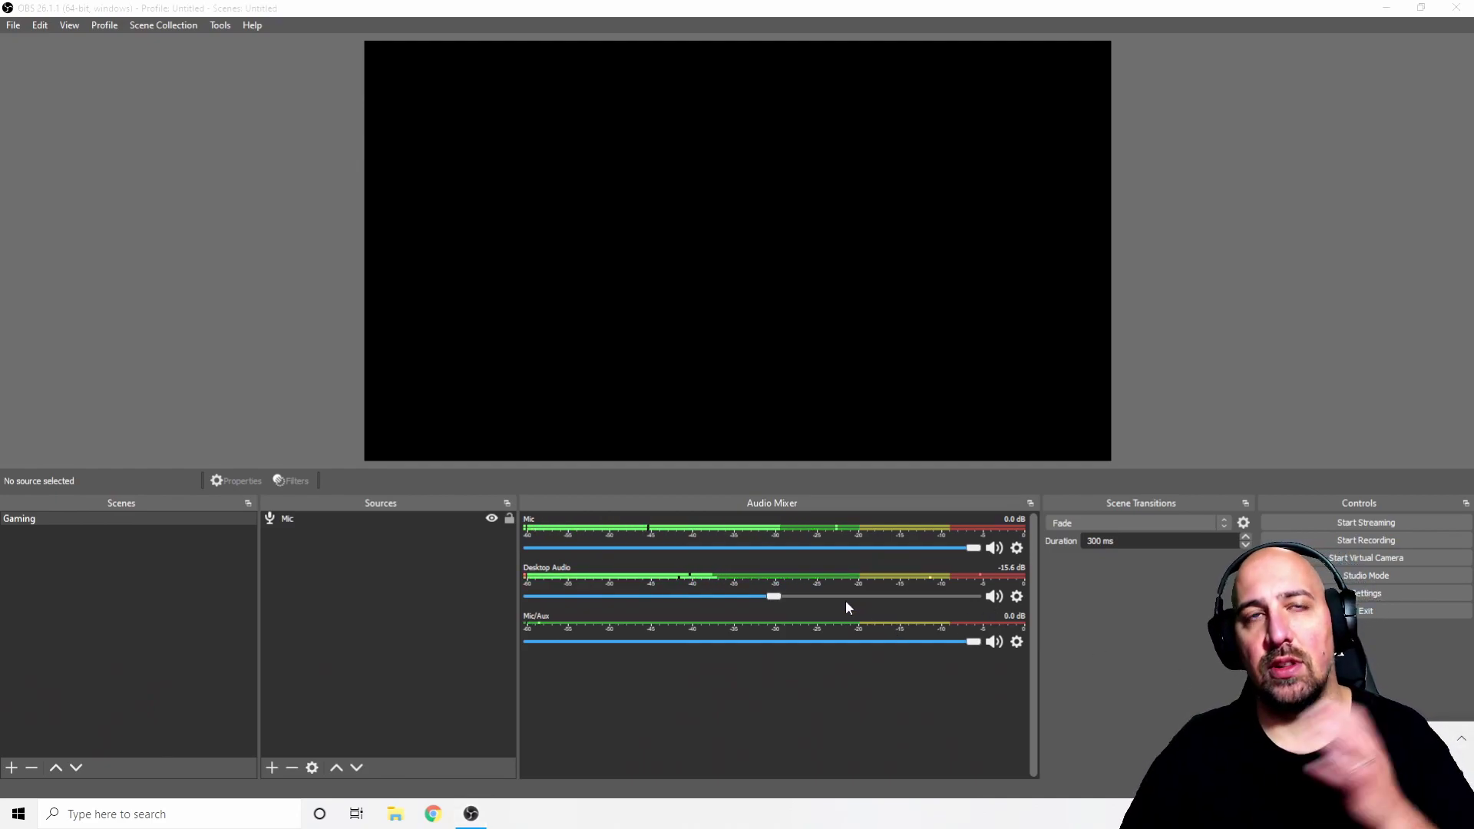
{"action": "left_click_drag", "start_coordinate": [778, 604], "coordinate": [614, 606]}
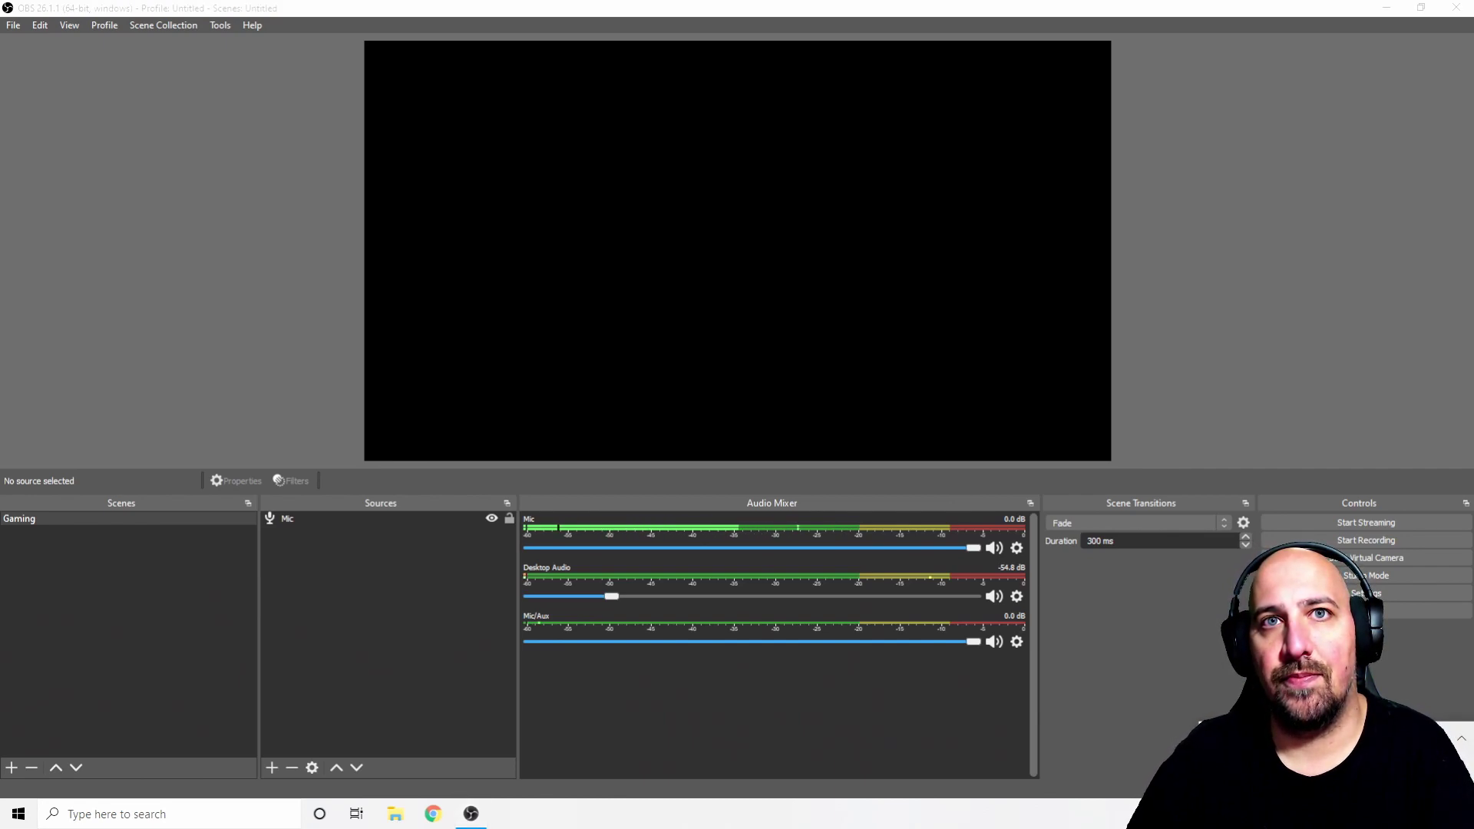
{"action": "left_click_drag", "start_coordinate": [606, 596], "coordinate": [668, 611]}
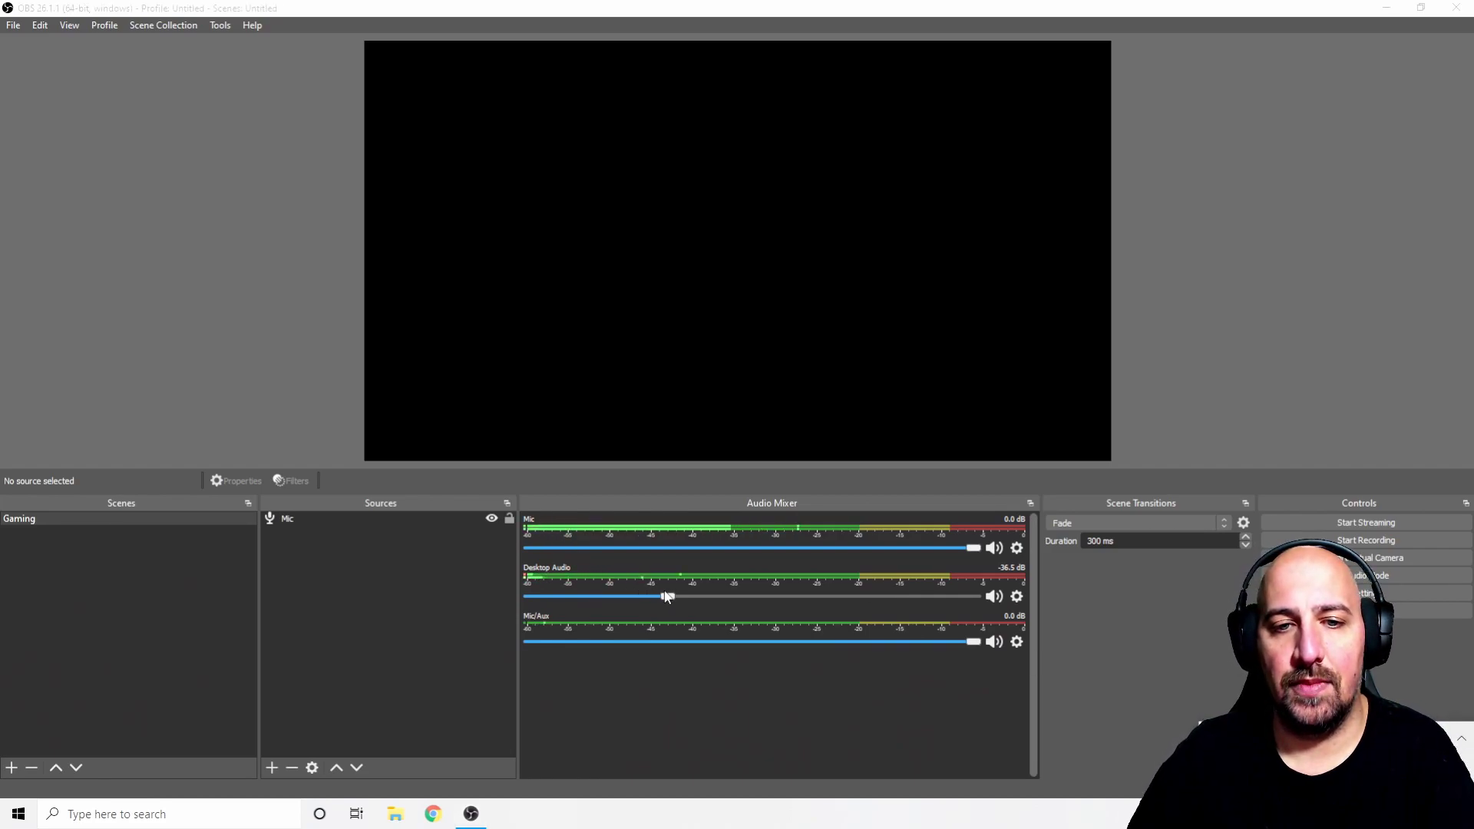
{"action": "left_click_drag", "start_coordinate": [667, 597], "coordinate": [977, 596]}
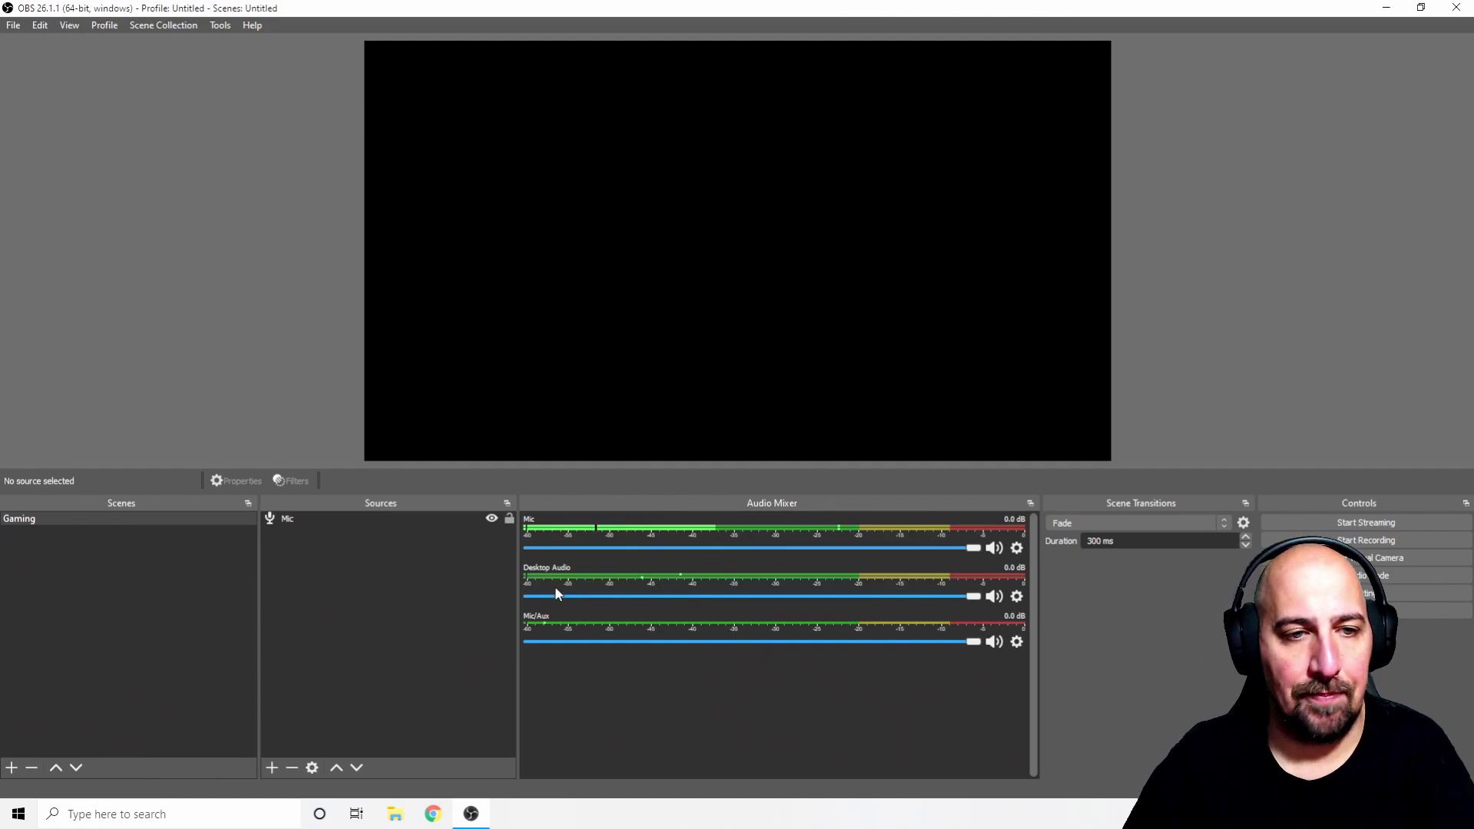
- Add a new Browser source to the Gaming scene and review its URL, size, frame rate, audio and custom CSS properties
{"action": "left_click", "coordinate": [272, 768]}
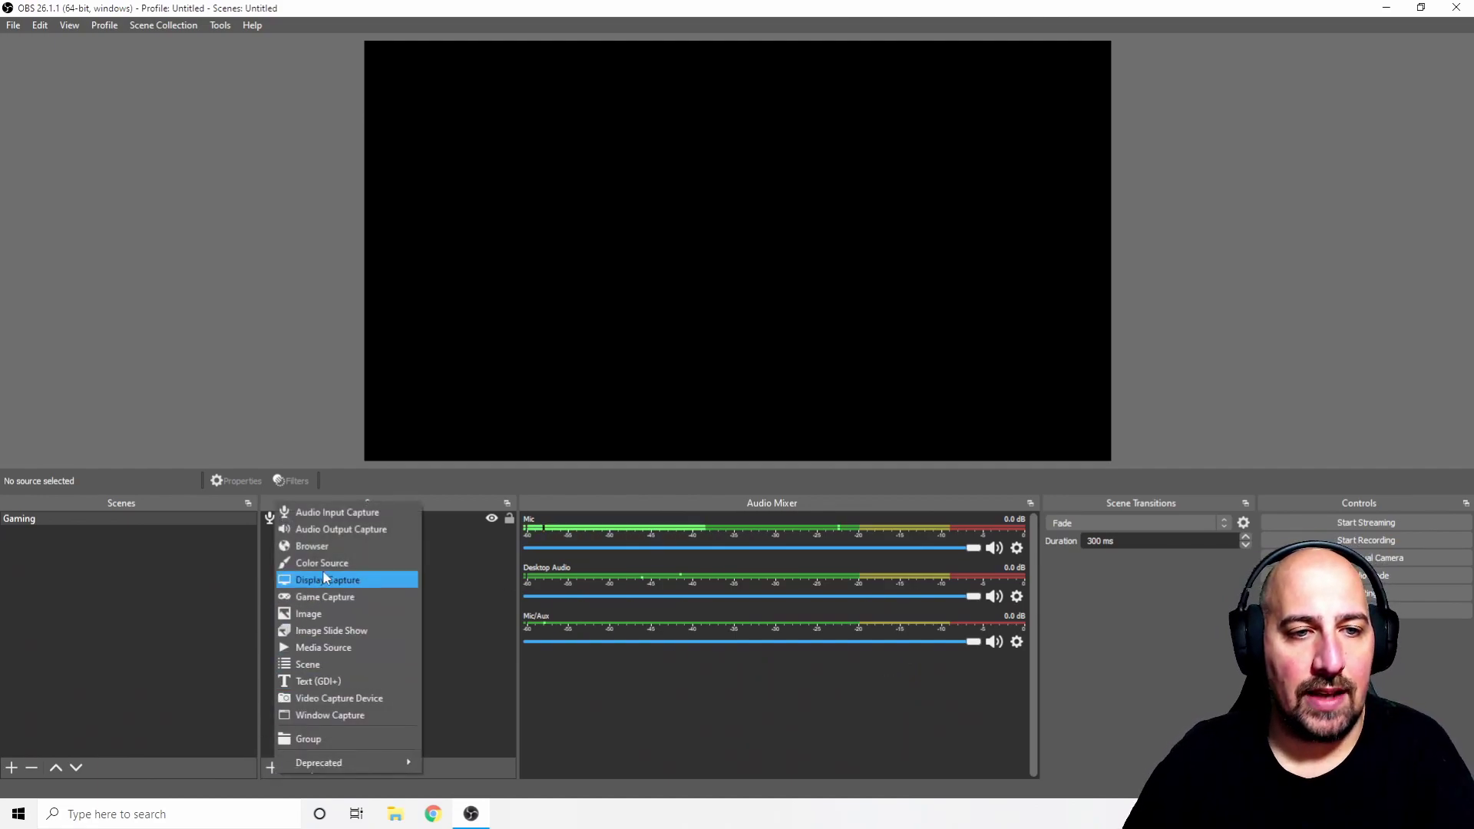
{"action": "left_click", "coordinate": [329, 546]}
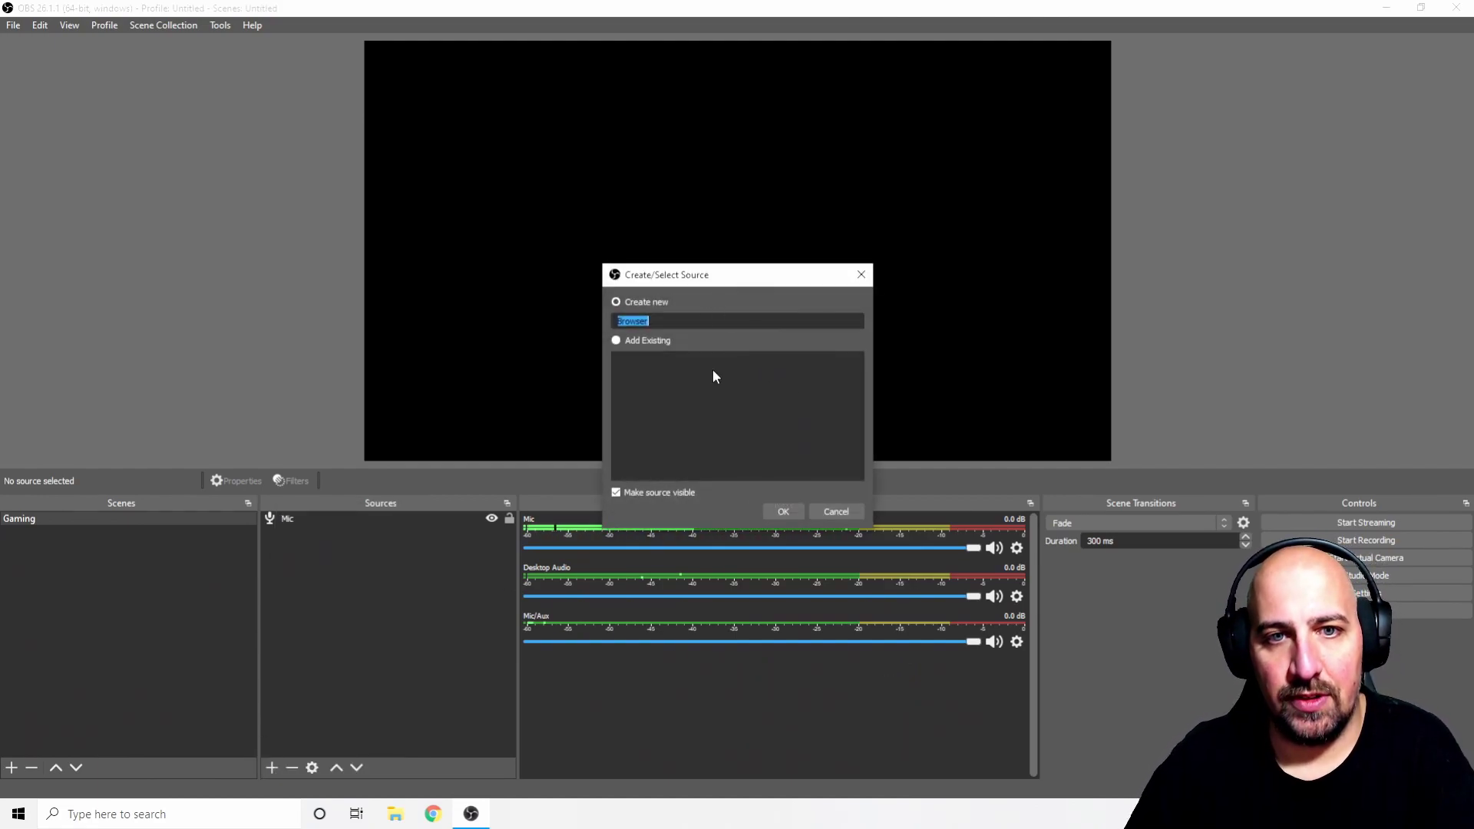
{"action": "left_click", "coordinate": [770, 512]}
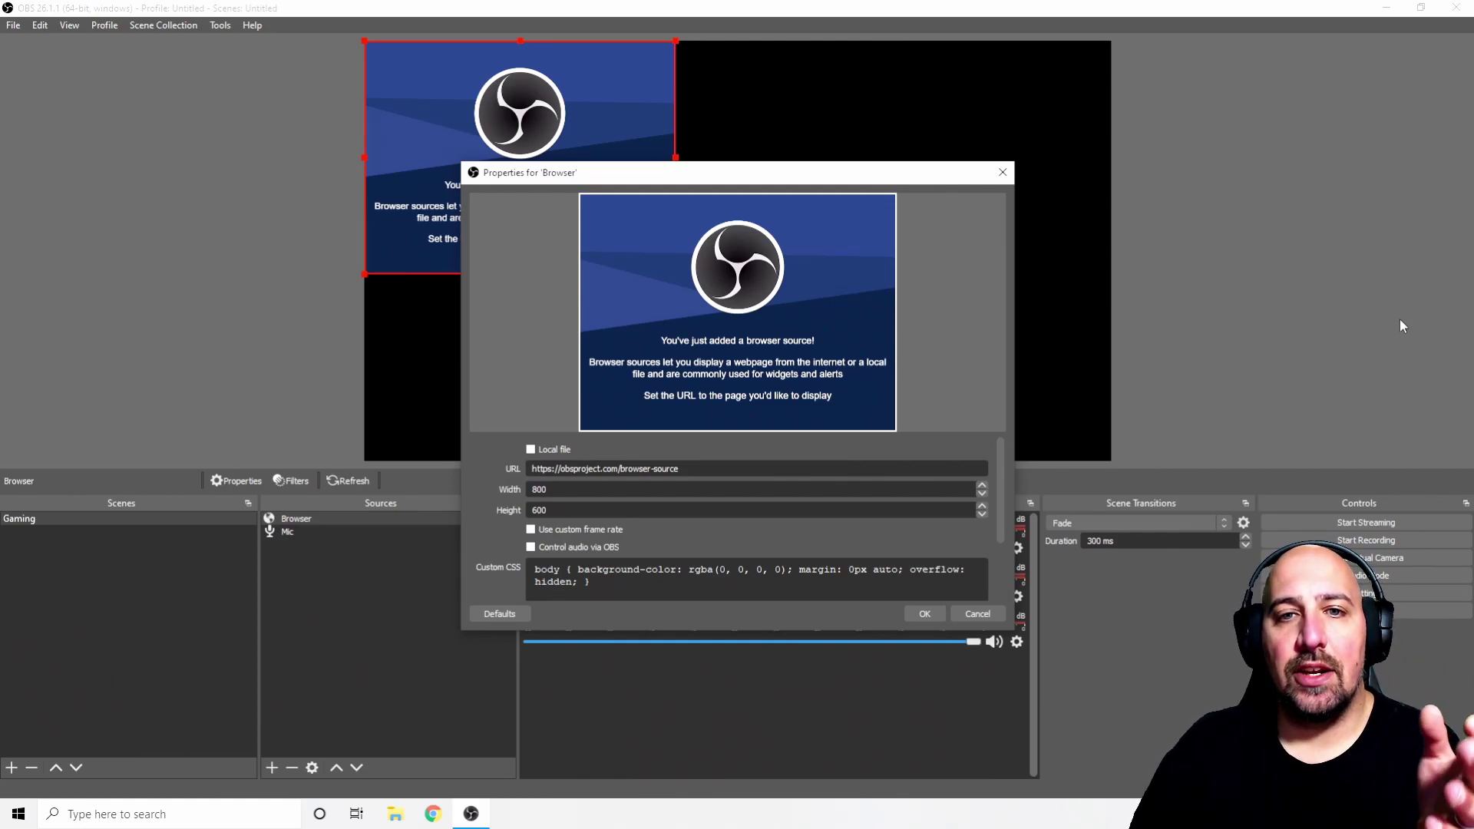
{"action": "triple_click", "coordinate": [638, 473]}
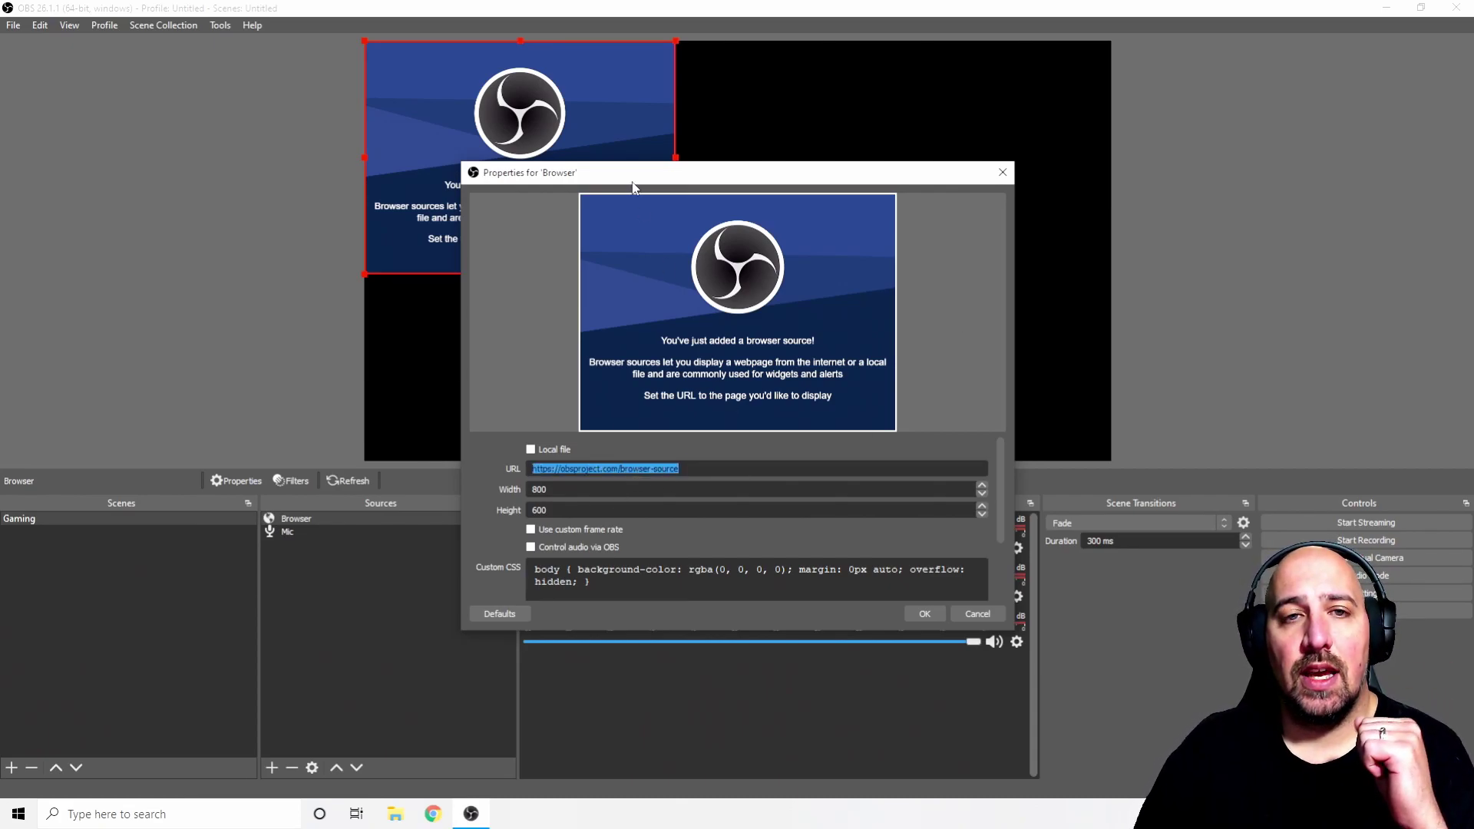
{"action": "scroll", "coordinate": [905, 564], "scroll_direction": "down", "scroll_amount": 2}
{"action": "scroll", "coordinate": [845, 537], "scroll_direction": "up", "scroll_amount": 2}
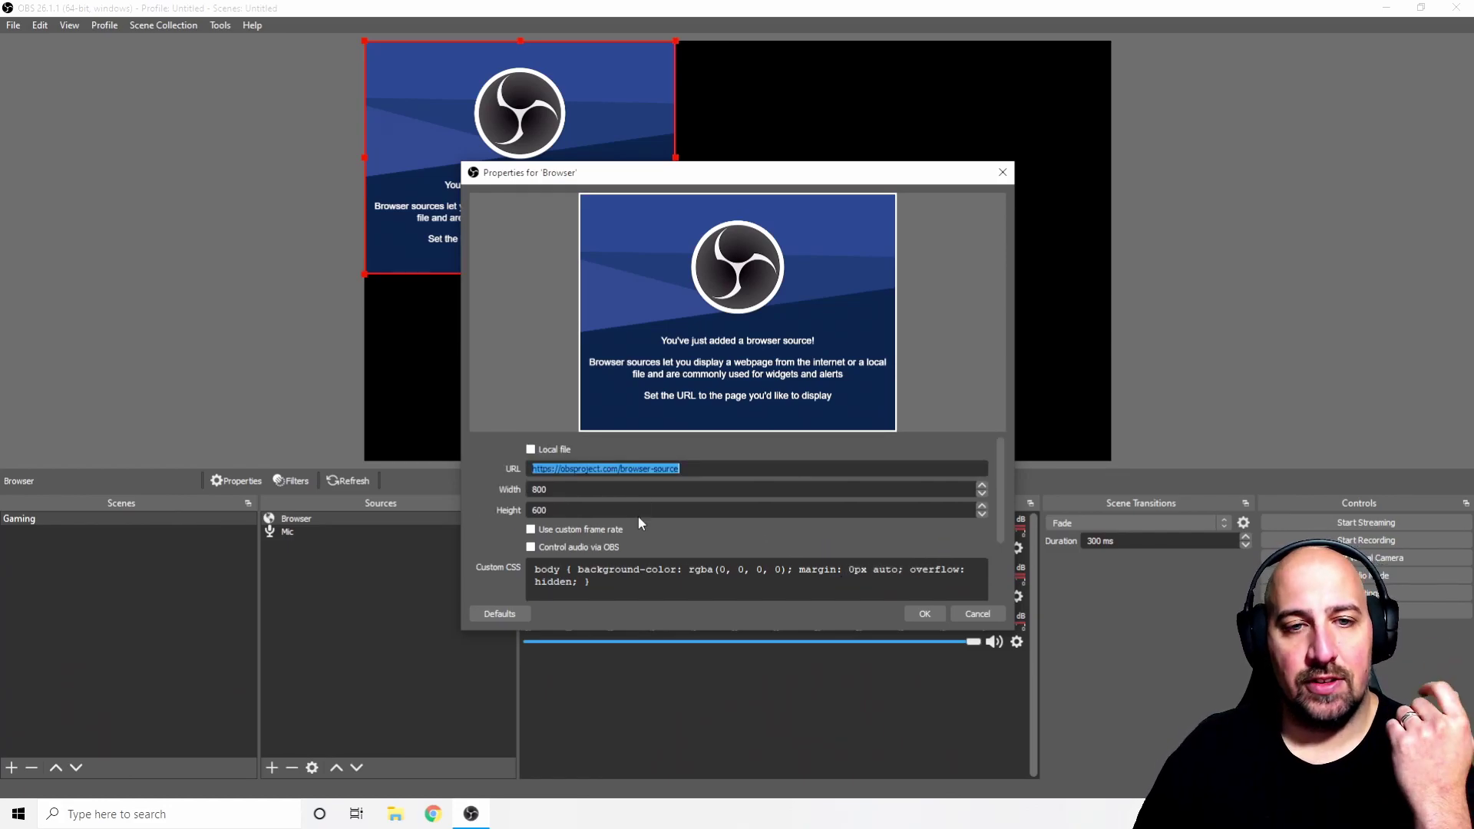
{"action": "scroll", "coordinate": [810, 572], "scroll_direction": "down", "scroll_amount": 2}
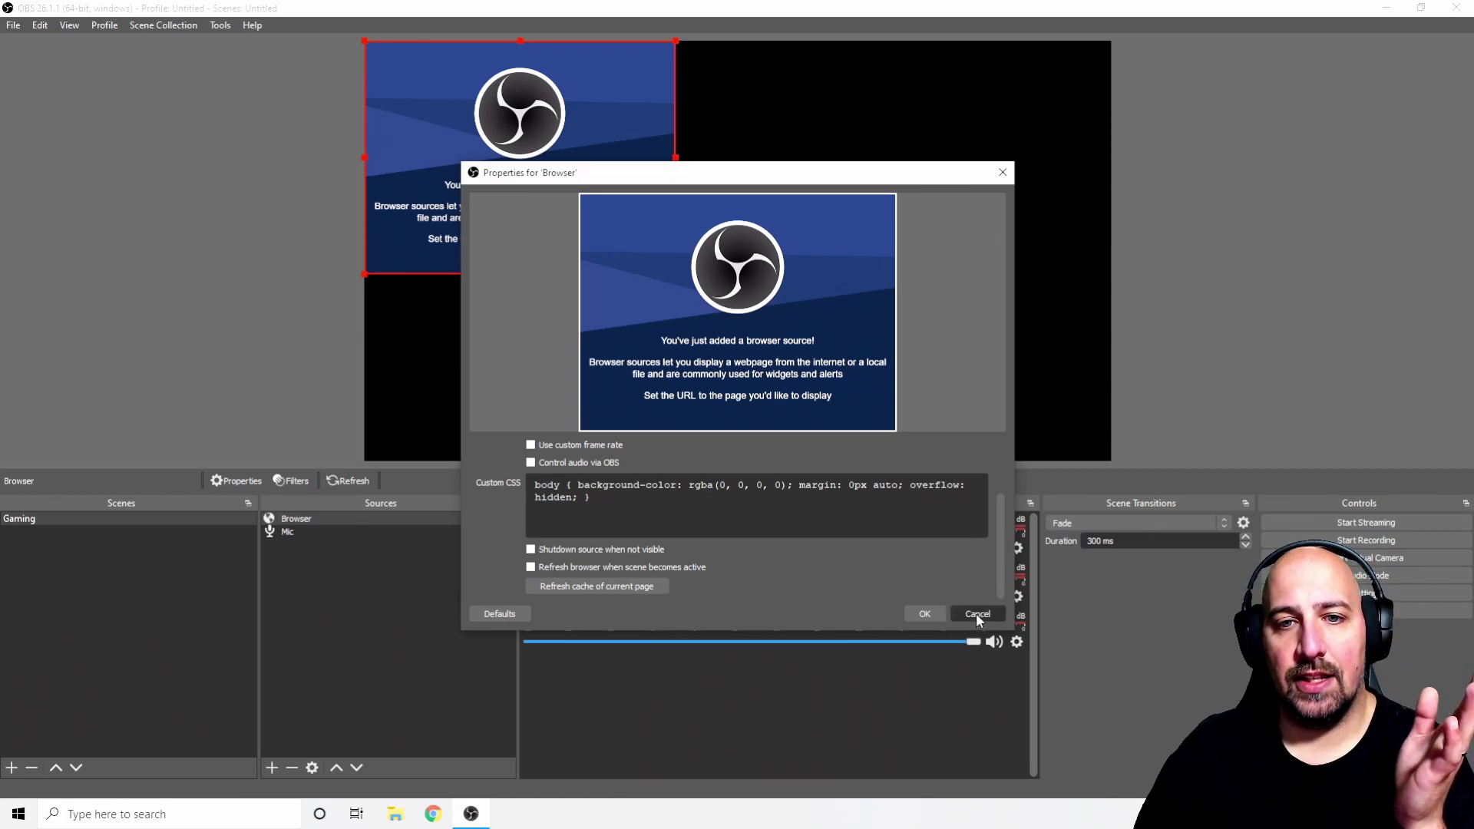
{"action": "scroll", "coordinate": [985, 577], "scroll_direction": "up", "scroll_amount": 3}
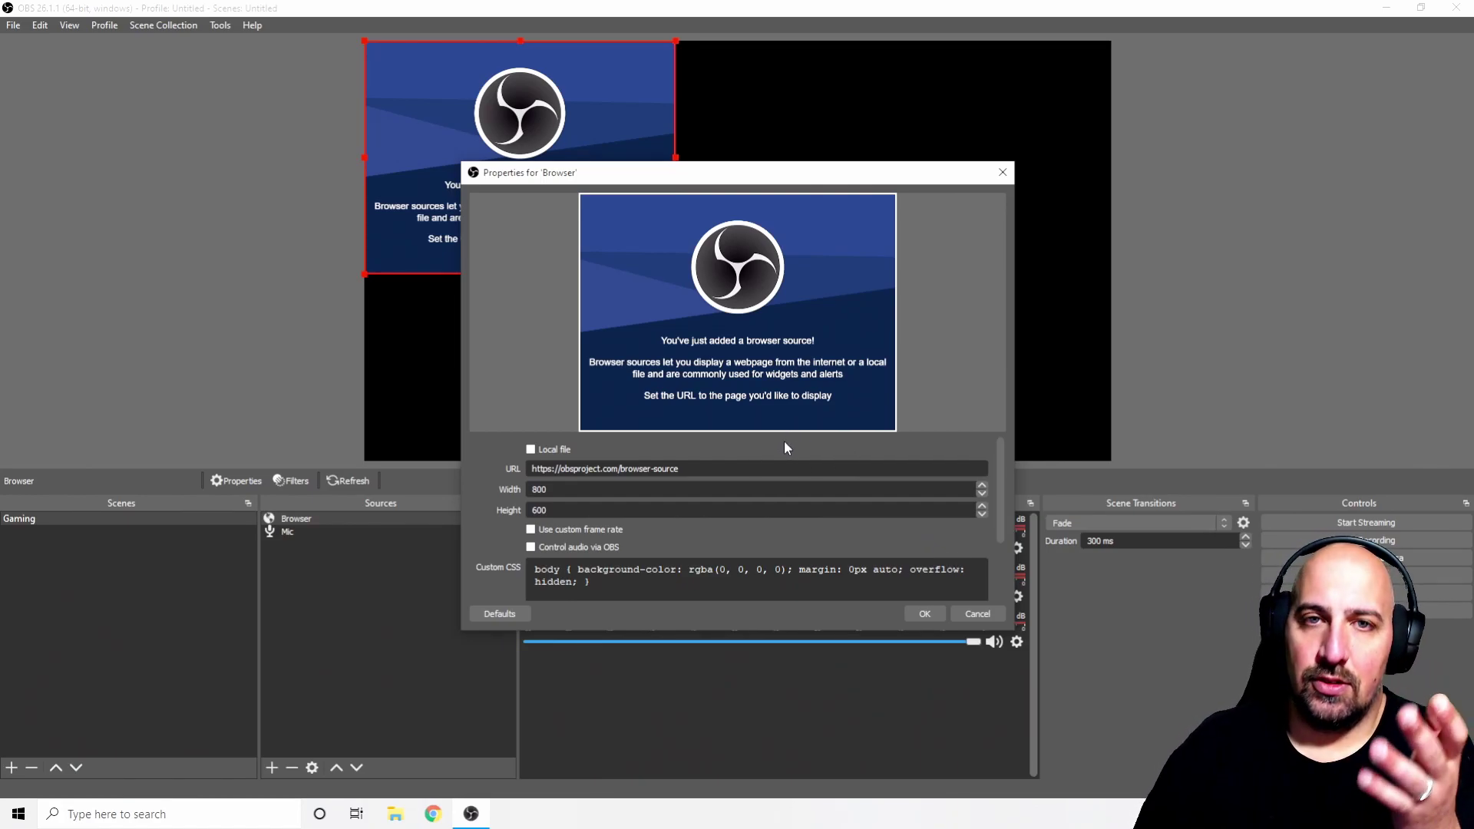
- Try the Browser source's Local file option, leave the file selection without choosing a file, and switch the option off again
{"action": "left_click", "coordinate": [560, 452]}
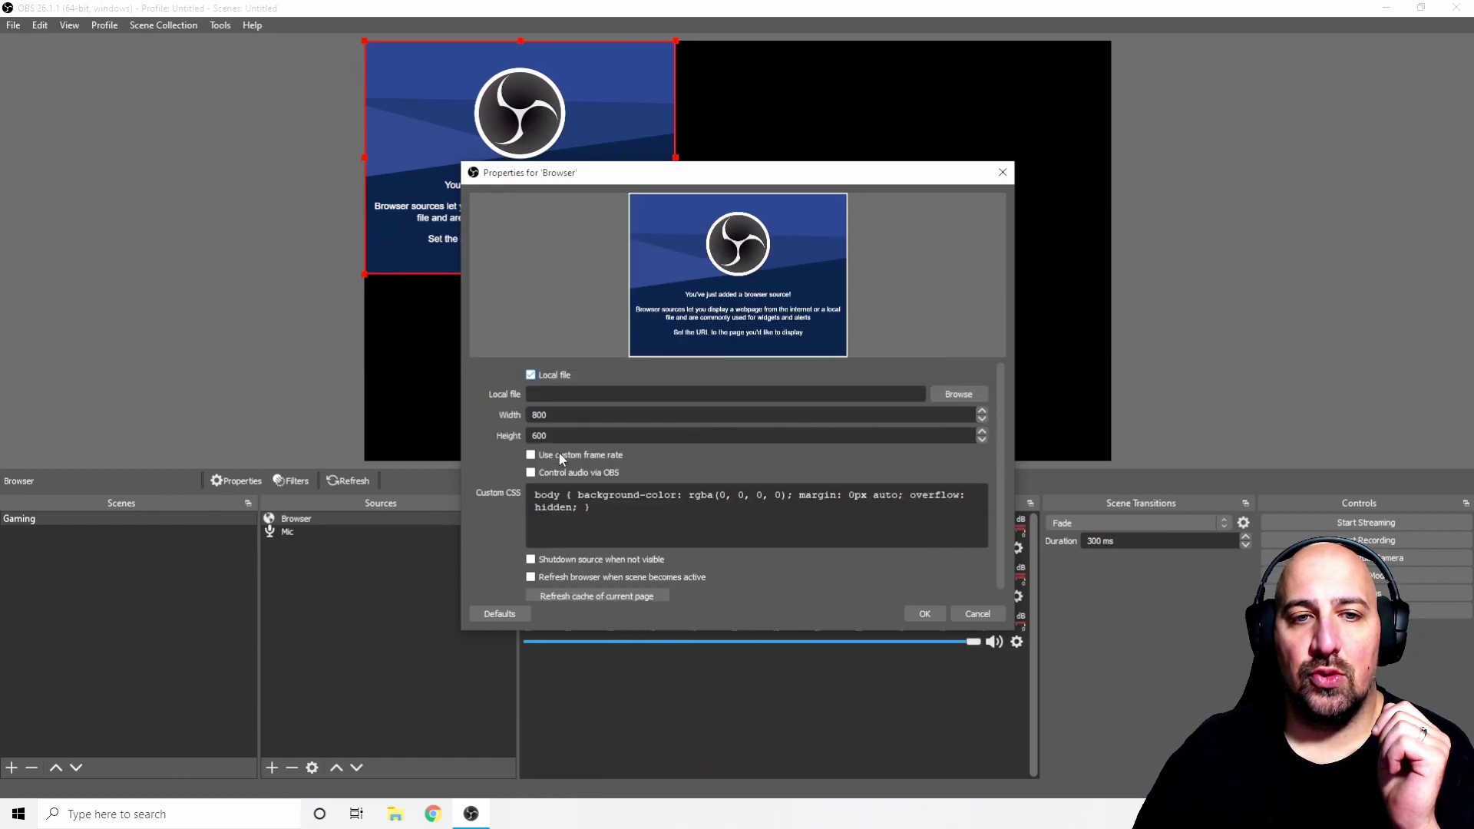
{"action": "left_click", "coordinate": [970, 393]}
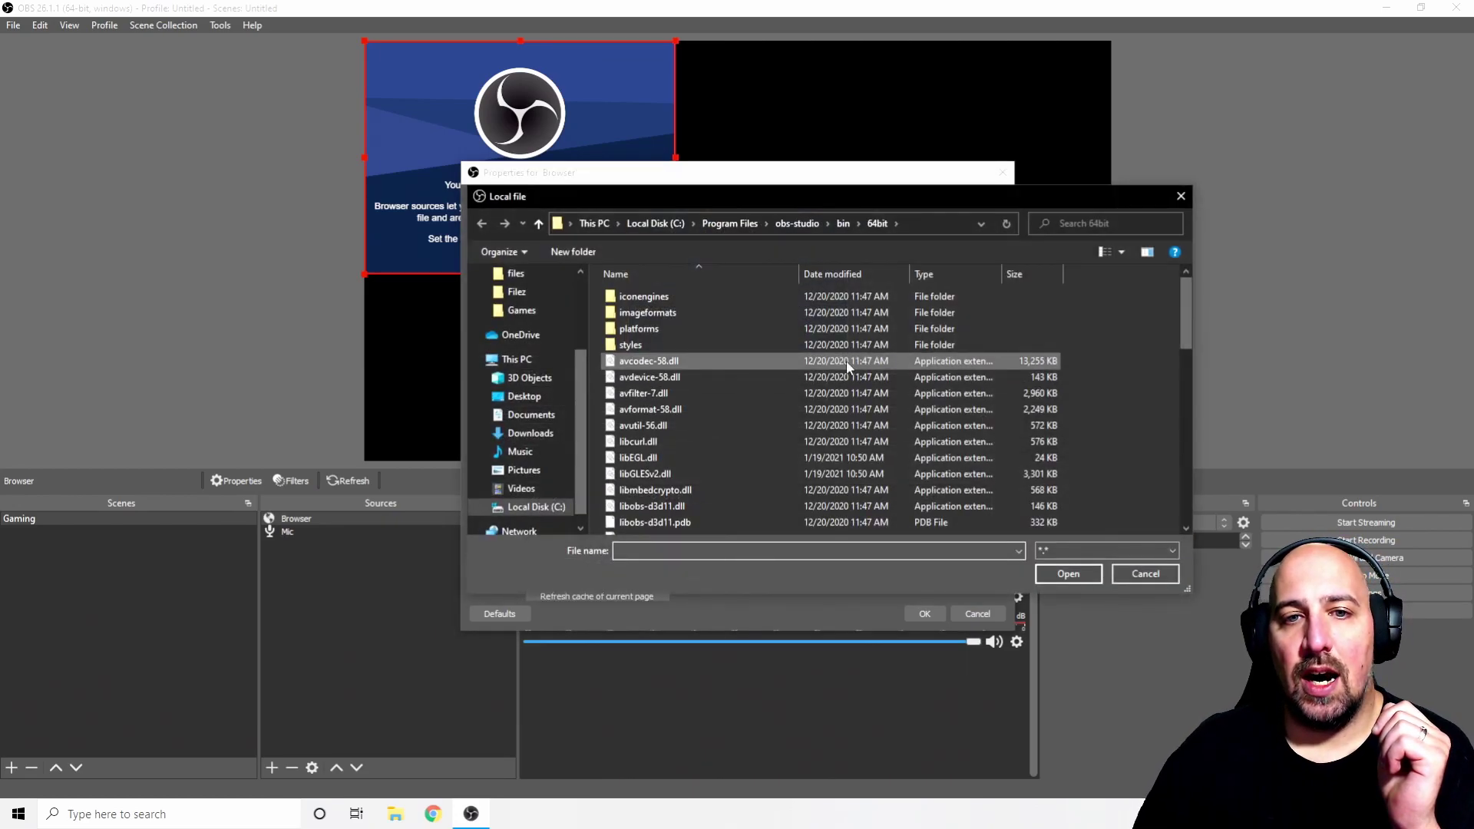
{"action": "left_click", "coordinate": [1144, 575]}
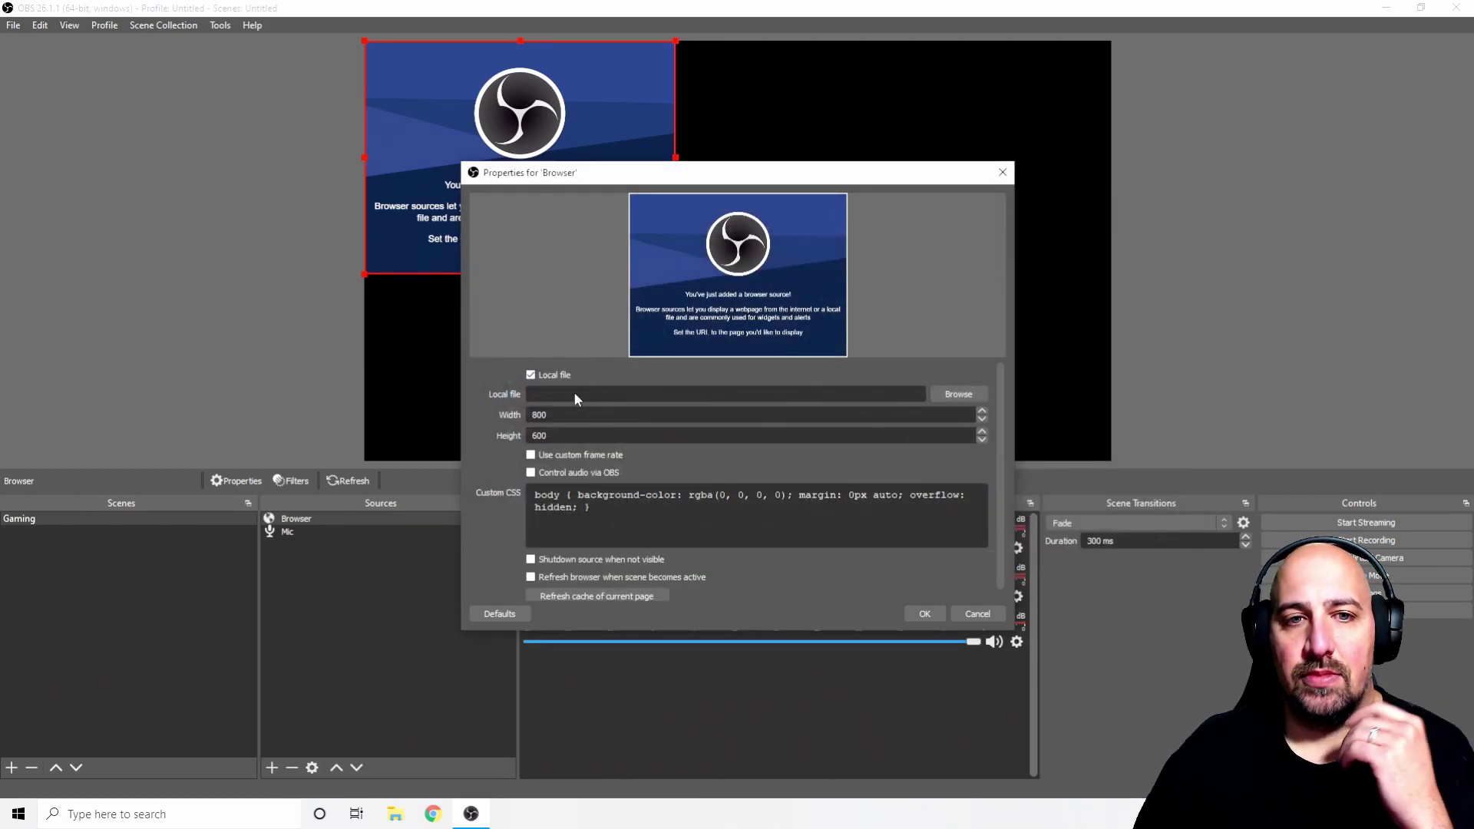
{"action": "left_click", "coordinate": [554, 378]}
- Leave the Browser source's properties without saving and remove the source from the Gaming scene
{"action": "left_click", "coordinate": [991, 608]}
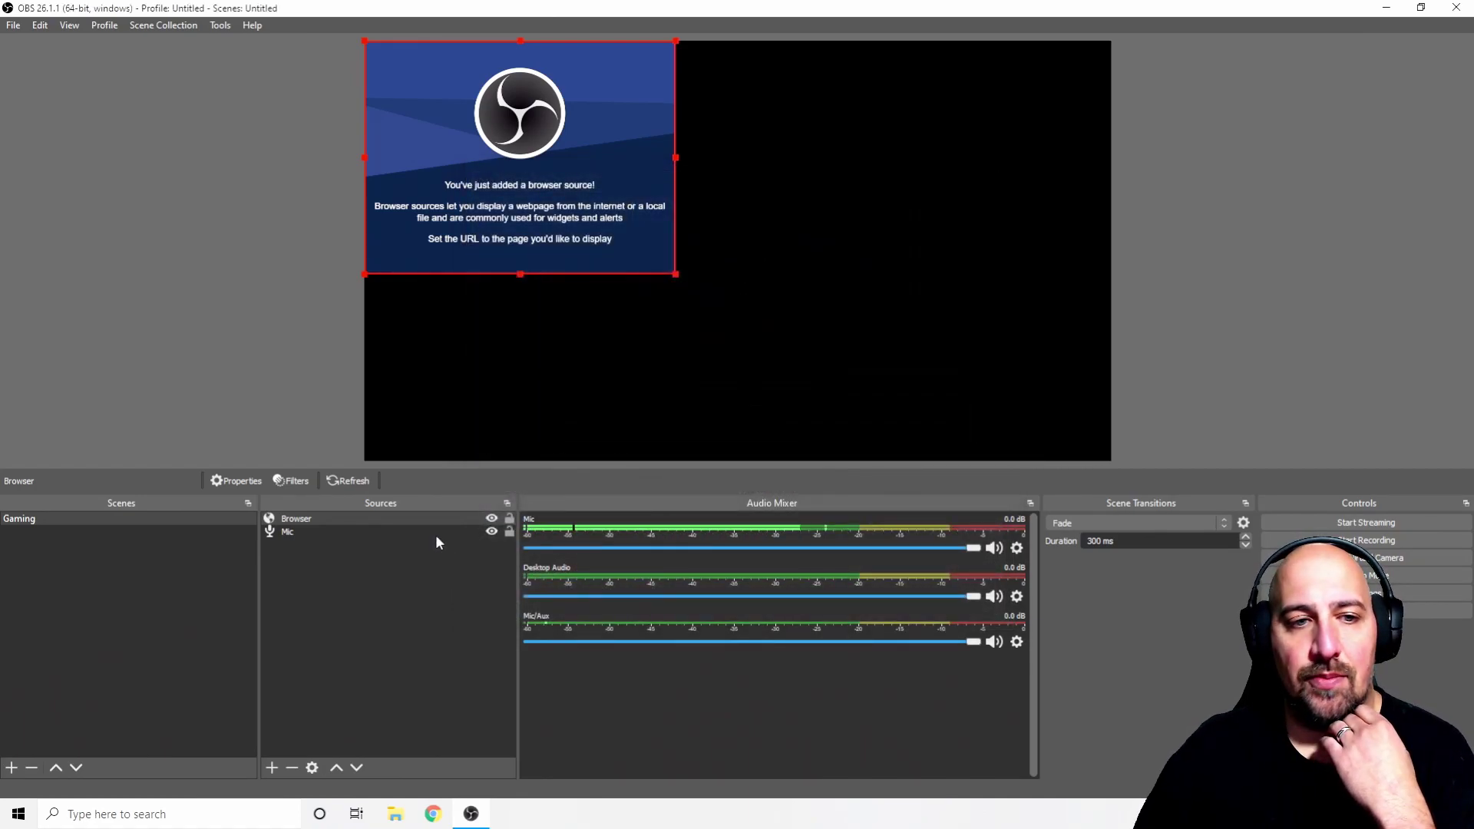
{"action": "key", "text": "Delete"}
{"action": "key", "text": "Return"}
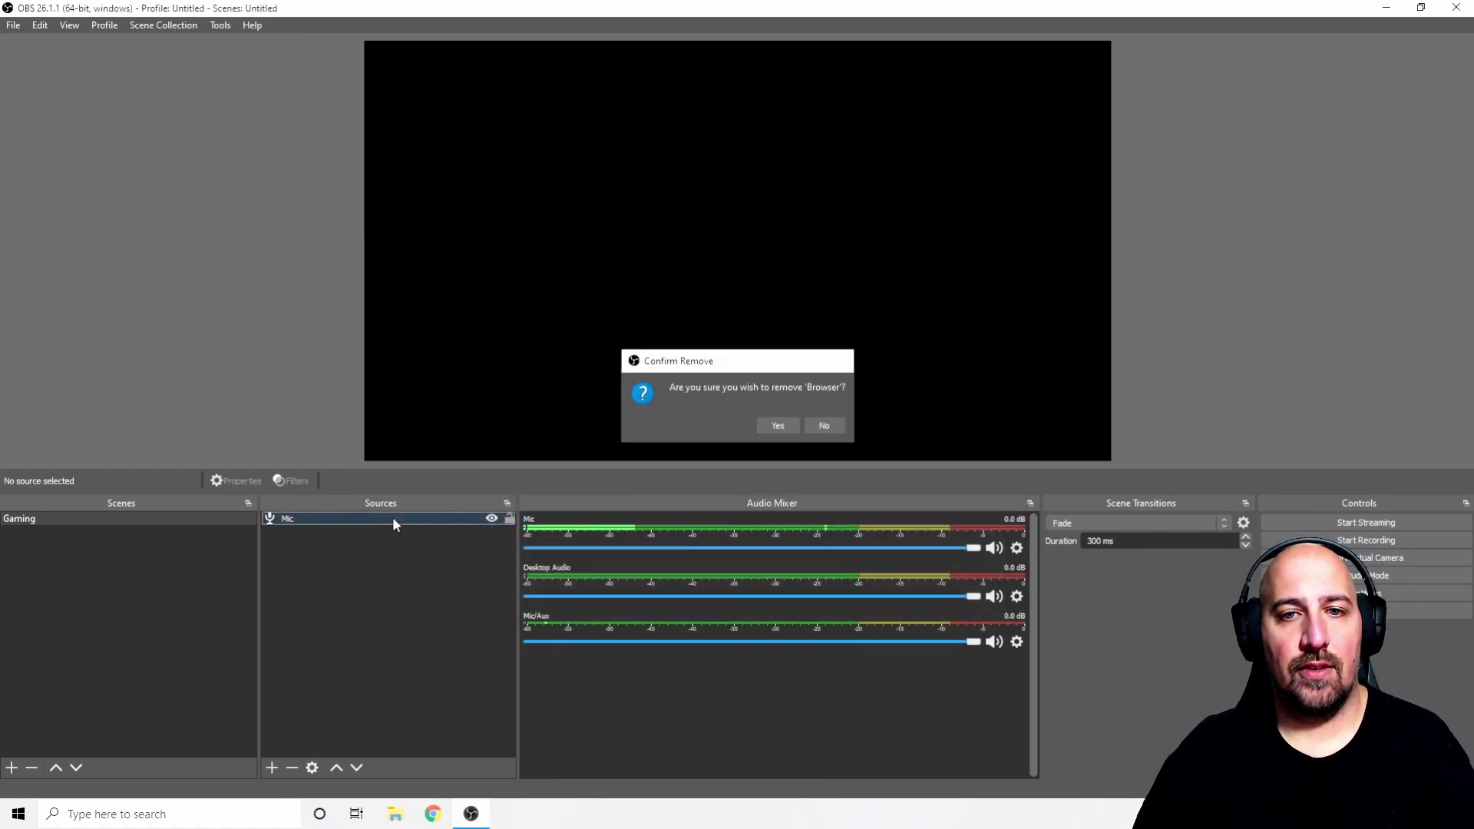
- Add a new Color Source to the Gaming scene and set its color to bright red, #ff0000
{"action": "left_click", "coordinate": [271, 768]}
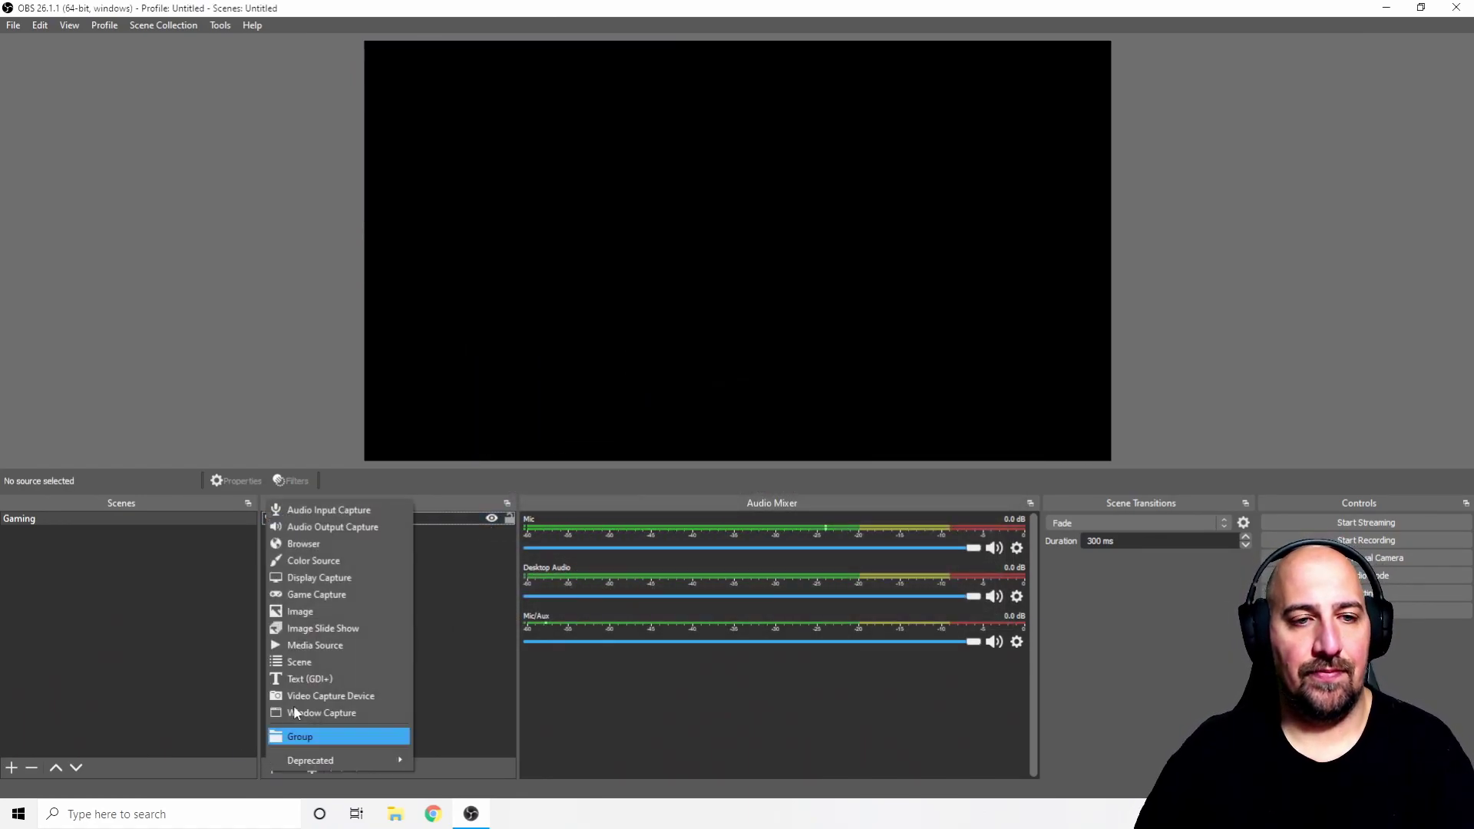
{"action": "left_click", "coordinate": [321, 561]}
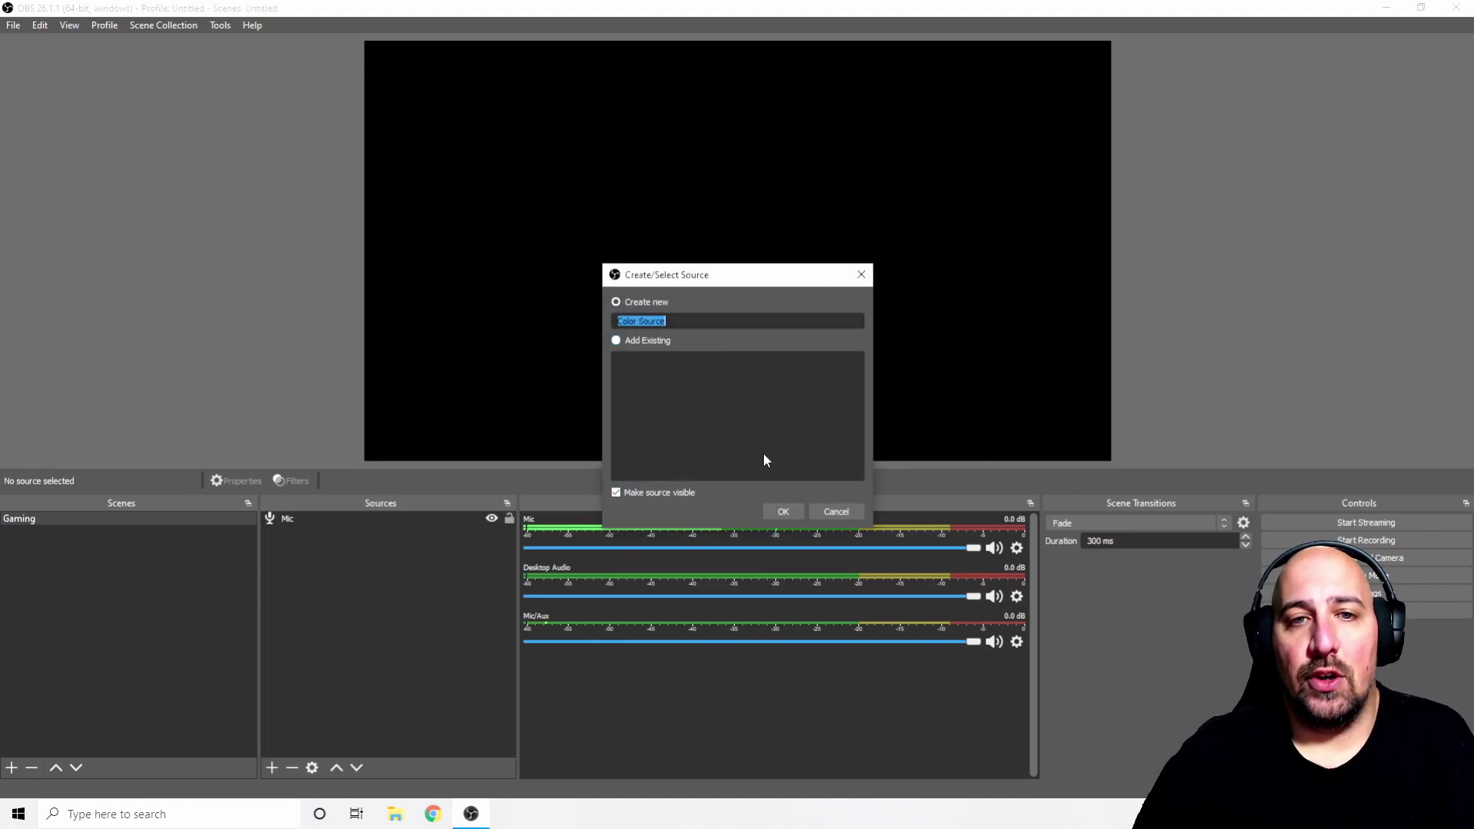
{"action": "left_click", "coordinate": [792, 512]}
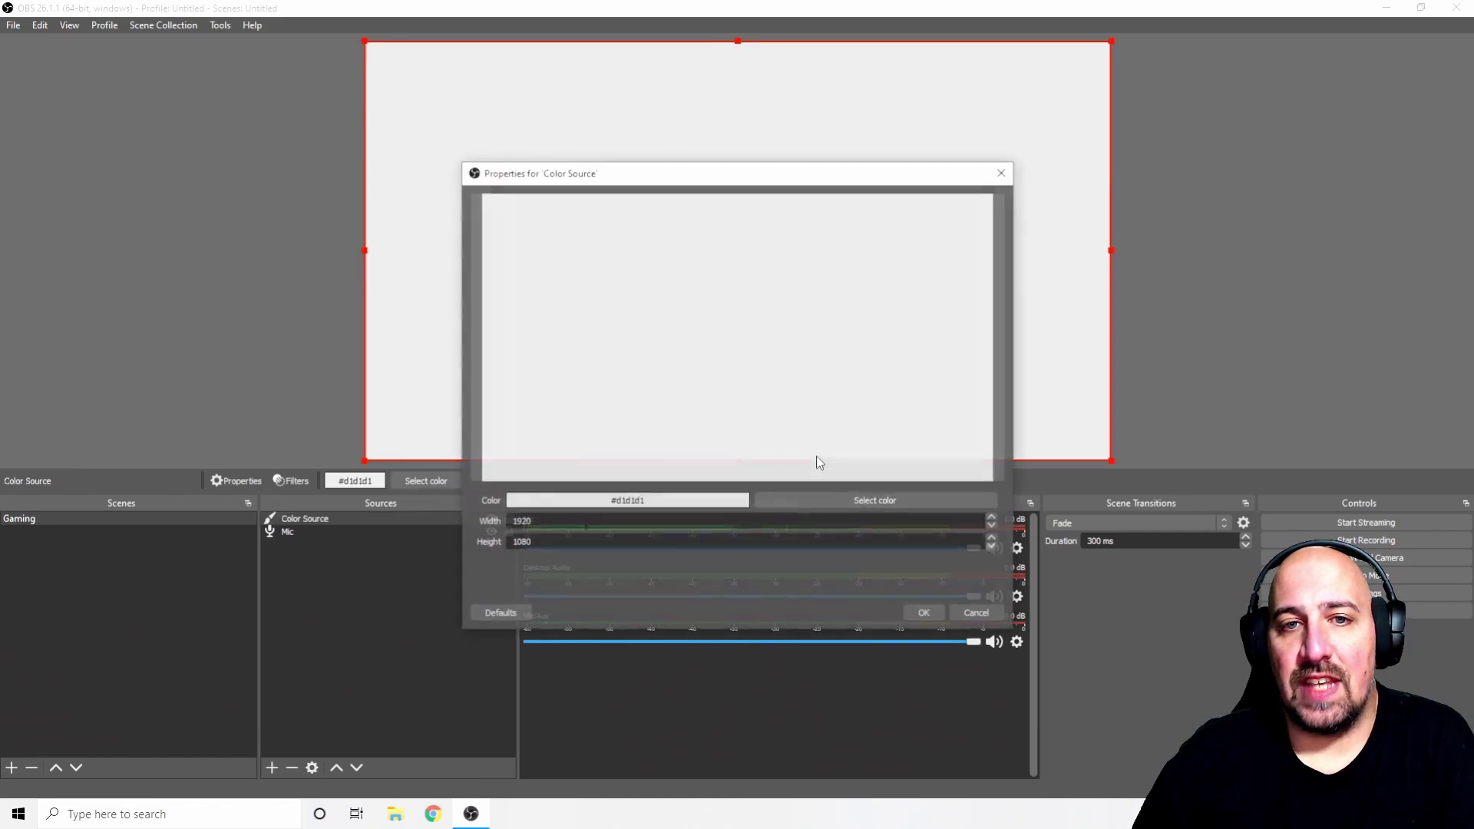
{"action": "left_click", "coordinate": [858, 501]}
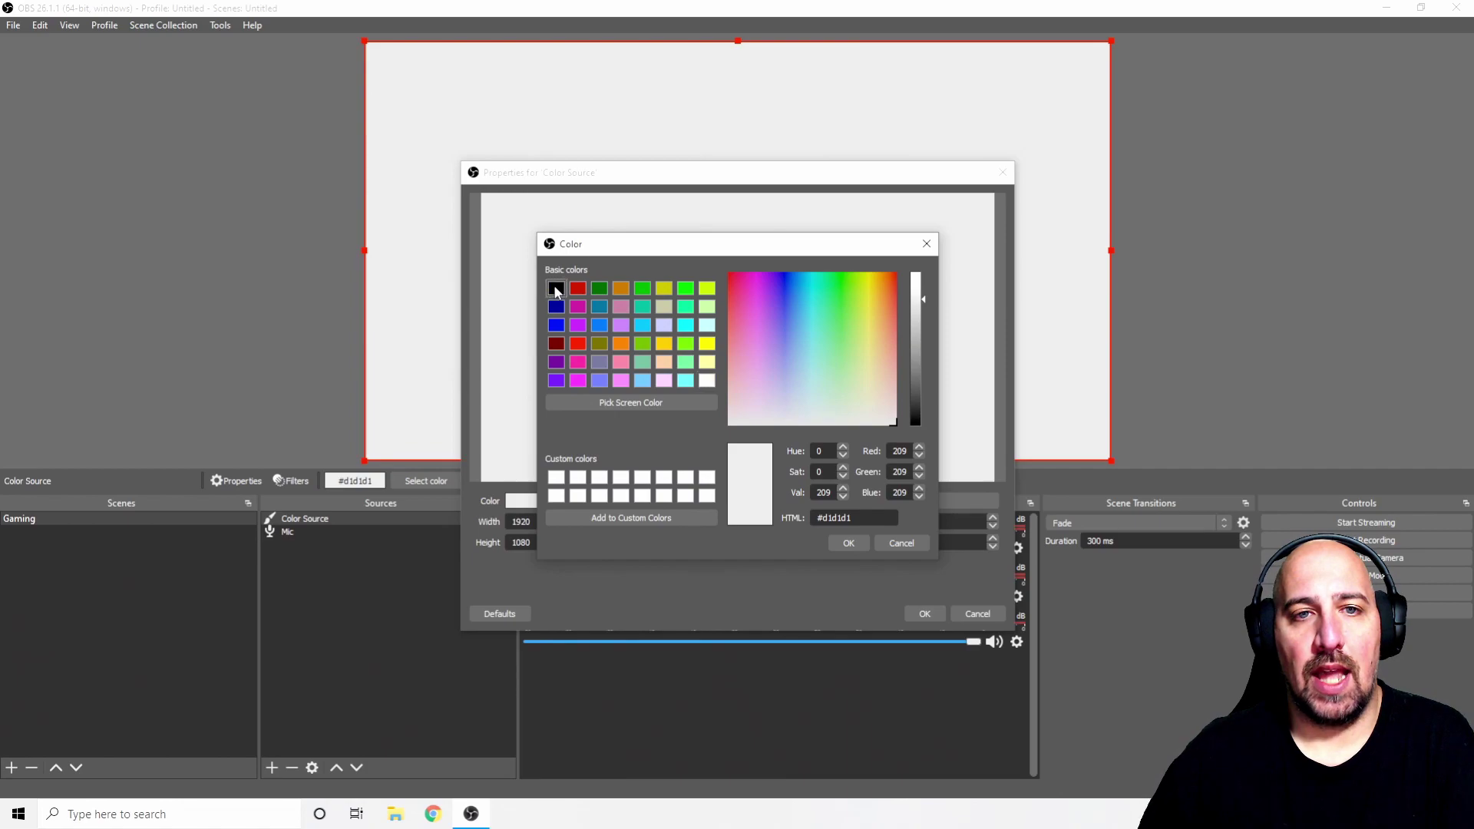
{"action": "left_click", "coordinate": [556, 290]}
{"action": "left_click", "coordinate": [578, 345]}
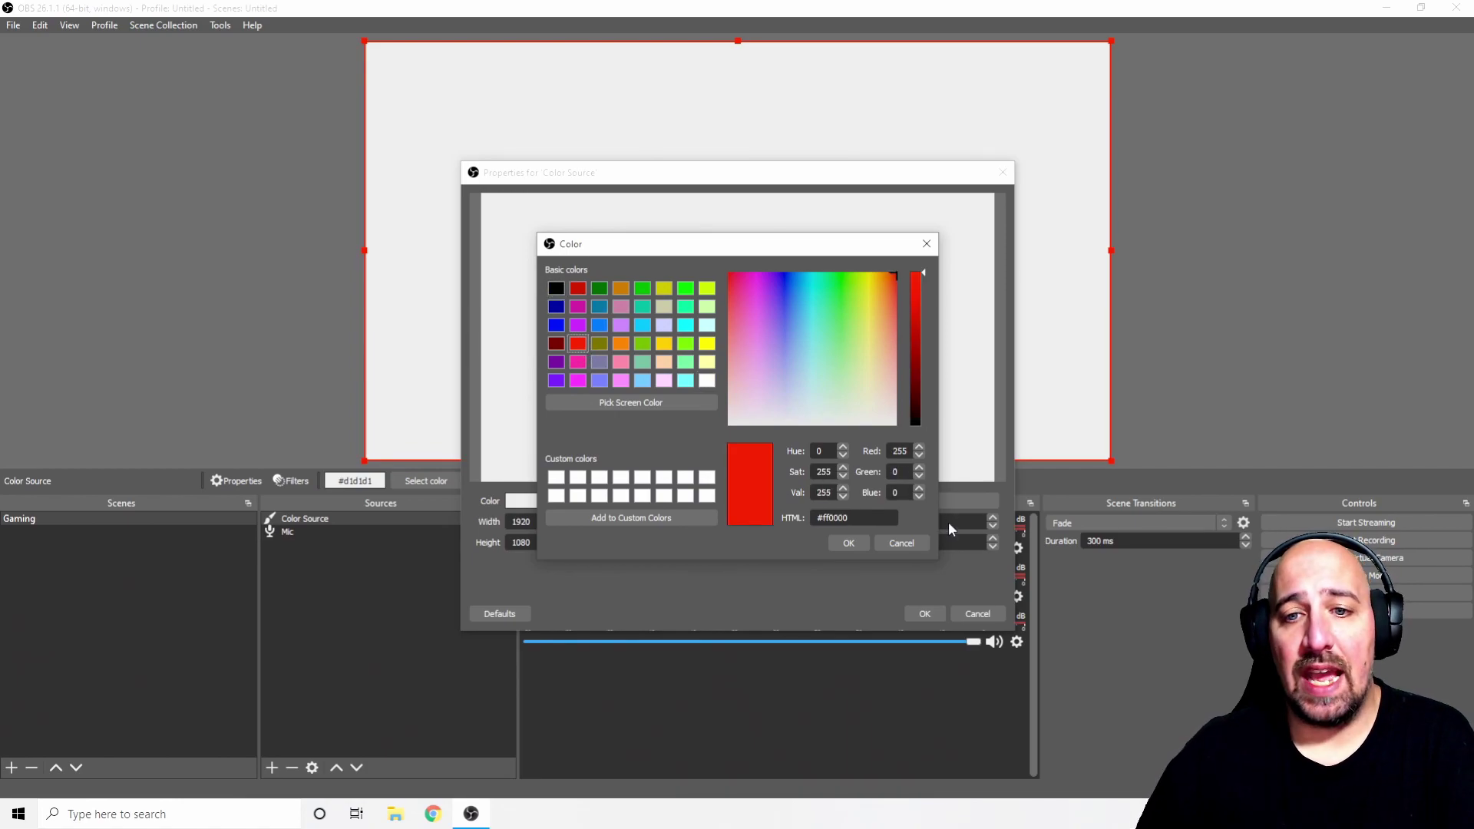
{"action": "left_click", "coordinate": [852, 544]}
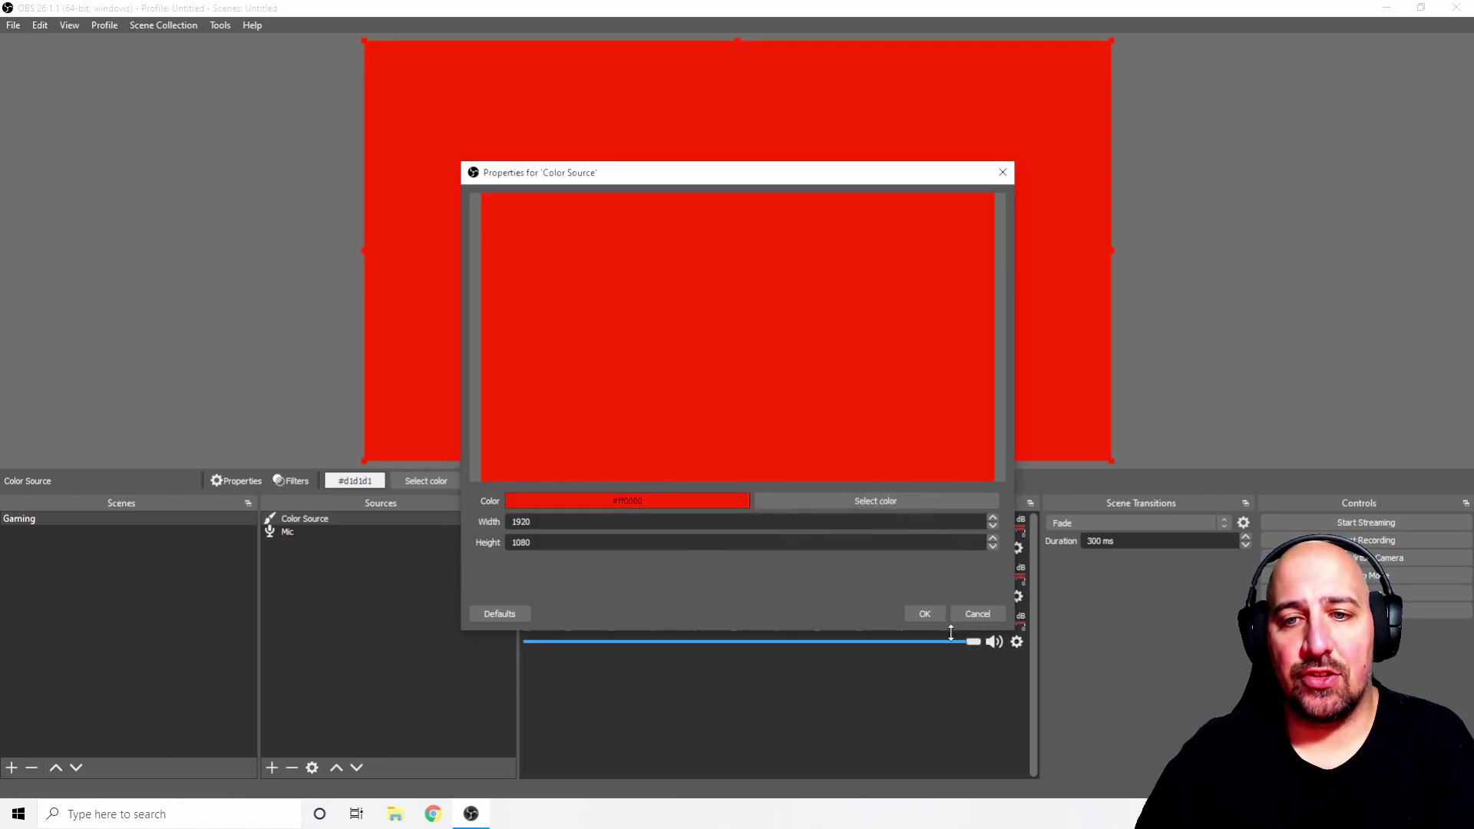
{"action": "left_click", "coordinate": [918, 615]}
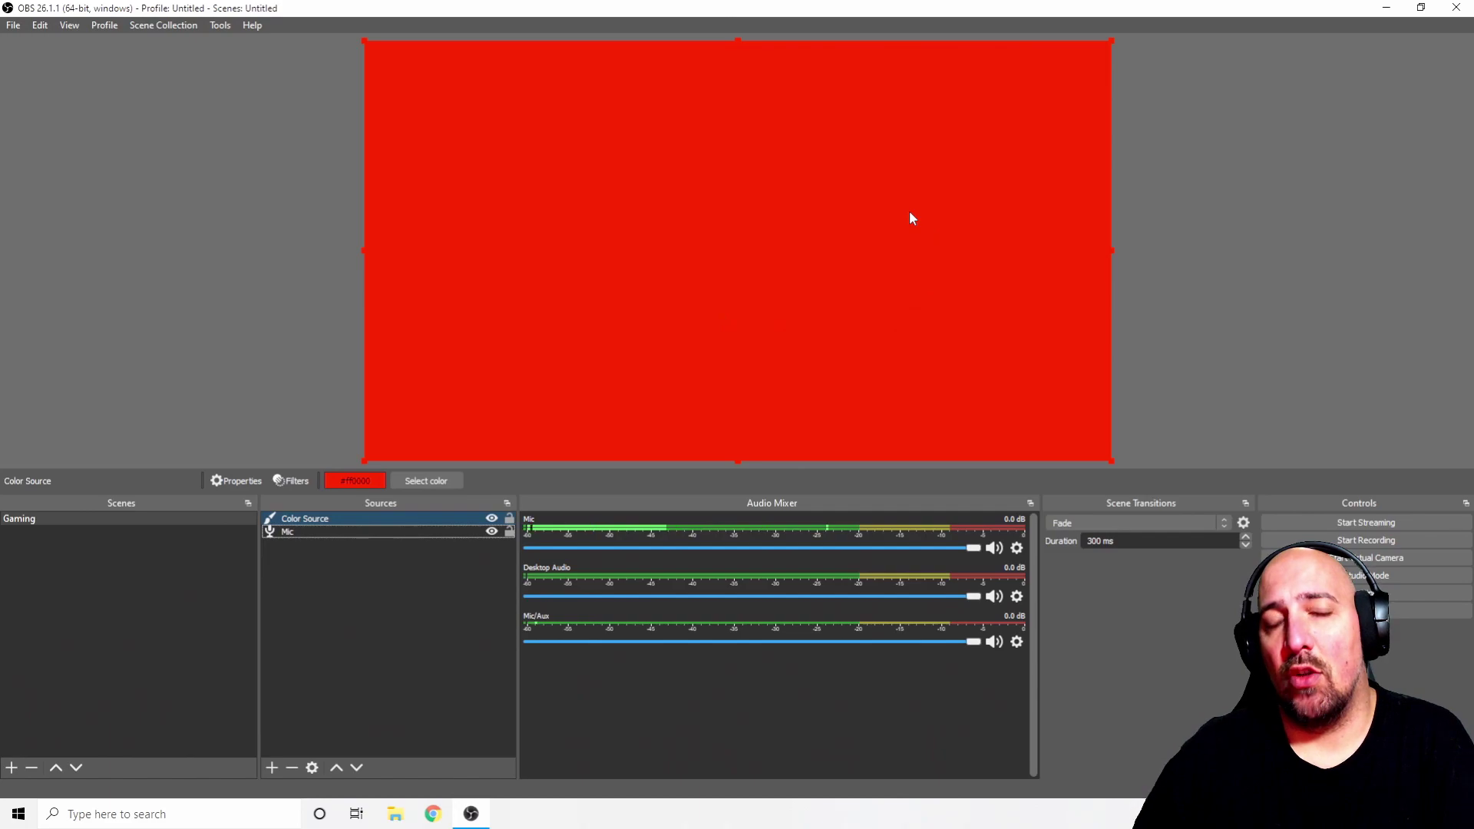
- Change the Color Source's color to light blue, #55aaff
{"action": "double_click", "coordinate": [410, 523]}
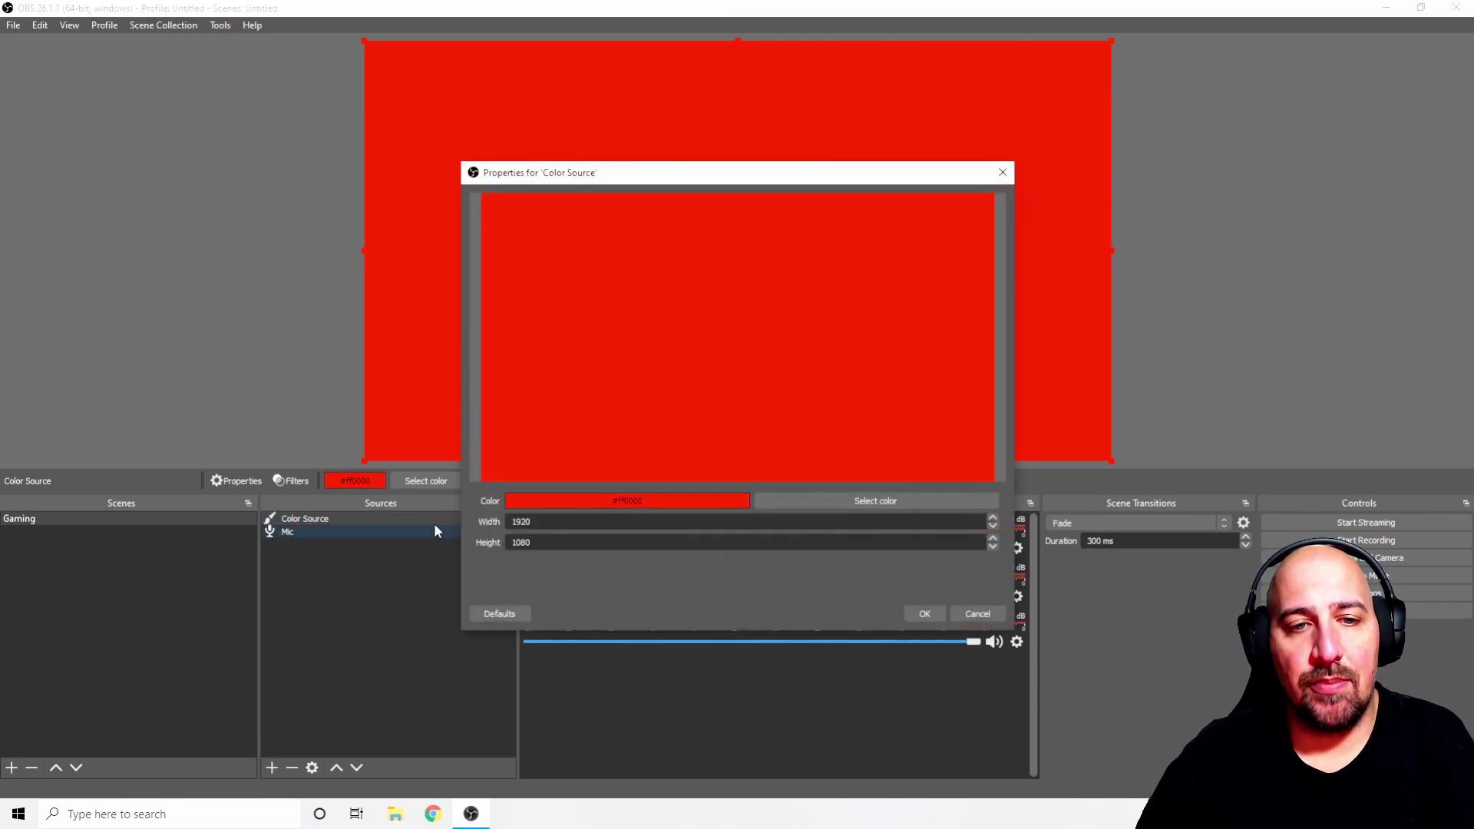
{"action": "left_click", "coordinate": [901, 499]}
{"action": "left_click", "coordinate": [643, 380]}
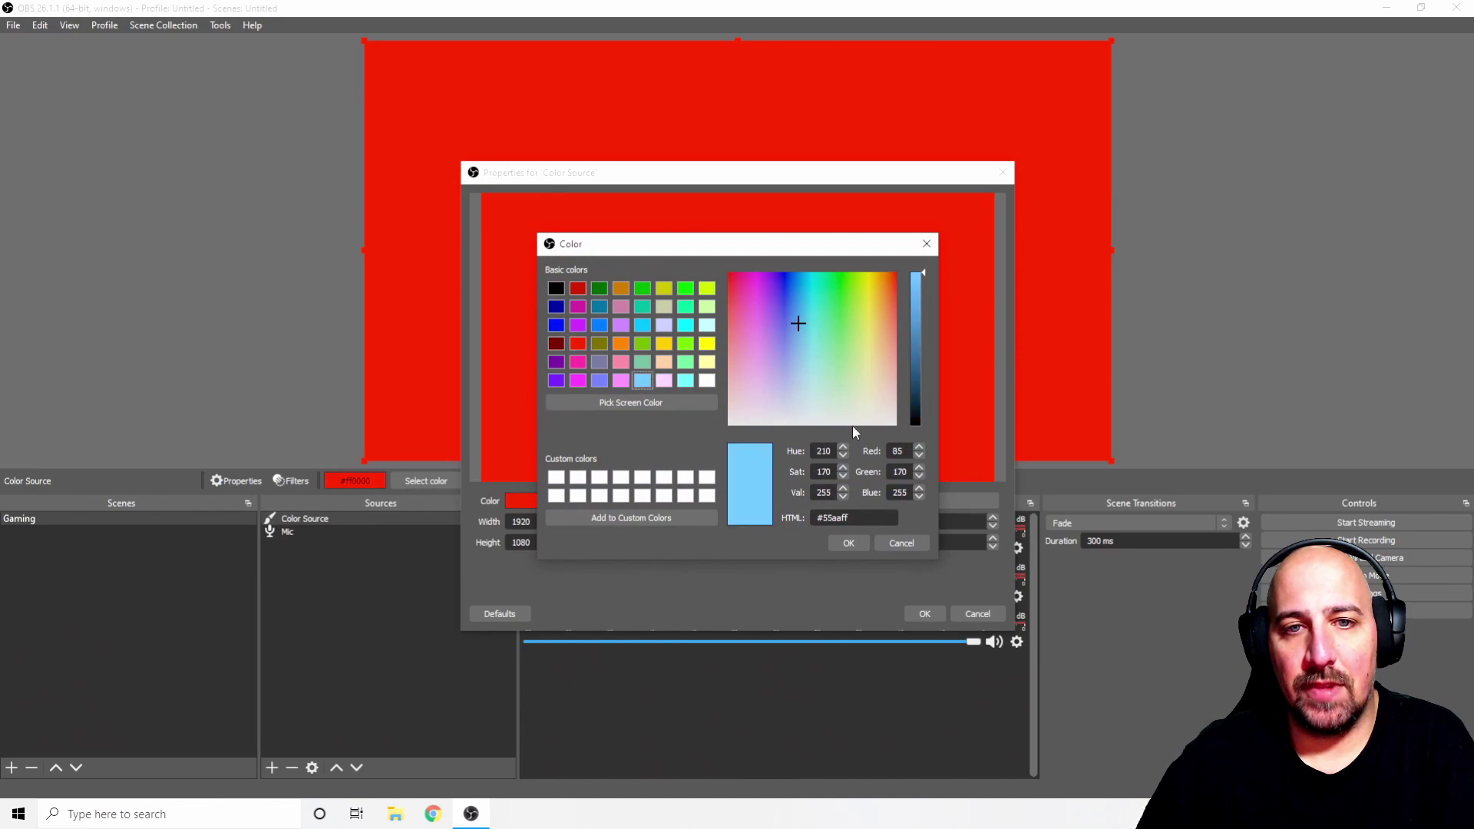
{"action": "left_click", "coordinate": [849, 544]}
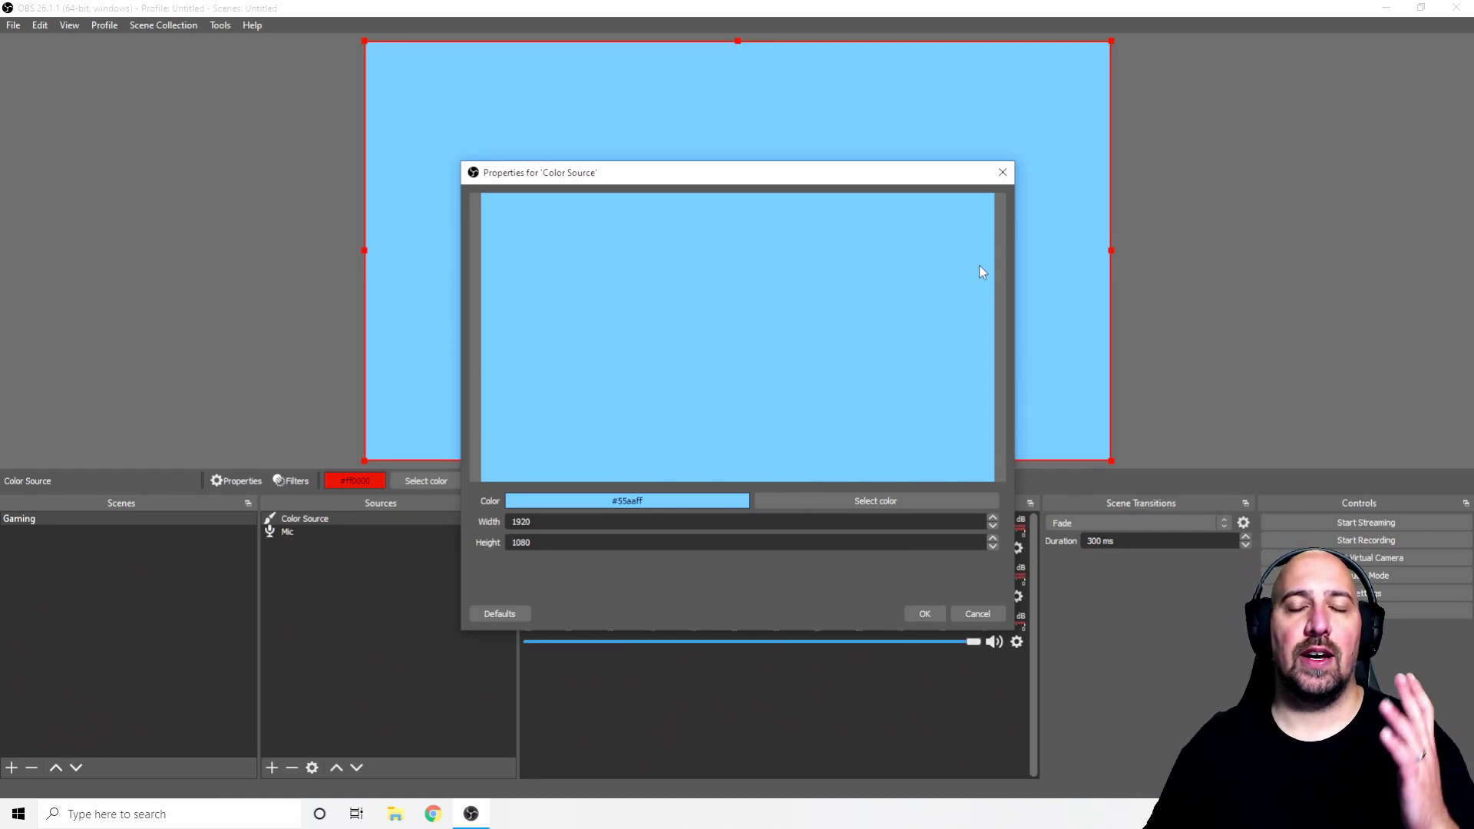
{"action": "left_click", "coordinate": [960, 615]}
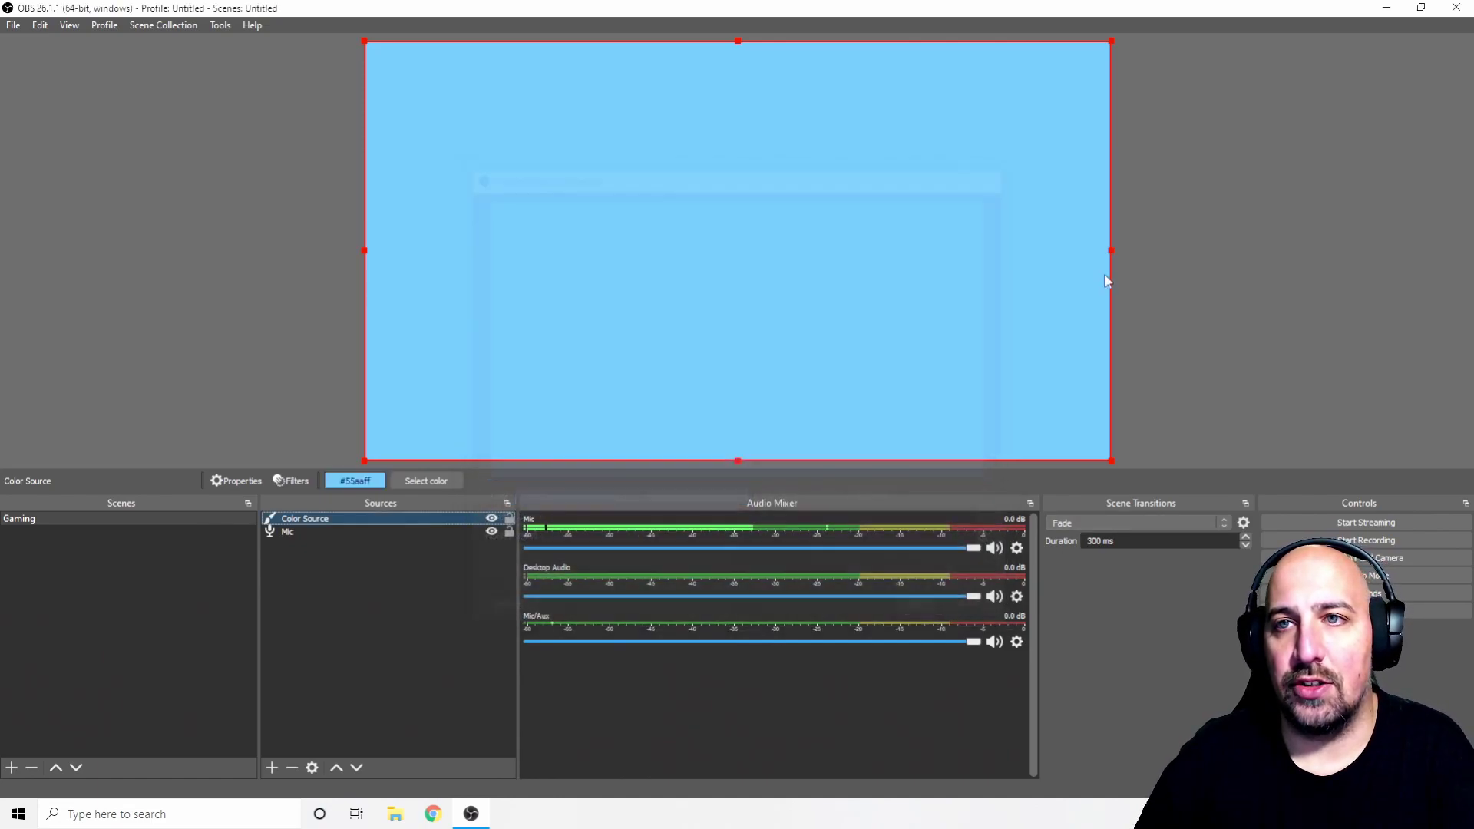
- Shrink the Color Source proportionally to a small rectangle in the canvas's lower-left corner and keep it selected
{"action": "left_click_drag", "start_coordinate": [1111, 41], "coordinate": [532, 381]}
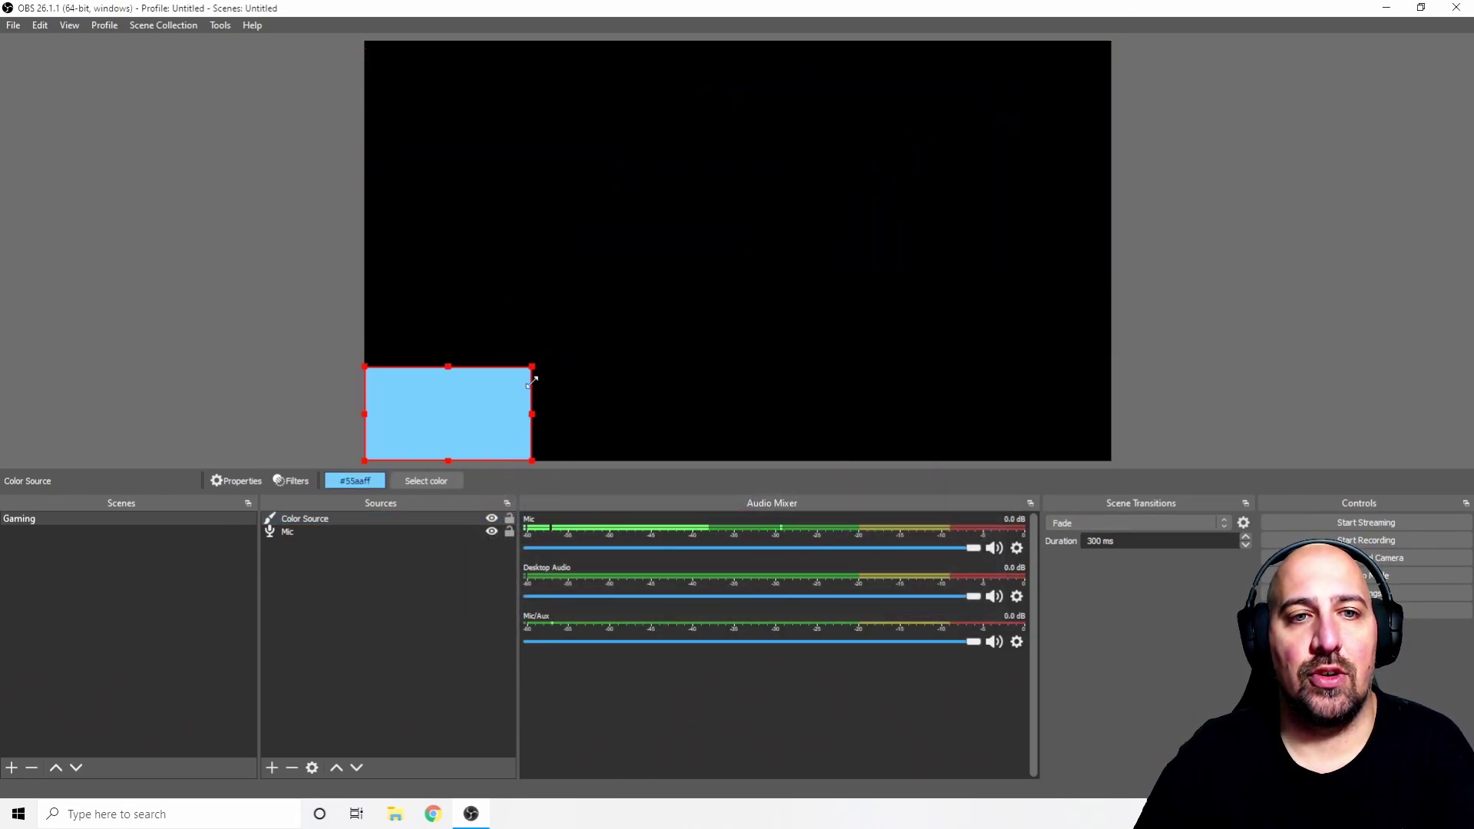
{"action": "left_click", "coordinate": [577, 399]}
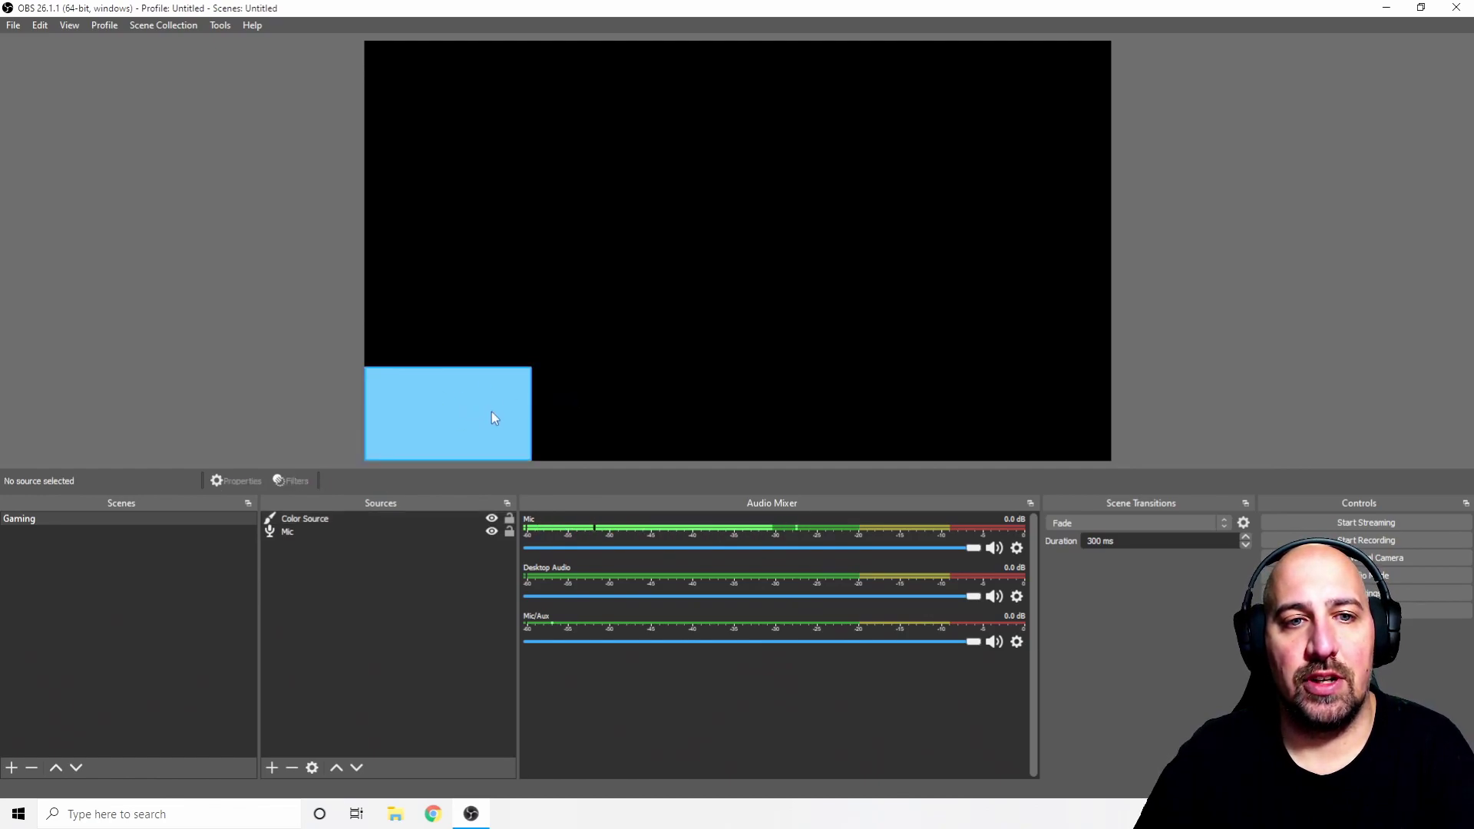
{"action": "left_click", "coordinate": [450, 412]}
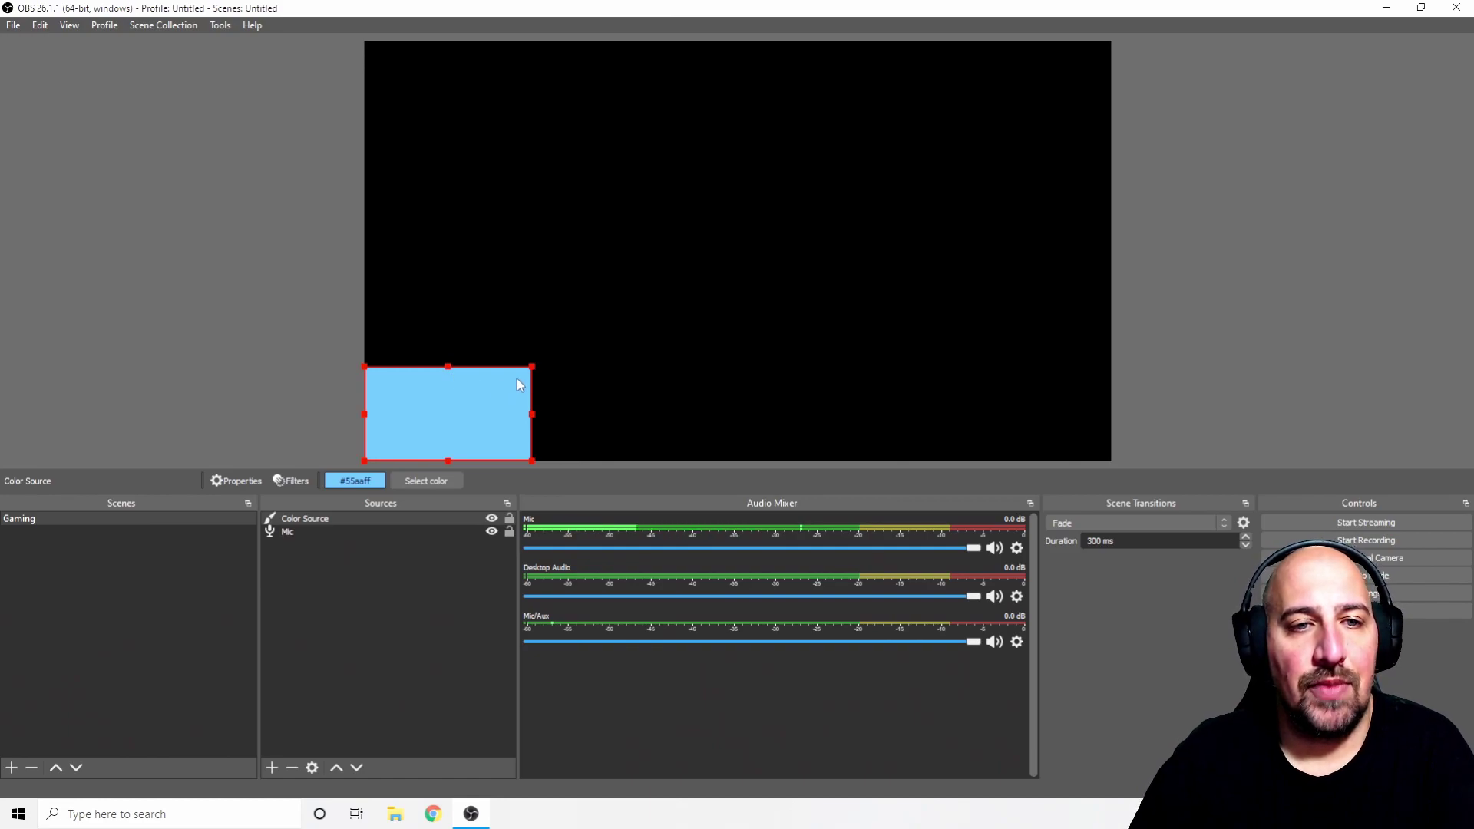
- Enlarge the Color Source proportionally from its upper-right corner to about half the canvas width and height
{"action": "left_click_drag", "start_coordinate": [530, 368], "coordinate": [730, 253]}
{"action": "mouse_move", "coordinate": [543, 425]}
{"action": "left_mouse_down"}
{"action": "mouse_move", "coordinate": [647, 376]}
{"action": "mouse_move", "coordinate": [665, 312]}
{"action": "mouse_move", "coordinate": [643, 356]}
{"action": "mouse_move", "coordinate": [572, 414]}
{"action": "mouse_move", "coordinate": [538, 419]}
{"action": "left_mouse_up"}
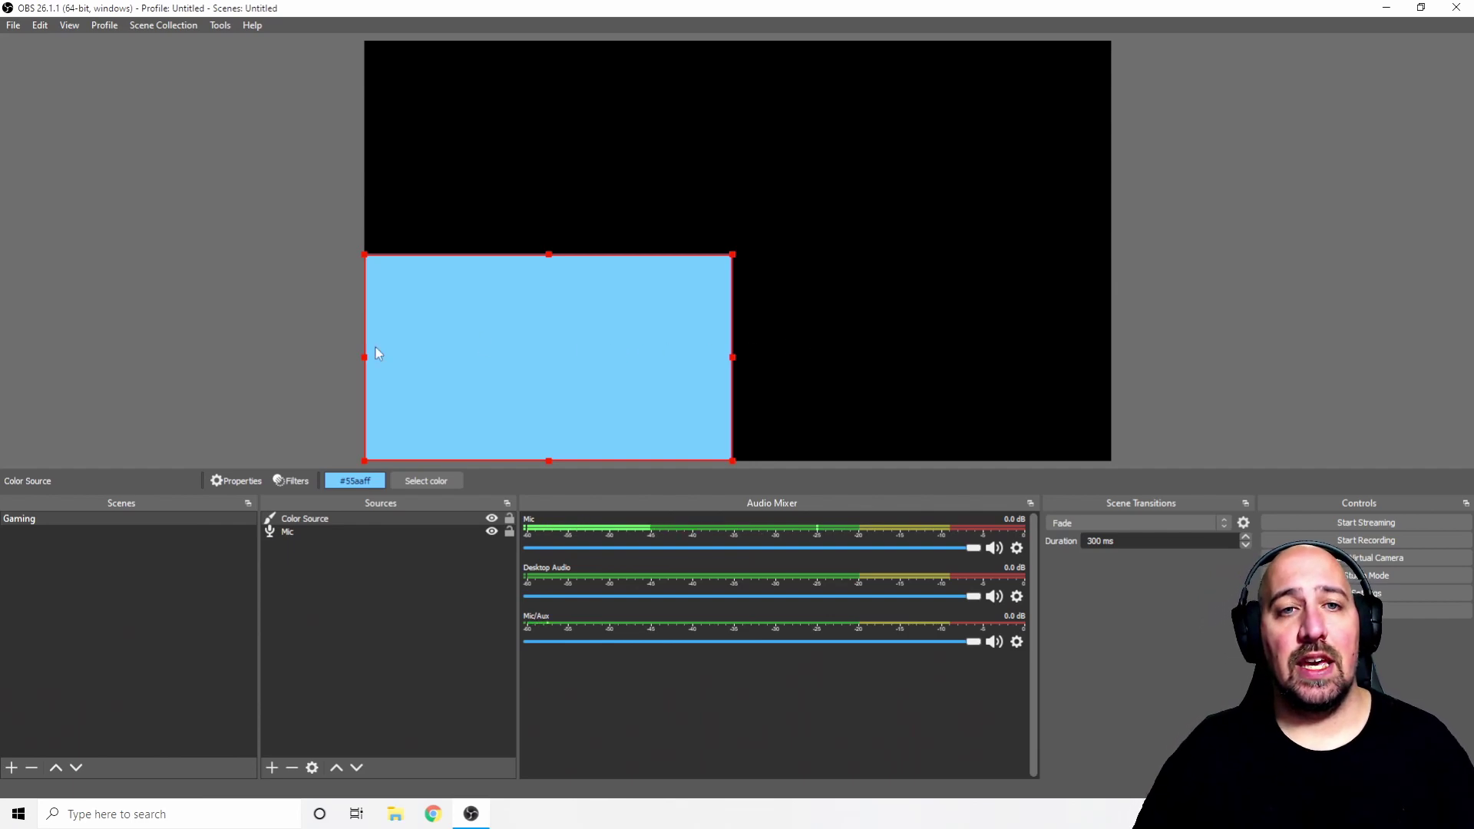
{"action": "mouse_move", "coordinate": [572, 352]}
{"action": "left_mouse_down"}
{"action": "mouse_move", "coordinate": [701, 278]}
{"action": "mouse_move", "coordinate": [563, 352]}
{"action": "mouse_move", "coordinate": [616, 320]}
{"action": "mouse_move", "coordinate": [596, 320]}
{"action": "mouse_move", "coordinate": [571, 349]}
{"action": "left_mouse_up"}
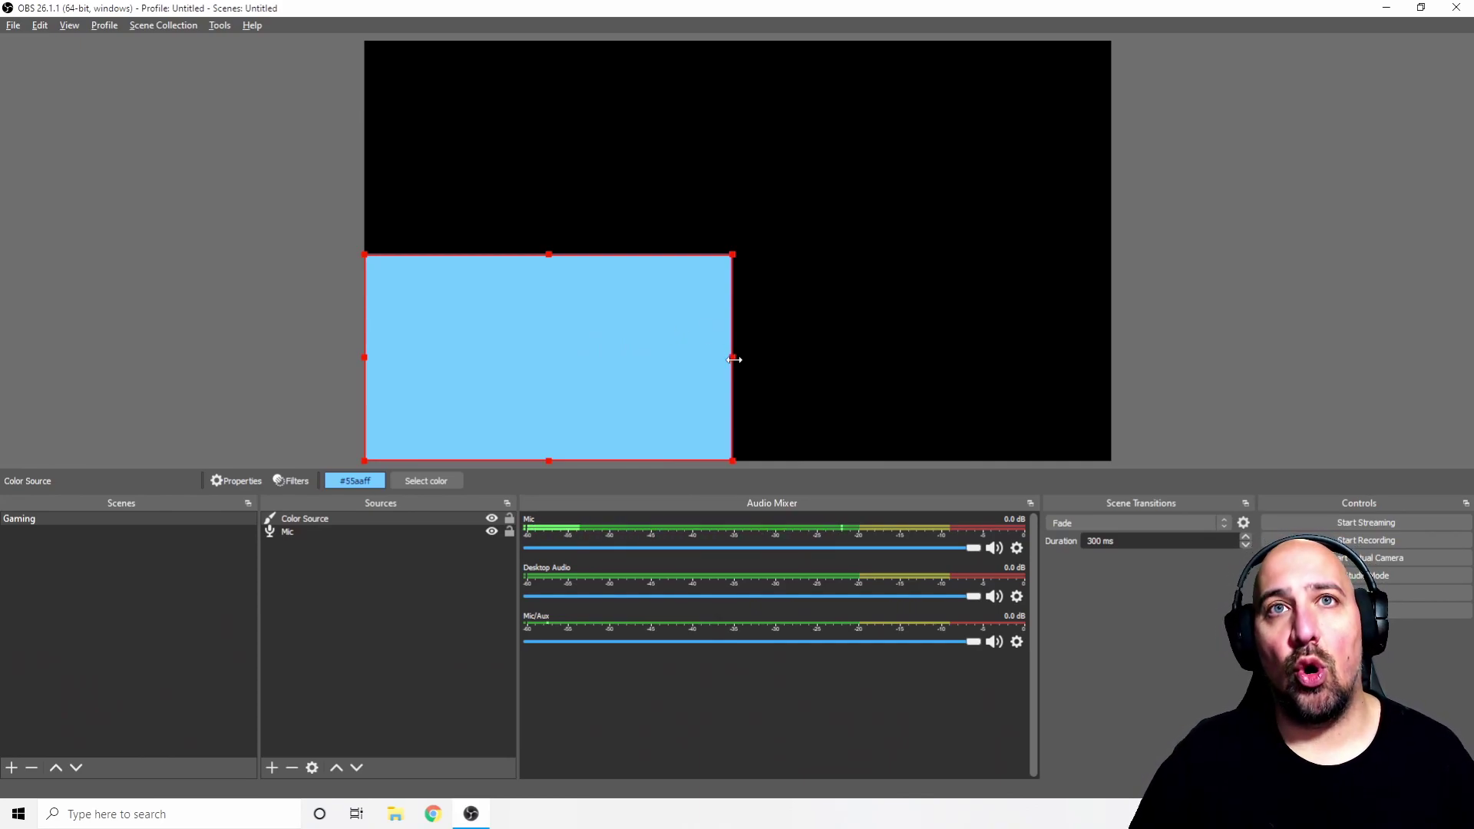
{"action": "mouse_move", "coordinate": [734, 359]}
{"action": "left_mouse_down"}
{"action": "mouse_move", "coordinate": [504, 361]}
{"action": "mouse_move", "coordinate": [774, 352]}
{"action": "mouse_move", "coordinate": [561, 371]}
{"action": "mouse_move", "coordinate": [732, 357]}
{"action": "left_mouse_up"}
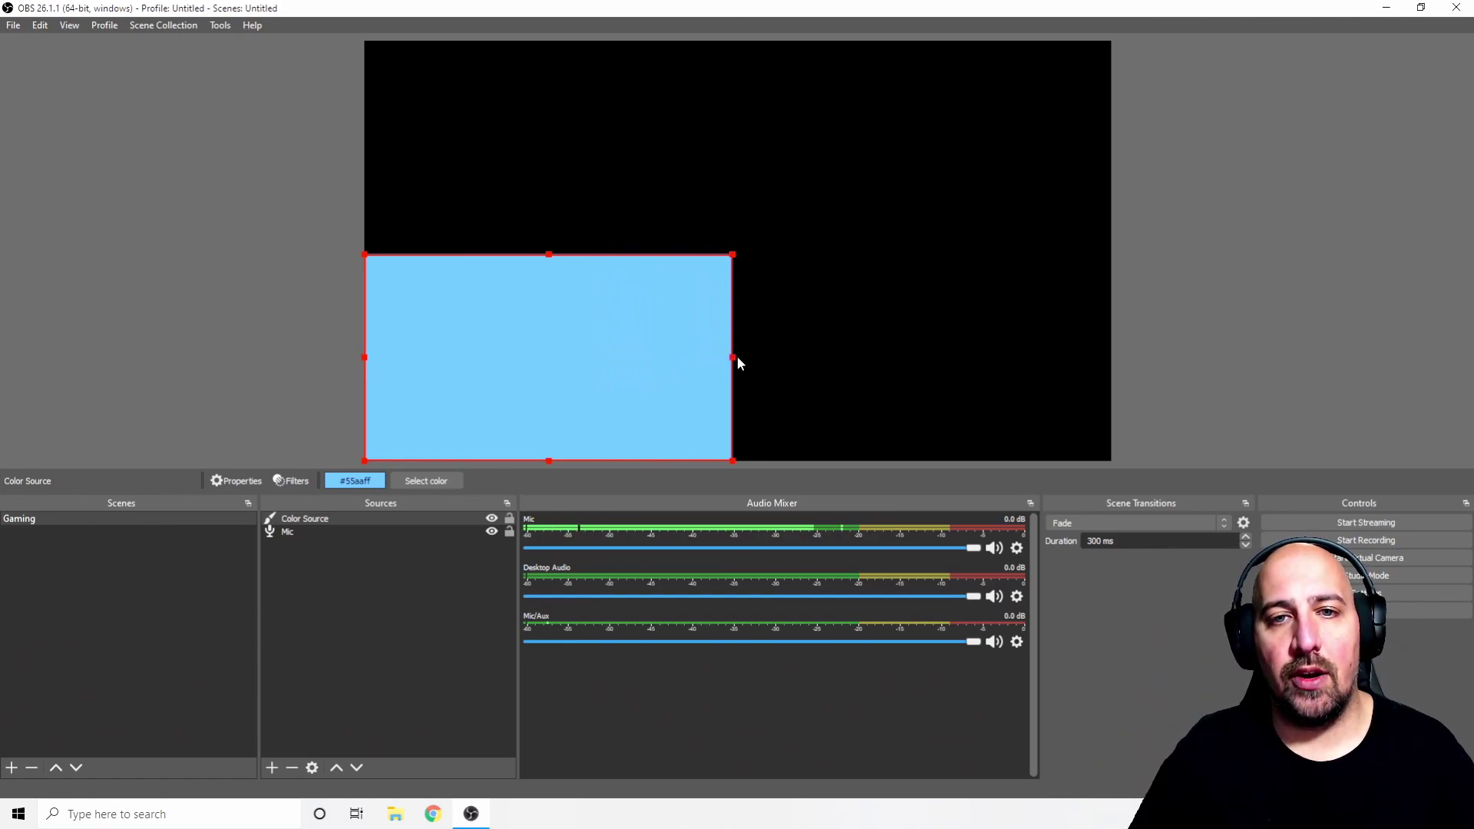
- Reshape the Color Source into a narrow vertical bar spanning the full canvas height along the canvas's left edge
{"action": "left_click_drag", "start_coordinate": [736, 358], "coordinate": [427, 421]}
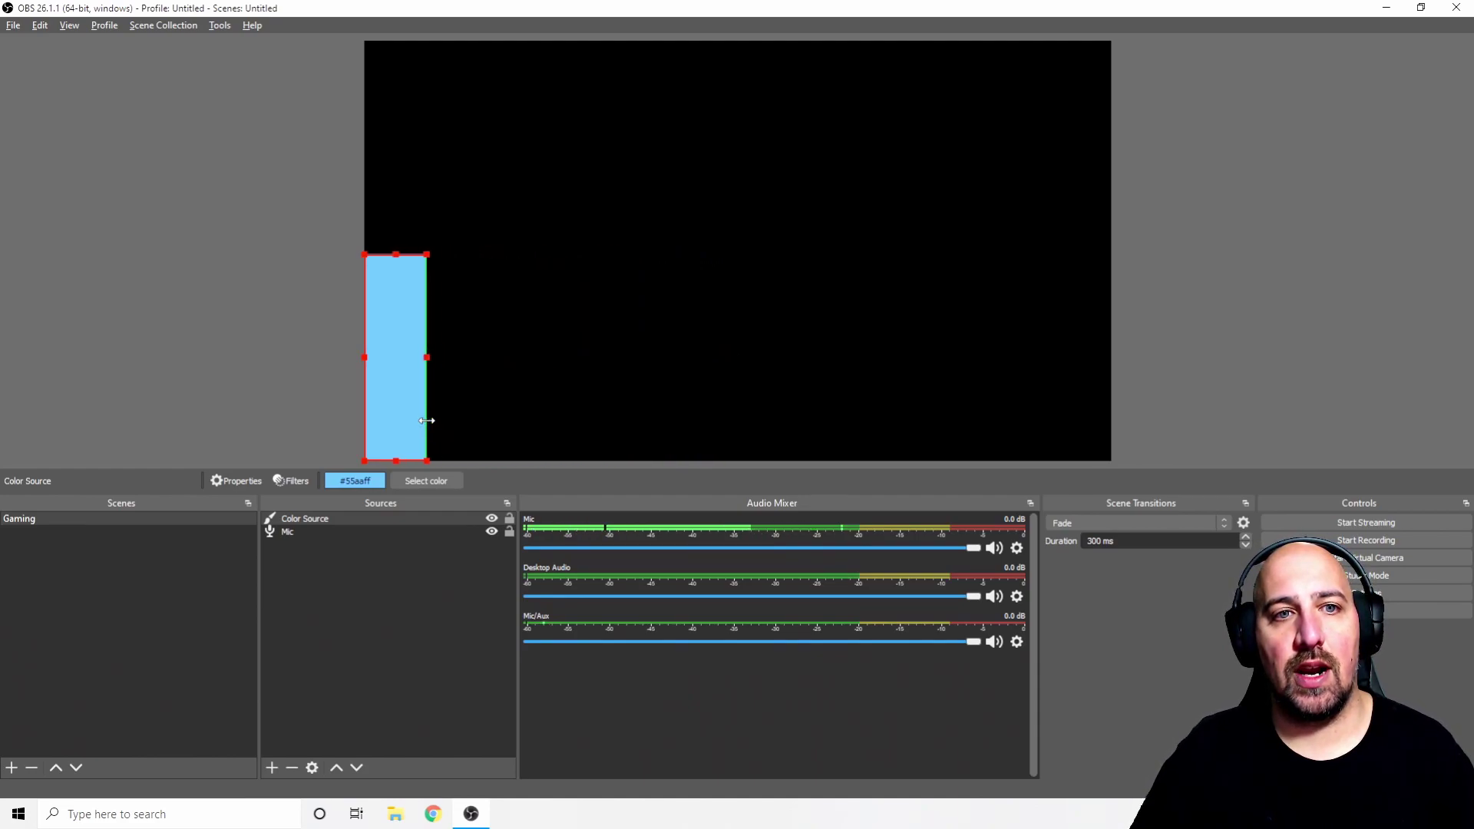
{"action": "left_click_drag", "start_coordinate": [394, 252], "coordinate": [421, 44]}
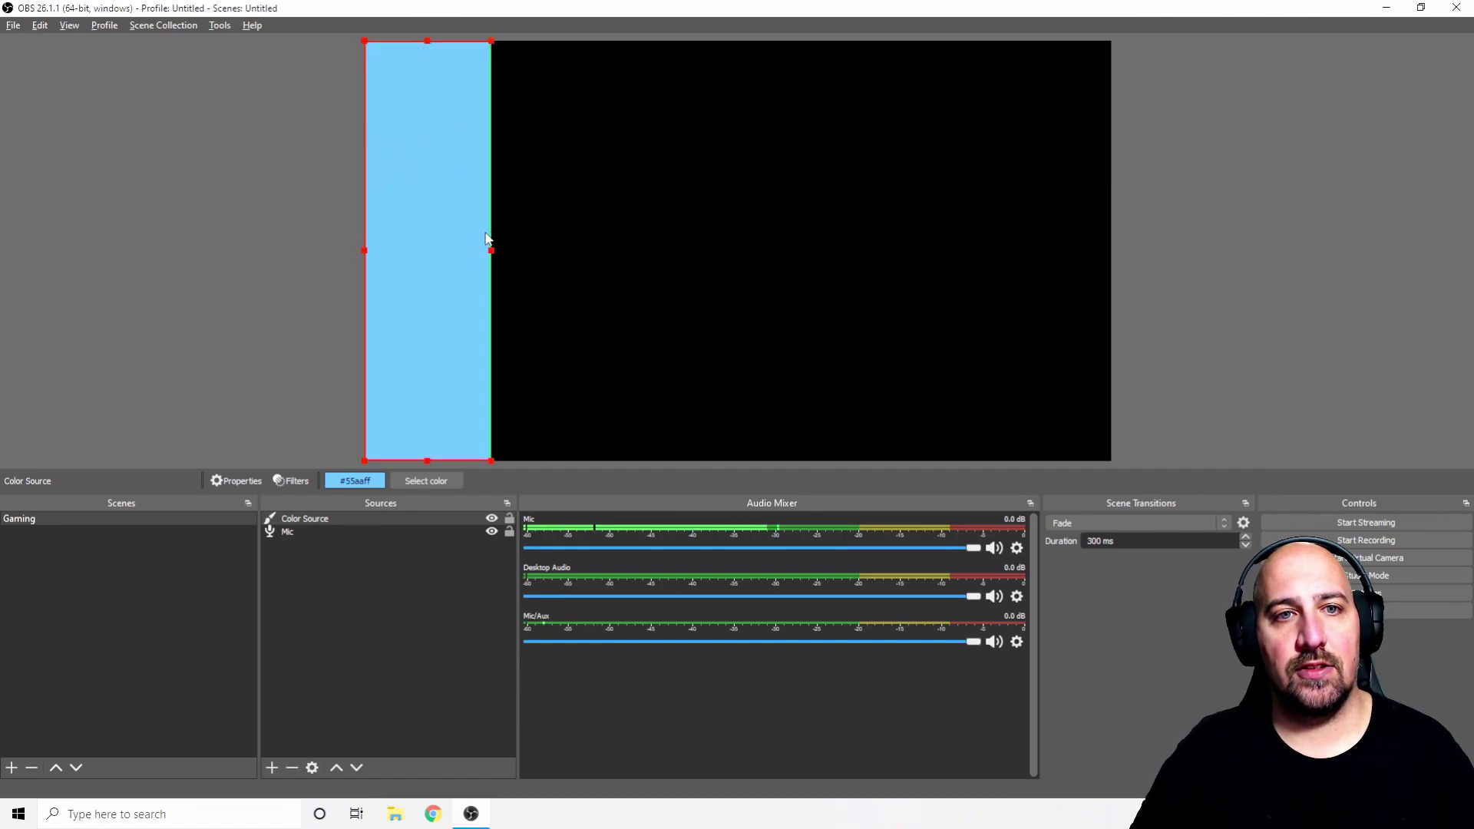
{"action": "left_click_drag", "start_coordinate": [492, 250], "coordinate": [395, 251]}
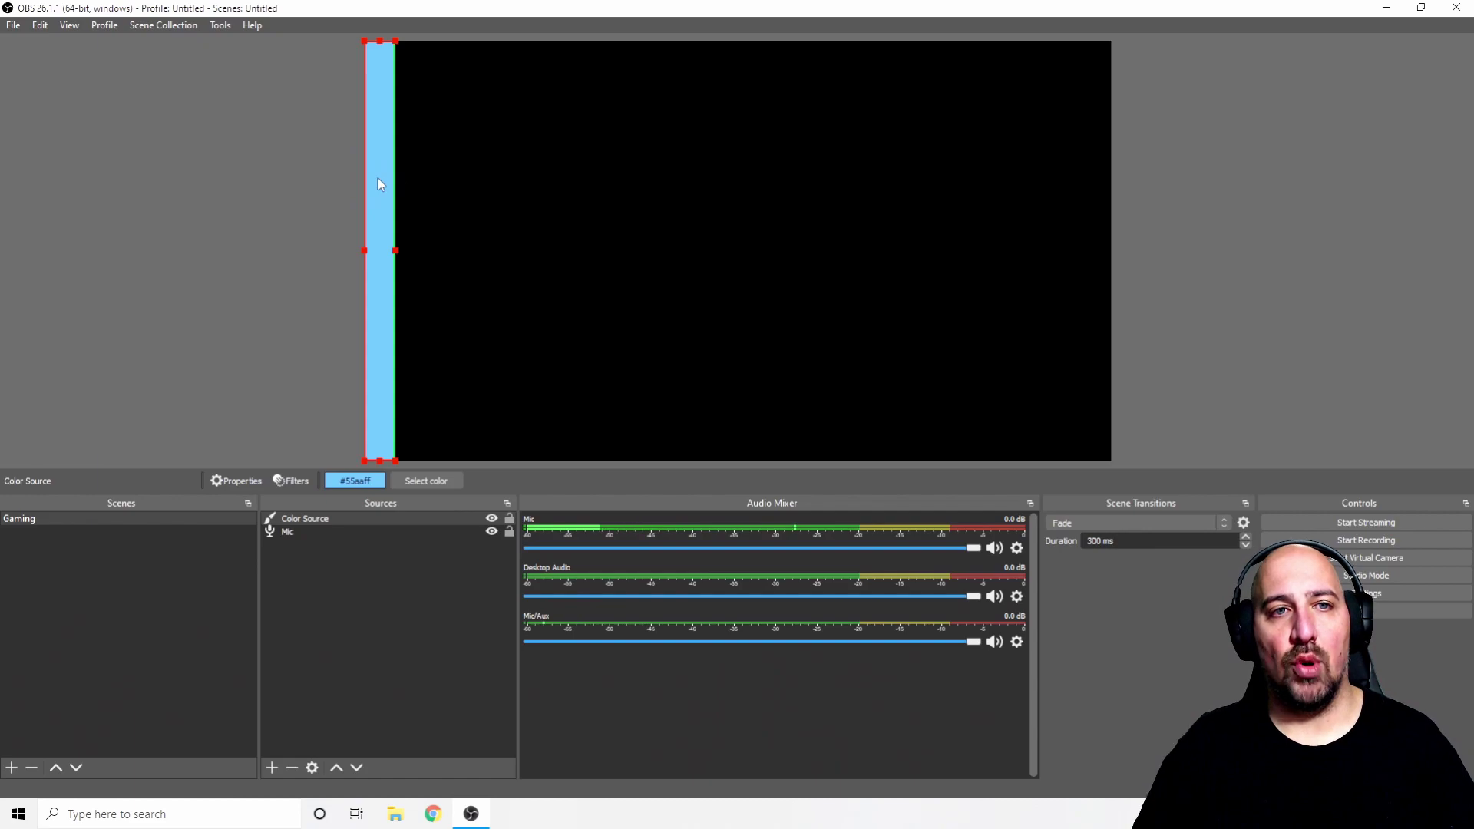
- Remove the Color Source from the Gaming scene
{"action": "key", "text": "Delete"}
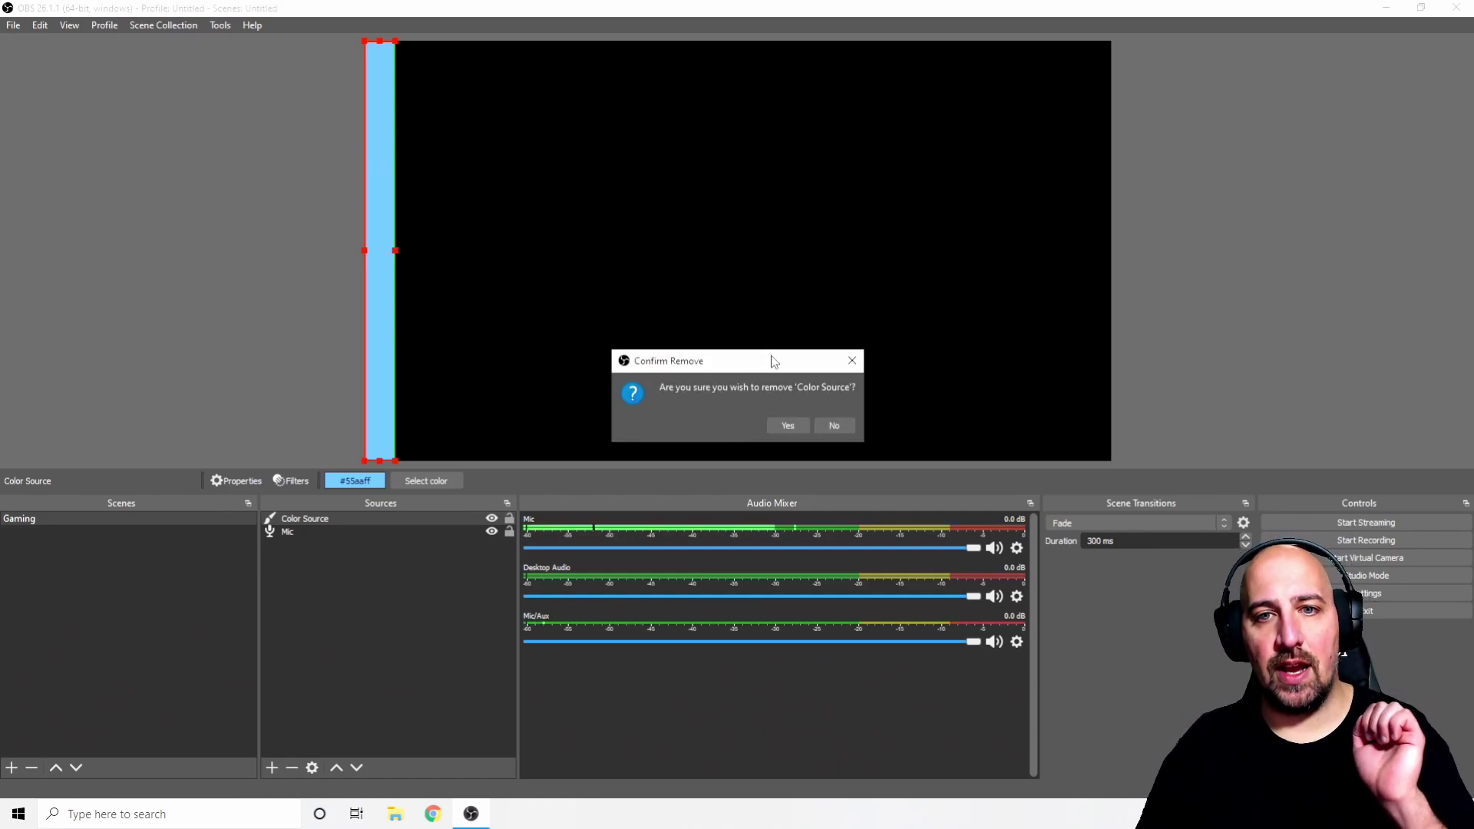
{"action": "left_click", "coordinate": [797, 424]}
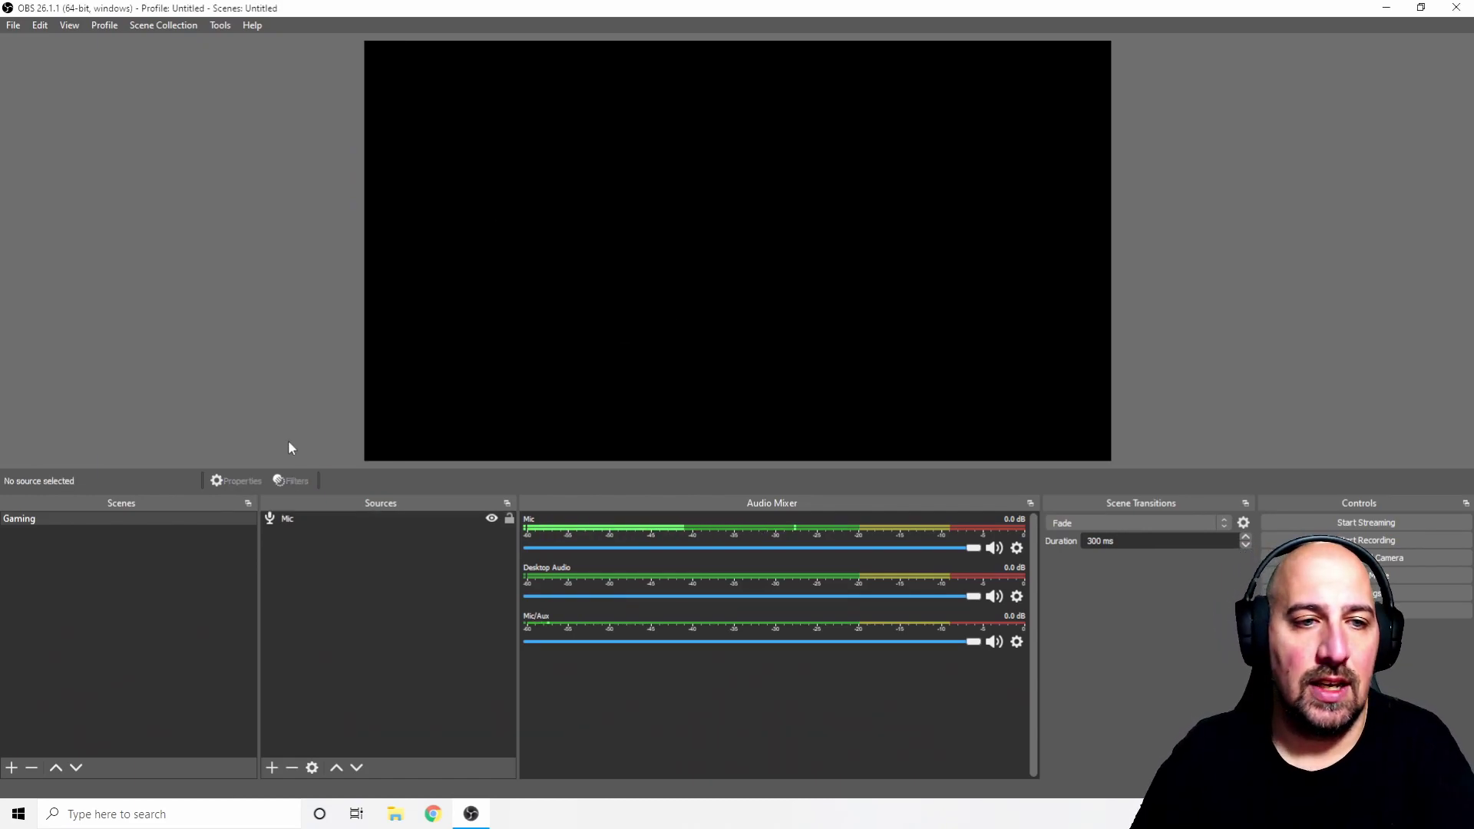
- Add a Display Capture source to the Gaming scene that captures Display 2: 1920x1080 @ 1920,0
{"action": "left_click", "coordinate": [272, 768]}
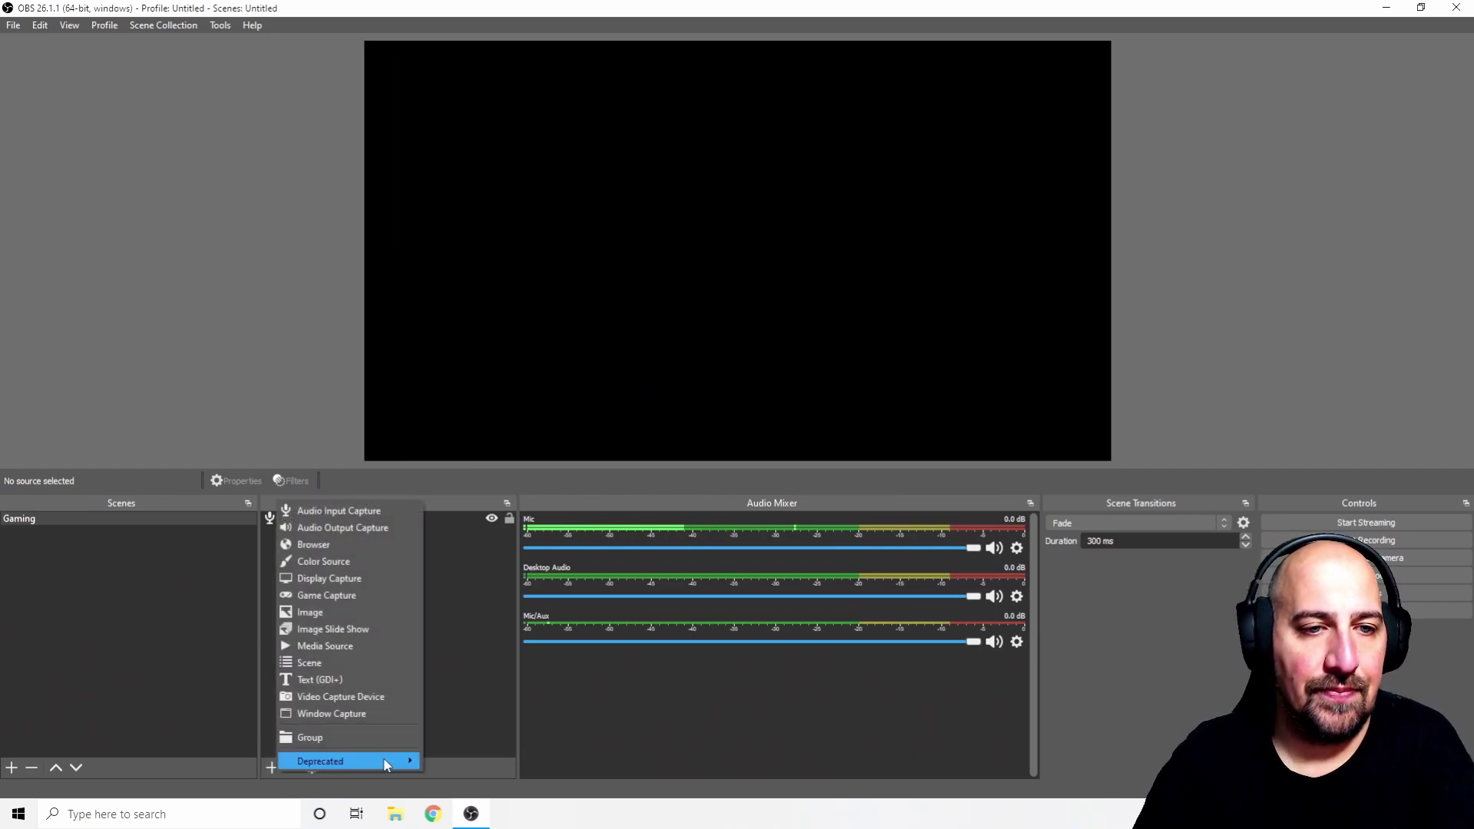
{"action": "left_click", "coordinate": [356, 579]}
{"action": "left_click", "coordinate": [791, 515]}
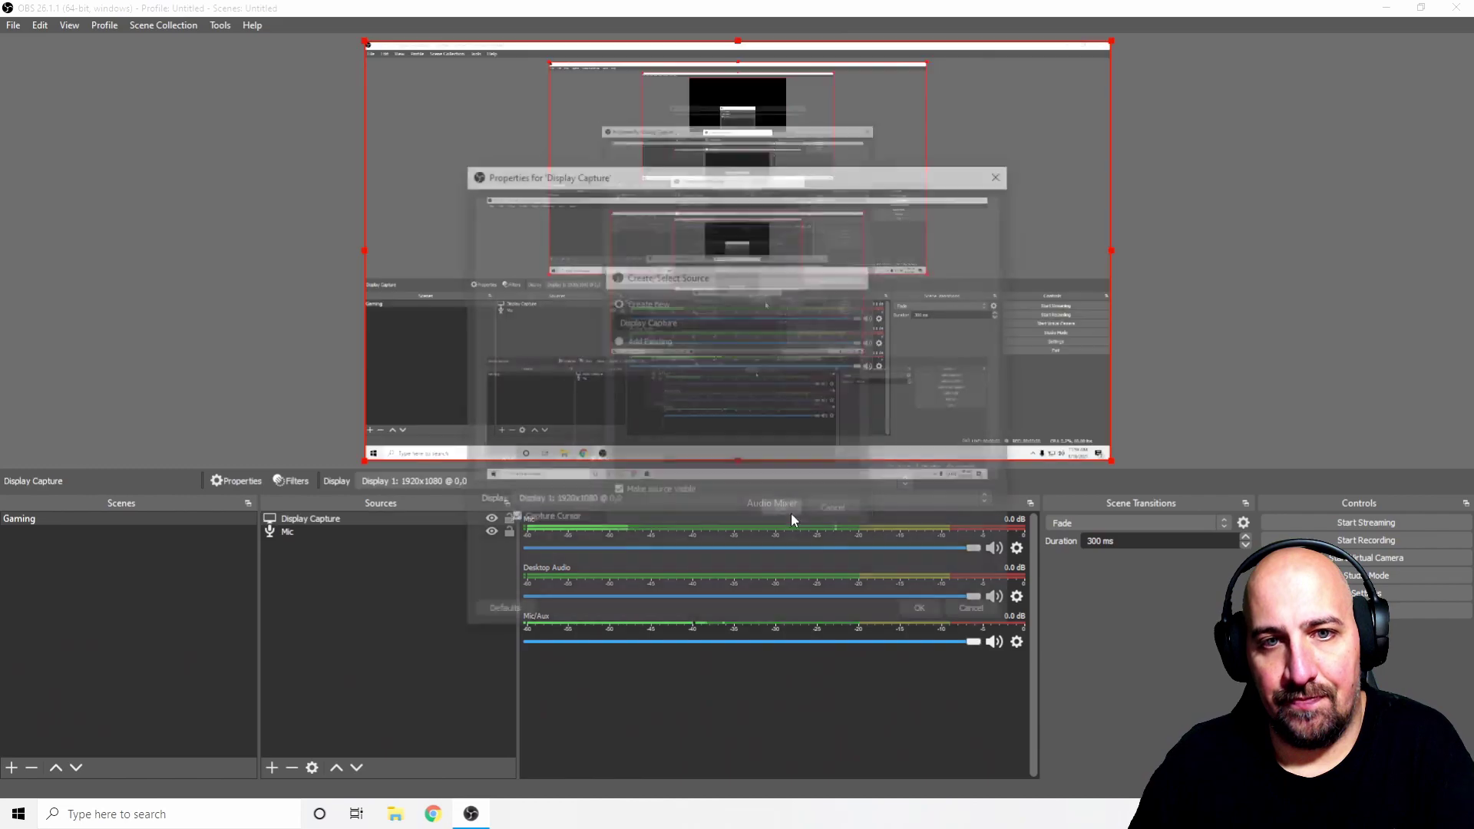
{"action": "left_click_drag", "start_coordinate": [758, 189], "coordinate": [716, 75]}
{"action": "left_click", "coordinate": [644, 389]}
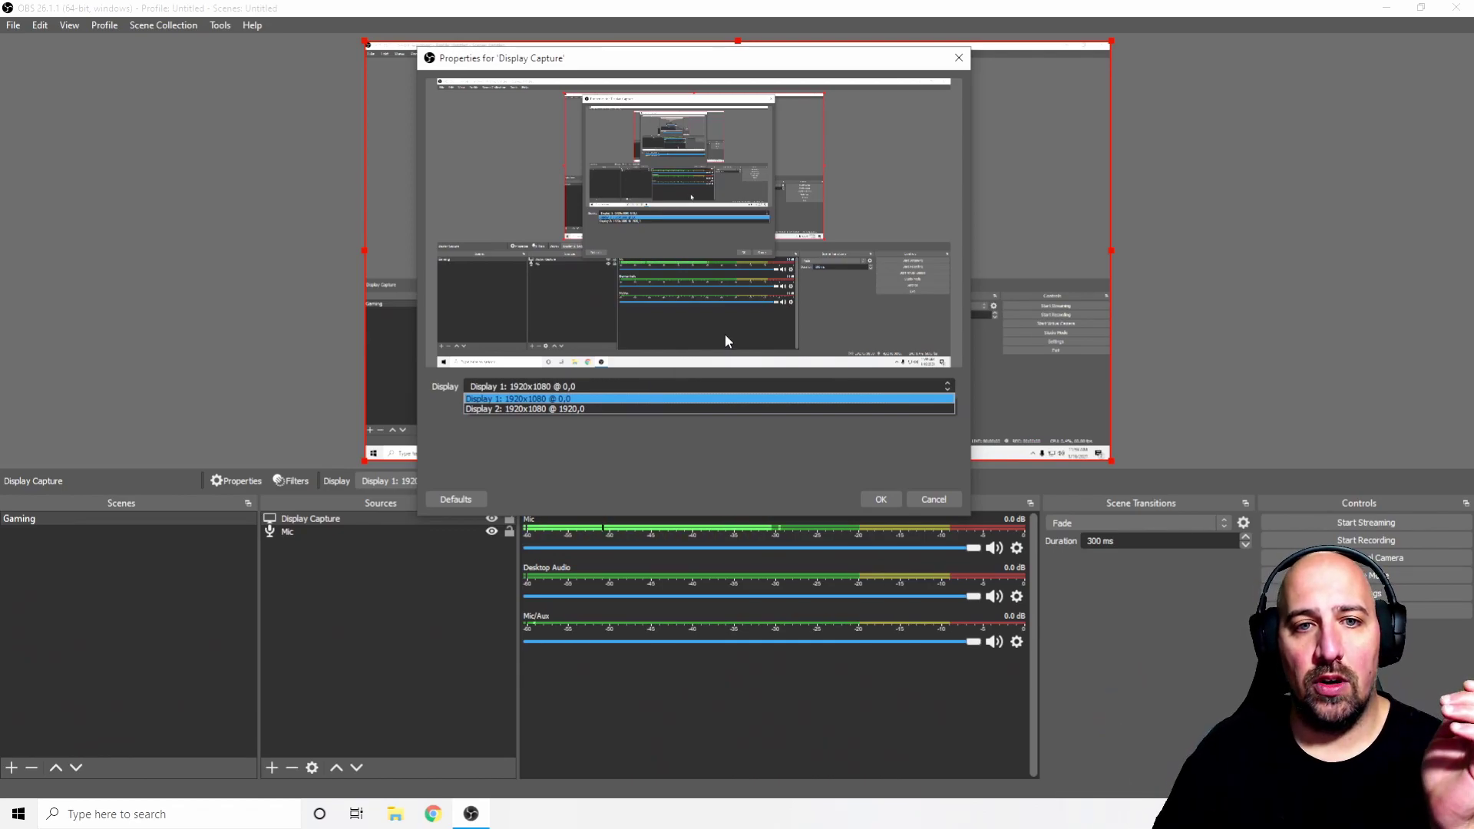
{"action": "left_click", "coordinate": [625, 410]}
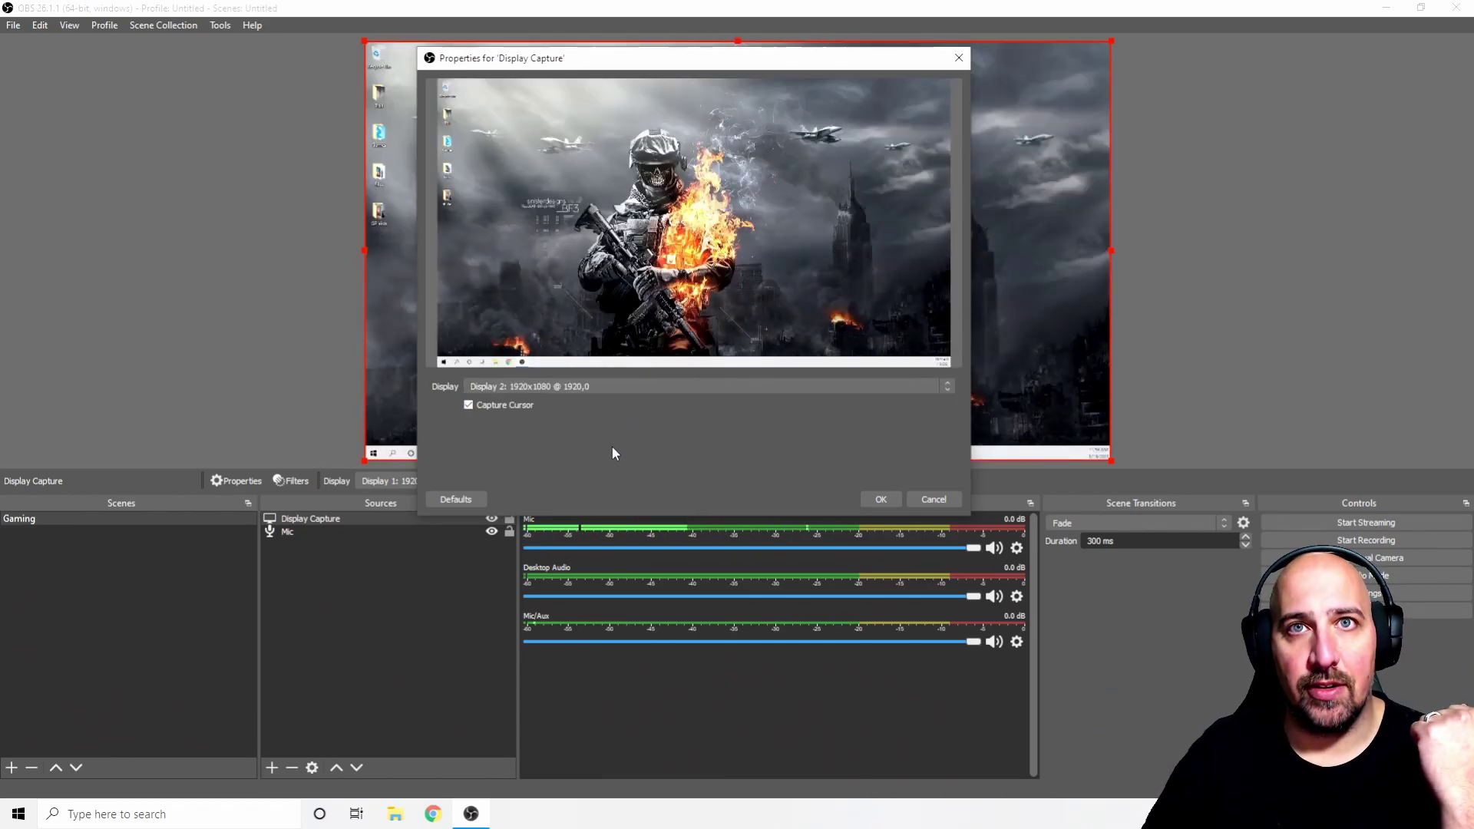
{"action": "left_click", "coordinate": [877, 499]}
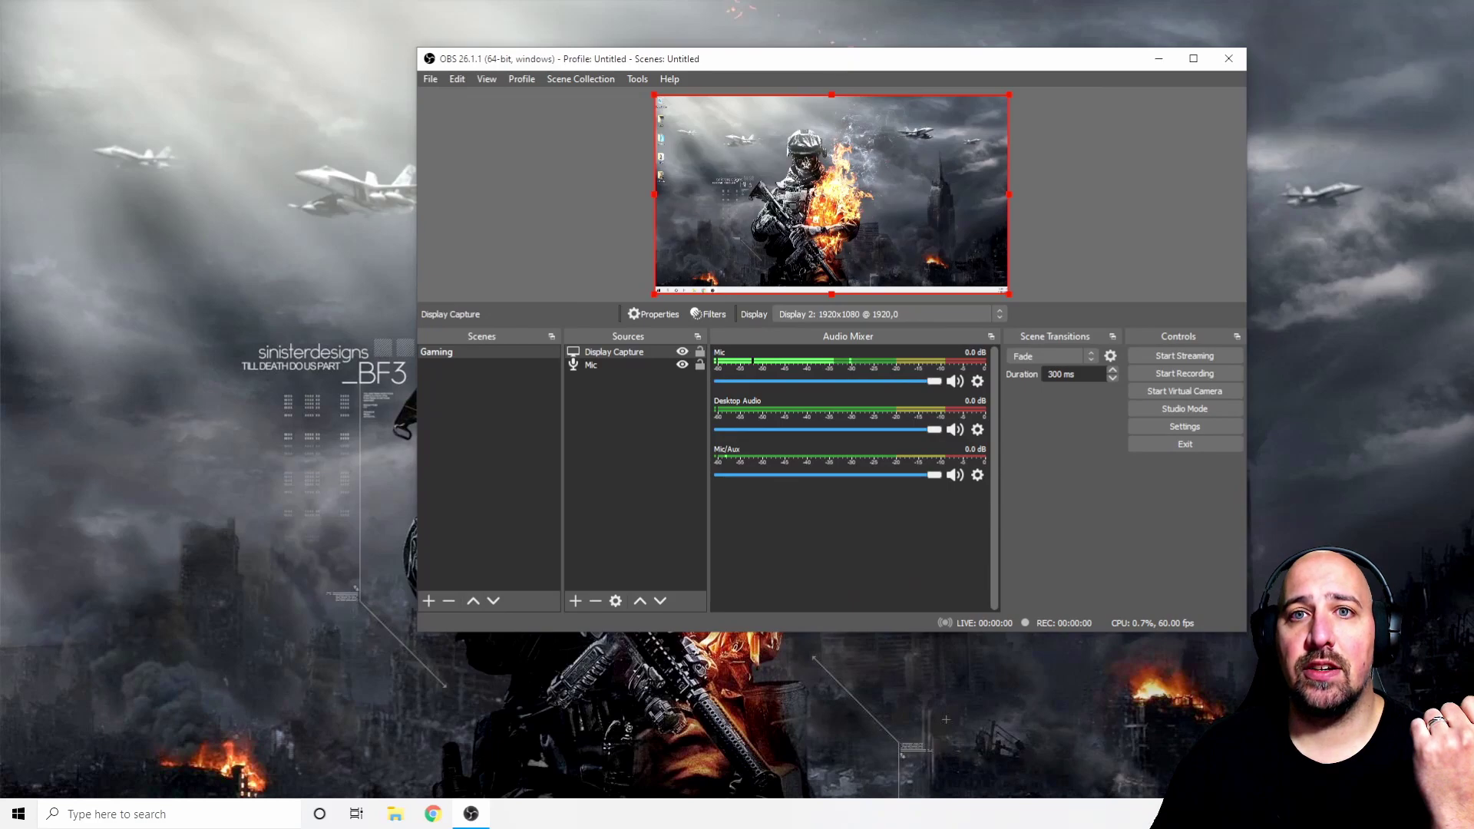
- Test the display capture by opening File Explorer on the second display, moving it onto the main display and closing it
{"action": "double_click", "coordinate": [833, 60]}
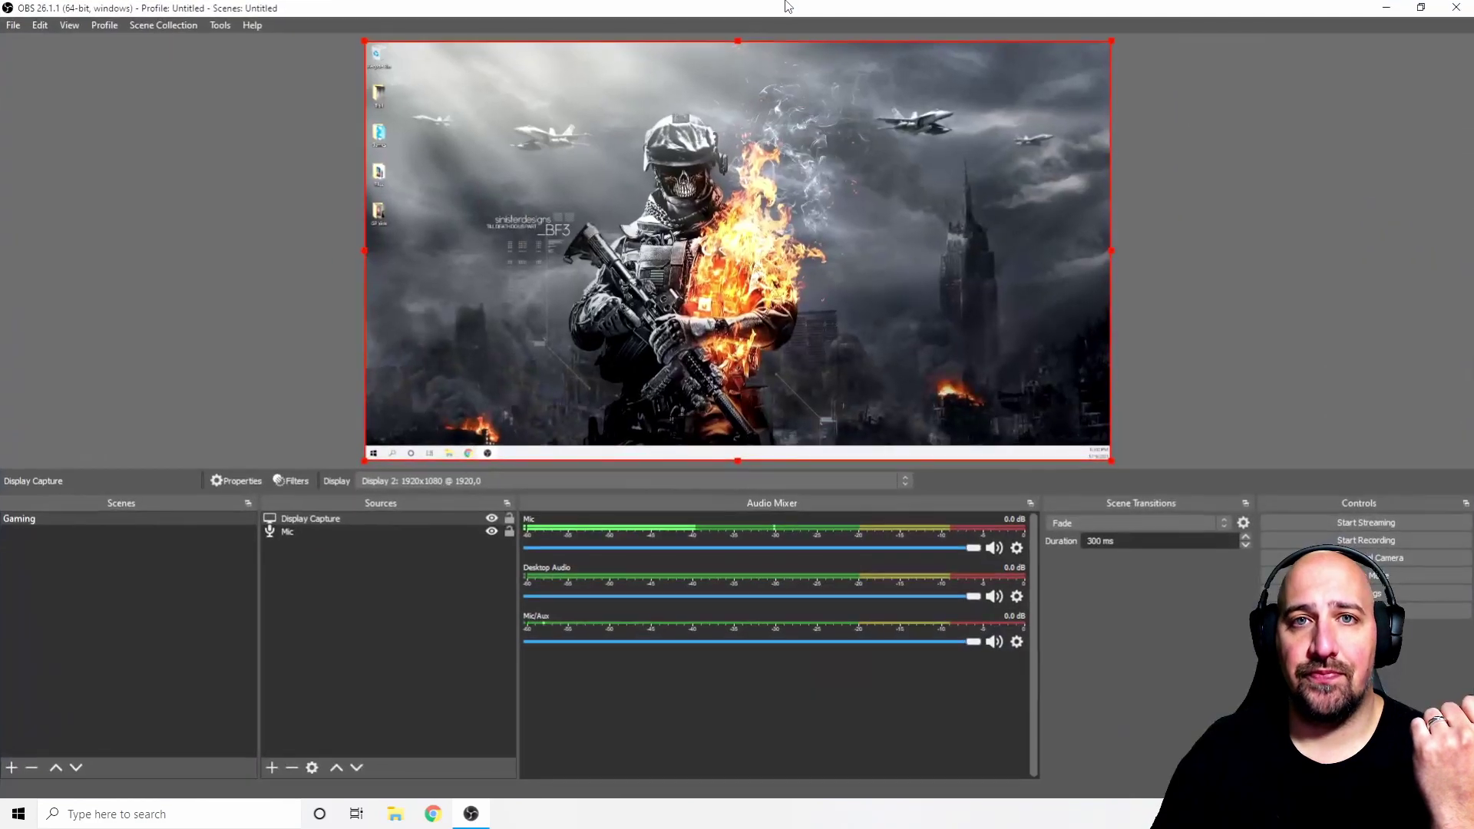
{"action": "left_click", "coordinate": [1330, 332]}
{"action": "left_click", "coordinate": [451, 454]}
{"action": "left_click_drag", "start_coordinate": [855, 154], "coordinate": [720, 194]}
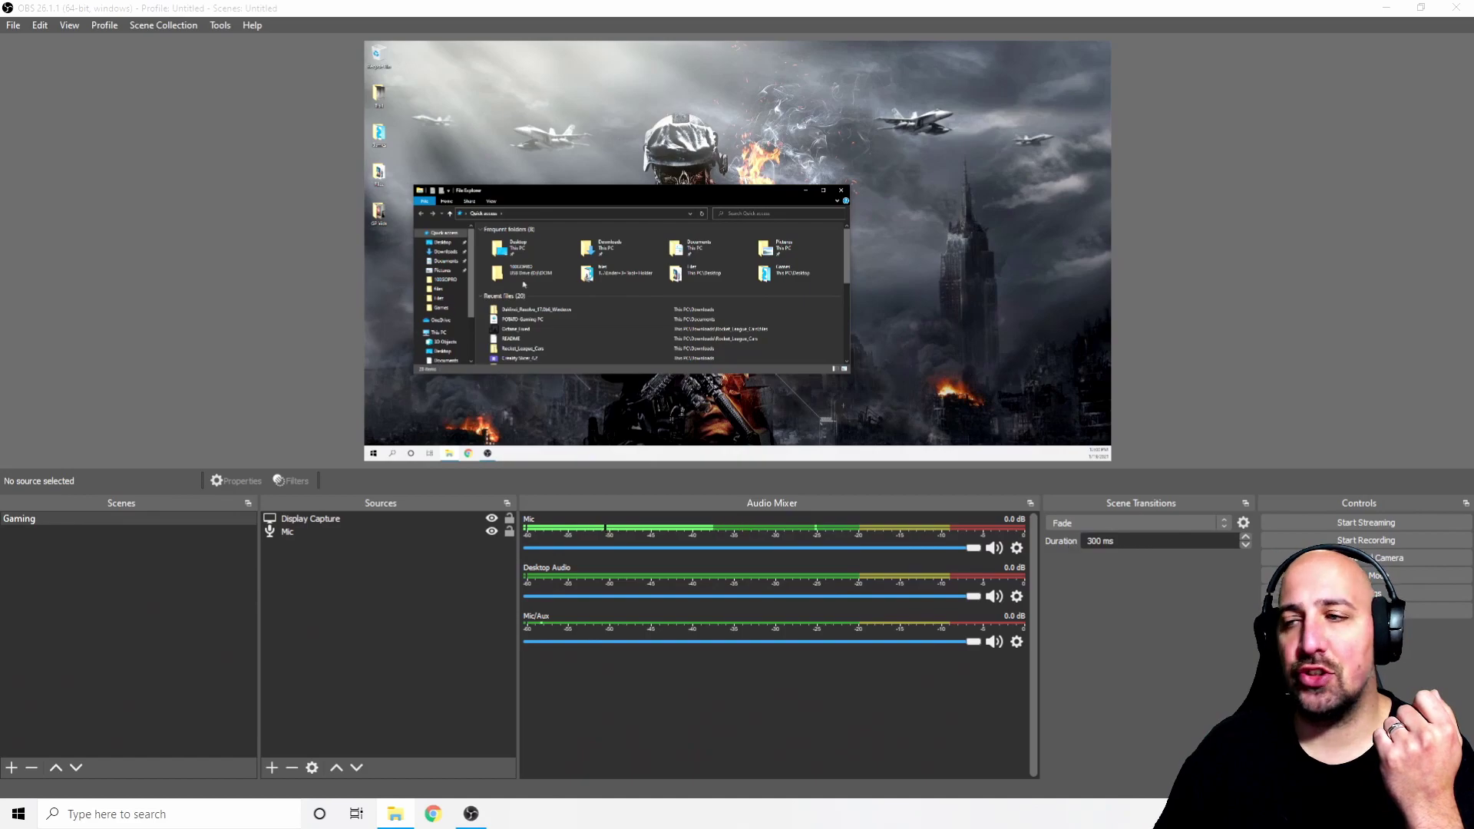
{"action": "left_click_drag", "start_coordinate": [574, 197], "coordinate": [687, 281]}
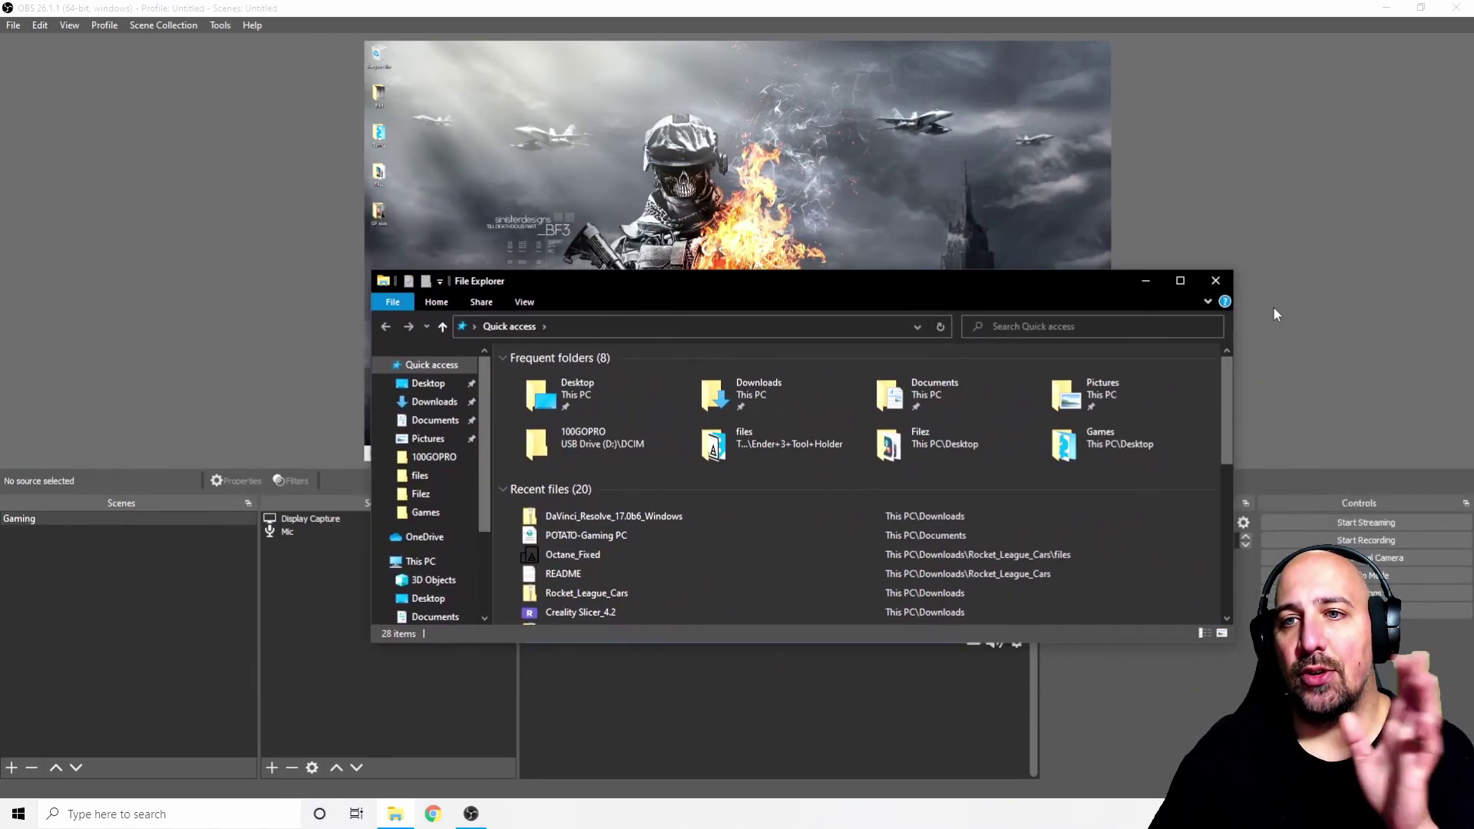
{"action": "left_click", "coordinate": [1213, 283]}
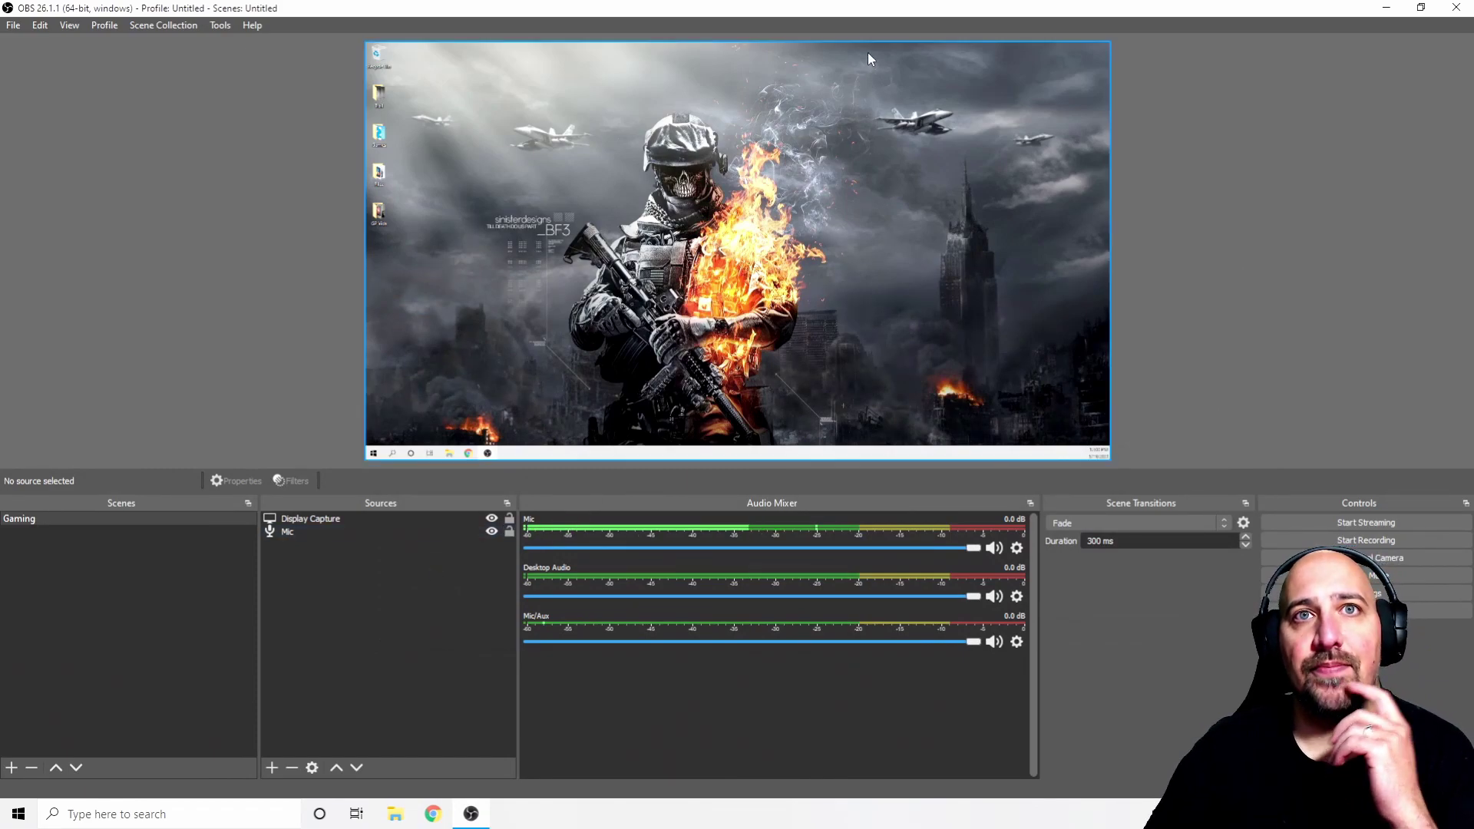
- Reopen the Display Capture properties and switch the captured display to Display 1 and back to Display 2
{"action": "left_click", "coordinate": [301, 530]}
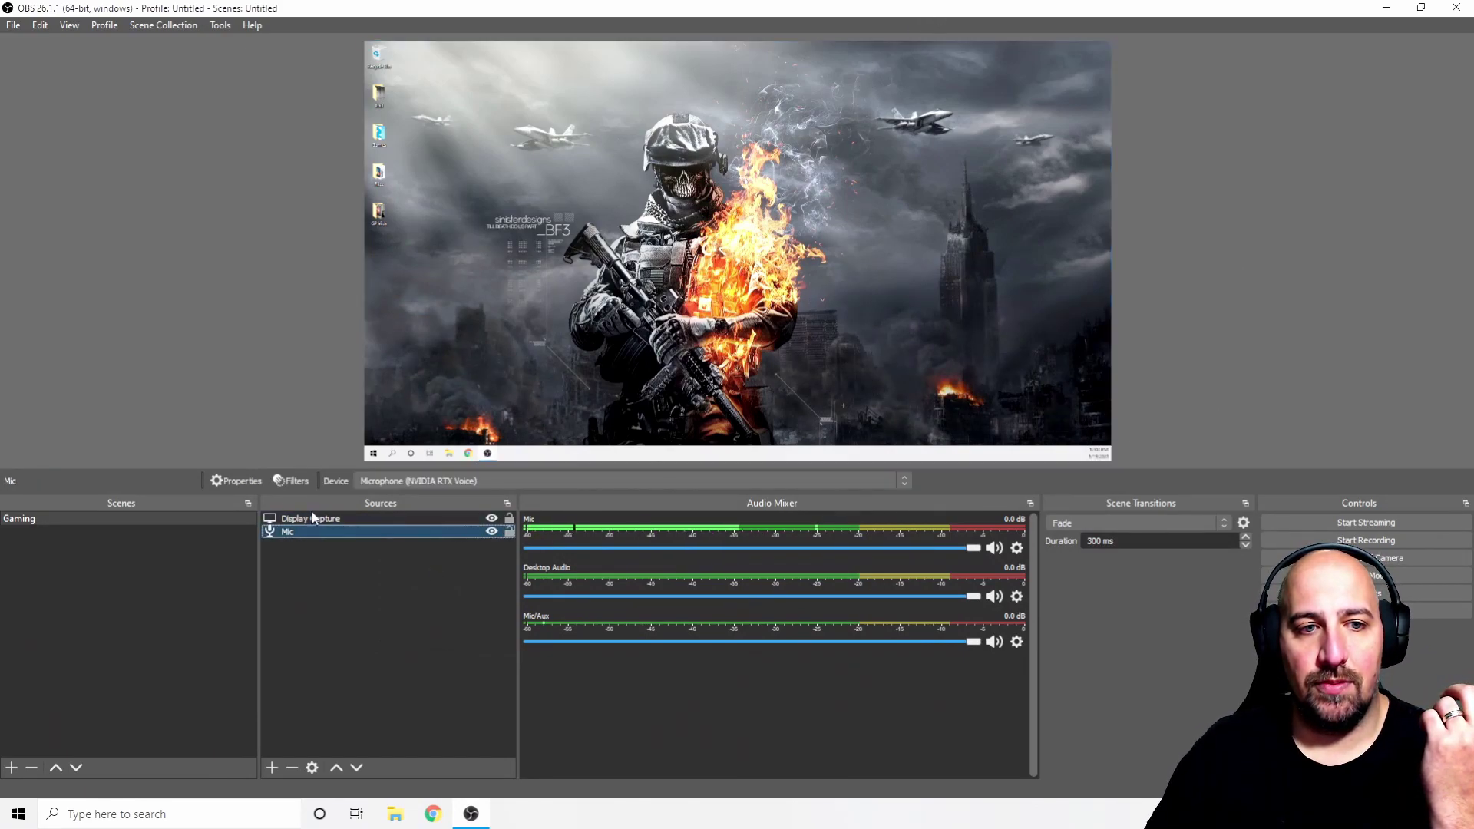
{"action": "left_click", "coordinate": [326, 519]}
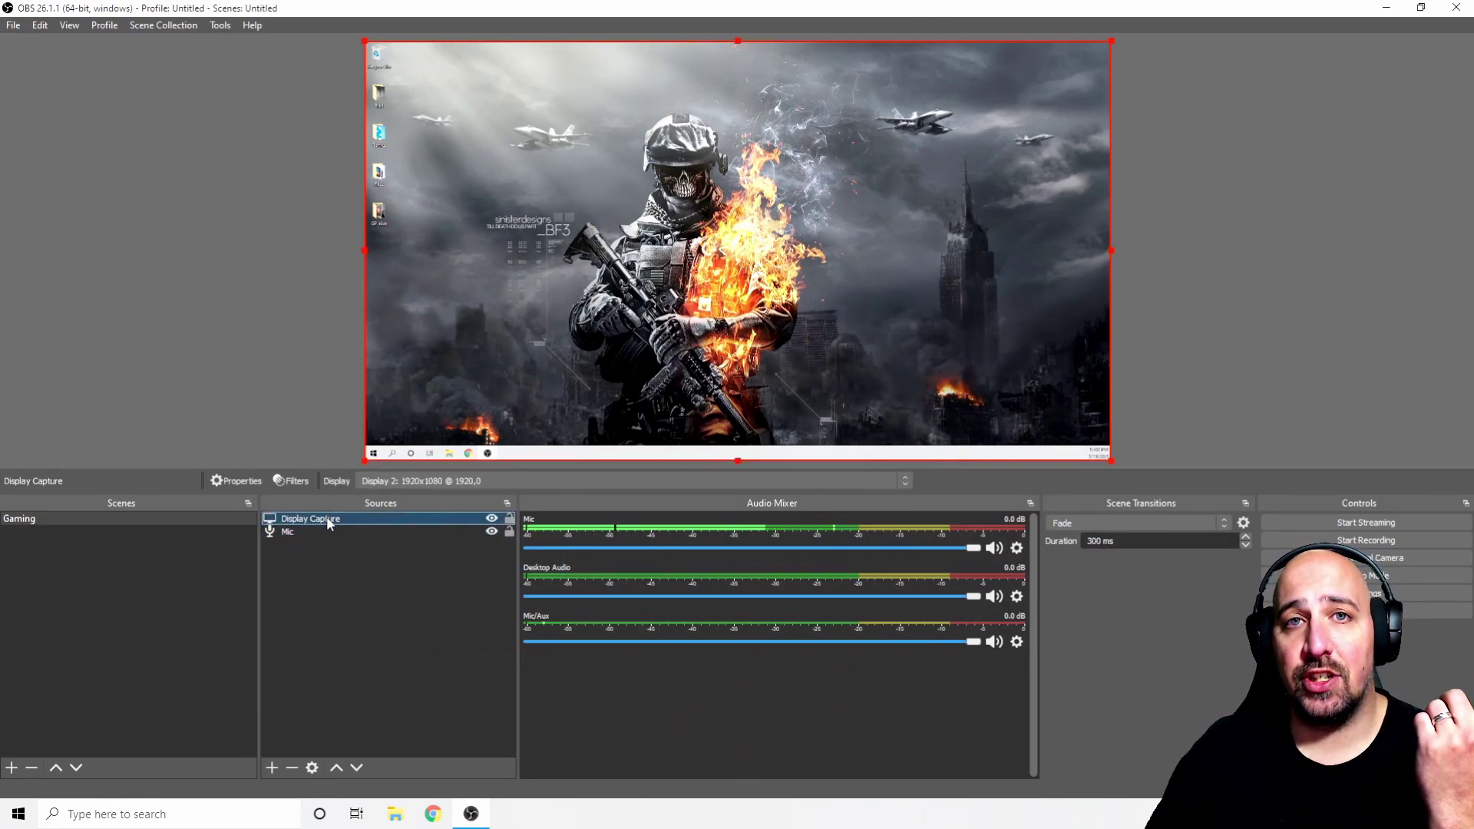
{"action": "double_click", "coordinate": [375, 519]}
{"action": "left_click", "coordinate": [699, 501]}
{"action": "left_click", "coordinate": [698, 514]}
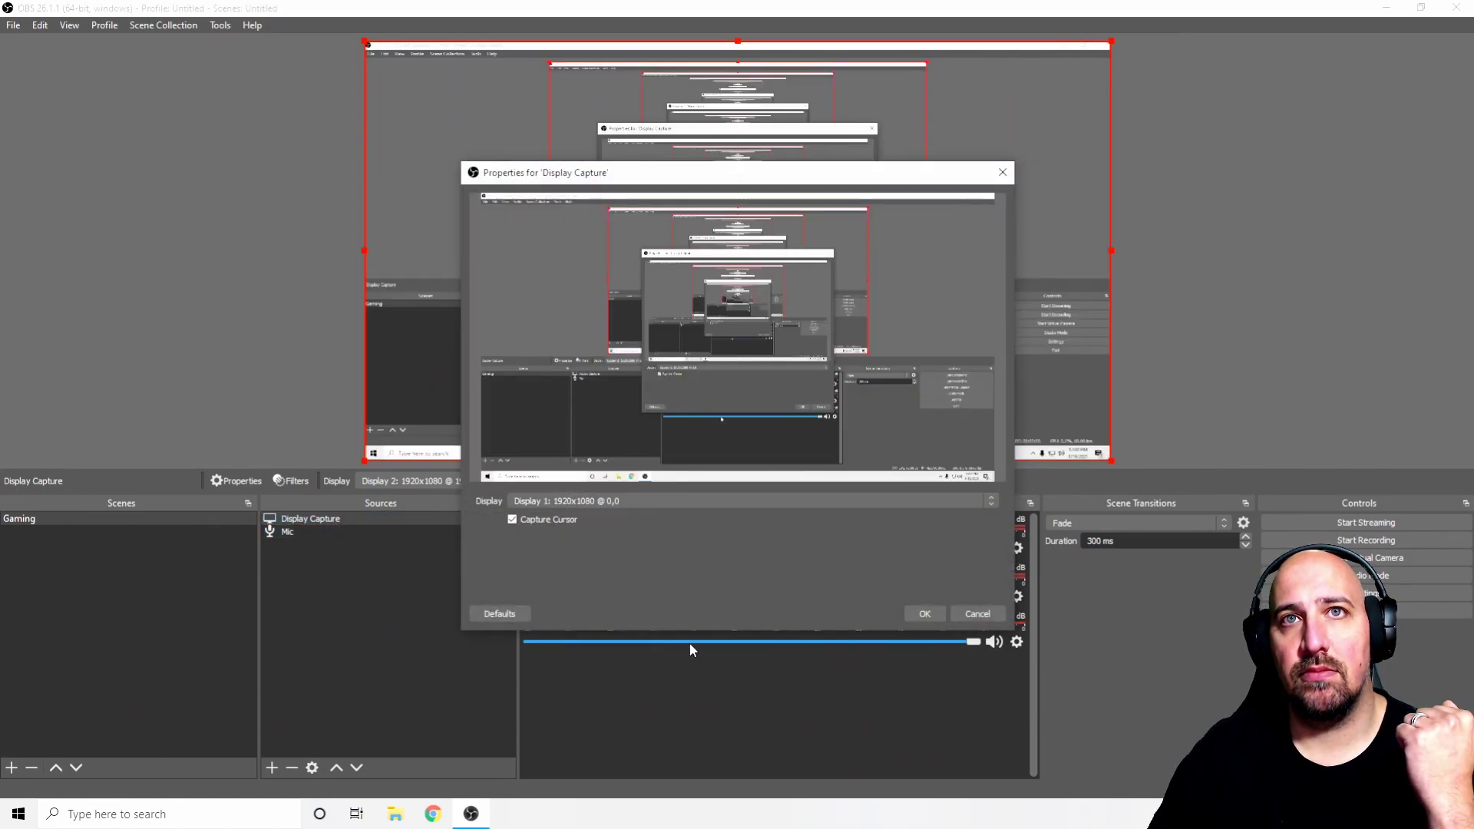
{"action": "left_click", "coordinate": [683, 503]}
{"action": "left_click", "coordinate": [655, 516]}
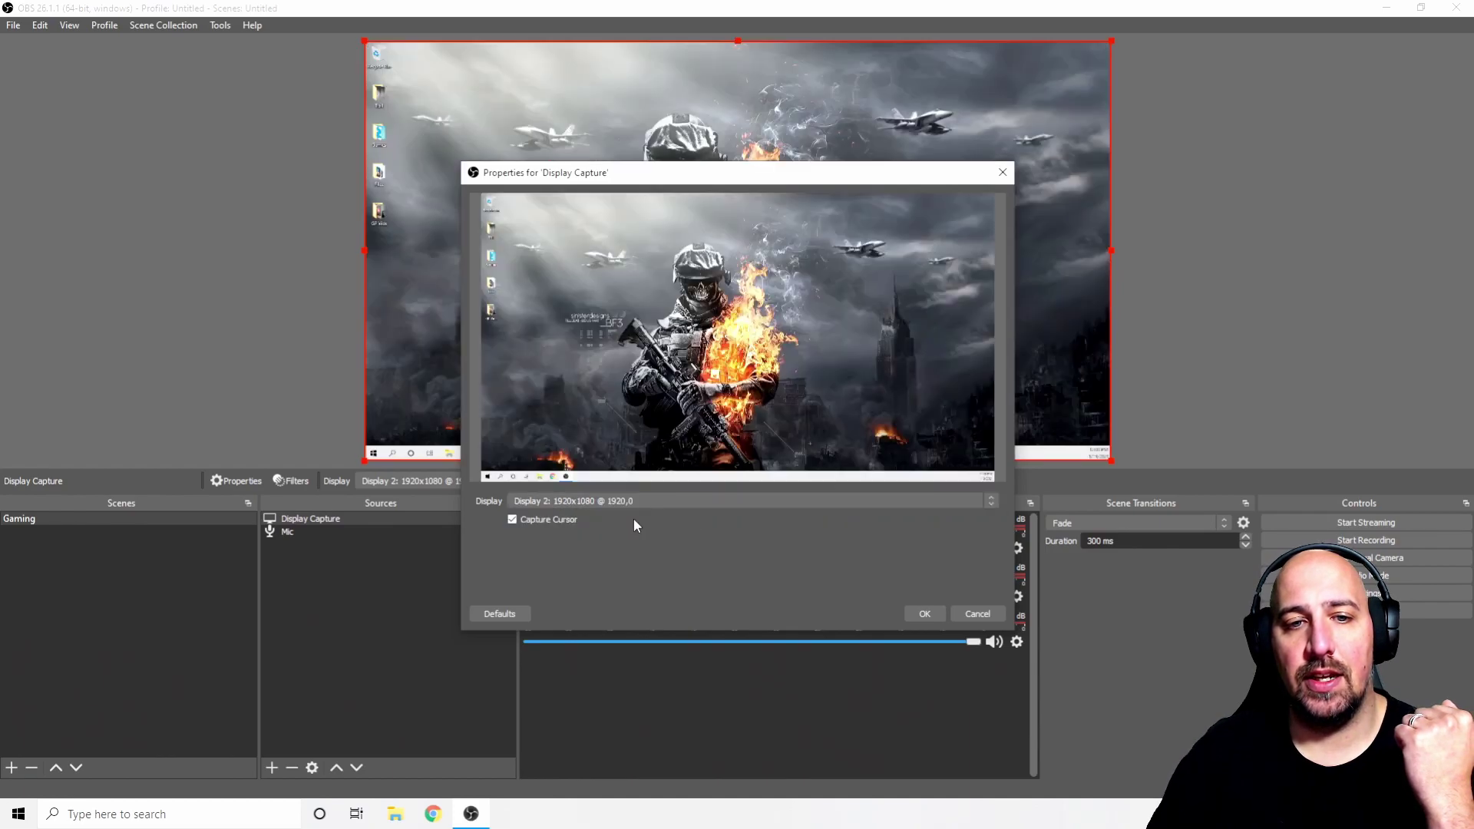
- Disable and re-enable Capture Cursor for the Display Capture, keep Display 2 selected and accept the properties
{"action": "left_click", "coordinate": [563, 523]}
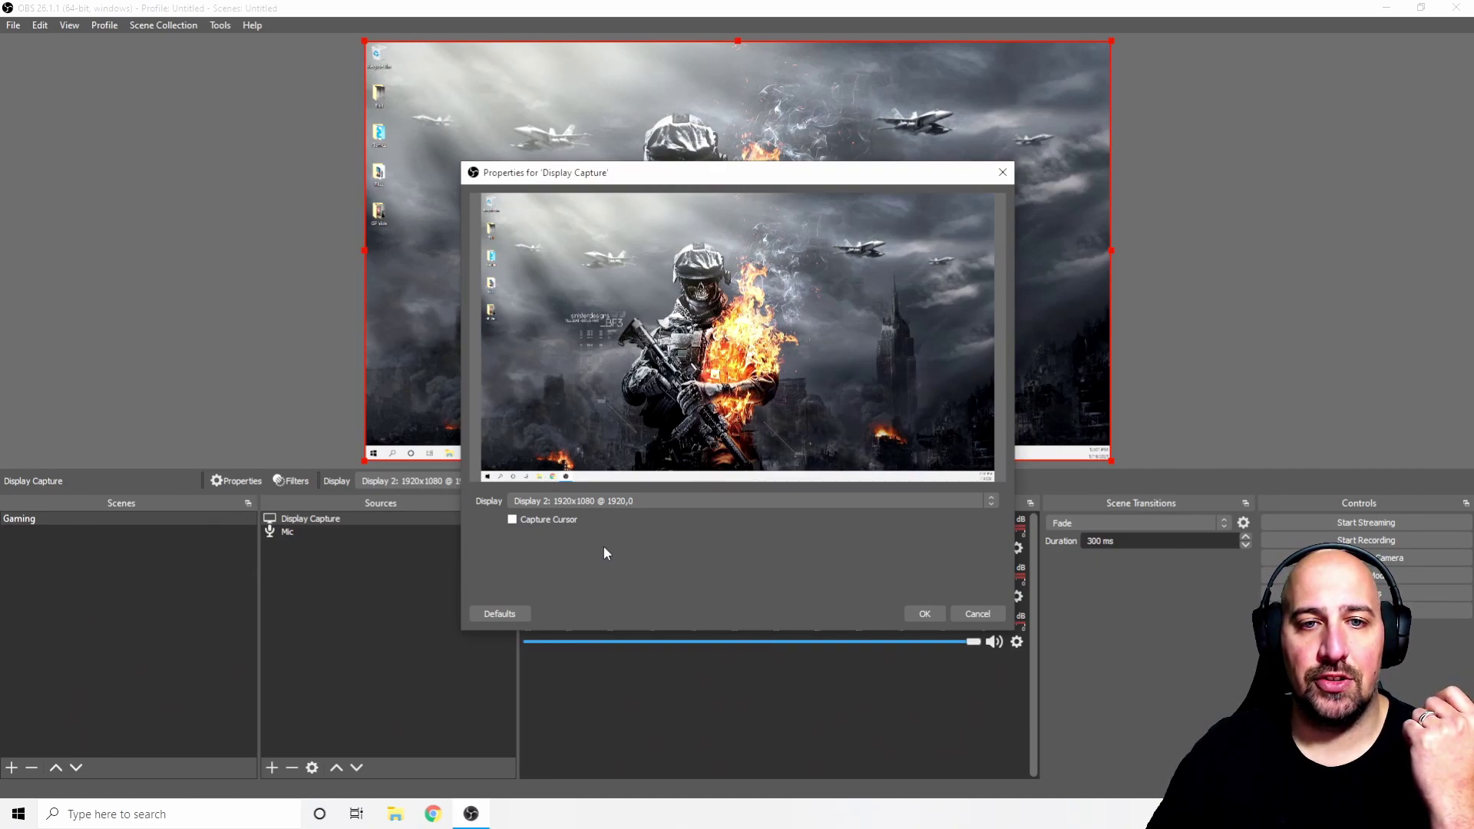
{"action": "left_click", "coordinate": [558, 521]}
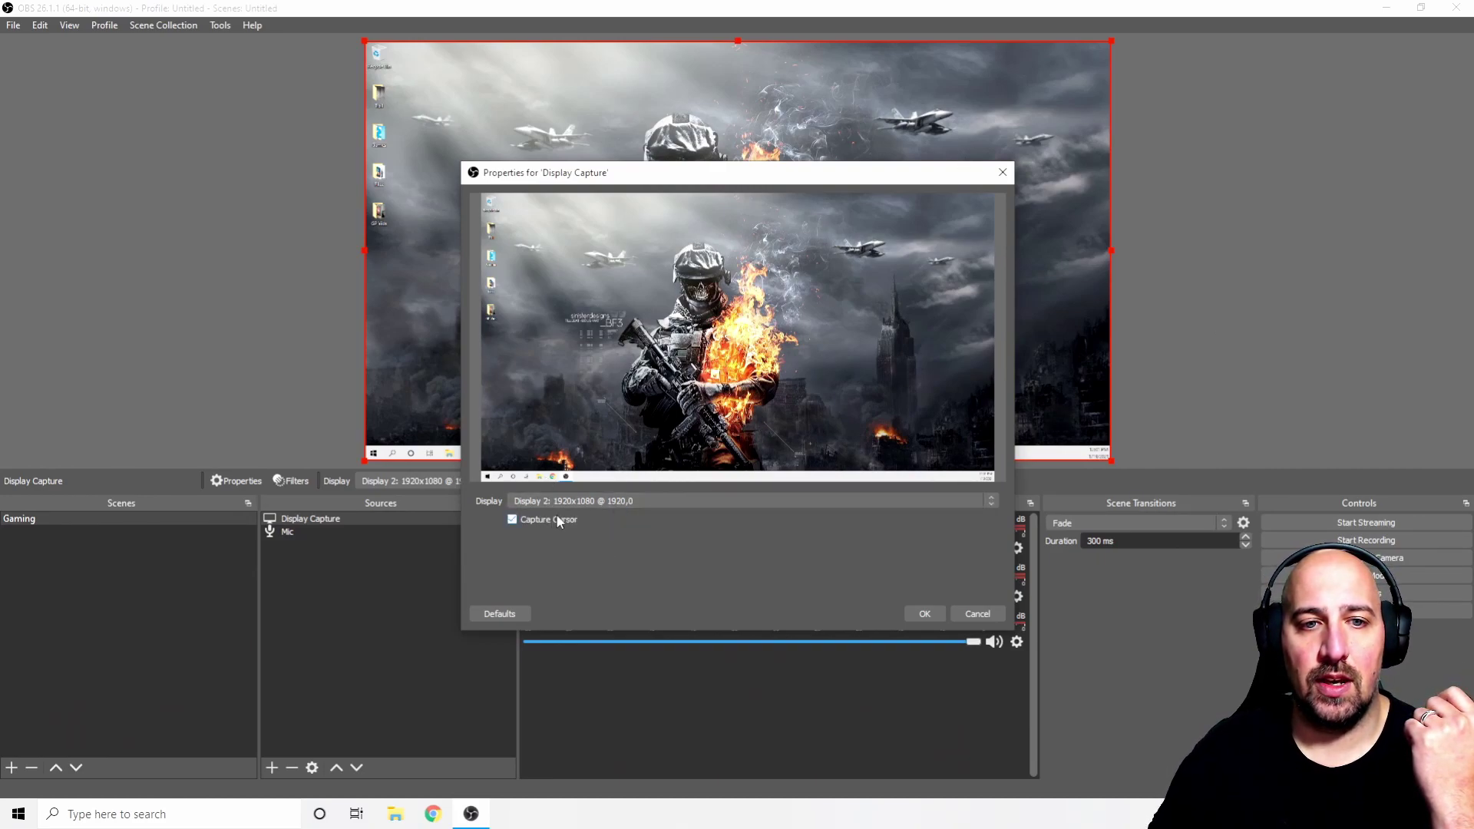
{"action": "left_click", "coordinate": [686, 499]}
{"action": "left_click", "coordinate": [705, 519]}
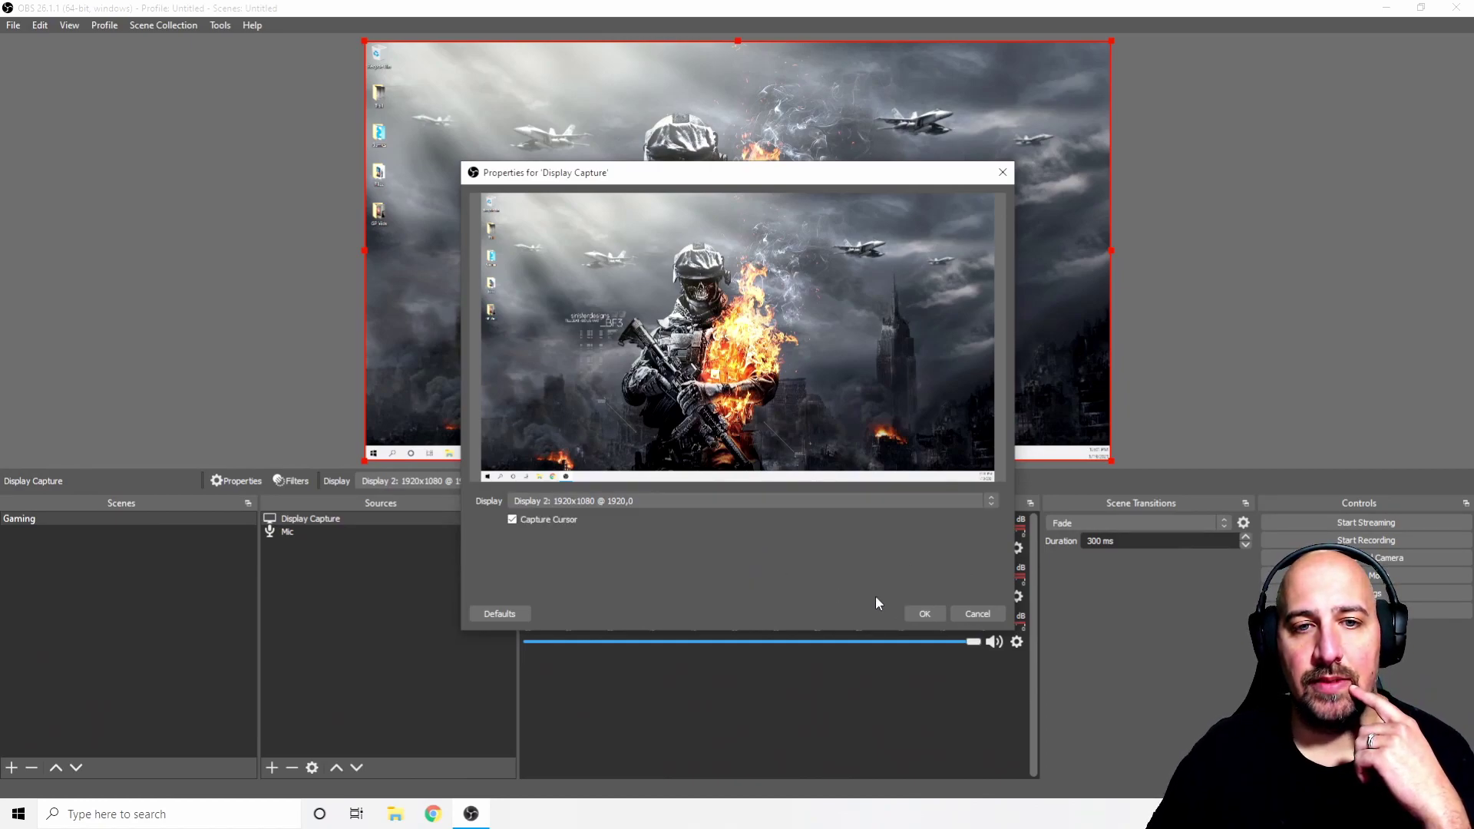
{"action": "left_click", "coordinate": [921, 614]}
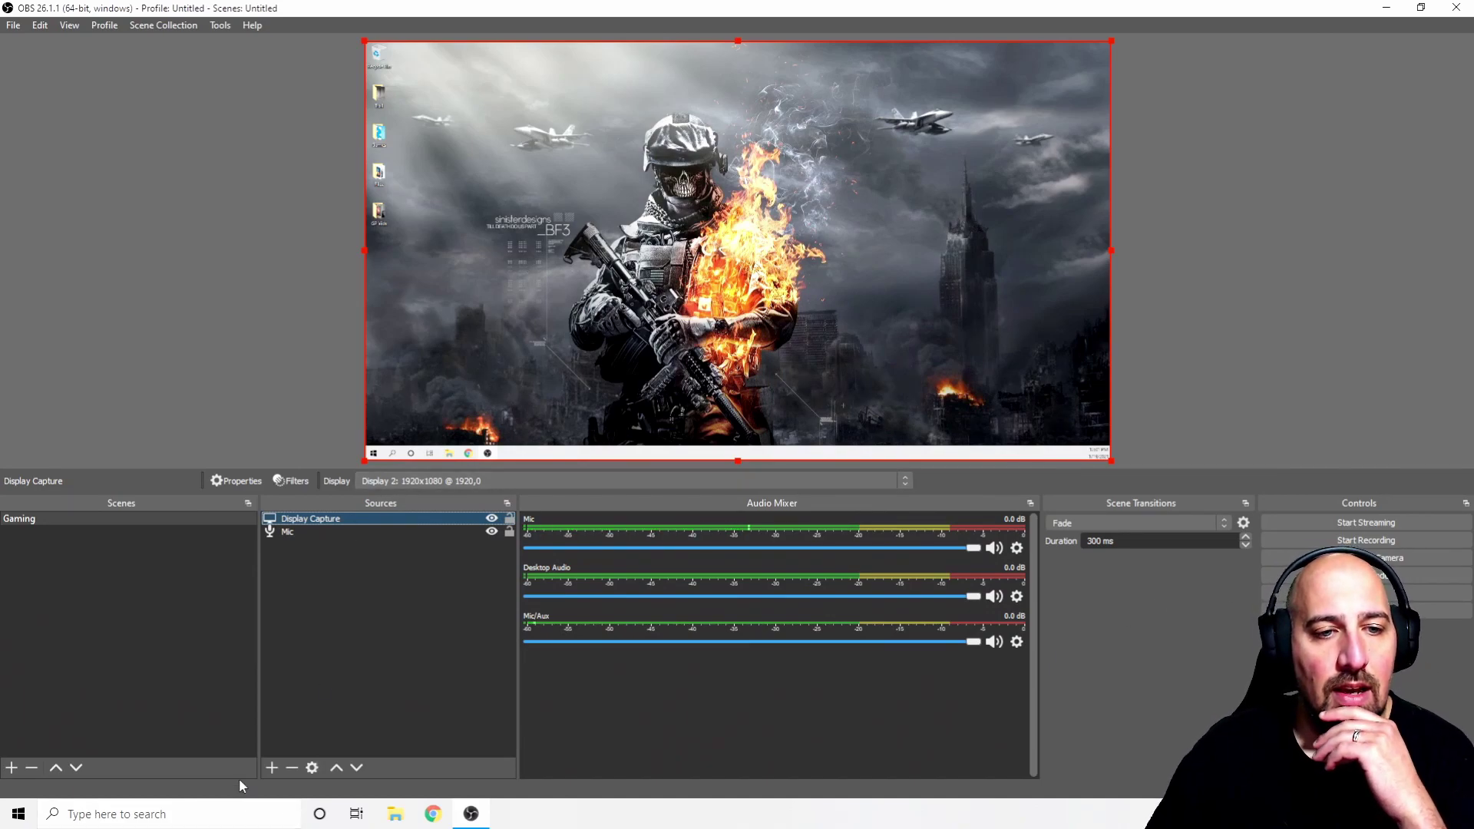
- Add a new Game Capture source to the Gaming scene
{"action": "left_click", "coordinate": [271, 768]}
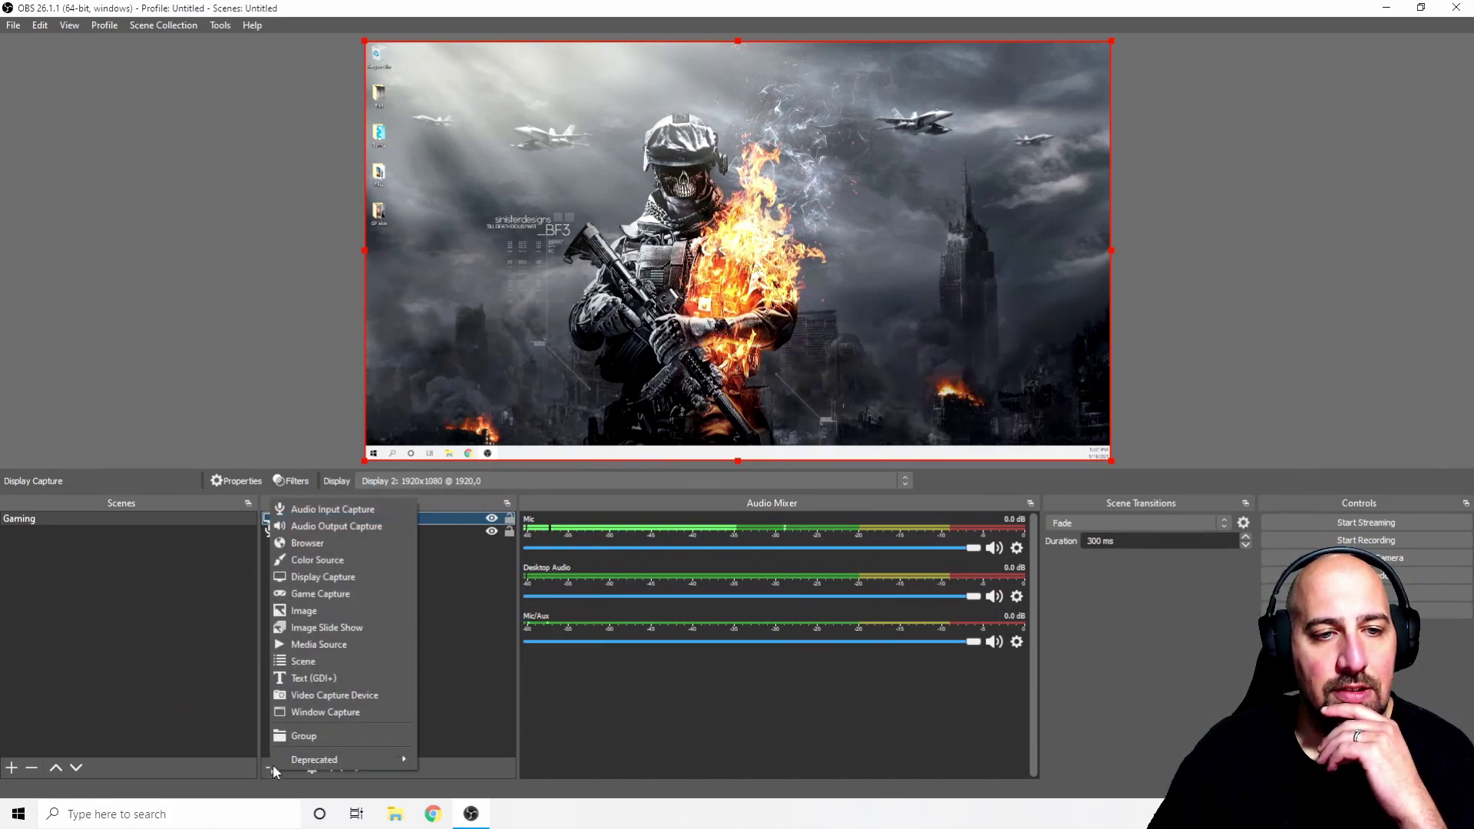
{"action": "left_click", "coordinate": [348, 595]}
{"action": "left_click", "coordinate": [792, 509]}
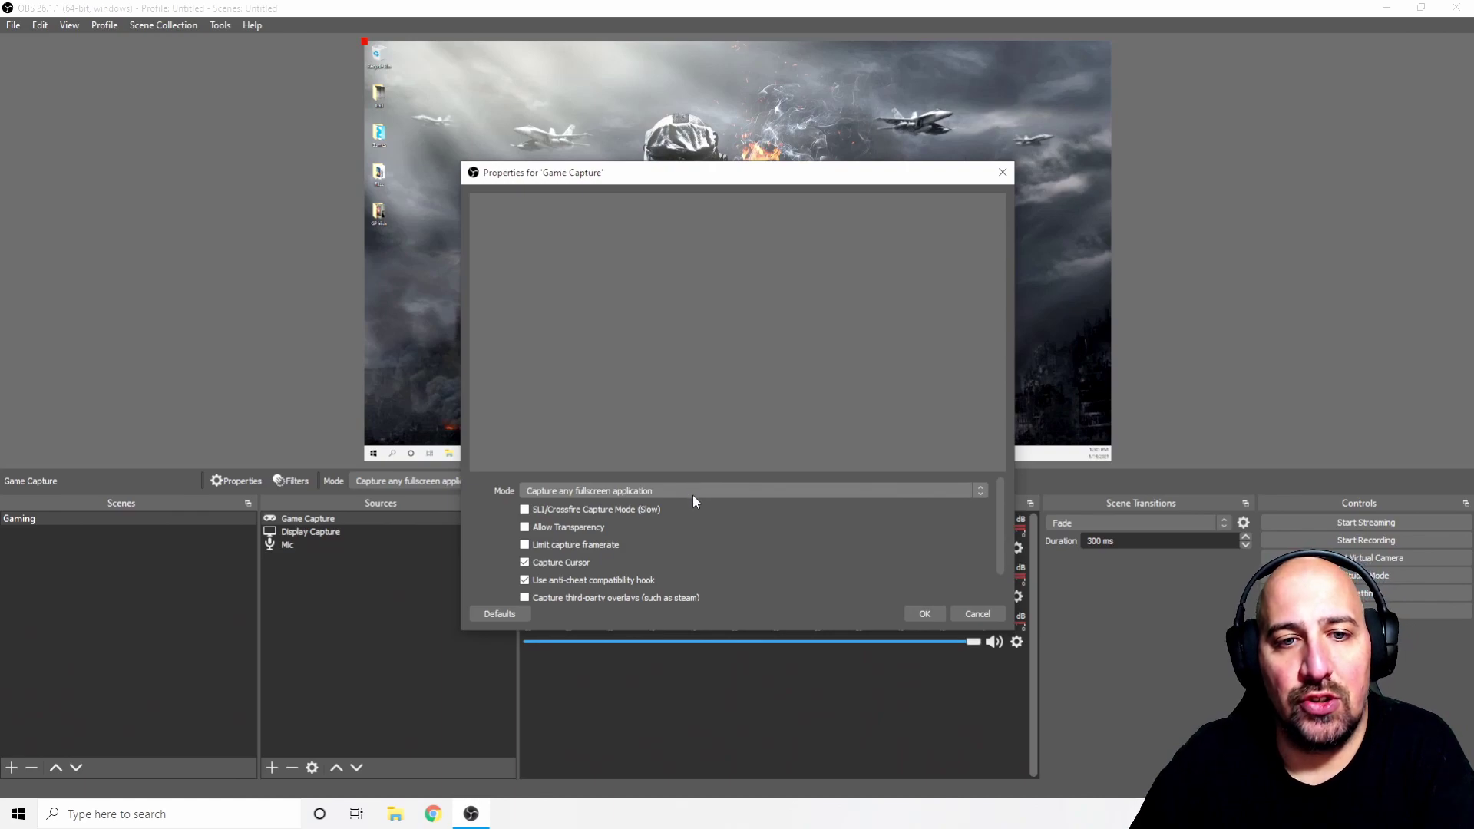
- Set the Game Capture mode to Capture specific window and check the capturable windows before and after opening Chrome
{"action": "left_click", "coordinate": [694, 495]}
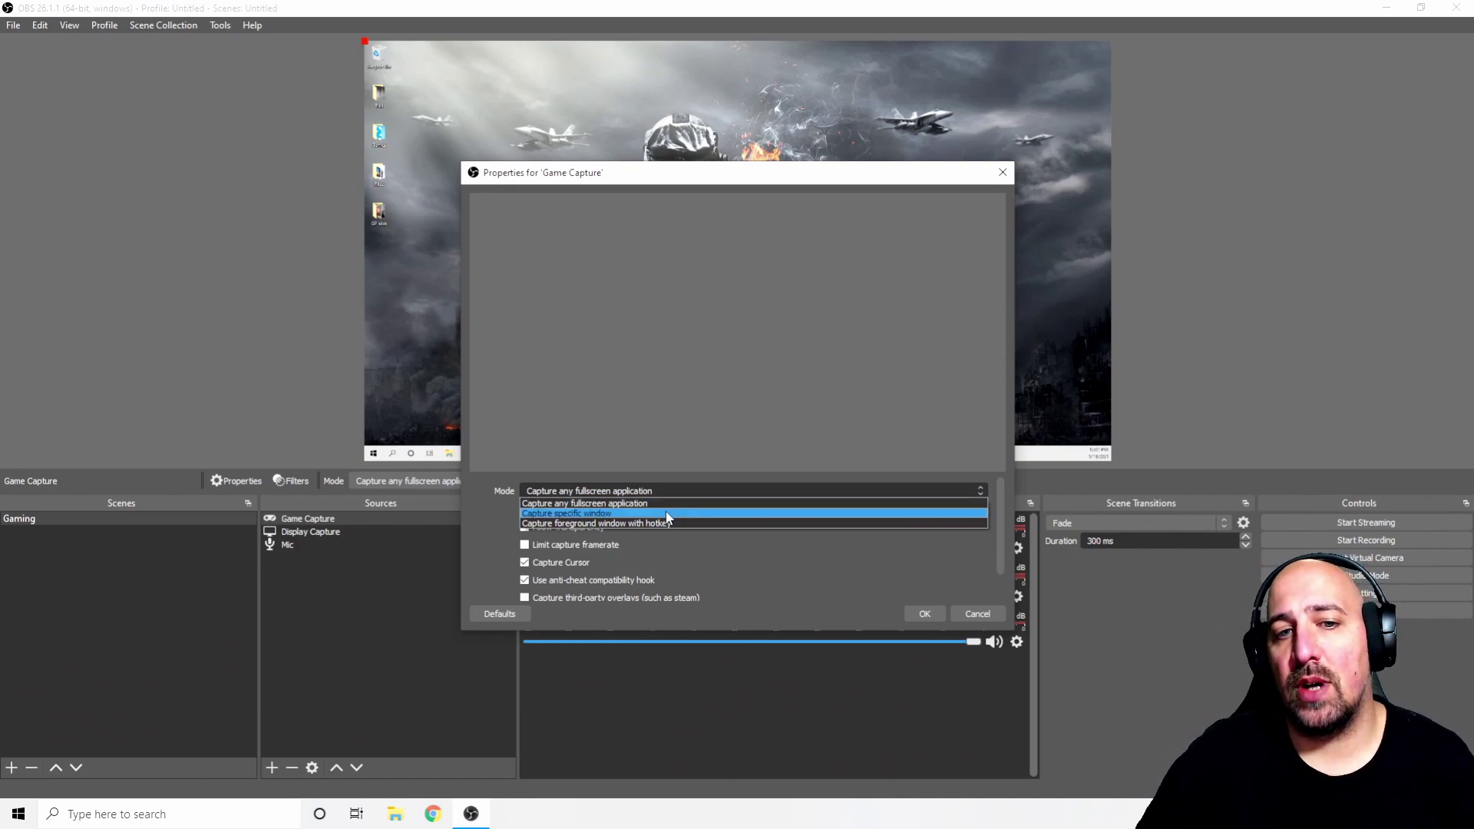
{"action": "left_click", "coordinate": [667, 513]}
{"action": "left_click", "coordinate": [677, 484]}
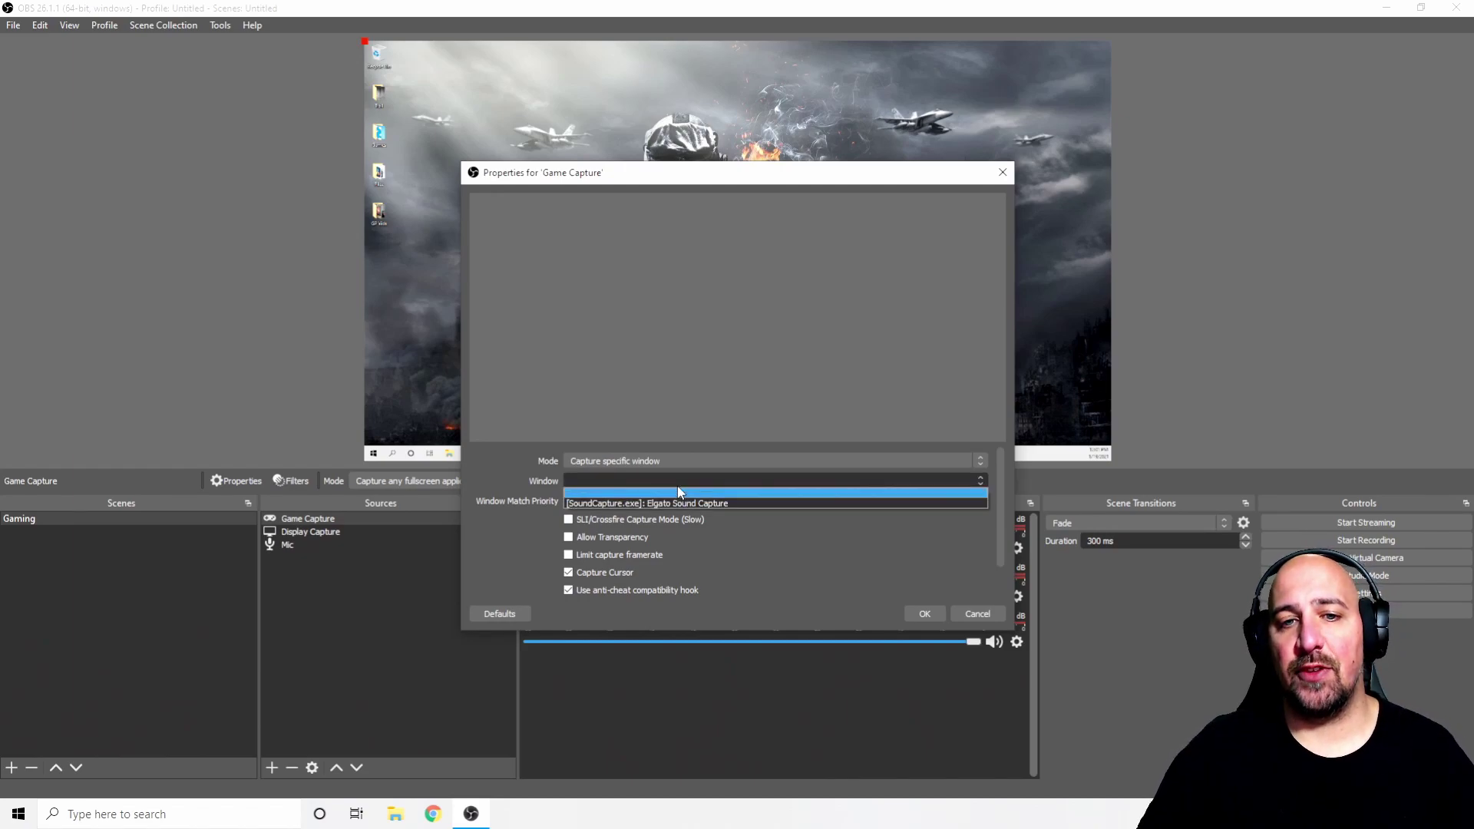
{"action": "left_click", "coordinate": [718, 490]}
{"action": "left_click", "coordinate": [433, 814]}
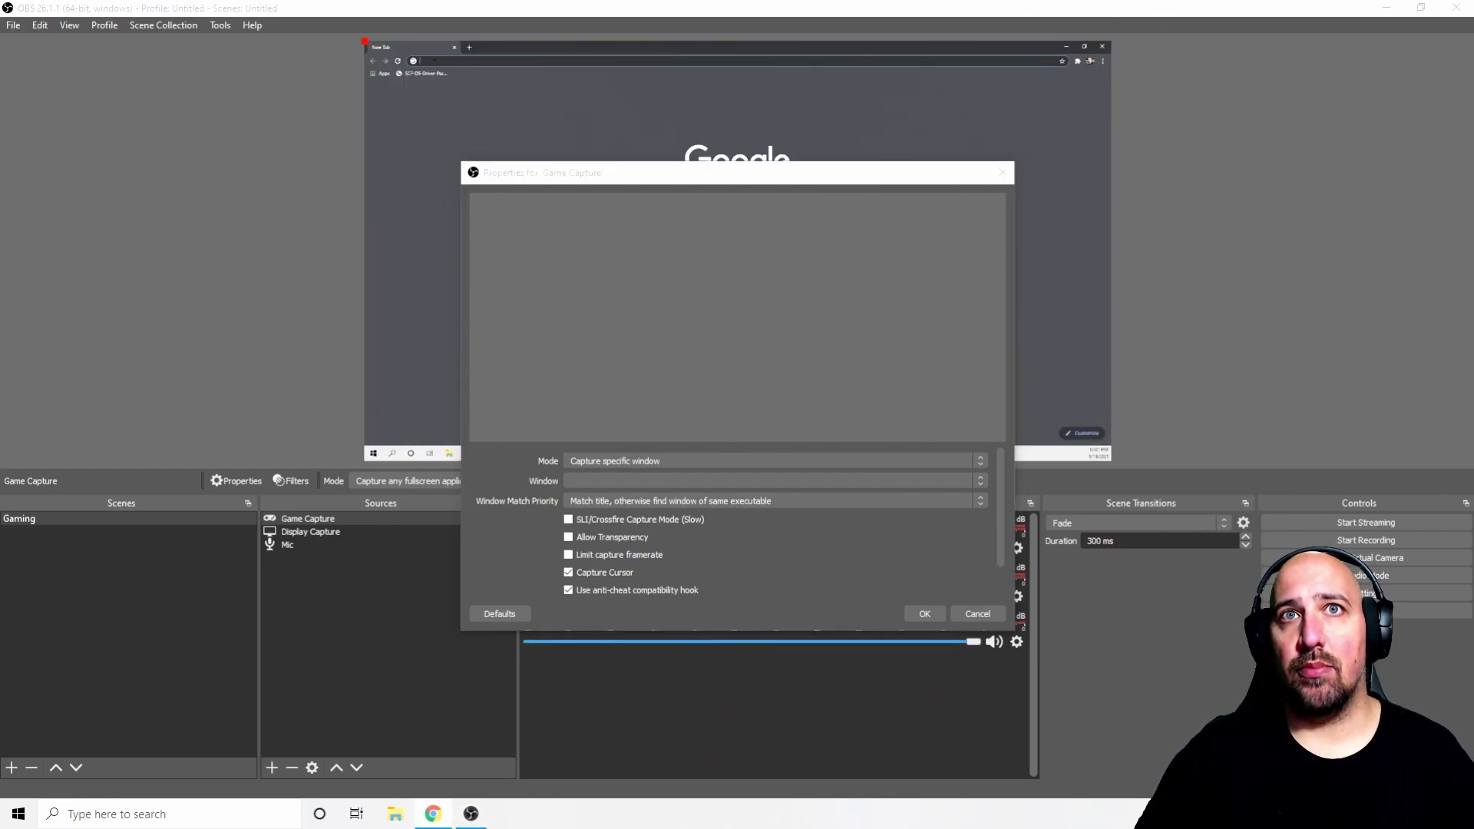
{"action": "left_click", "coordinate": [625, 481]}
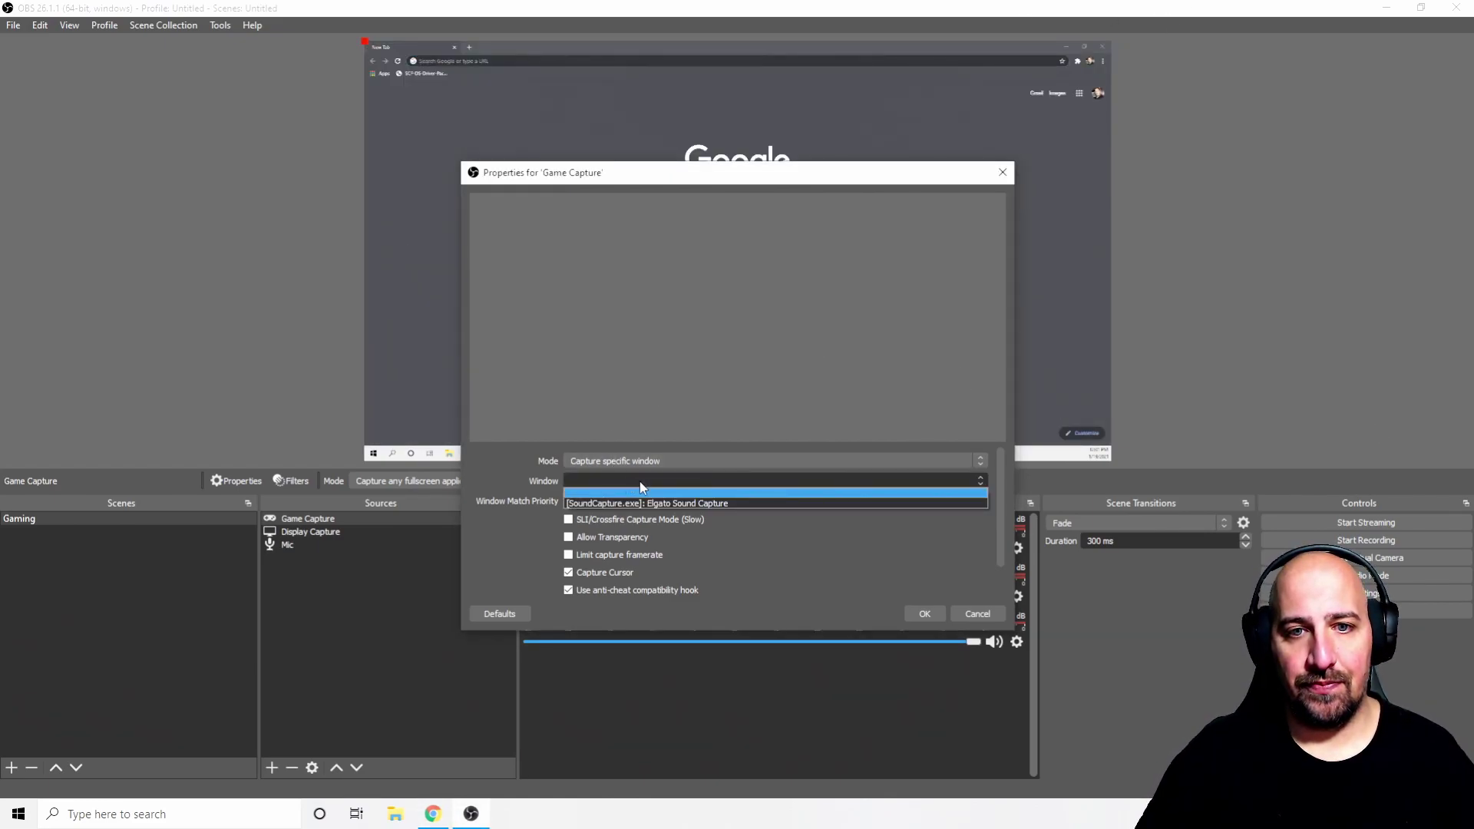
{"action": "left_click", "coordinate": [643, 492]}
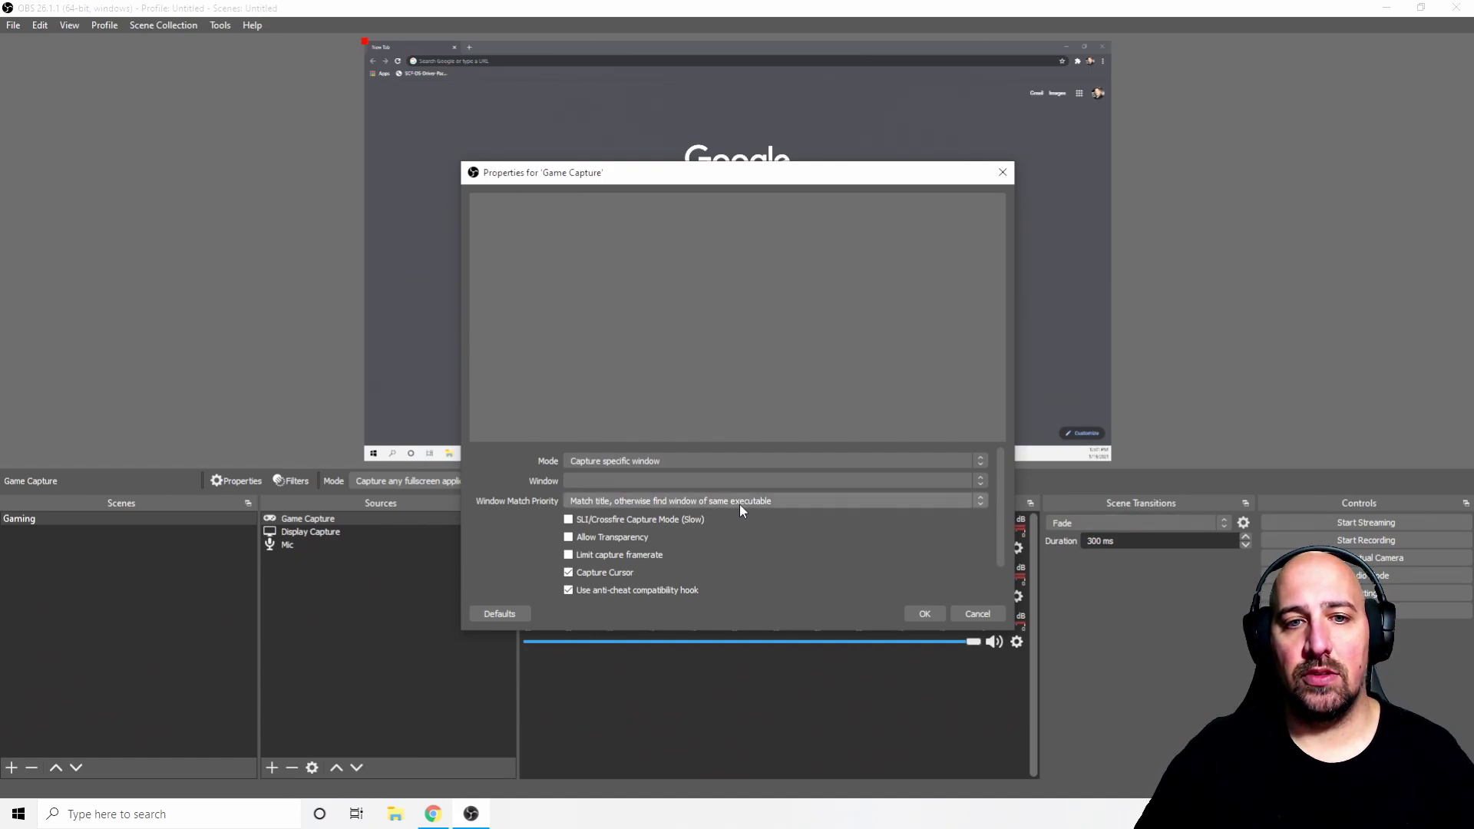
- Try the Window title must match priority, return the mode to Capture any fullscreen application and cancel the Game Capture properties
{"action": "left_click", "coordinate": [758, 497]}
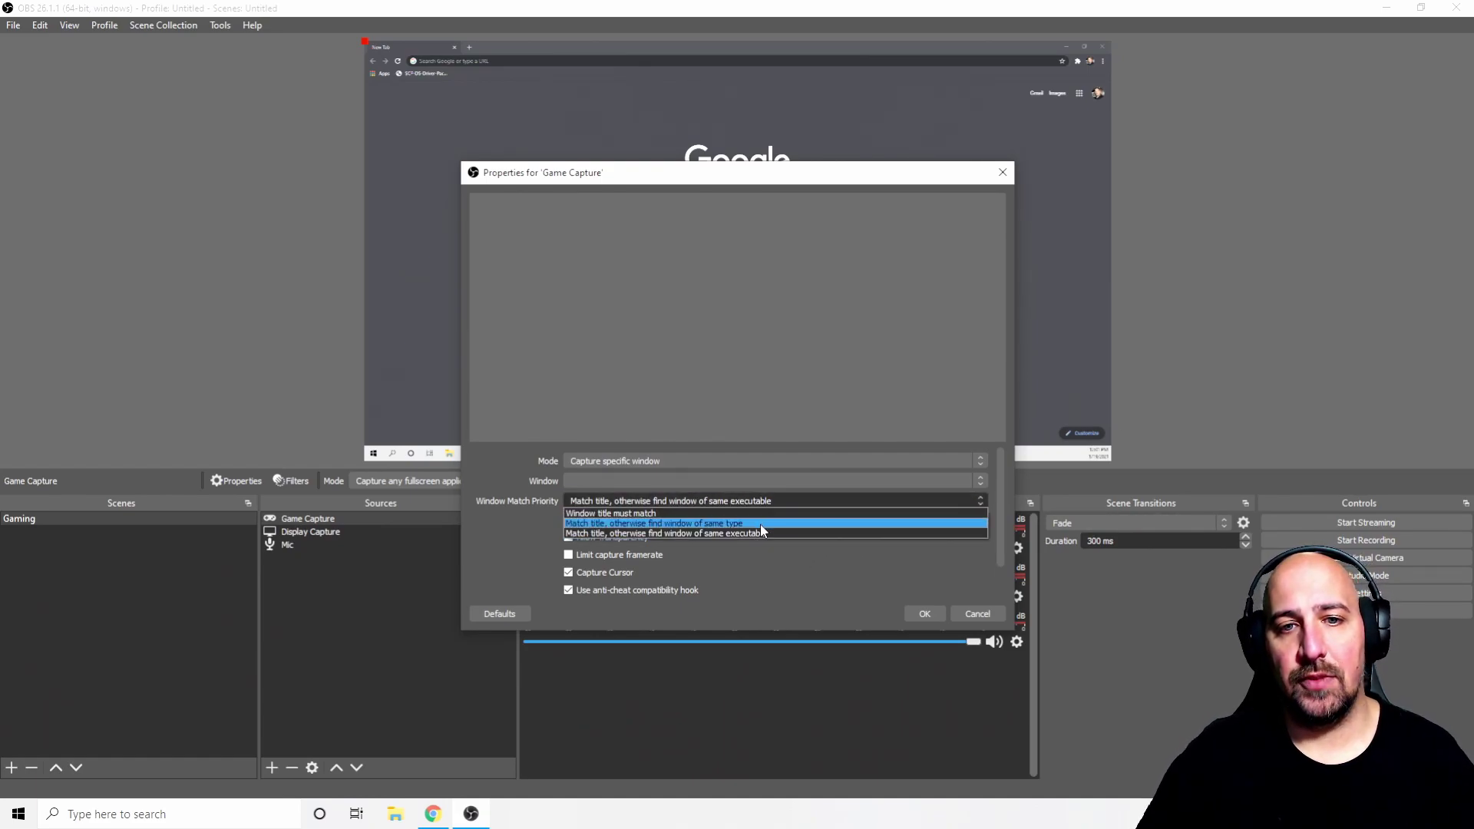
{"action": "left_click", "coordinate": [759, 513]}
{"action": "left_click", "coordinate": [680, 481]}
{"action": "left_click", "coordinate": [706, 478]}
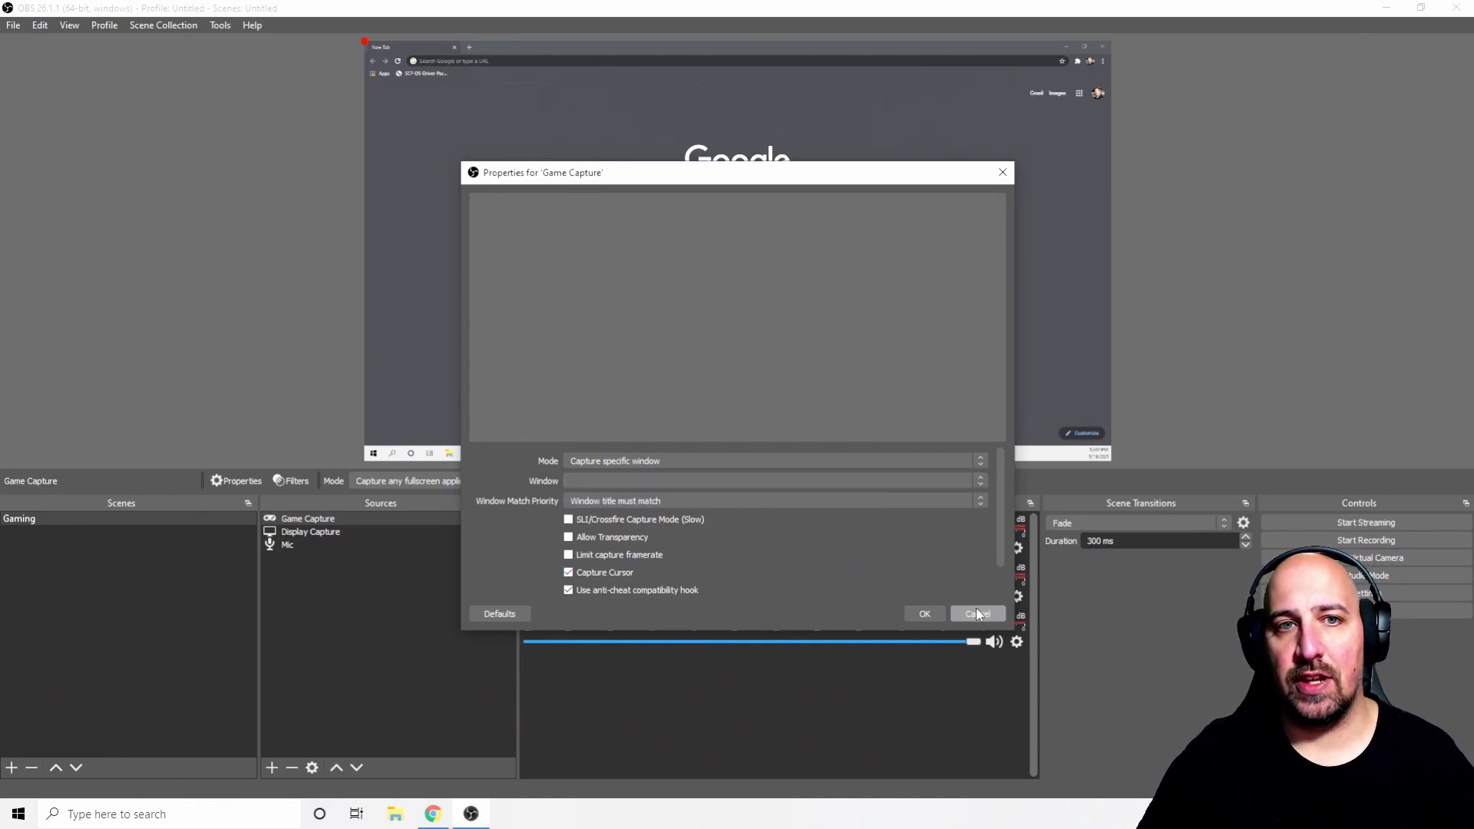
{"action": "left_click", "coordinate": [810, 464]}
{"action": "left_click", "coordinate": [790, 471]}
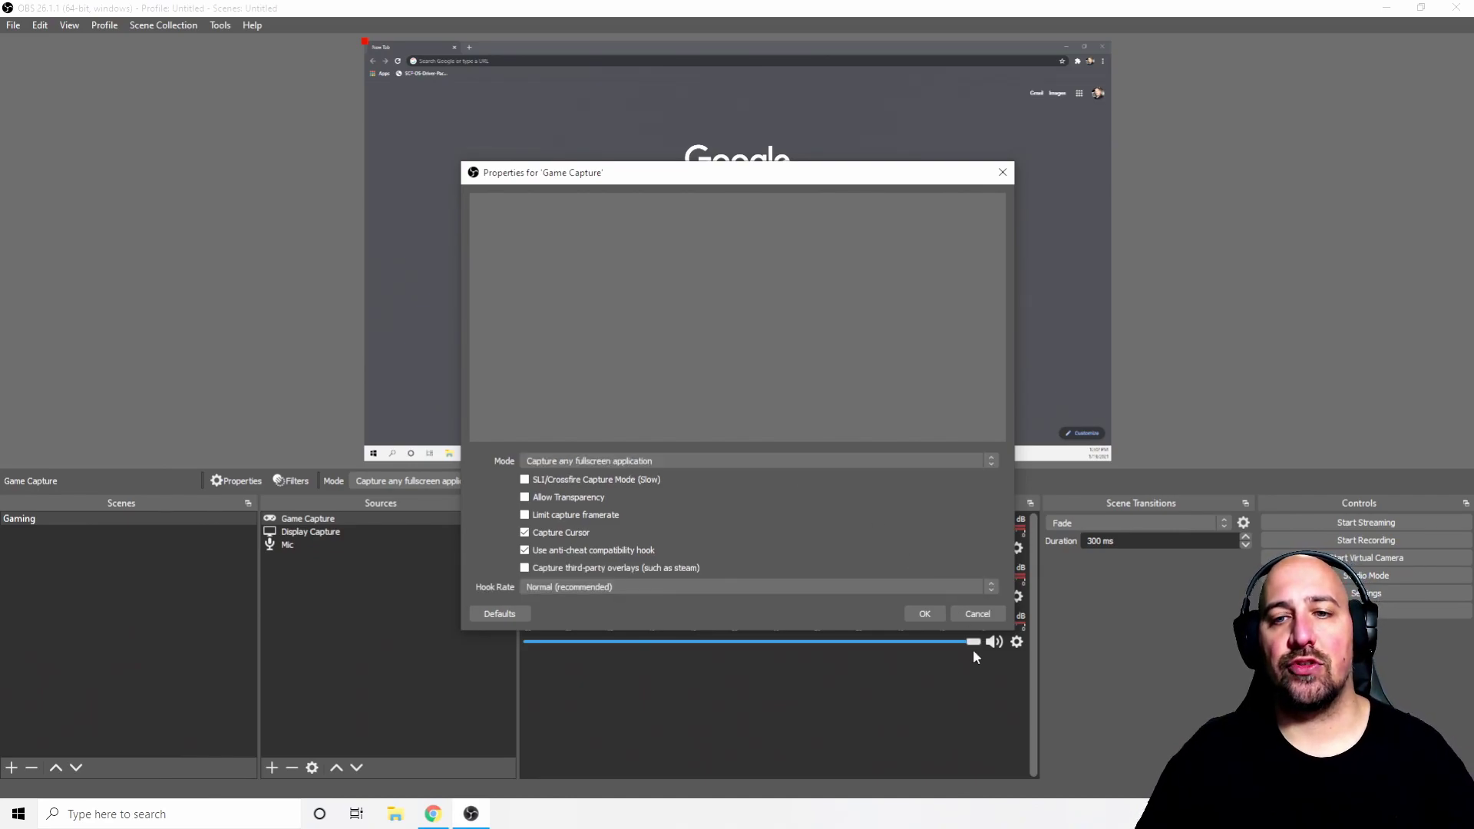
{"action": "left_click", "coordinate": [977, 614]}
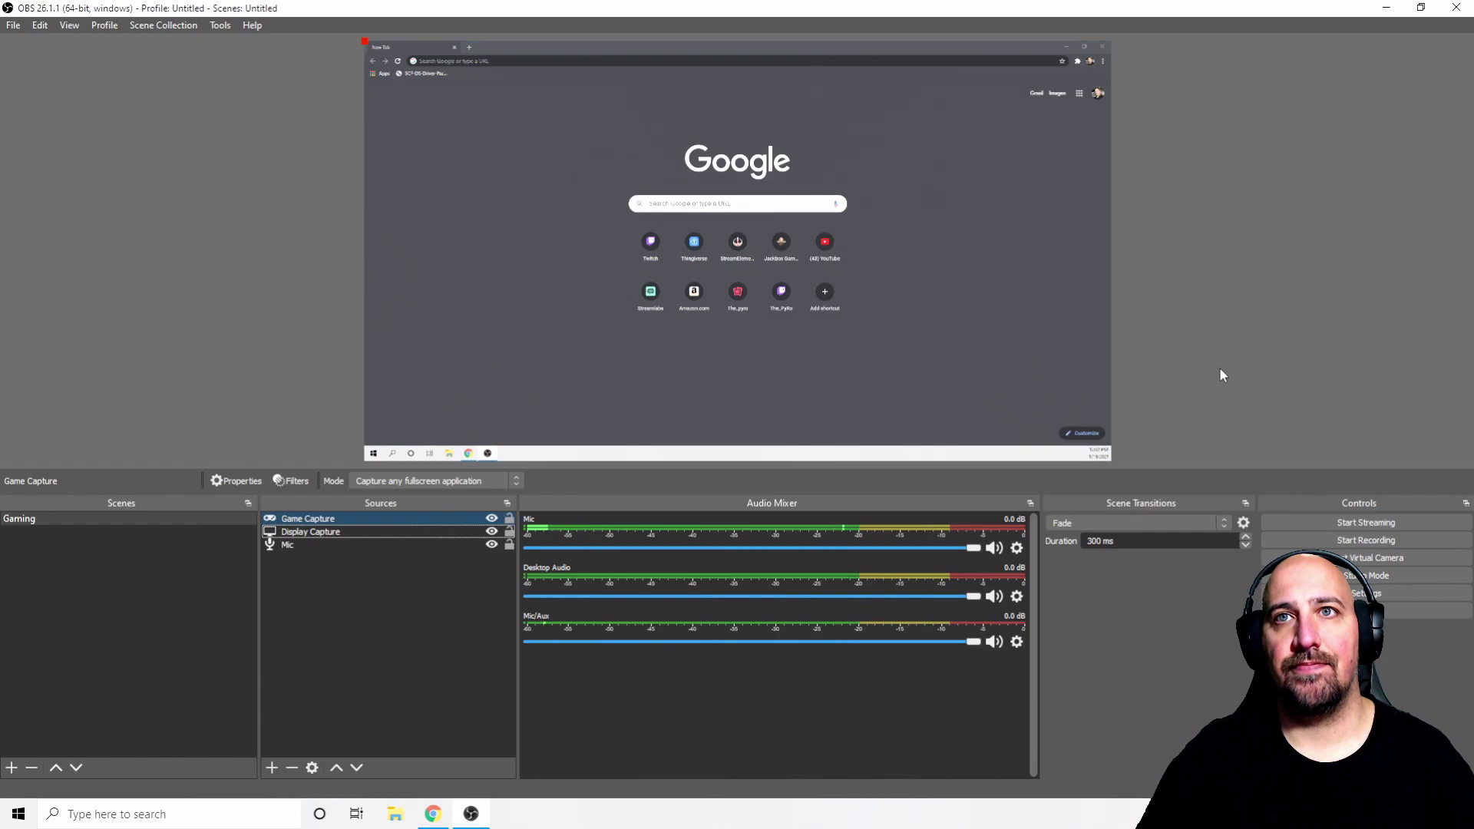
- Close Chrome on the second display and start removing the Game Capture source, but dismiss the removal
{"action": "left_click", "coordinate": [1104, 46]}
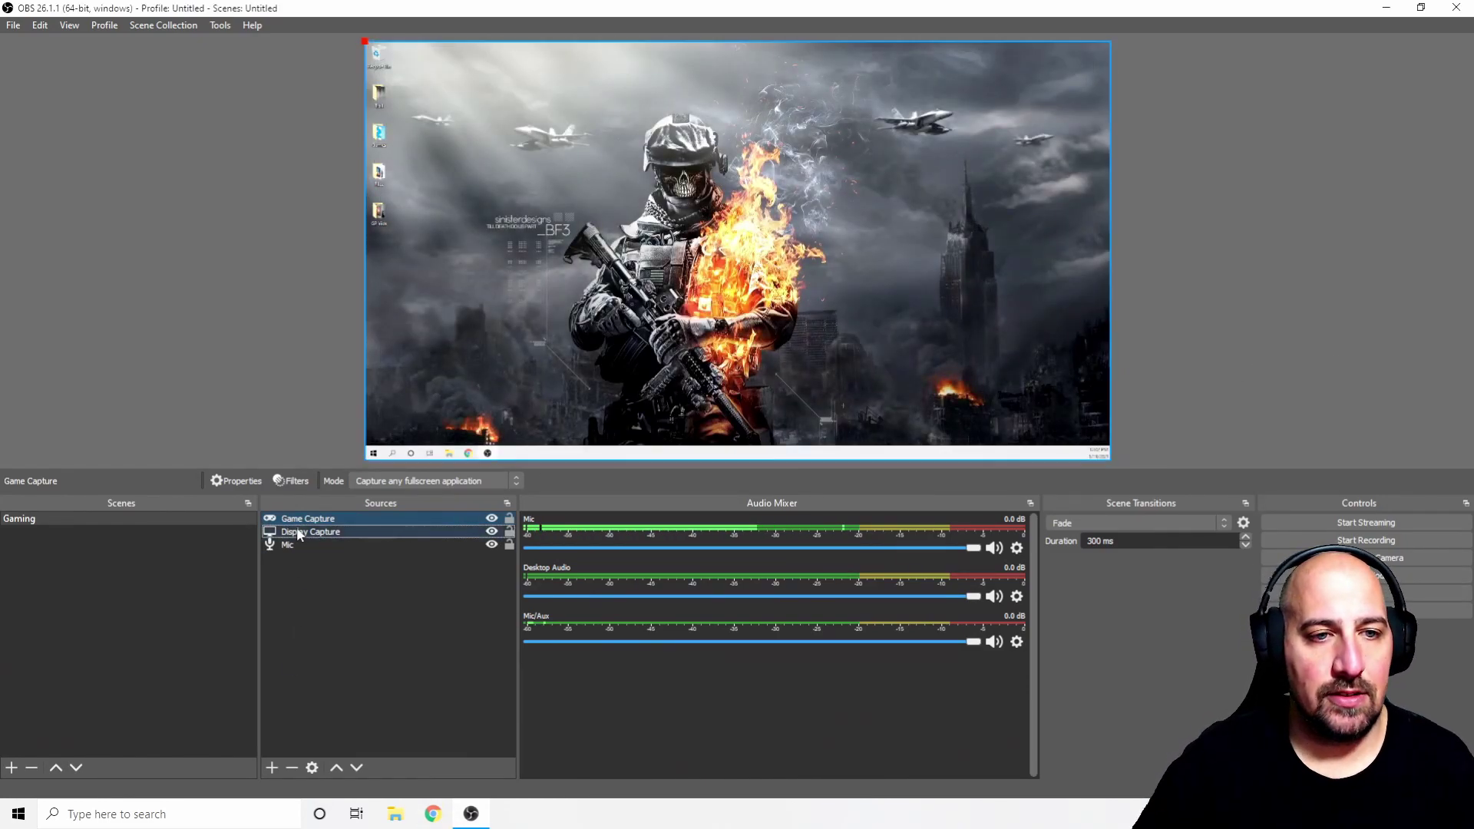
{"action": "left_click", "coordinate": [325, 532]}
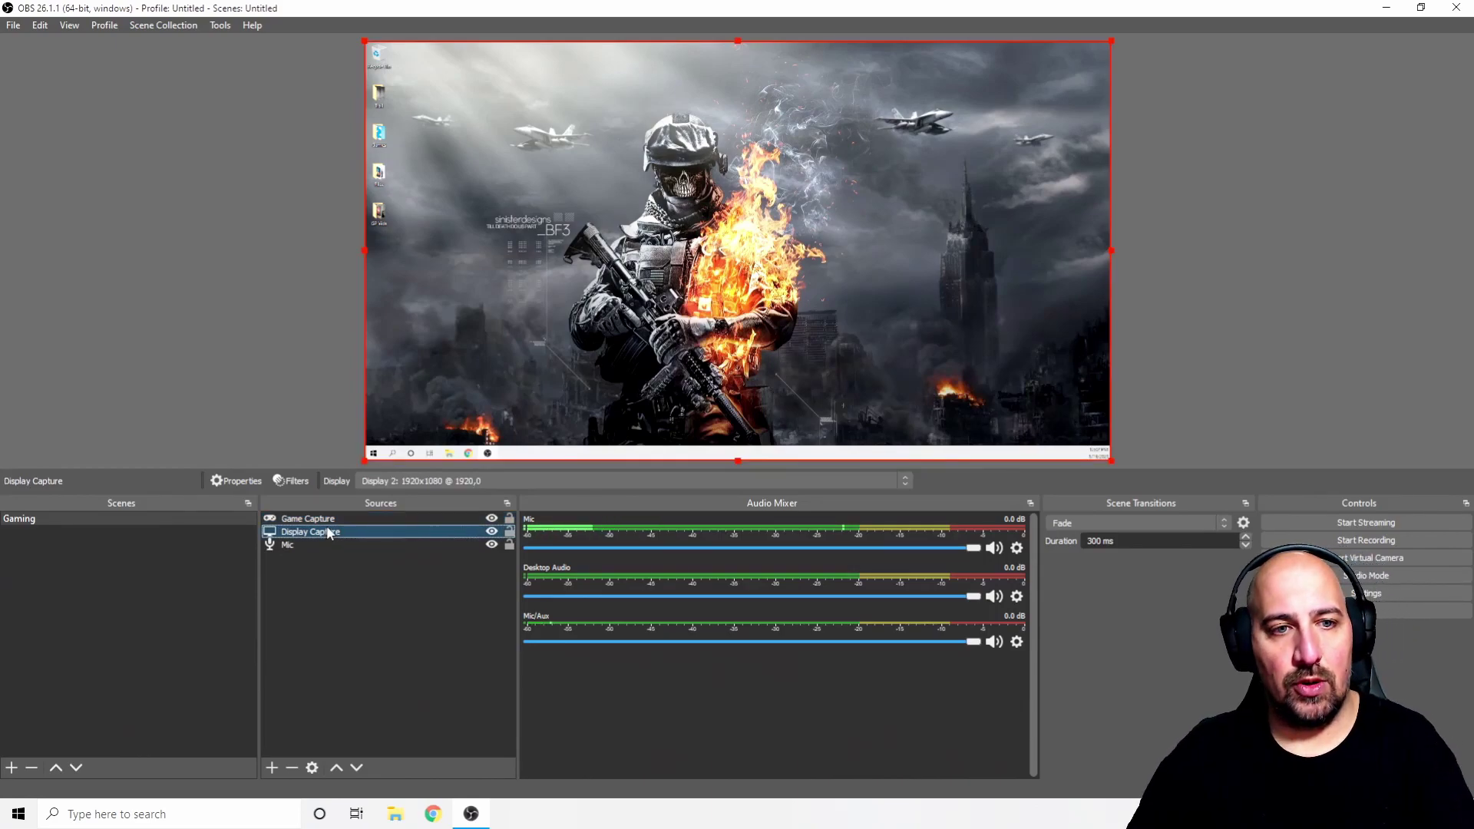
{"action": "left_click", "coordinate": [340, 521]}
{"action": "key", "text": "Delete"}
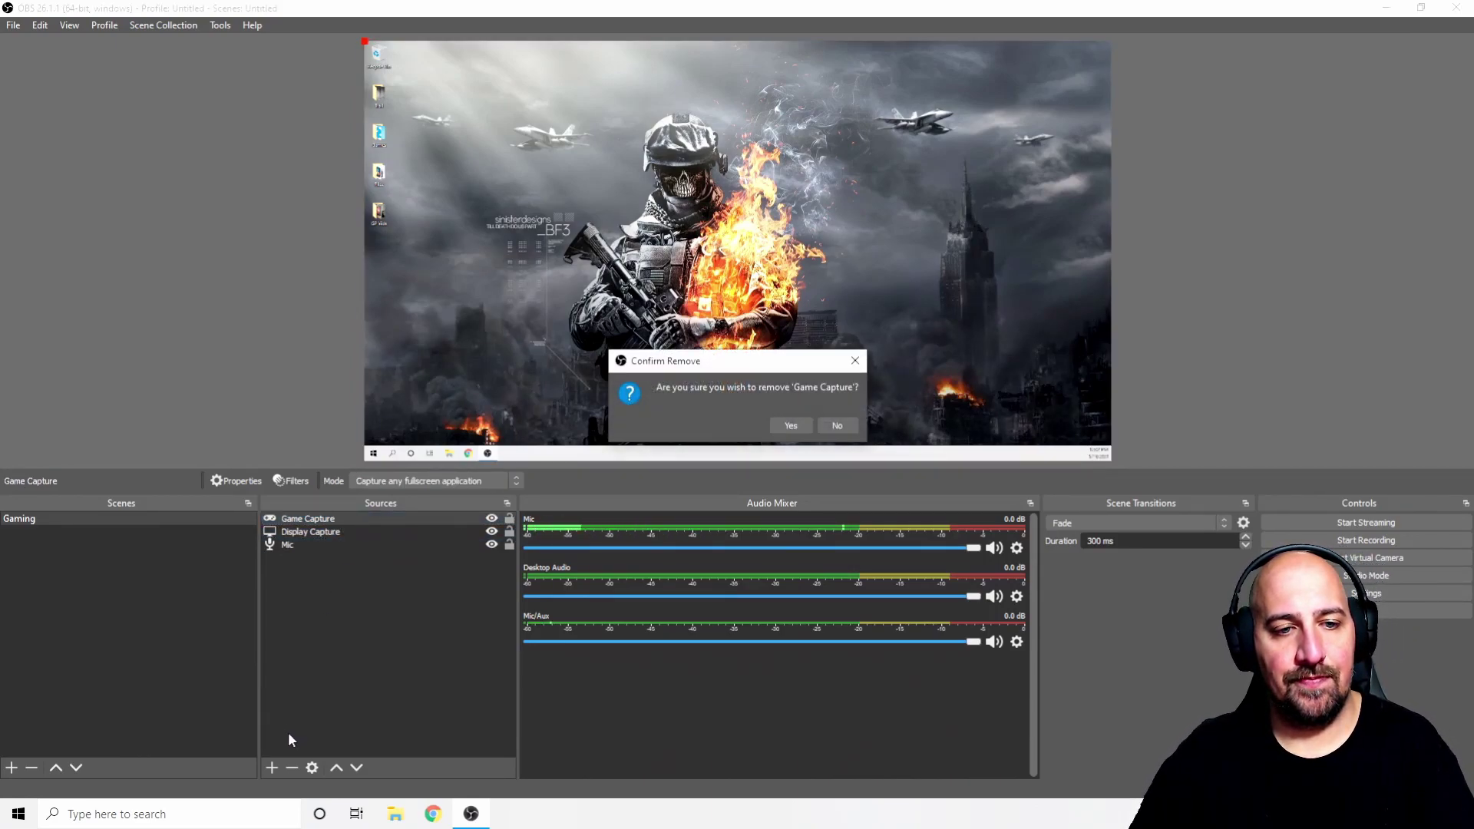
{"action": "key", "text": "Escape"}
- Add a new Image source to the Gaming scene with the default name
{"action": "left_click", "coordinate": [272, 768]}
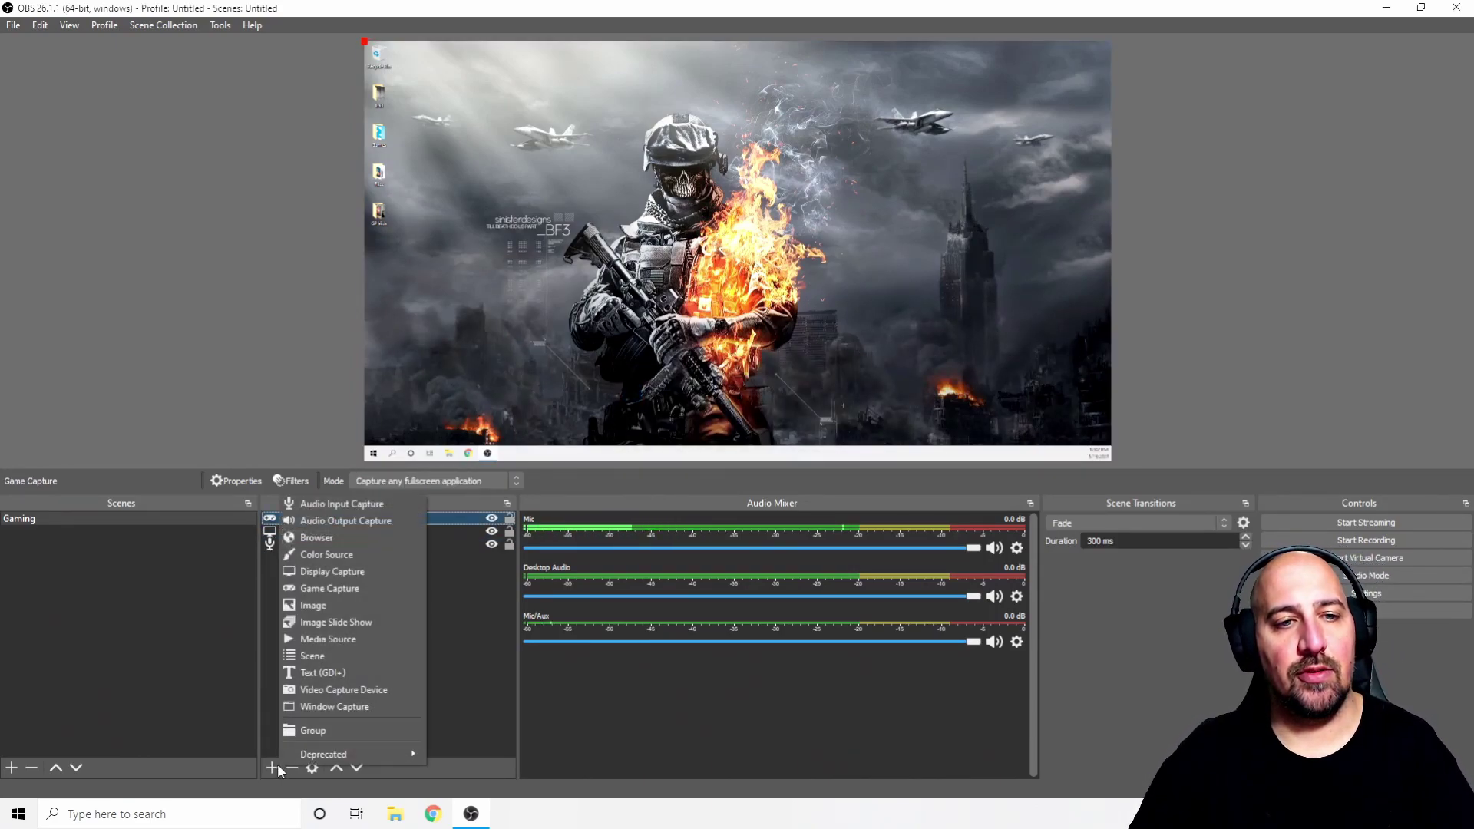
{"action": "left_click", "coordinate": [354, 608]}
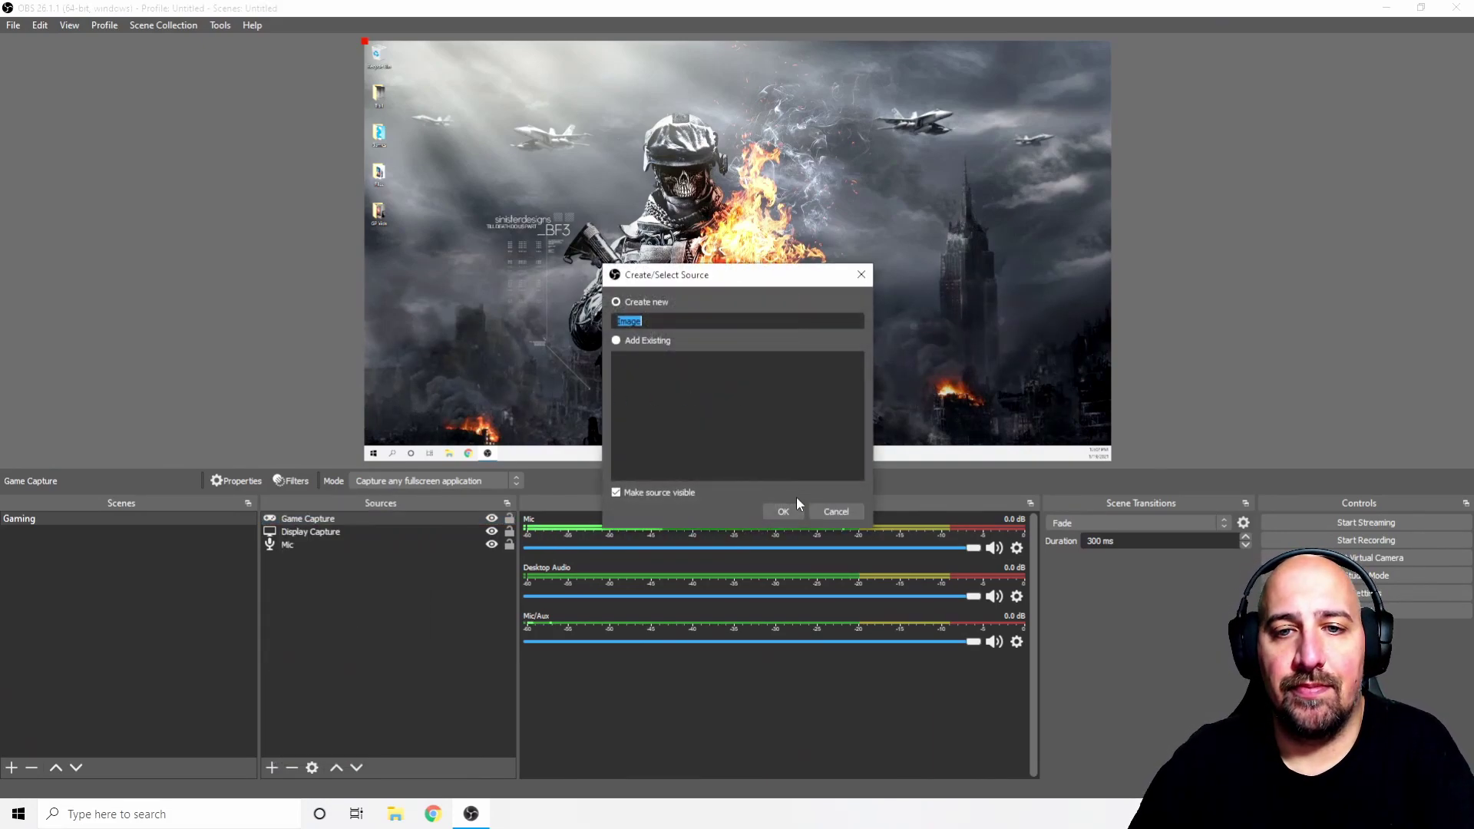
{"action": "left_click", "coordinate": [797, 510]}
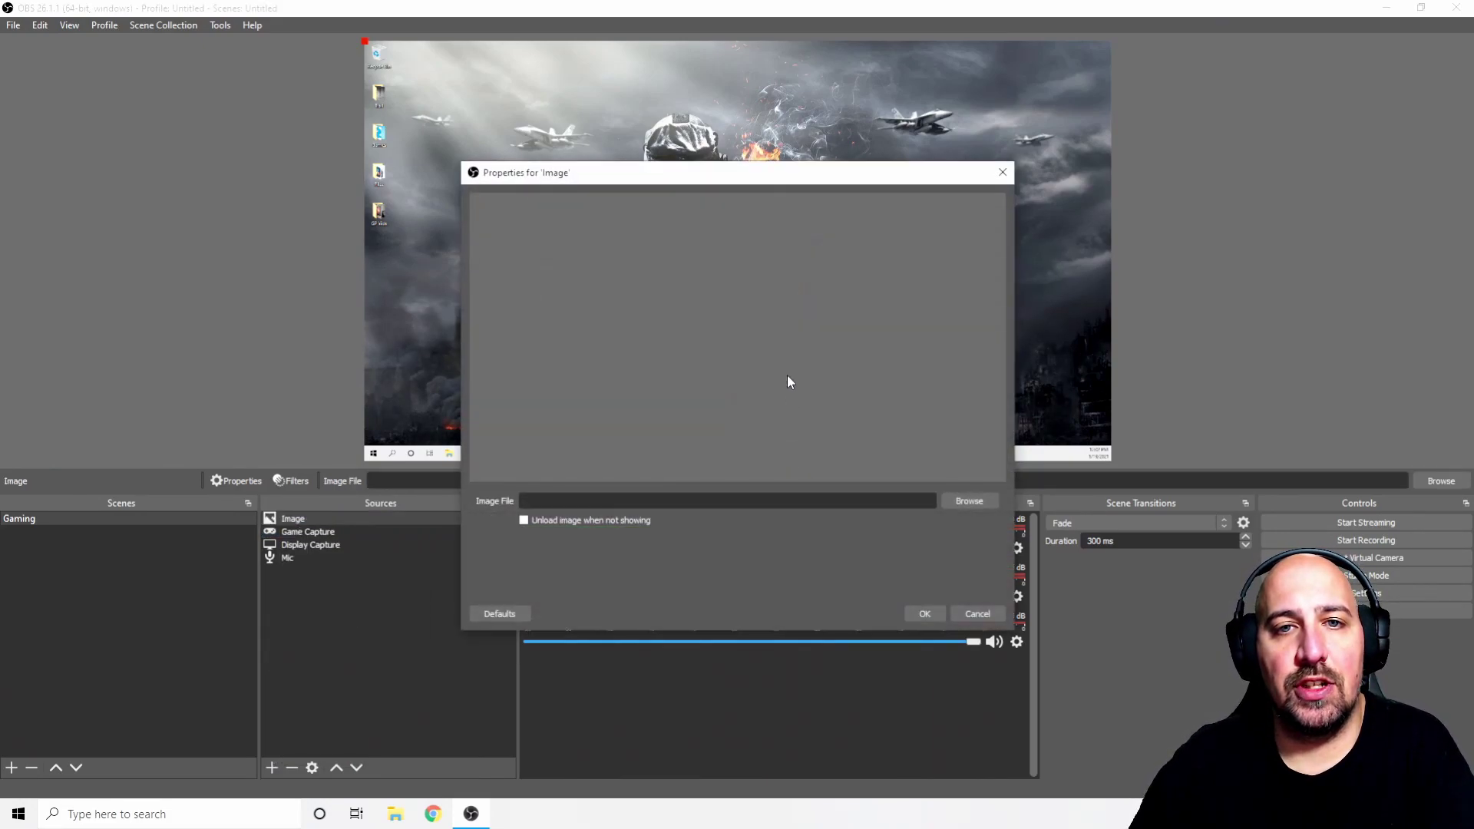
- Load the deer picture 00000122.JPG from the Desktop's Trail folder into the Image source and accept its properties
{"action": "left_click", "coordinate": [973, 502]}
{"action": "left_click", "coordinate": [549, 398]}
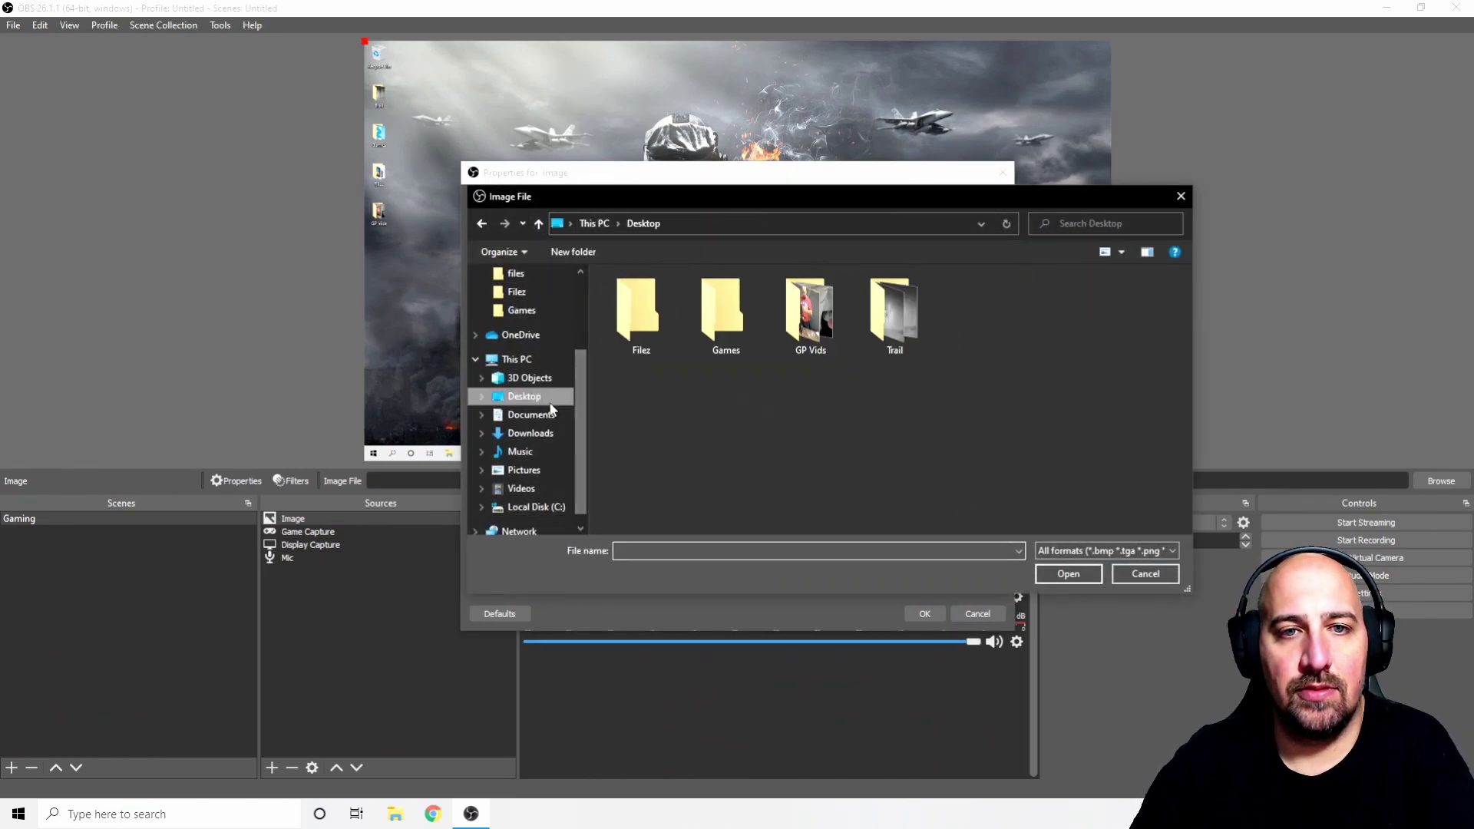
{"action": "double_click", "coordinate": [875, 311]}
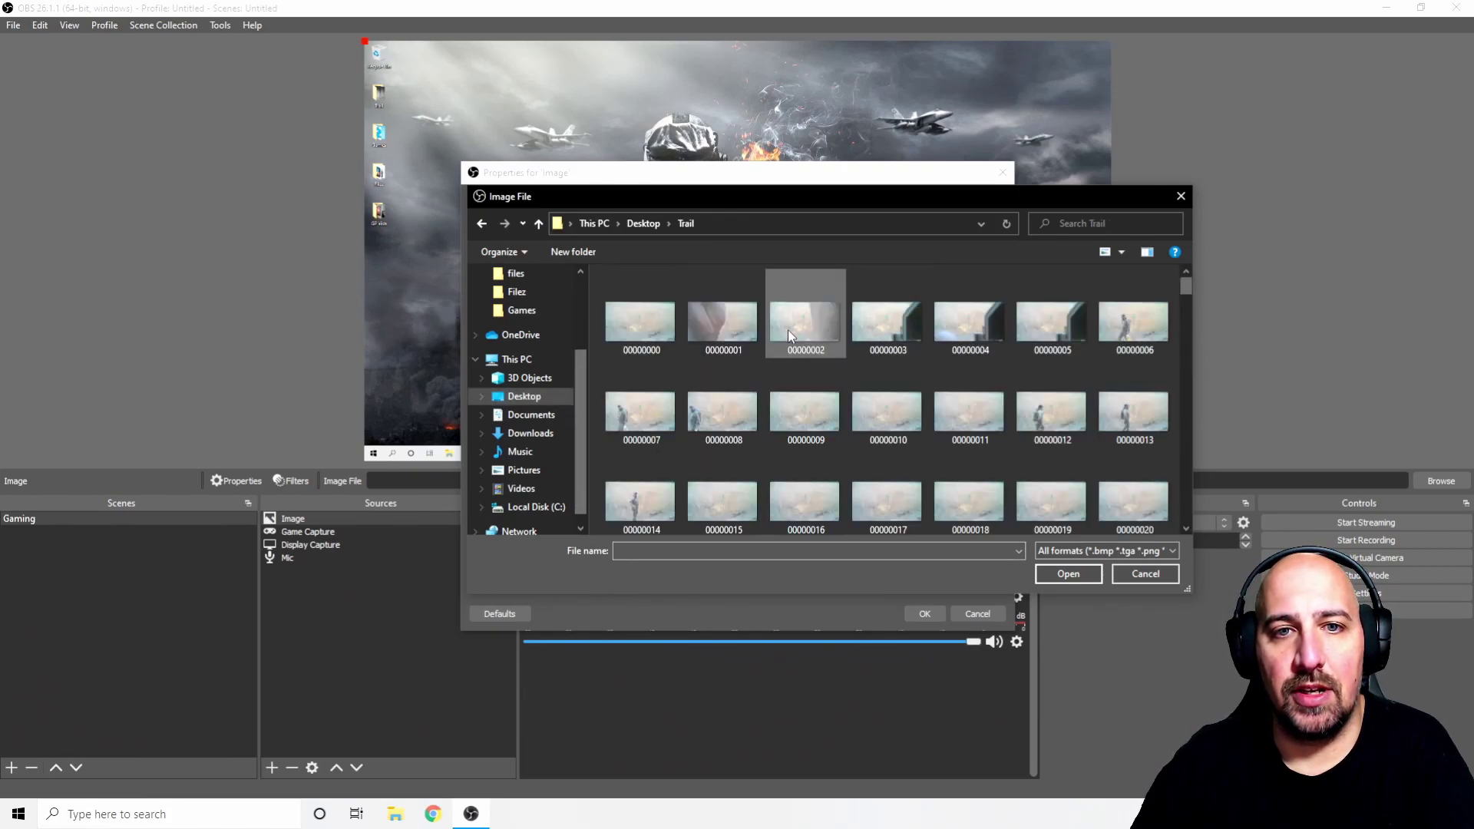
{"action": "scroll", "coordinate": [819, 450], "scroll_direction": "down", "scroll_amount": 3}
{"action": "scroll", "coordinate": [911, 460], "scroll_direction": "down", "scroll_amount": 5}
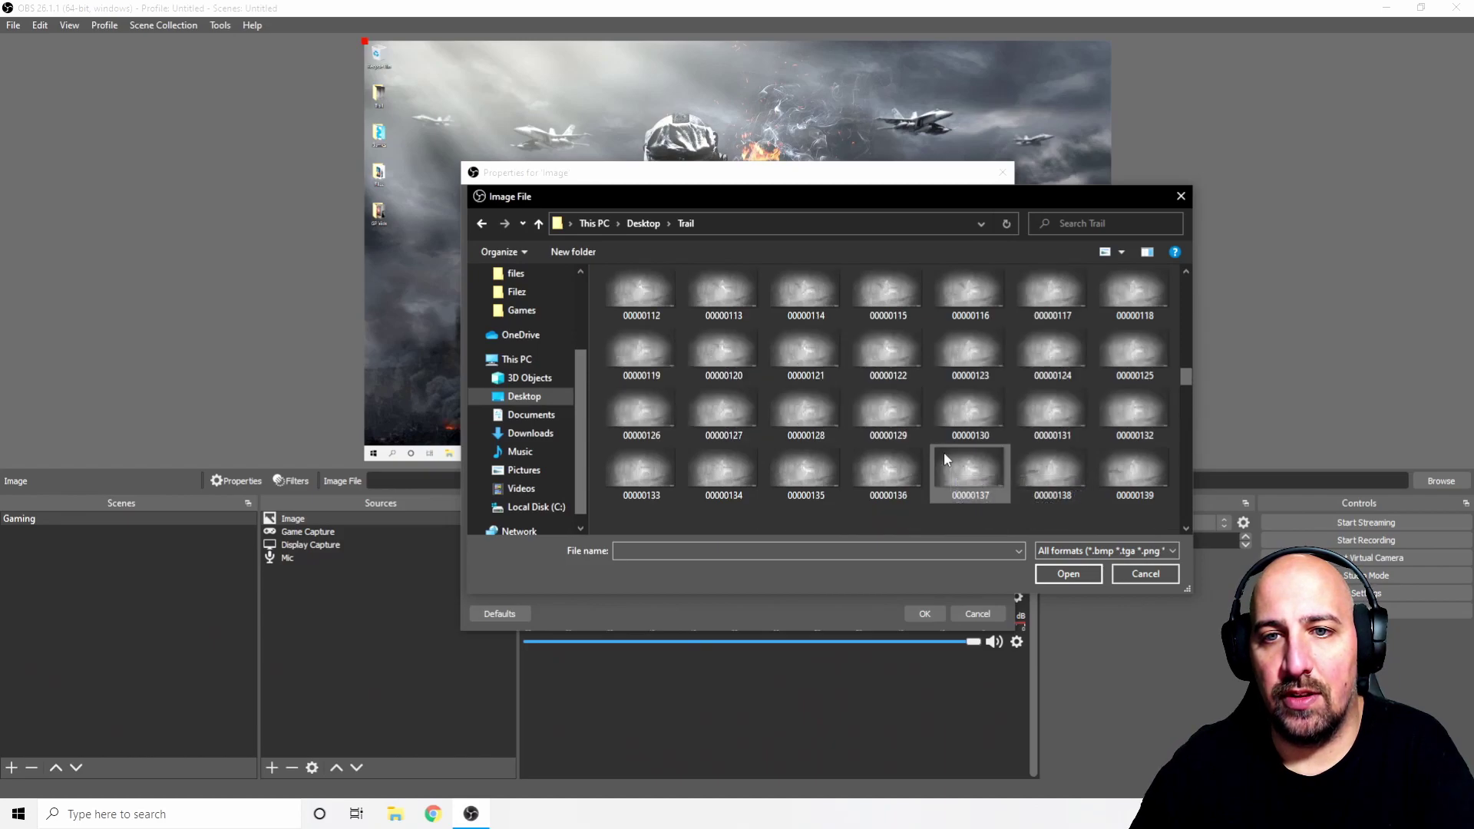
{"action": "double_click", "coordinate": [888, 343]}
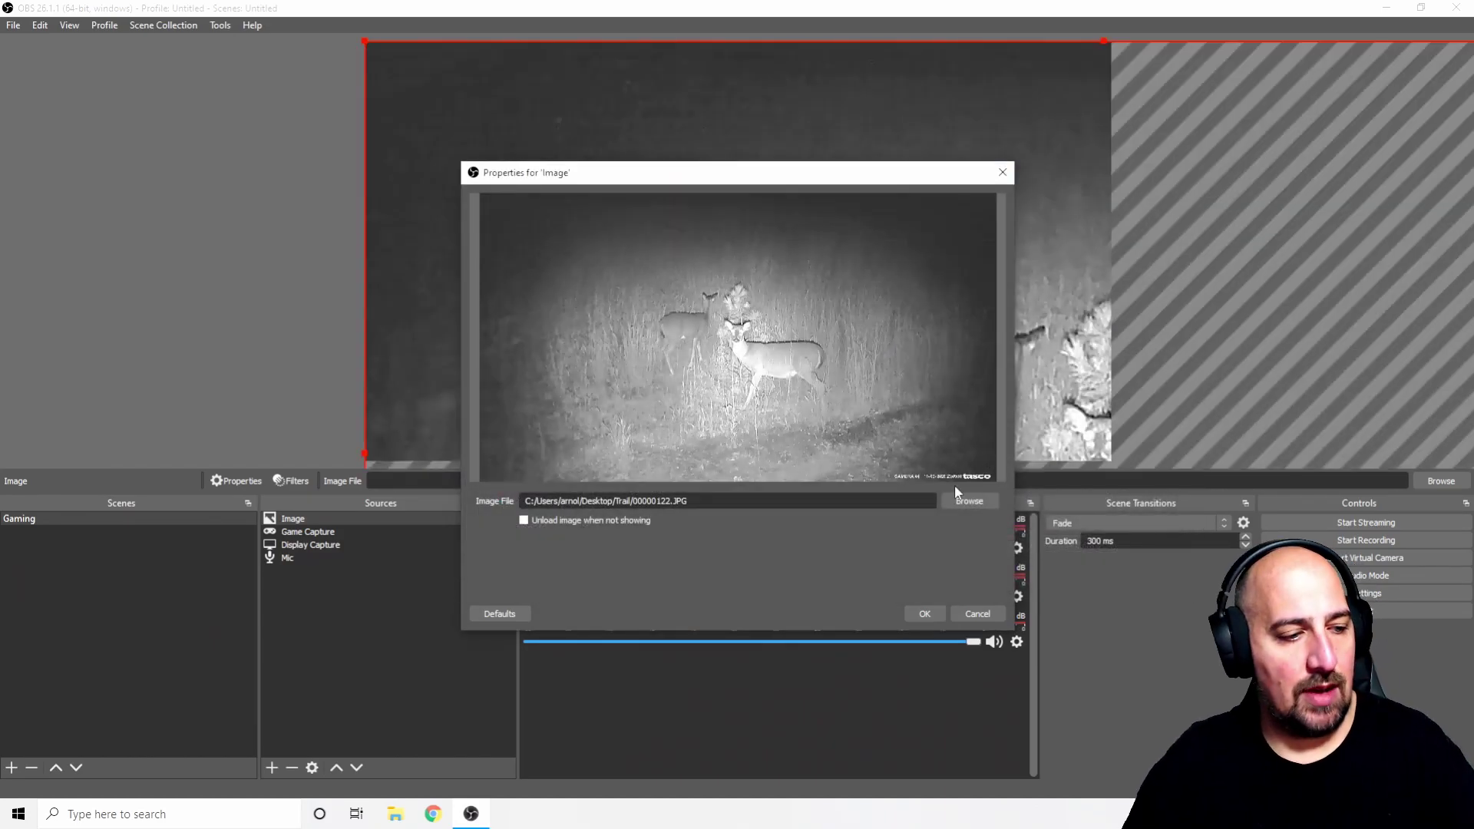
{"action": "left_click", "coordinate": [929, 616]}
- Scale the deer image down to about 30% of the canvas width and place it in the canvas's upper-left corner
{"action": "left_click_drag", "start_coordinate": [992, 224], "coordinate": [543, 233]}
{"action": "left_click_drag", "start_coordinate": [840, 227], "coordinate": [680, 243]}
{"action": "left_click_drag", "start_coordinate": [1200, 94], "coordinate": [504, 405]}
{"action": "left_click_drag", "start_coordinate": [379, 422], "coordinate": [662, 62]}
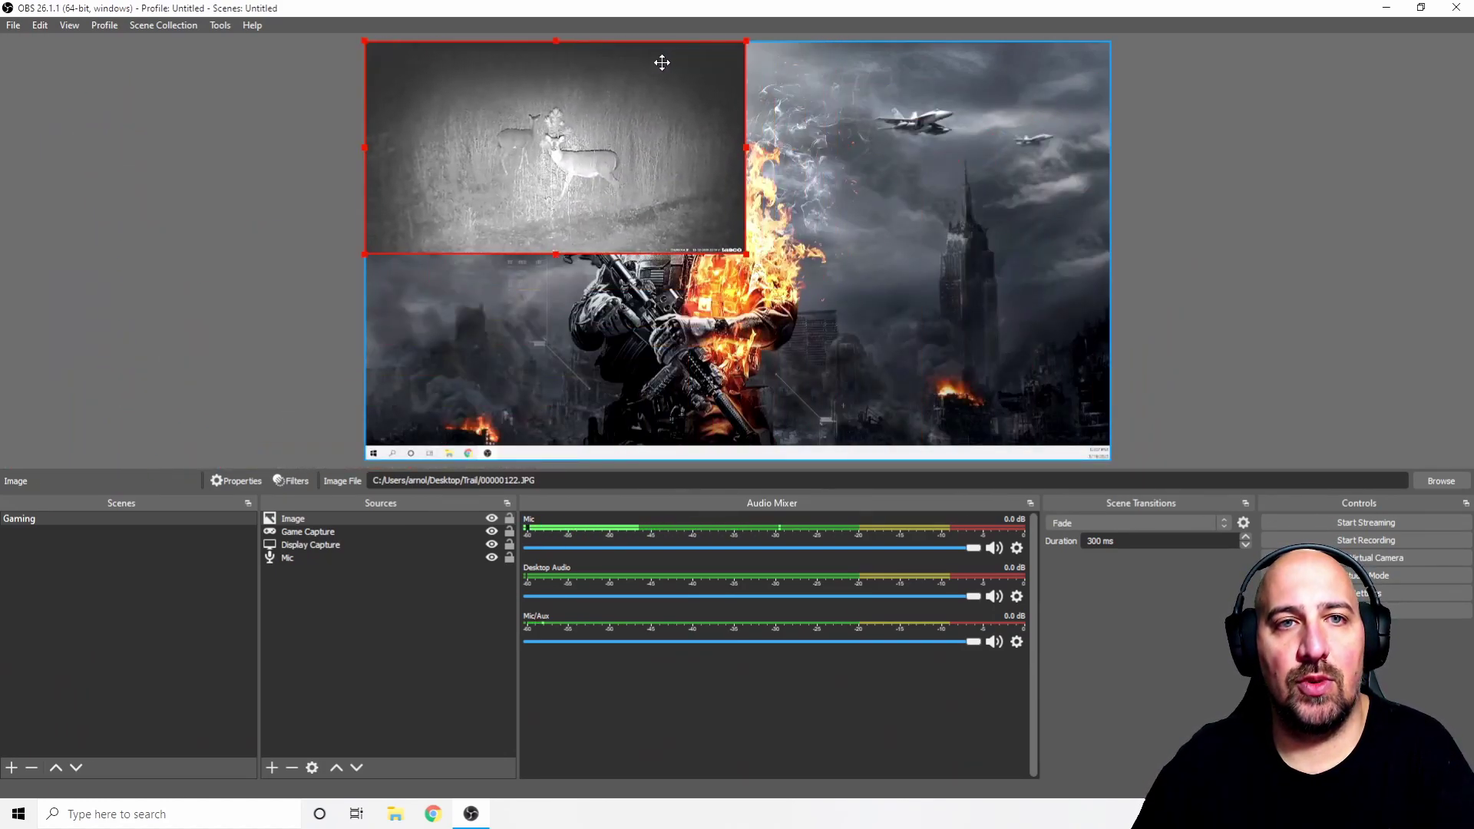
{"action": "left_click_drag", "start_coordinate": [746, 254], "coordinate": [588, 166]}
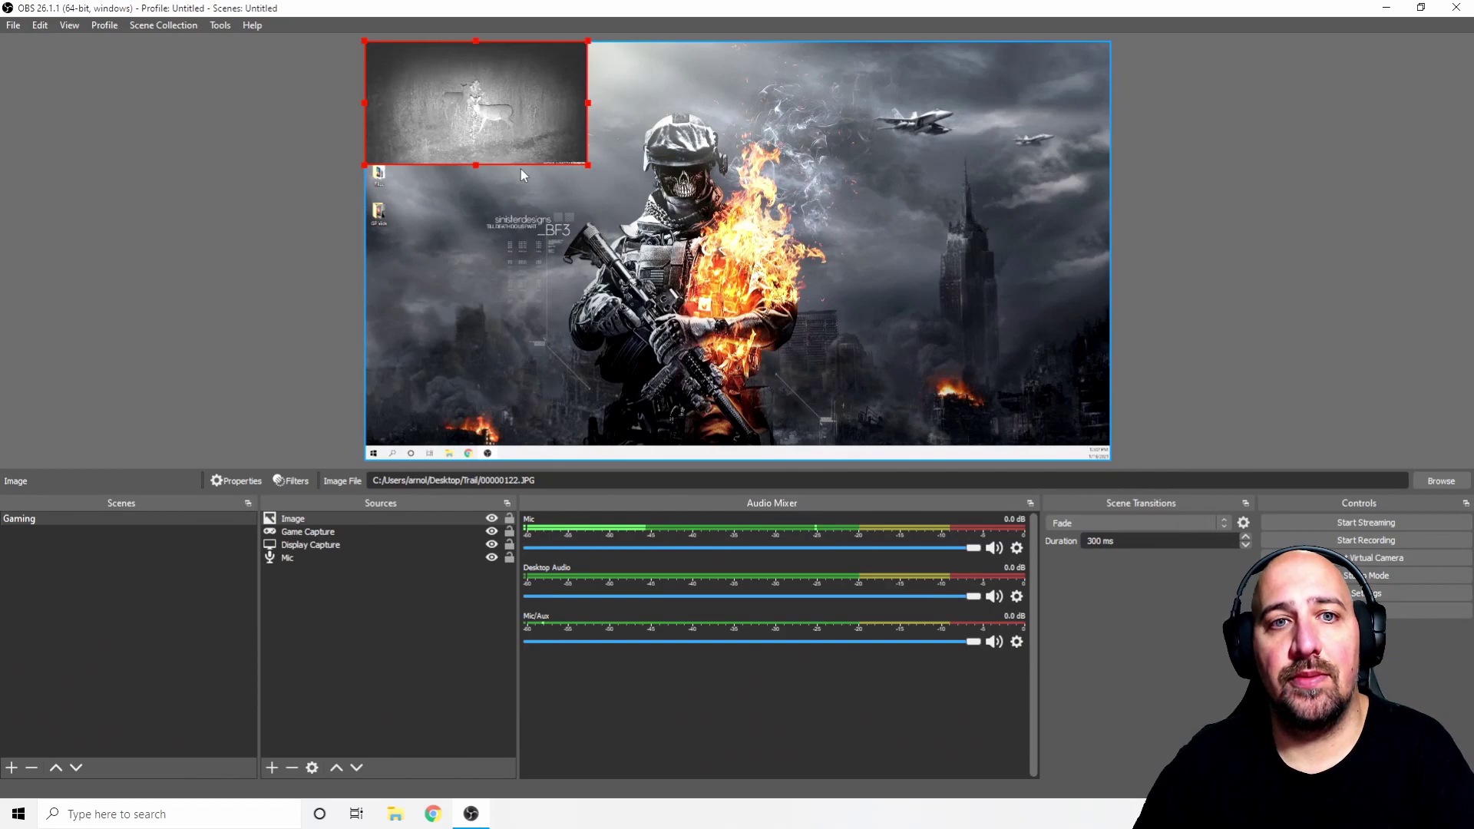
- Move the Image source beneath Display Capture in the source order and return it to the top of the list
{"action": "left_click", "coordinate": [399, 649]}
{"action": "left_click_drag", "start_coordinate": [334, 520], "coordinate": [364, 550]}
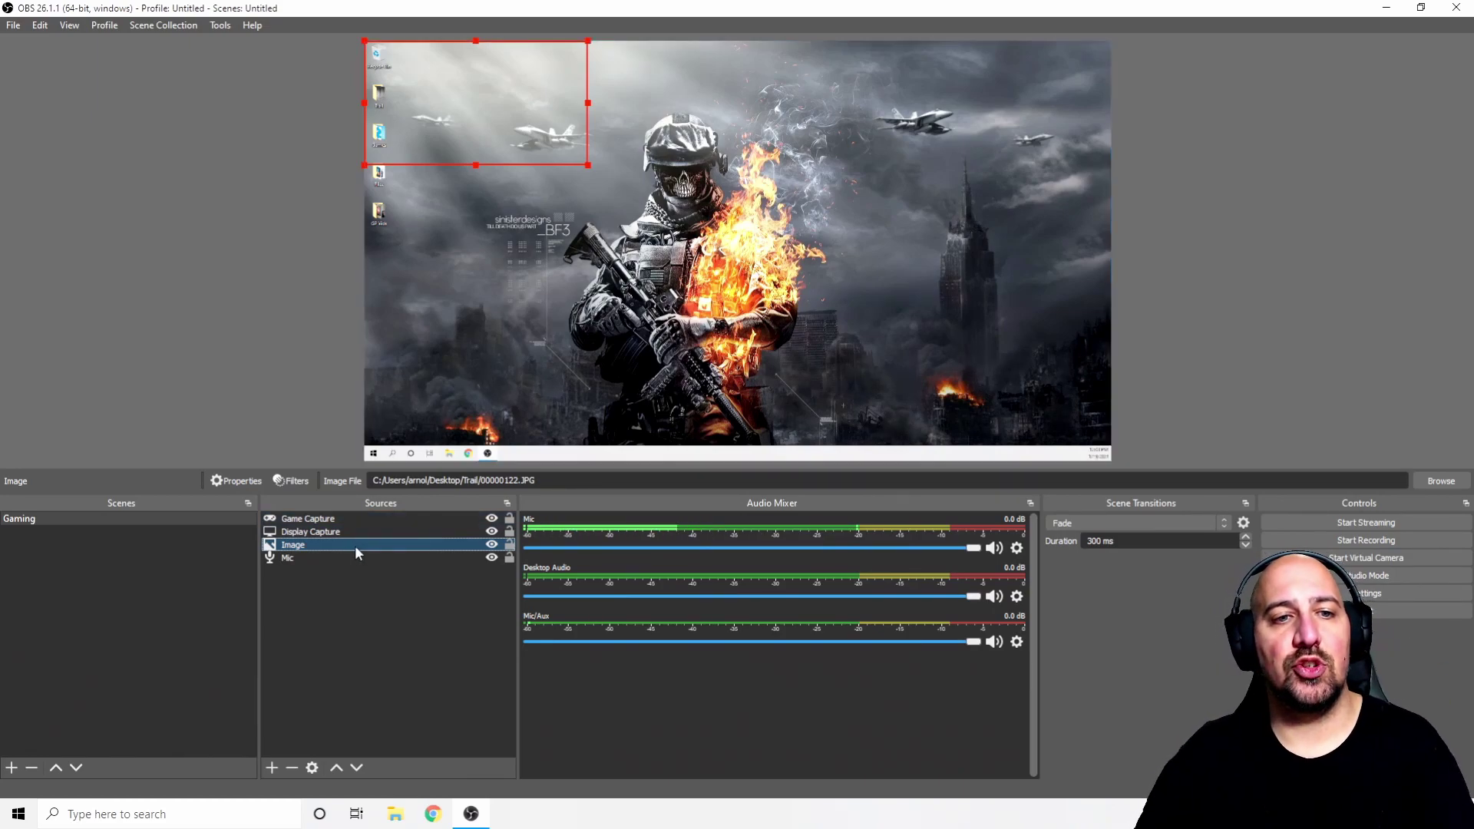
{"action": "left_click_drag", "start_coordinate": [361, 541], "coordinate": [361, 515]}
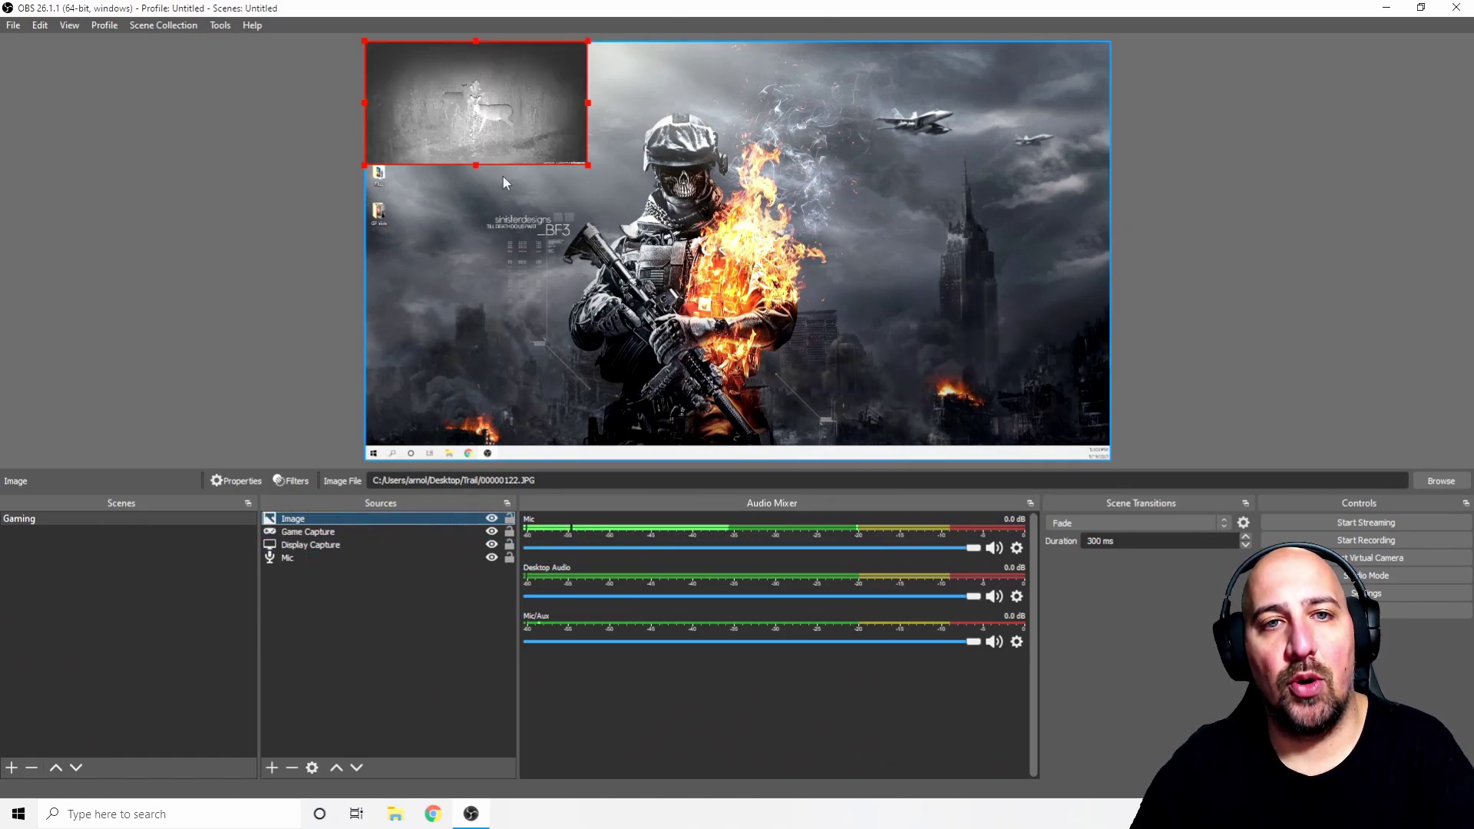
{"action": "left_click", "coordinate": [660, 337]}
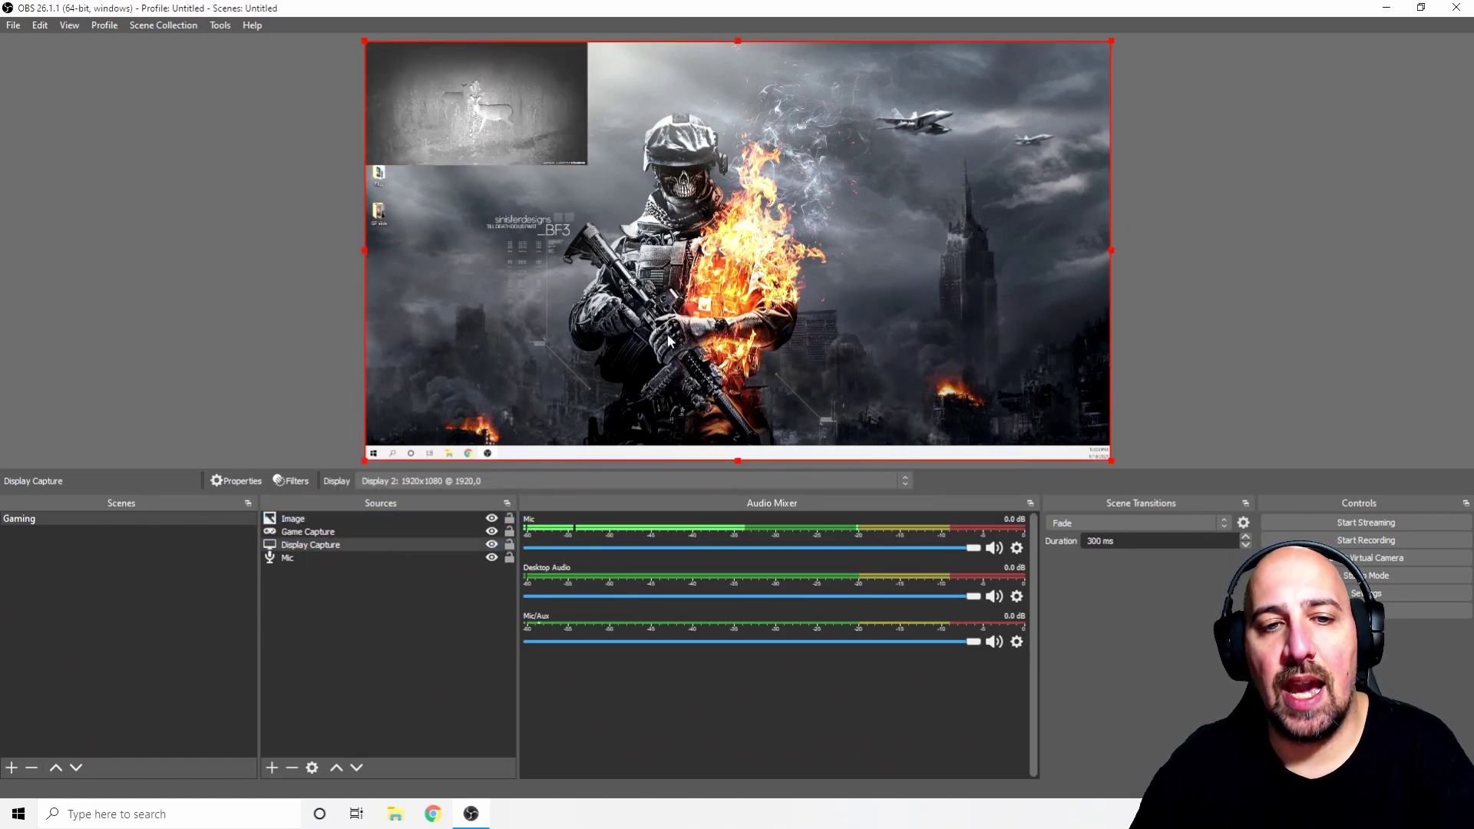
{"action": "left_click", "coordinate": [550, 136]}
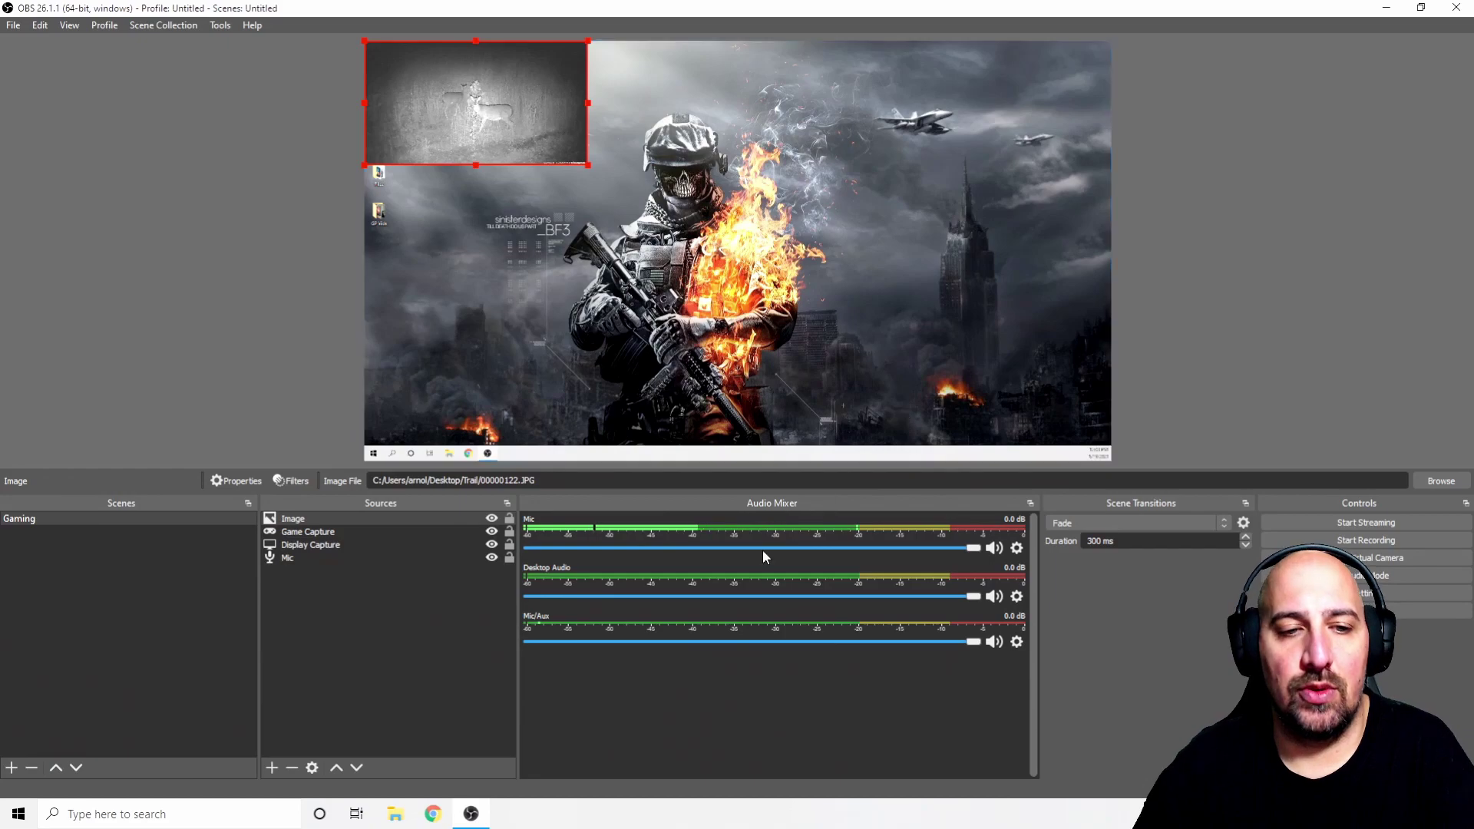
- Add a new Image Slide Show source to the Gaming scene with the default name
{"action": "left_click", "coordinate": [272, 768]}
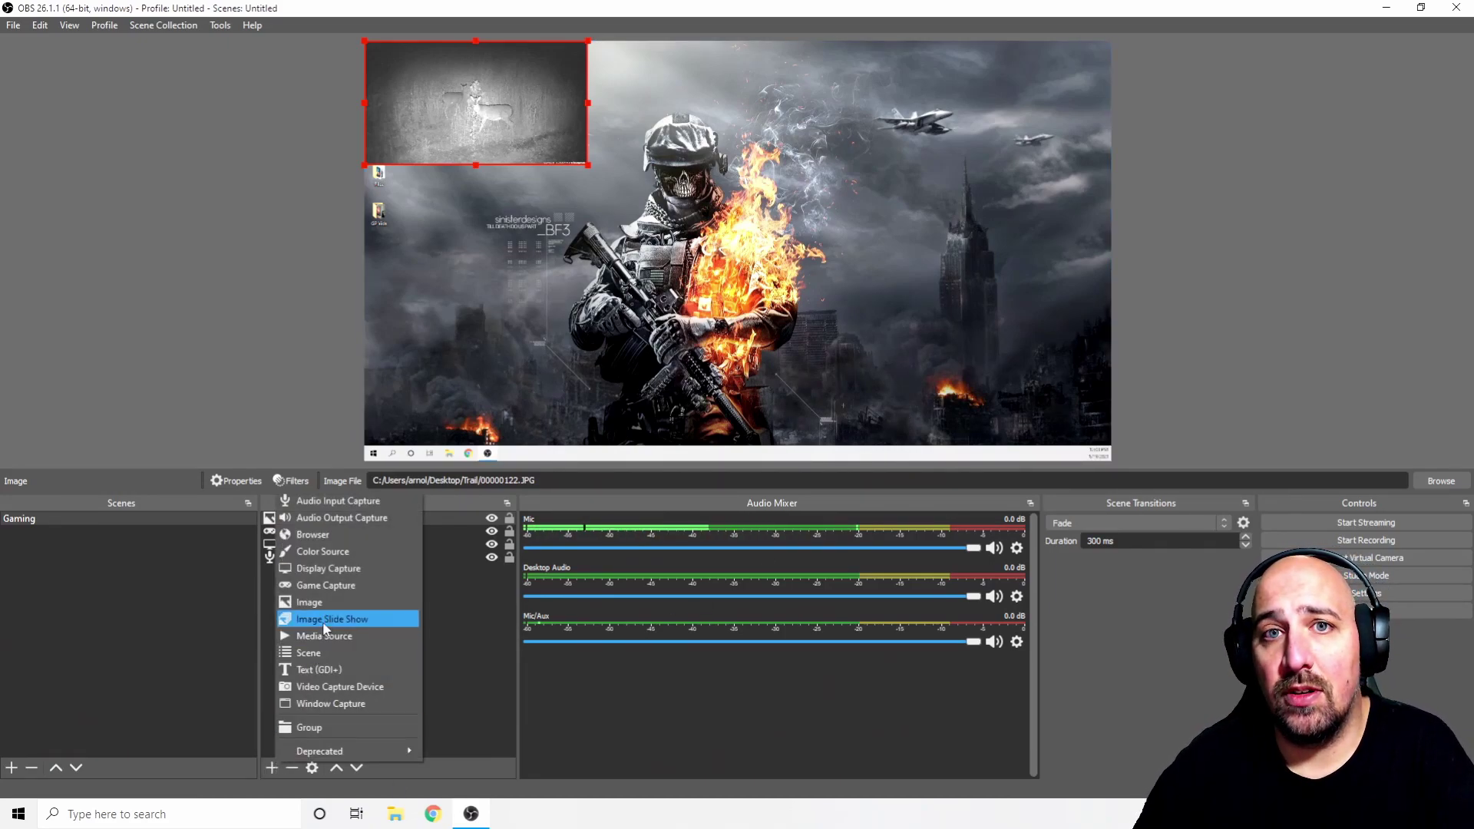
{"action": "left_click", "coordinate": [322, 620]}
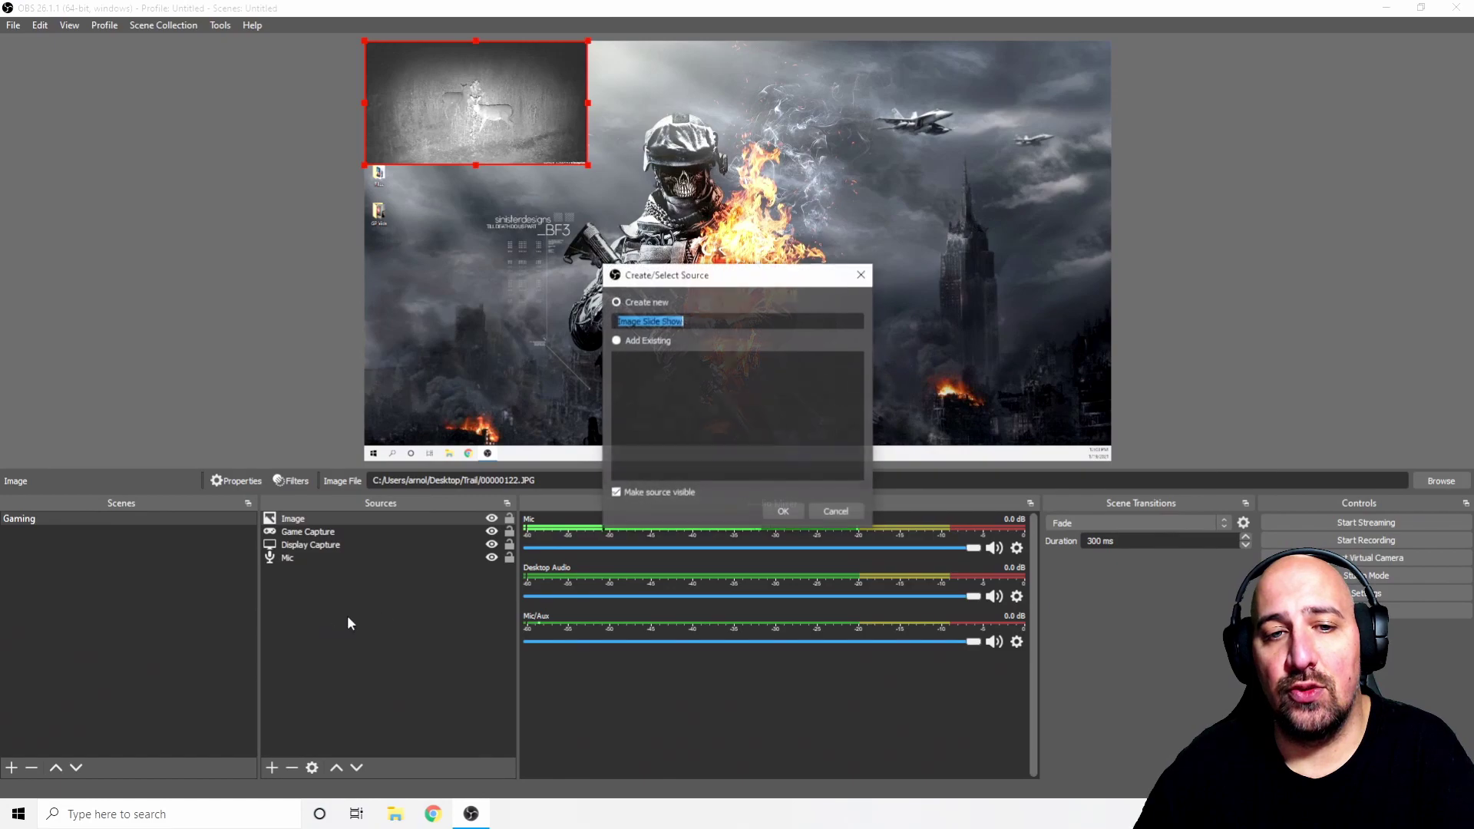
{"action": "left_click", "coordinate": [791, 513]}
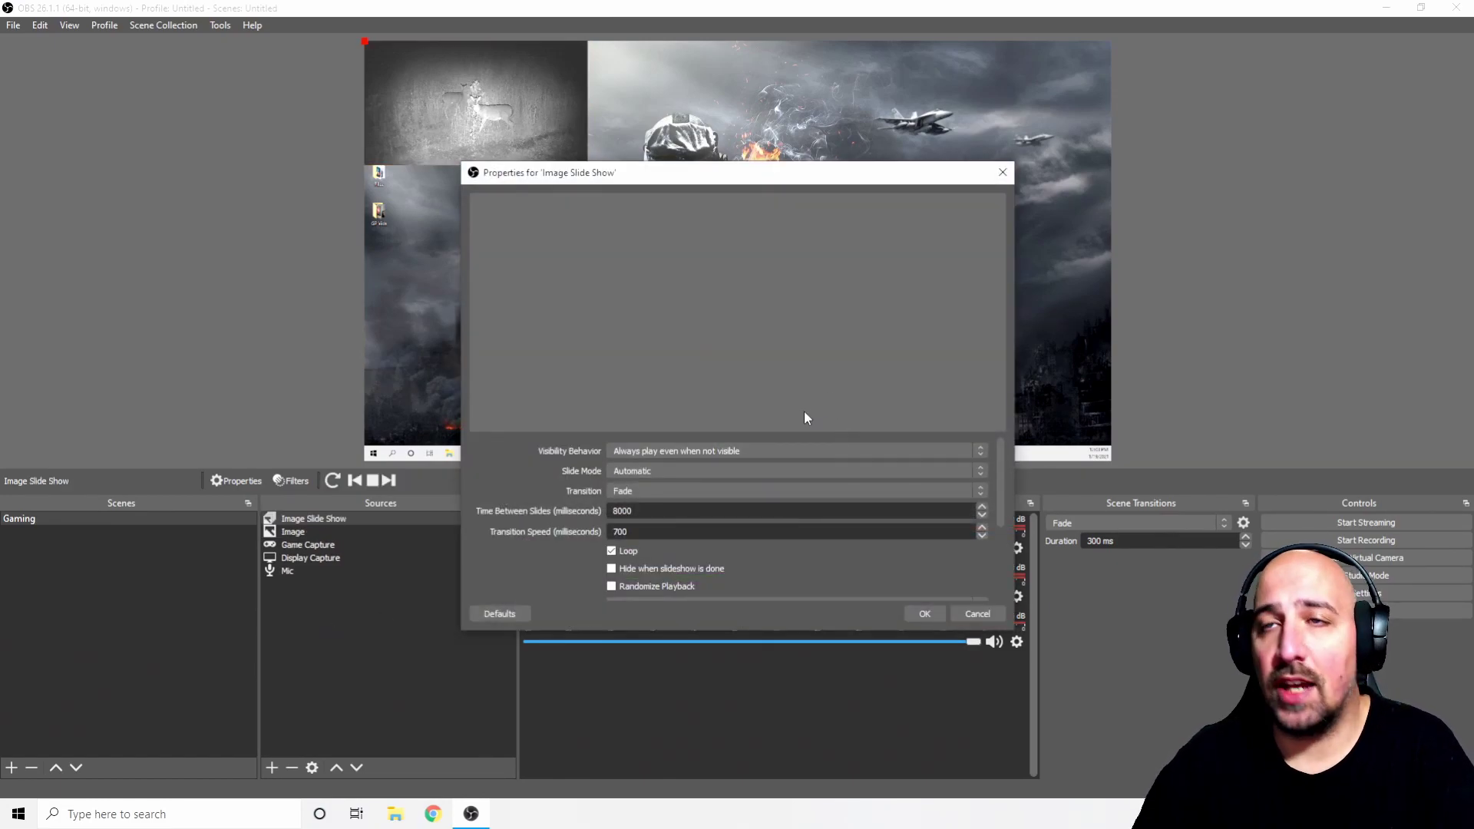
- Examine the slide show's slide mode, transition, timing, playback and image file options, and cancel its properties
{"action": "left_click", "coordinate": [717, 469]}
{"action": "left_click", "coordinate": [711, 483]}
{"action": "left_click", "coordinate": [694, 492]}
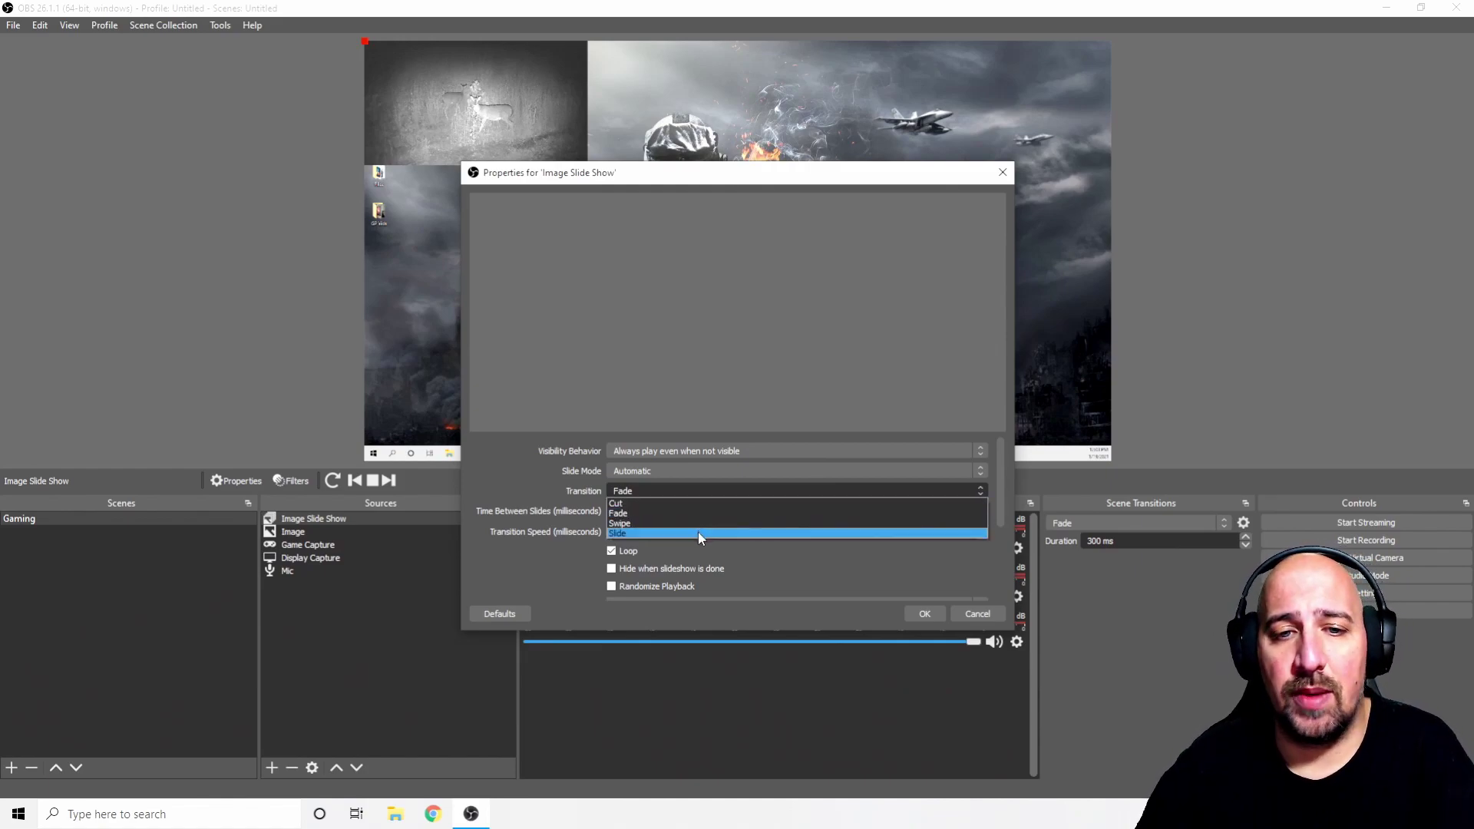
{"action": "left_click", "coordinate": [777, 565]}
{"action": "scroll", "coordinate": [778, 556], "scroll_direction": "down", "scroll_amount": 1}
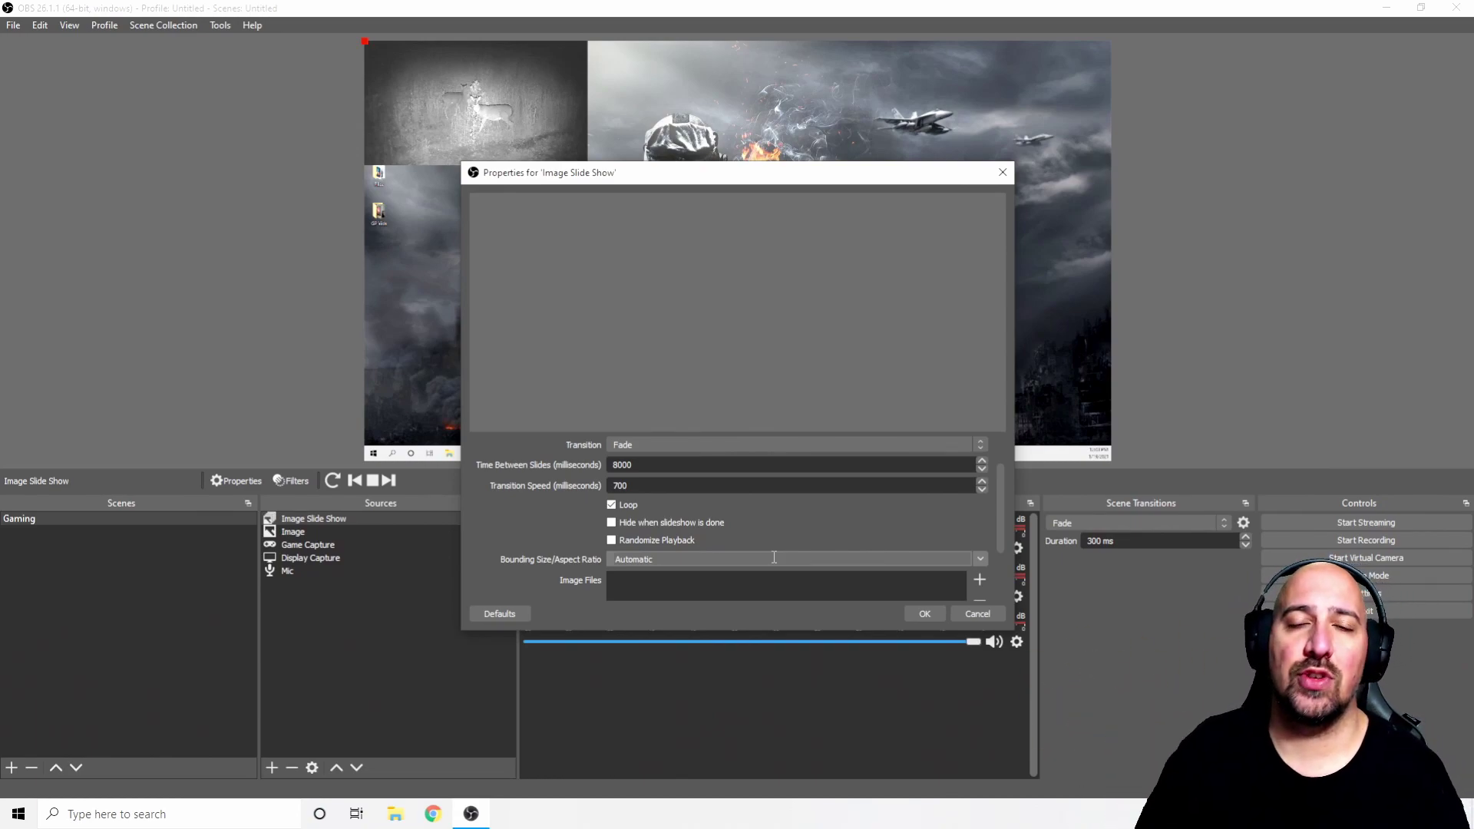
{"action": "scroll", "coordinate": [781, 513], "scroll_direction": "down", "scroll_amount": 3}
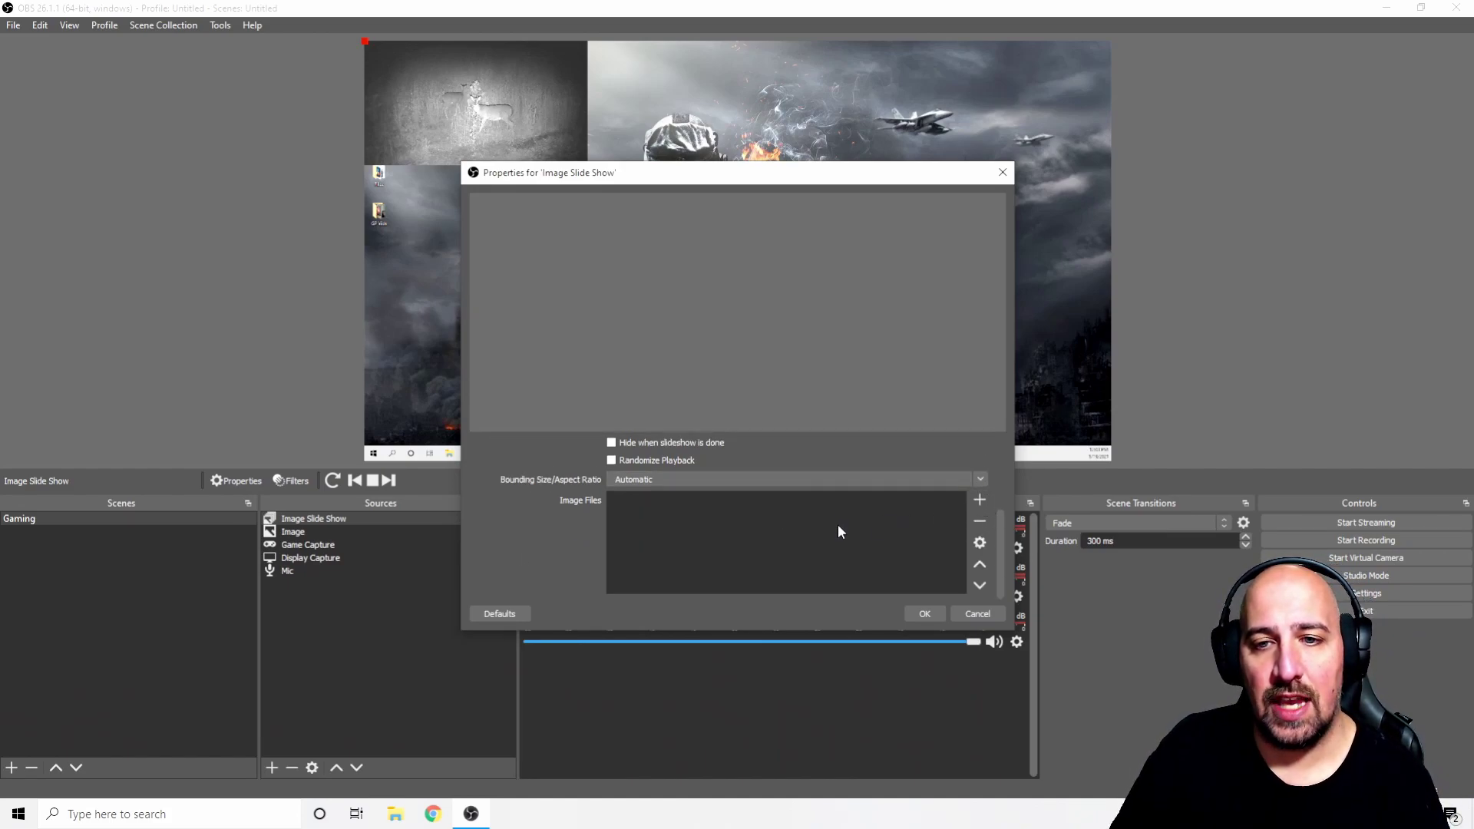
{"action": "scroll", "coordinate": [838, 541], "scroll_direction": "up", "scroll_amount": 3}
{"action": "scroll", "coordinate": [839, 543], "scroll_direction": "down", "scroll_amount": 3}
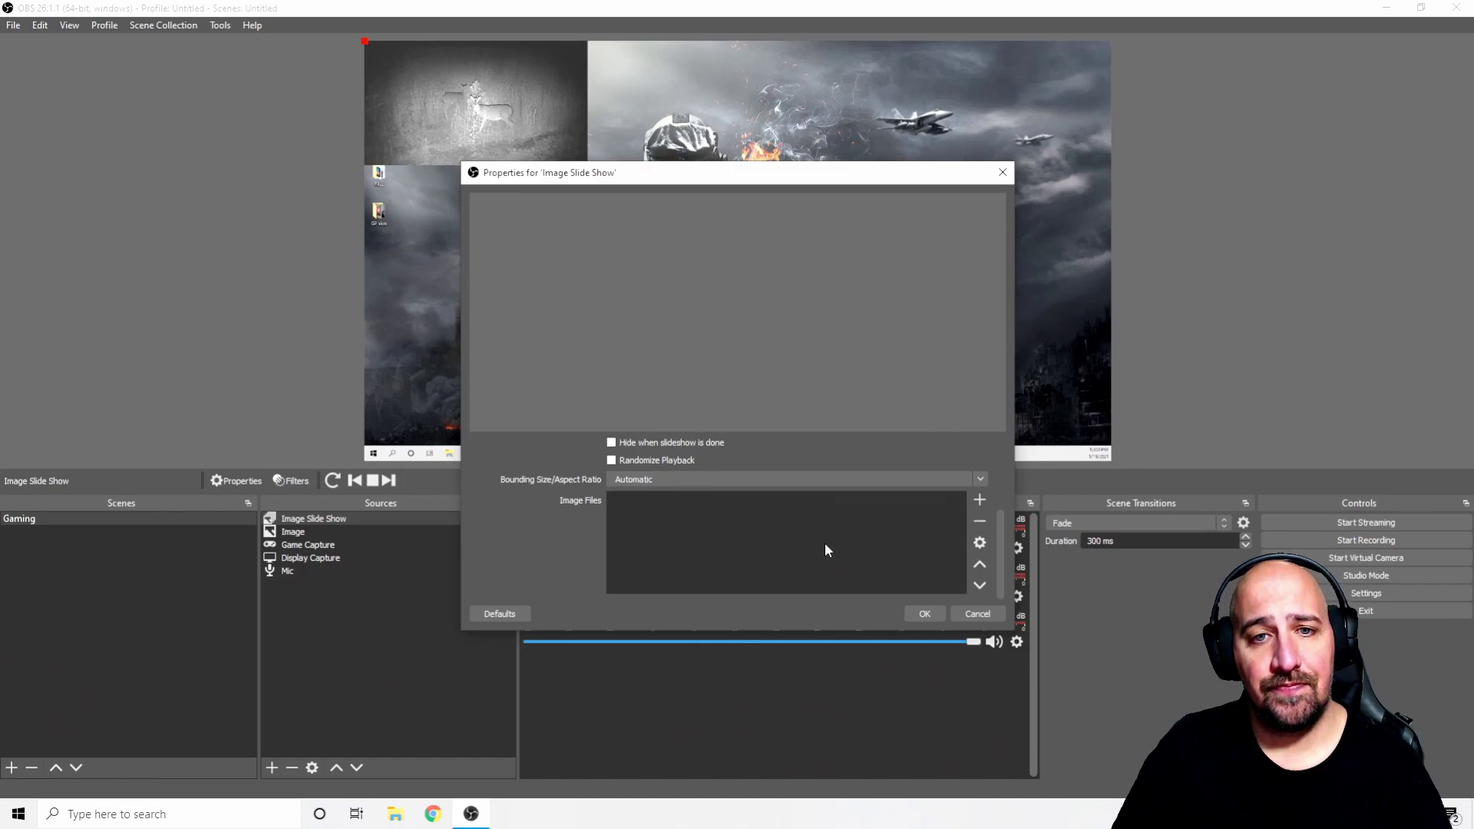
{"action": "scroll", "coordinate": [821, 544], "scroll_direction": "up", "scroll_amount": 3}
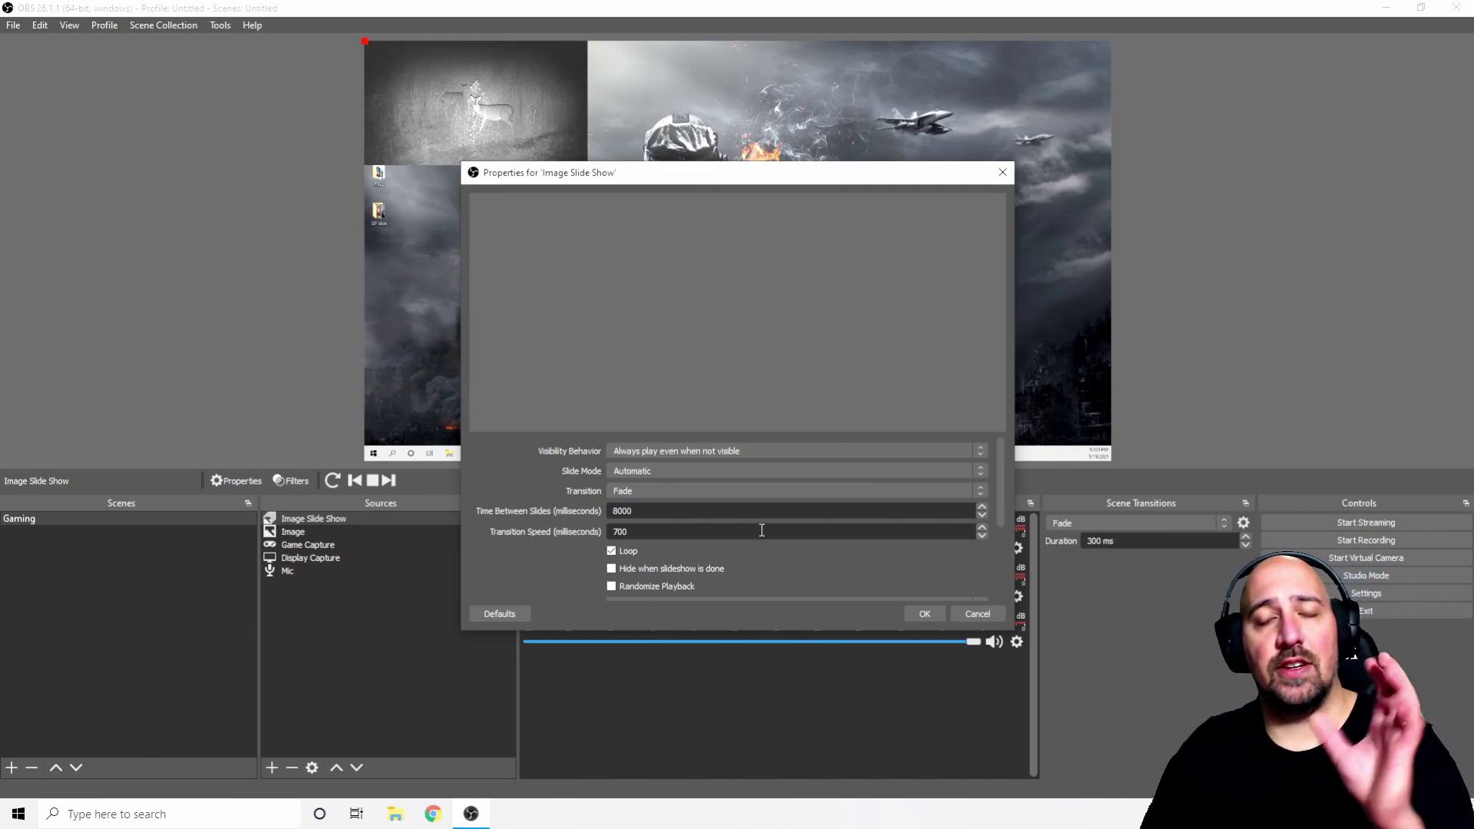
{"action": "left_click", "coordinate": [994, 611]}
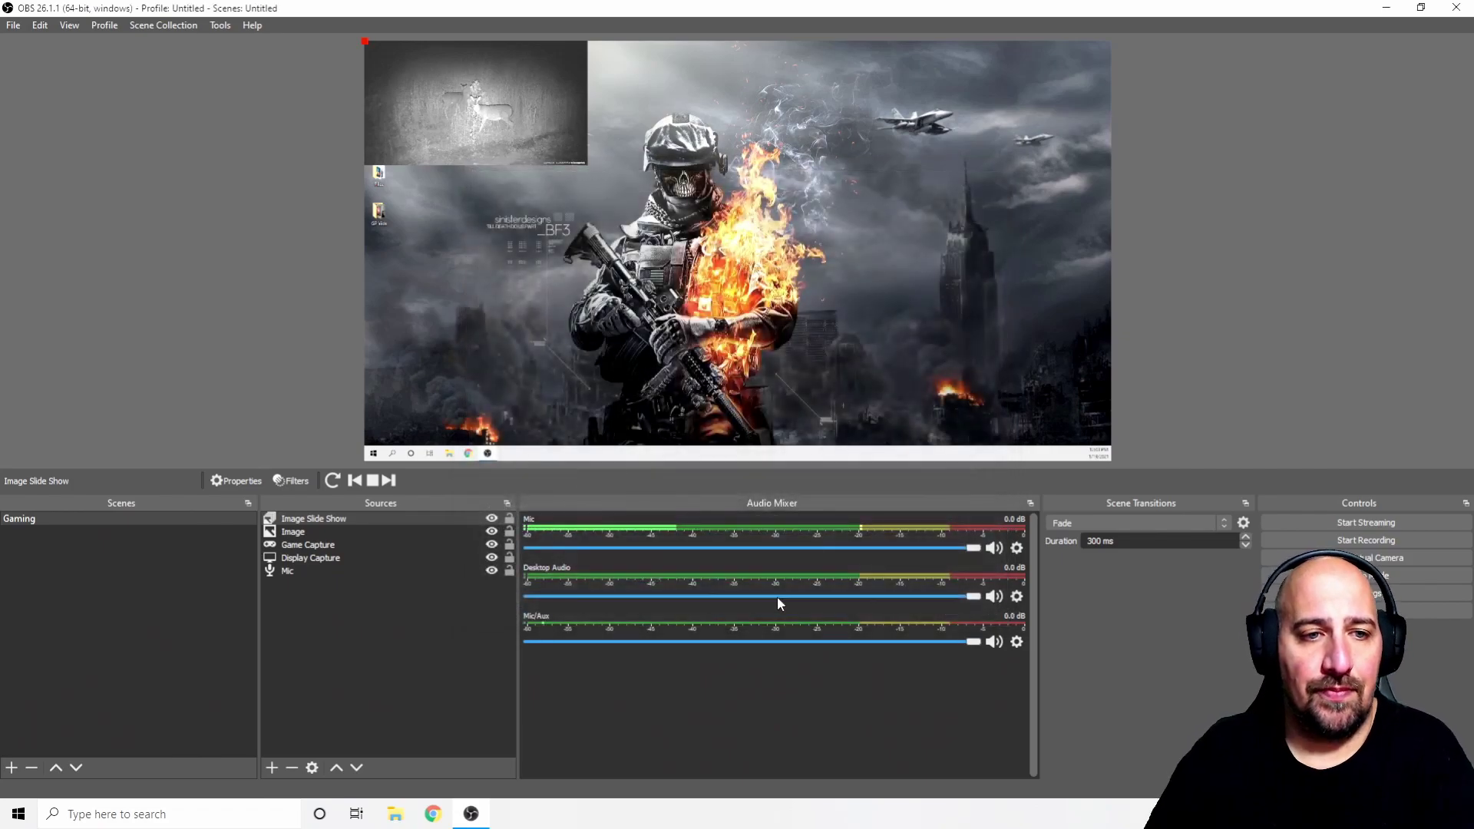
- Add a new Media Source to the Gaming scene and cancel its properties without choosing a file
{"action": "left_click", "coordinate": [272, 768]}
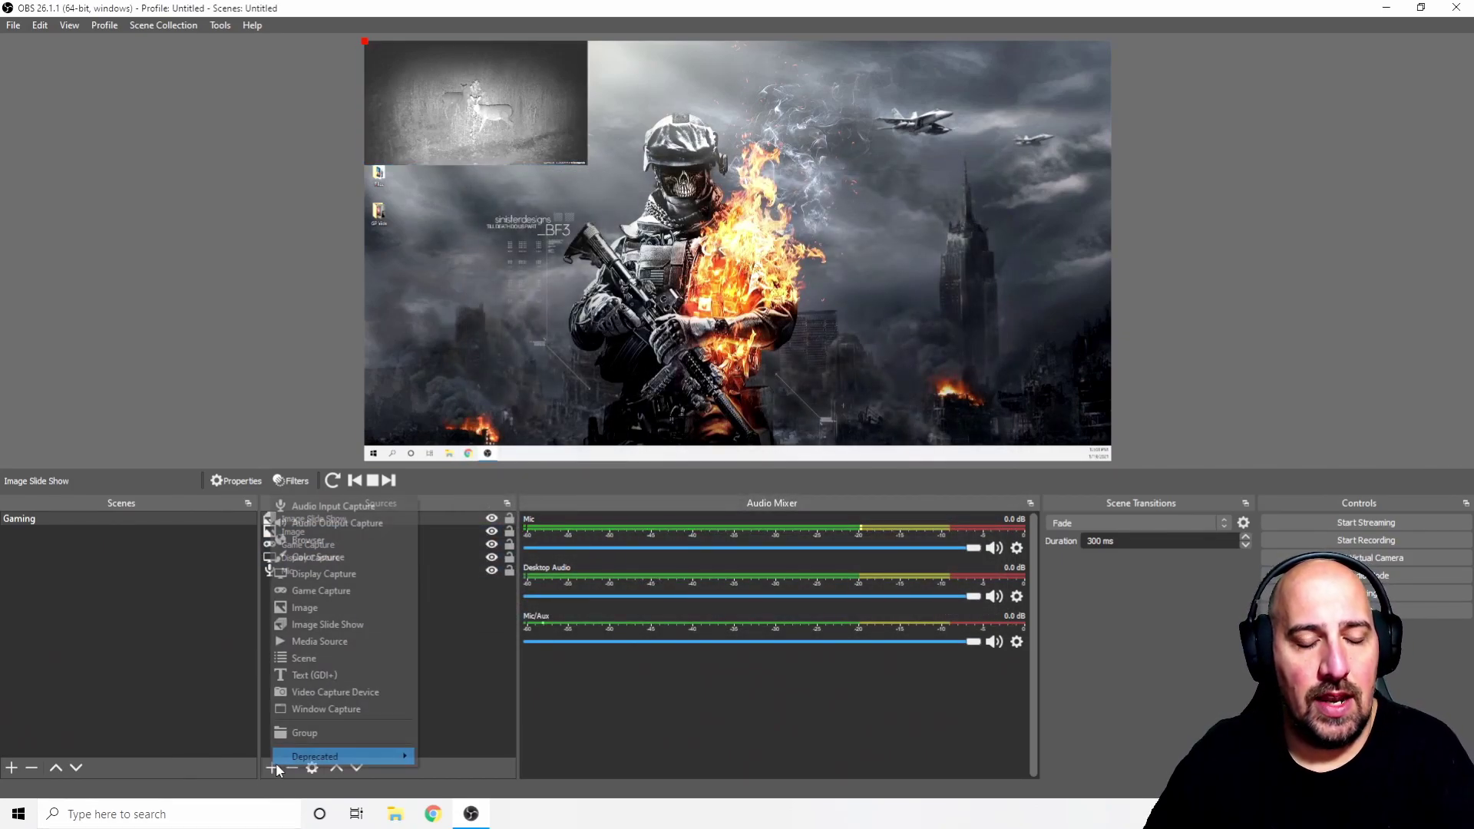
{"action": "left_click", "coordinate": [311, 644]}
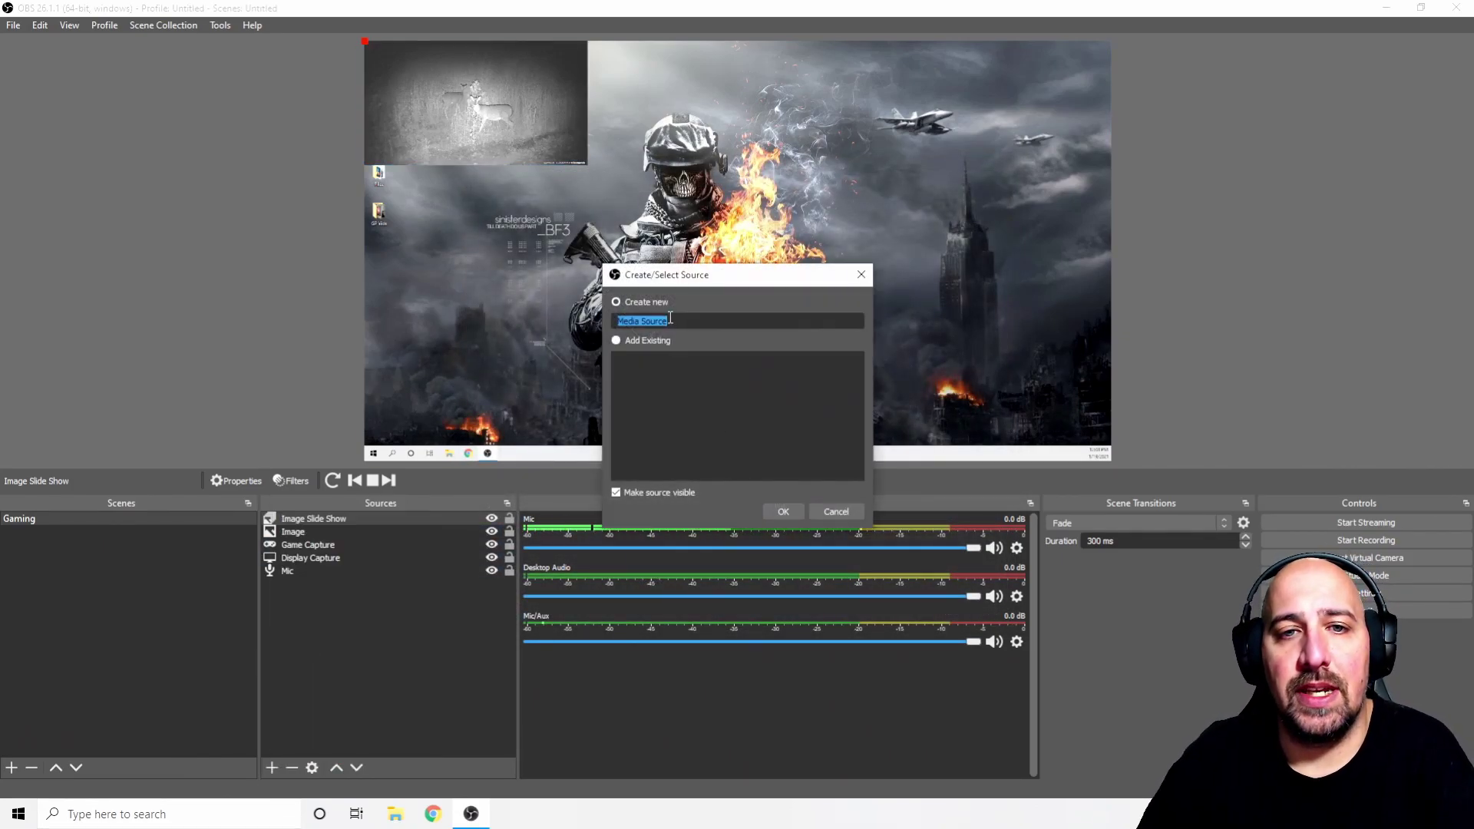
{"action": "left_click", "coordinate": [783, 511]}
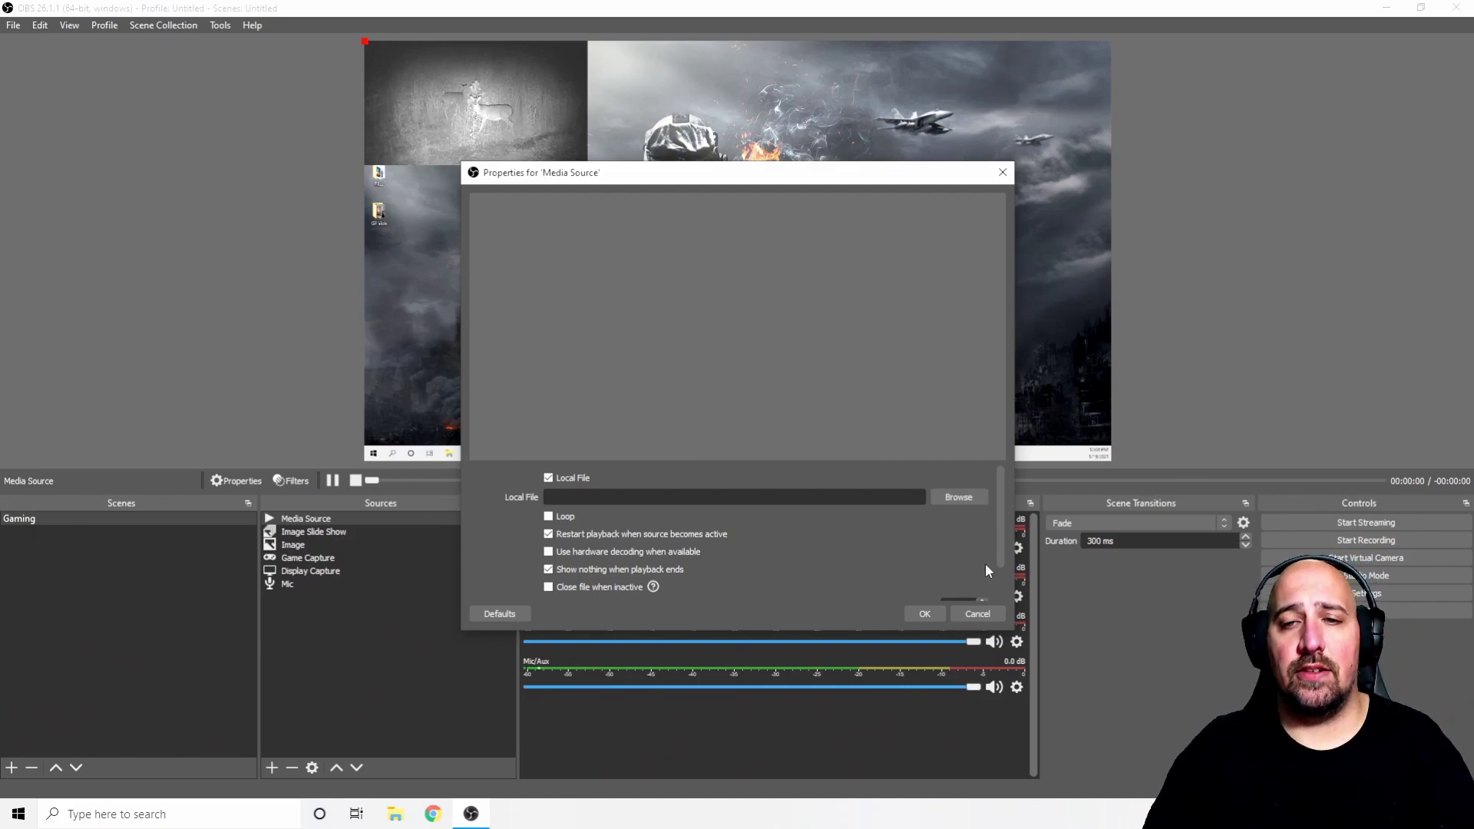
{"action": "left_click", "coordinate": [984, 618]}
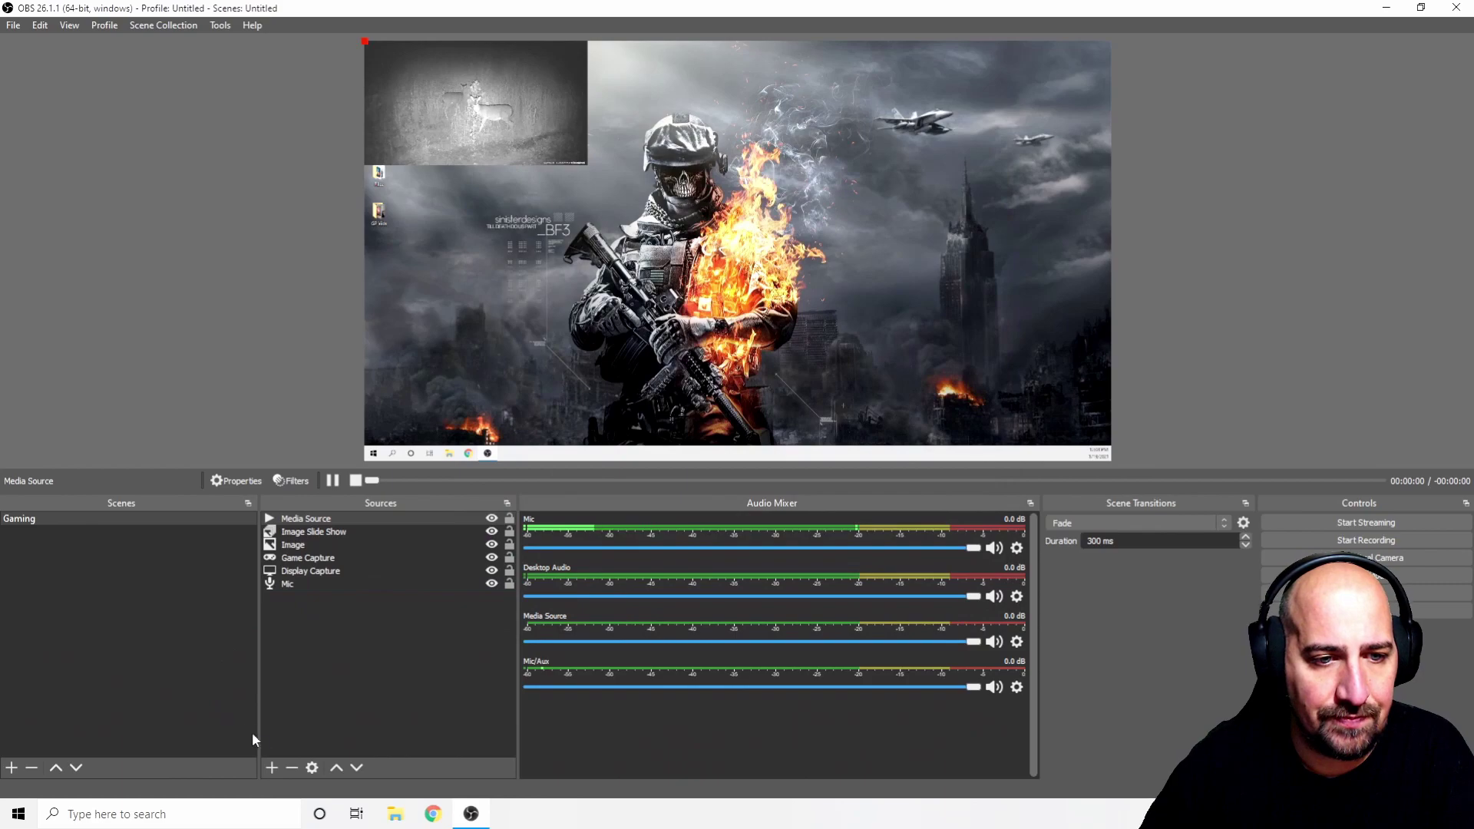
- Add a new Text (GDI+) source to the Gaming scene with the default name
{"action": "left_click", "coordinate": [271, 768]}
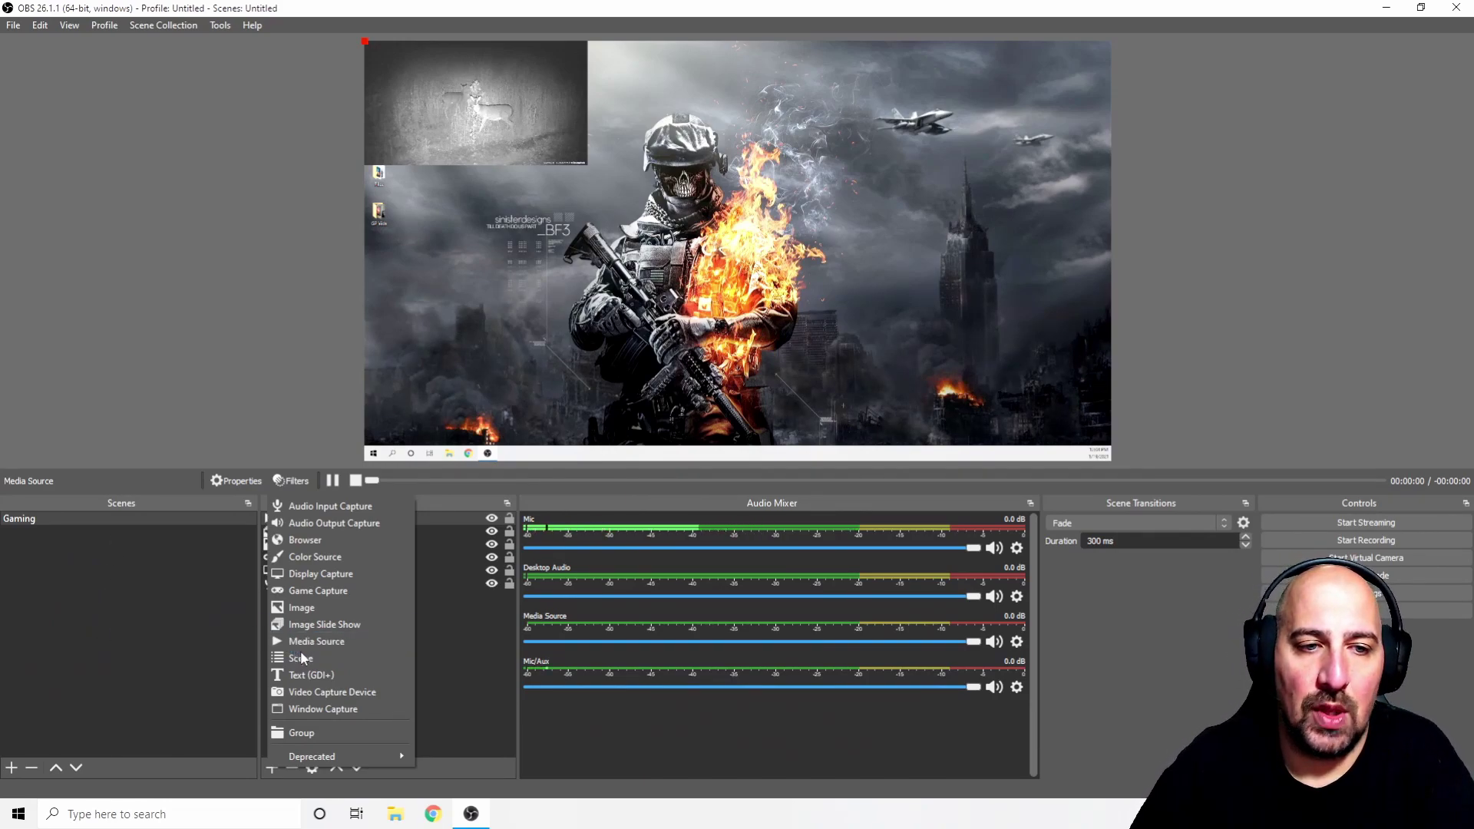
{"action": "left_click", "coordinate": [293, 761]}
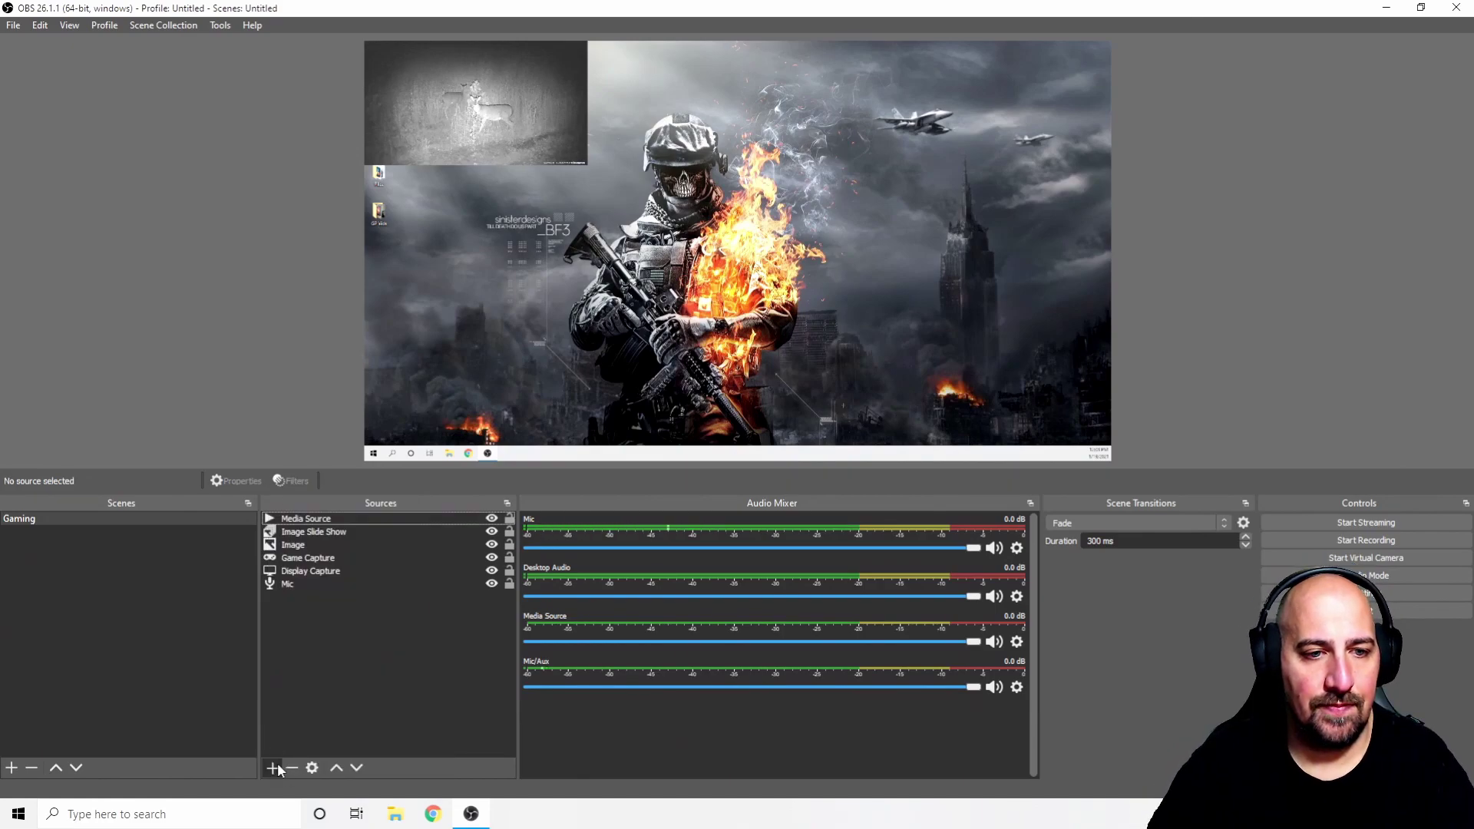
{"action": "left_click", "coordinate": [273, 768]}
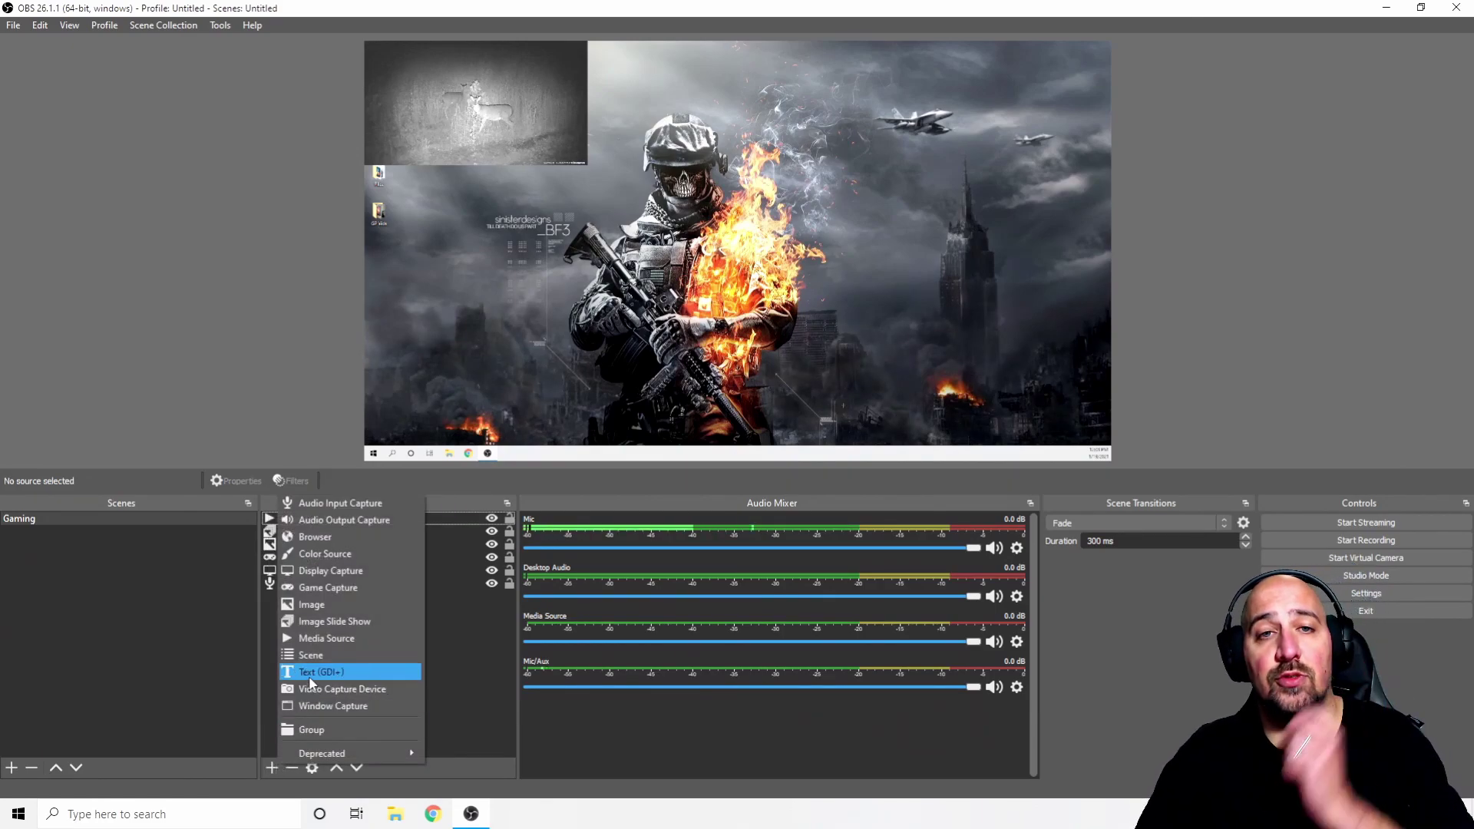
{"action": "left_click", "coordinate": [308, 673]}
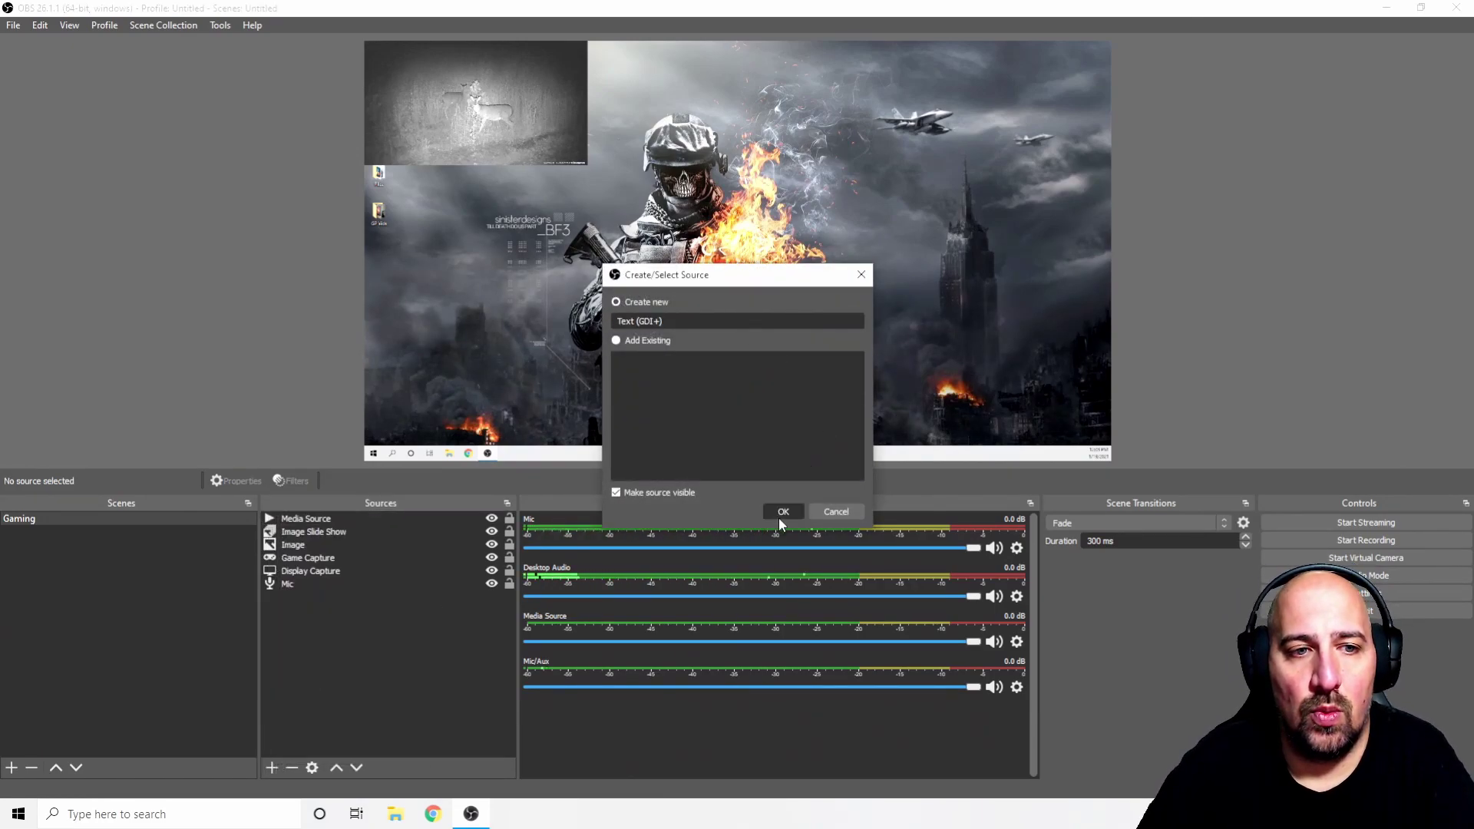
{"action": "left_click", "coordinate": [778, 516]}
- Enter "The PyRo" as the content of the Text (GDI+) source
{"action": "left_click", "coordinate": [677, 503]}
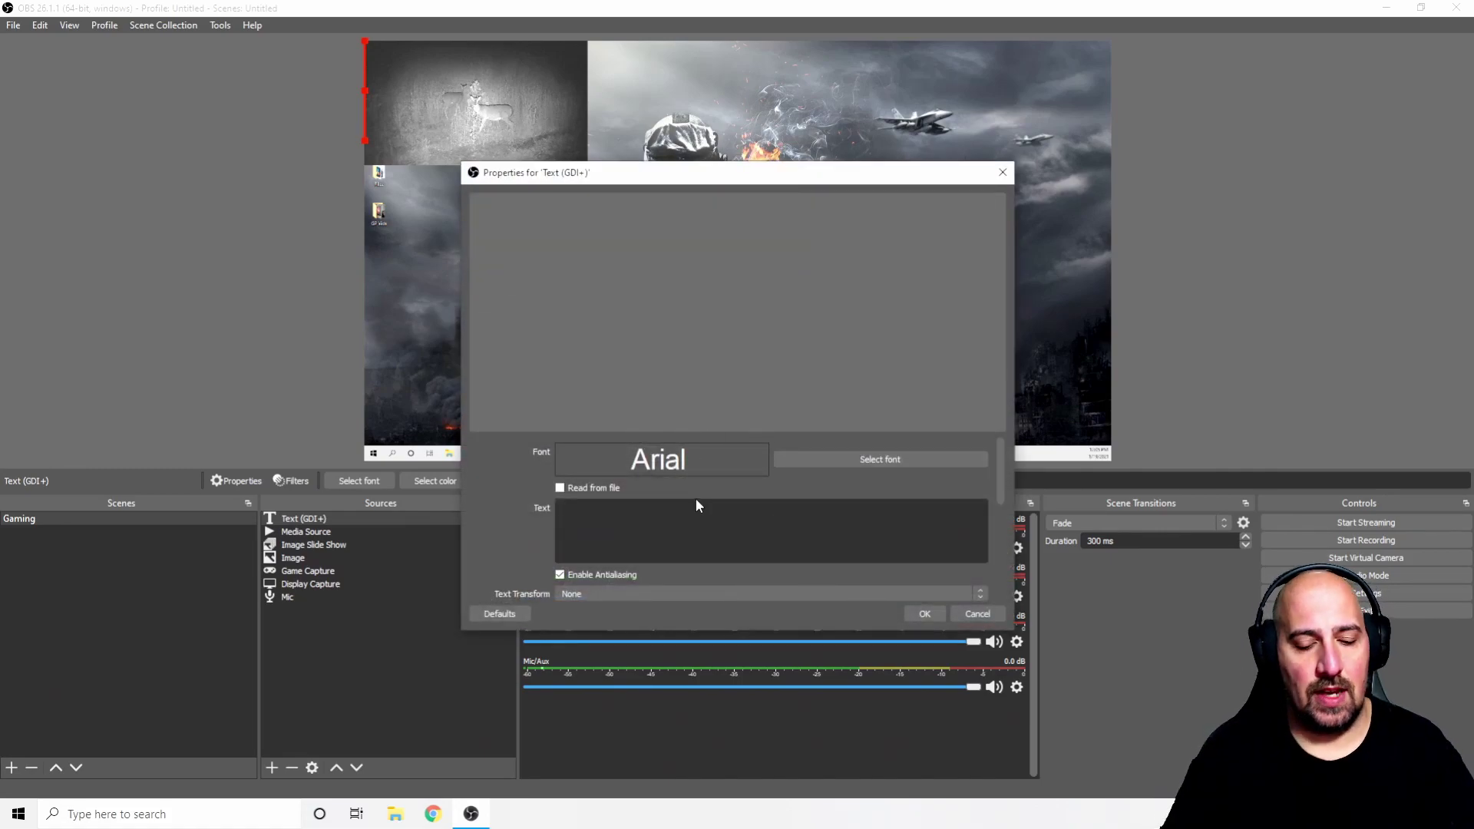
{"action": "type", "text": "Thep"}
{"action": "key", "text": "BackSpace"}
{"action": "type", "text": "PyRo"}
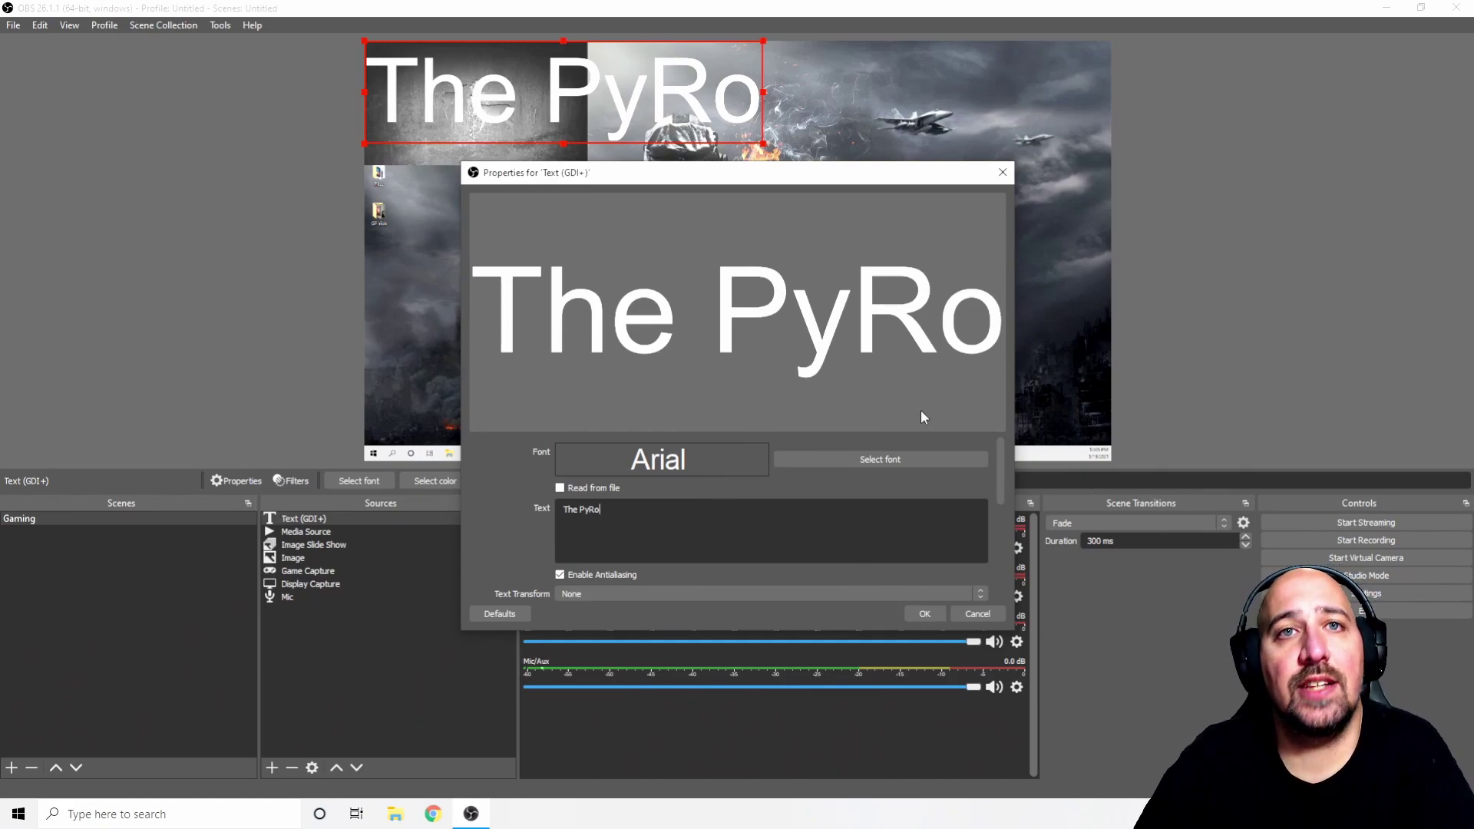
- Set the color of the "The PyRo" text to red (#ff0000)
{"action": "scroll", "coordinate": [940, 480], "scroll_direction": "down", "scroll_amount": 3}
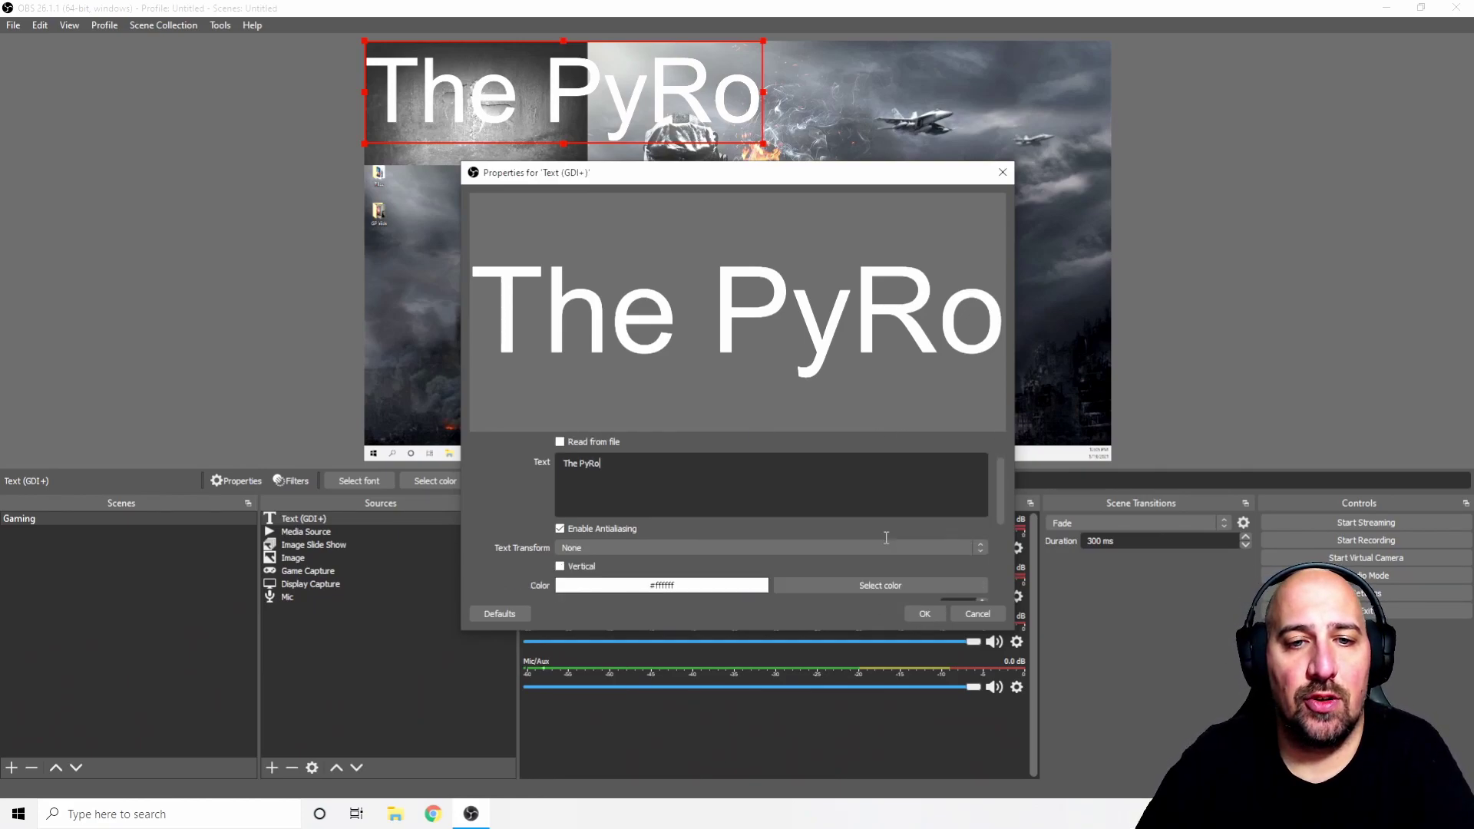
{"action": "left_click", "coordinate": [864, 540]}
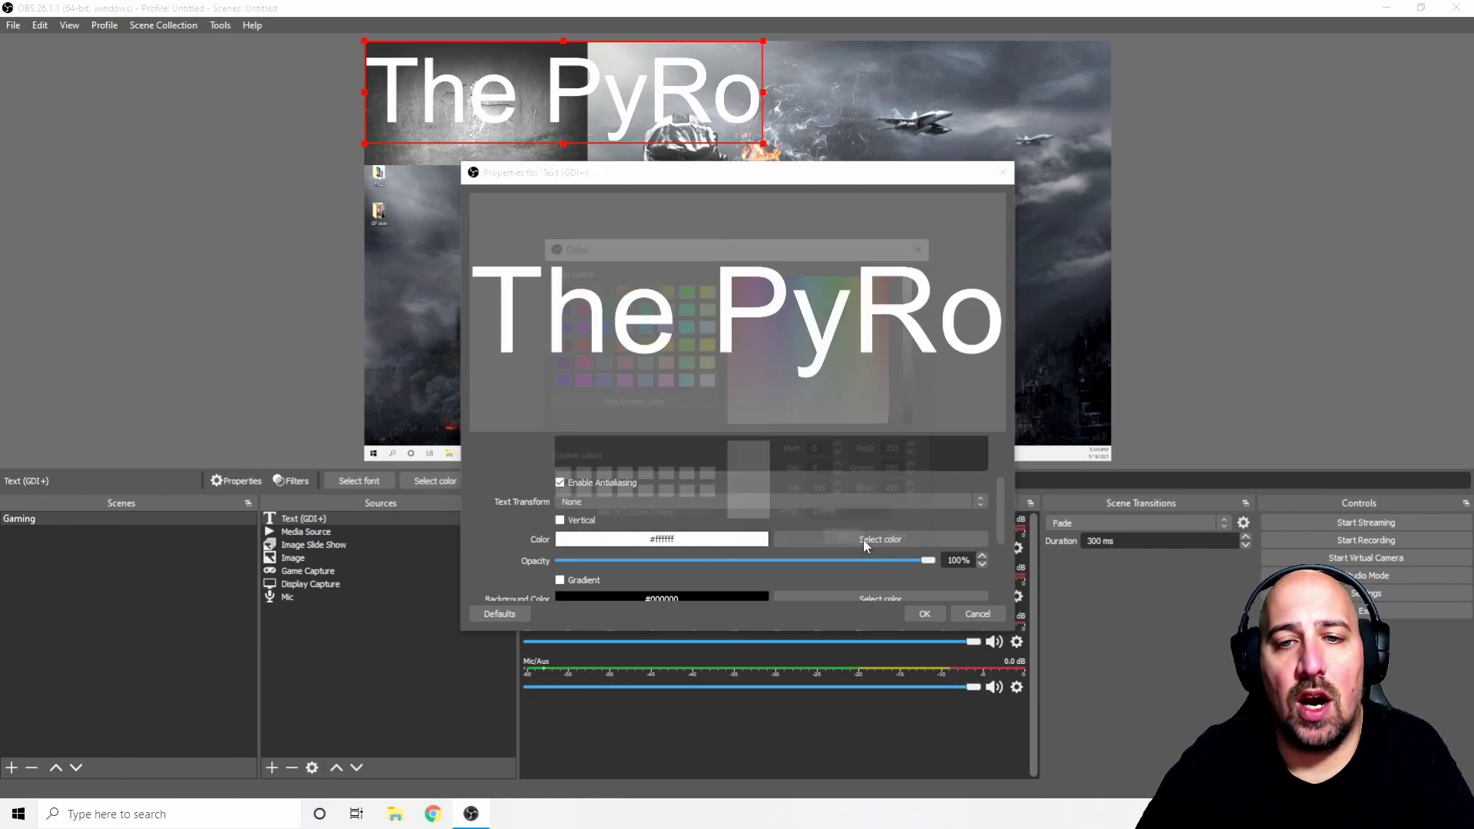
{"action": "left_click", "coordinate": [577, 343]}
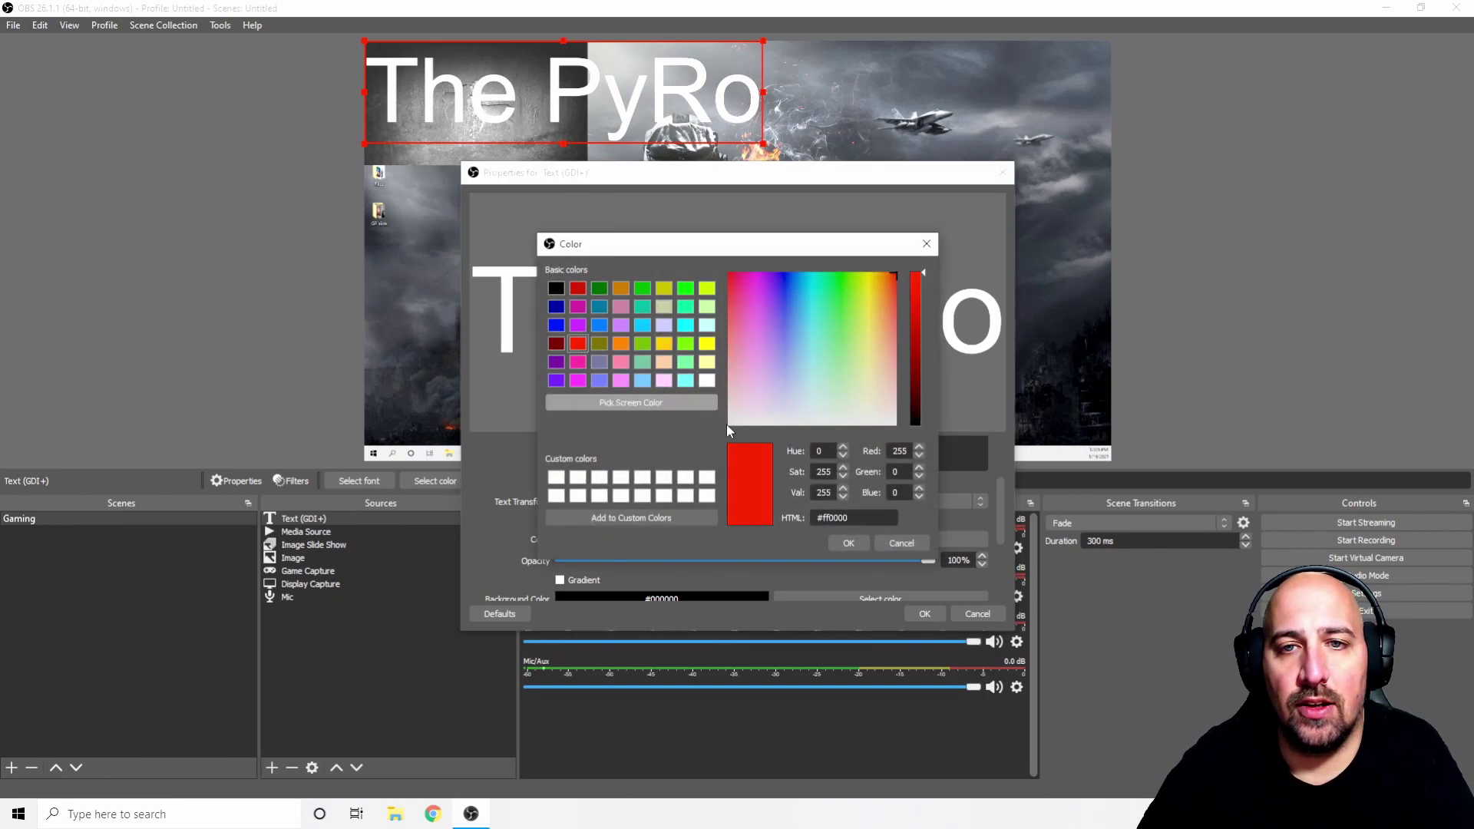
{"action": "left_click", "coordinate": [849, 543]}
- Enable the gradient on the text source, keep its white gradient color, and accept the text properties
{"action": "scroll", "coordinate": [883, 575], "scroll_direction": "down", "scroll_amount": 3}
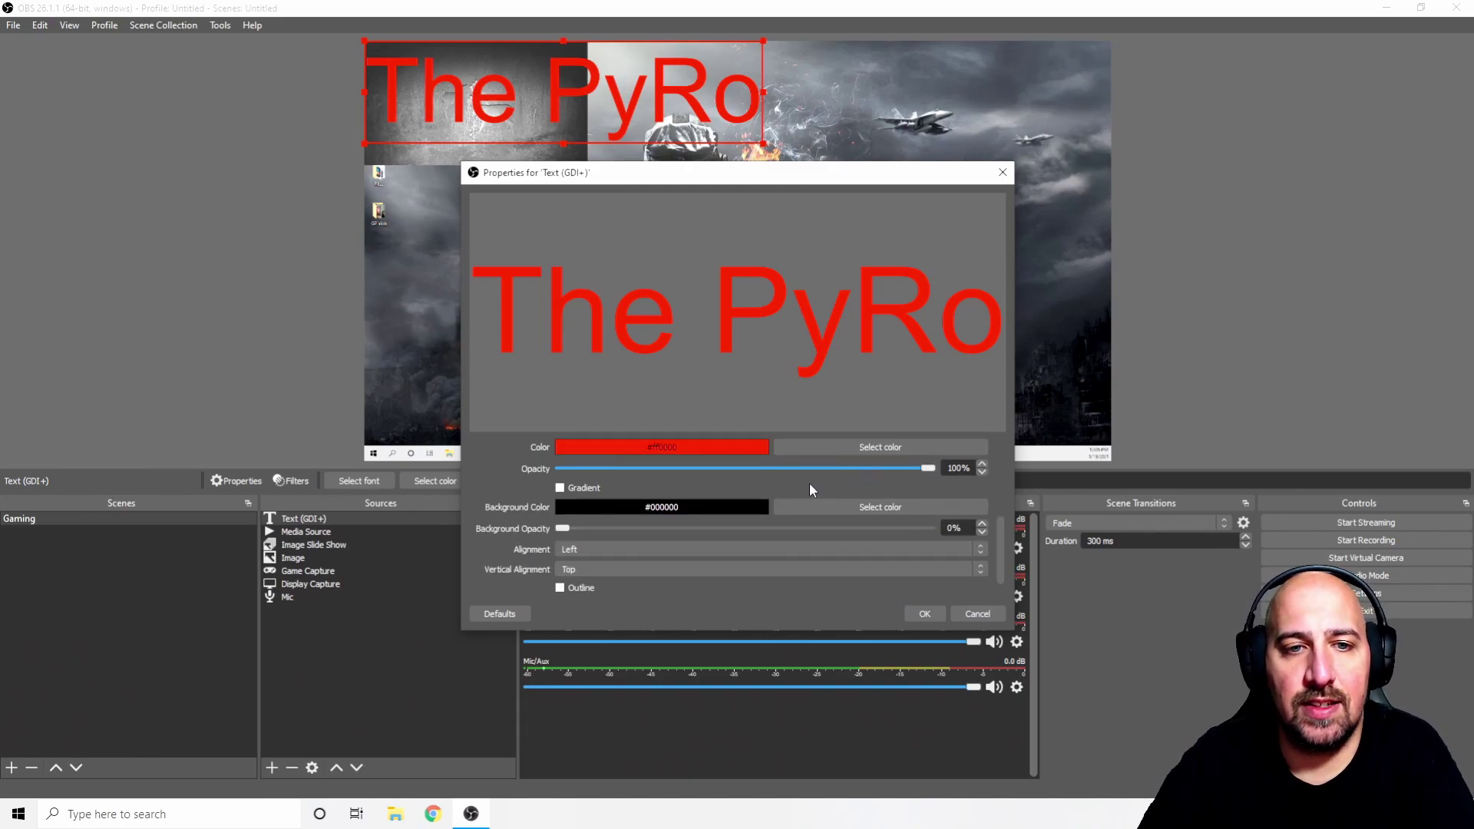
{"action": "left_click", "coordinate": [599, 488]}
{"action": "scroll", "coordinate": [570, 408], "scroll_direction": "up", "scroll_amount": 2}
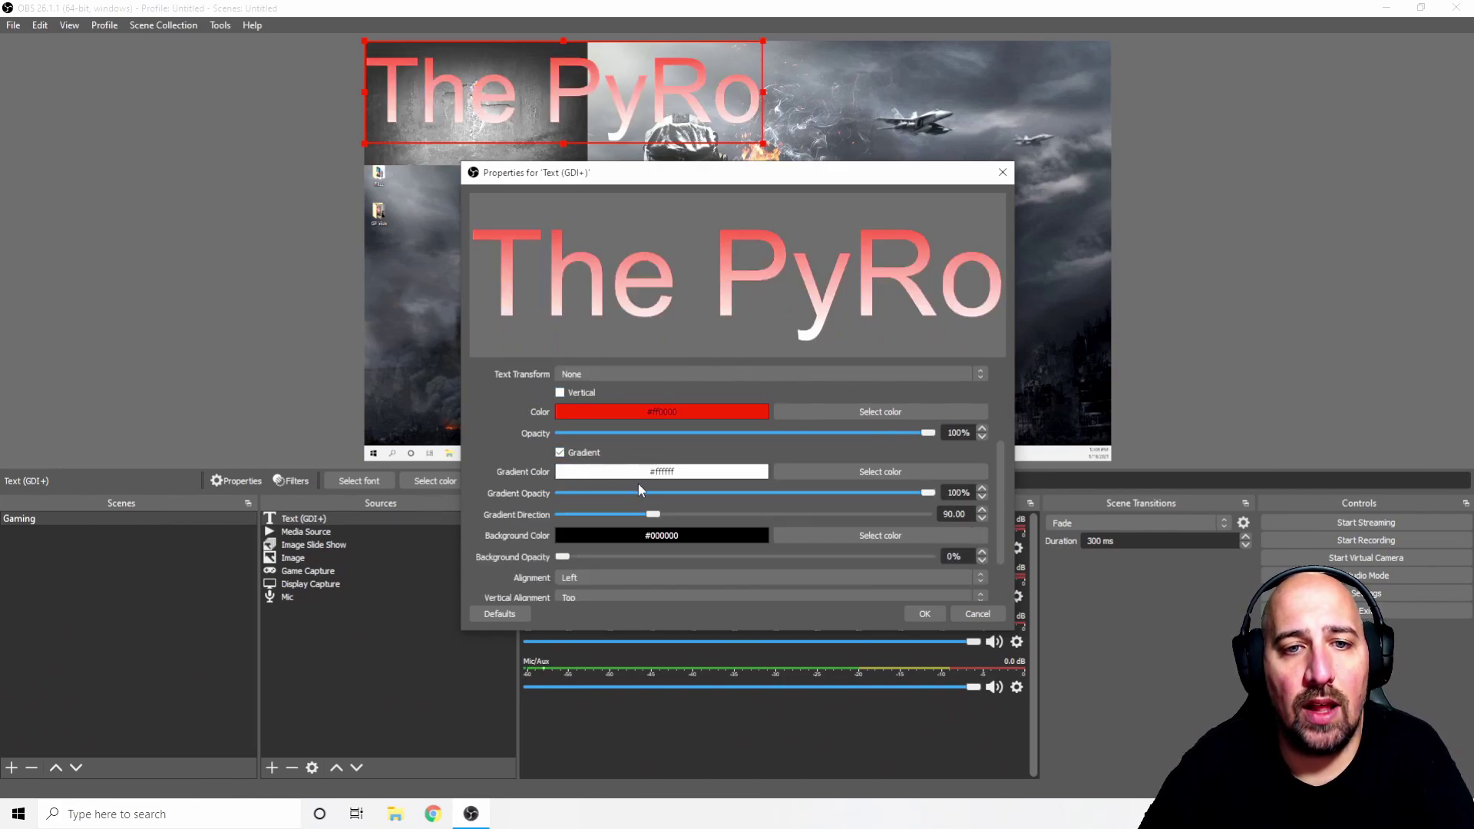
{"action": "scroll", "coordinate": [798, 566], "scroll_direction": "down", "scroll_amount": 2}
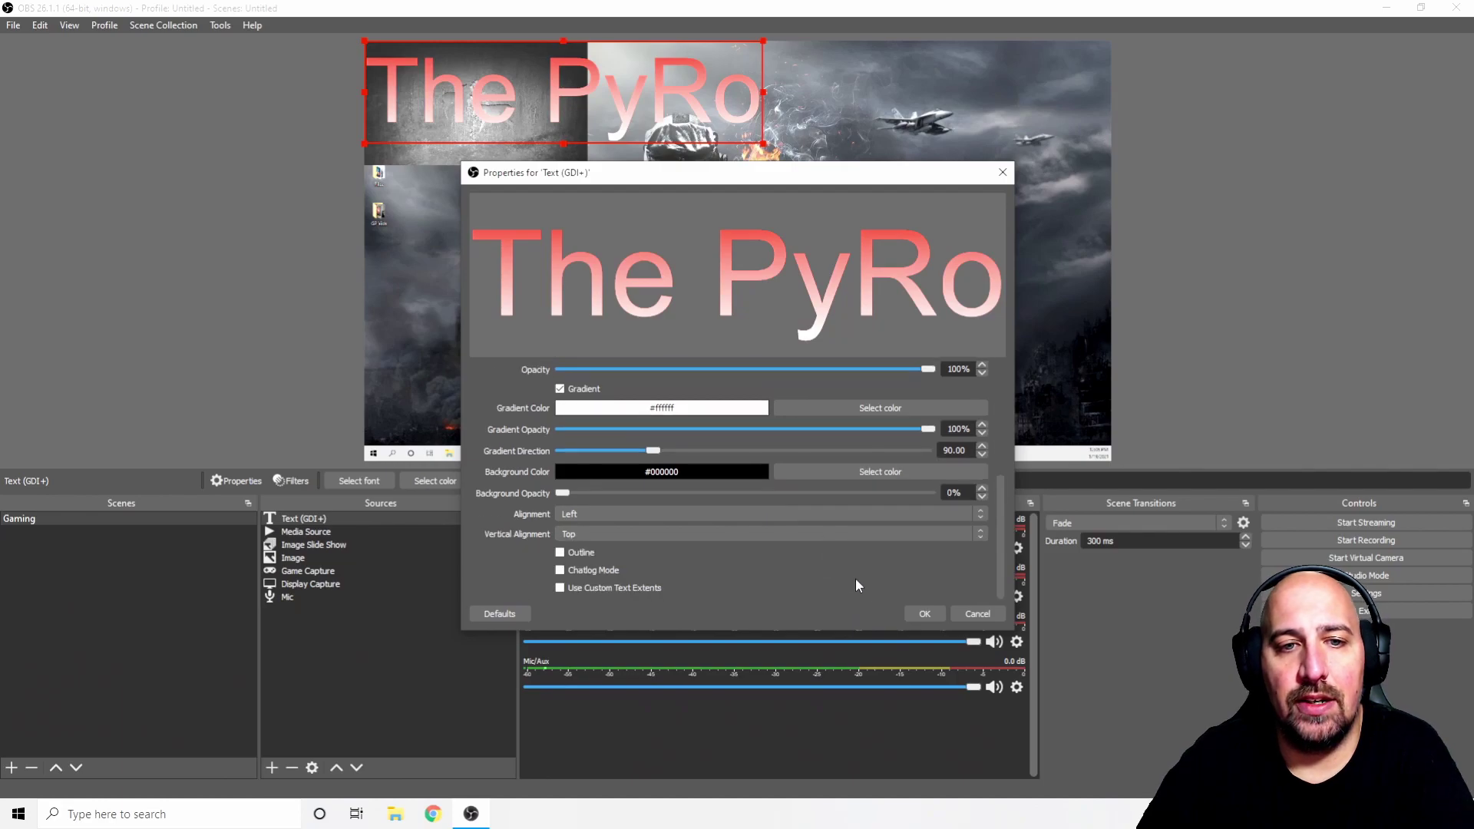
{"action": "left_click", "coordinate": [928, 614]}
- Shrink the "The PyRo" text and place it over the upper part of the deer image in the preview
{"action": "left_click_drag", "start_coordinate": [596, 72], "coordinate": [830, 113]}
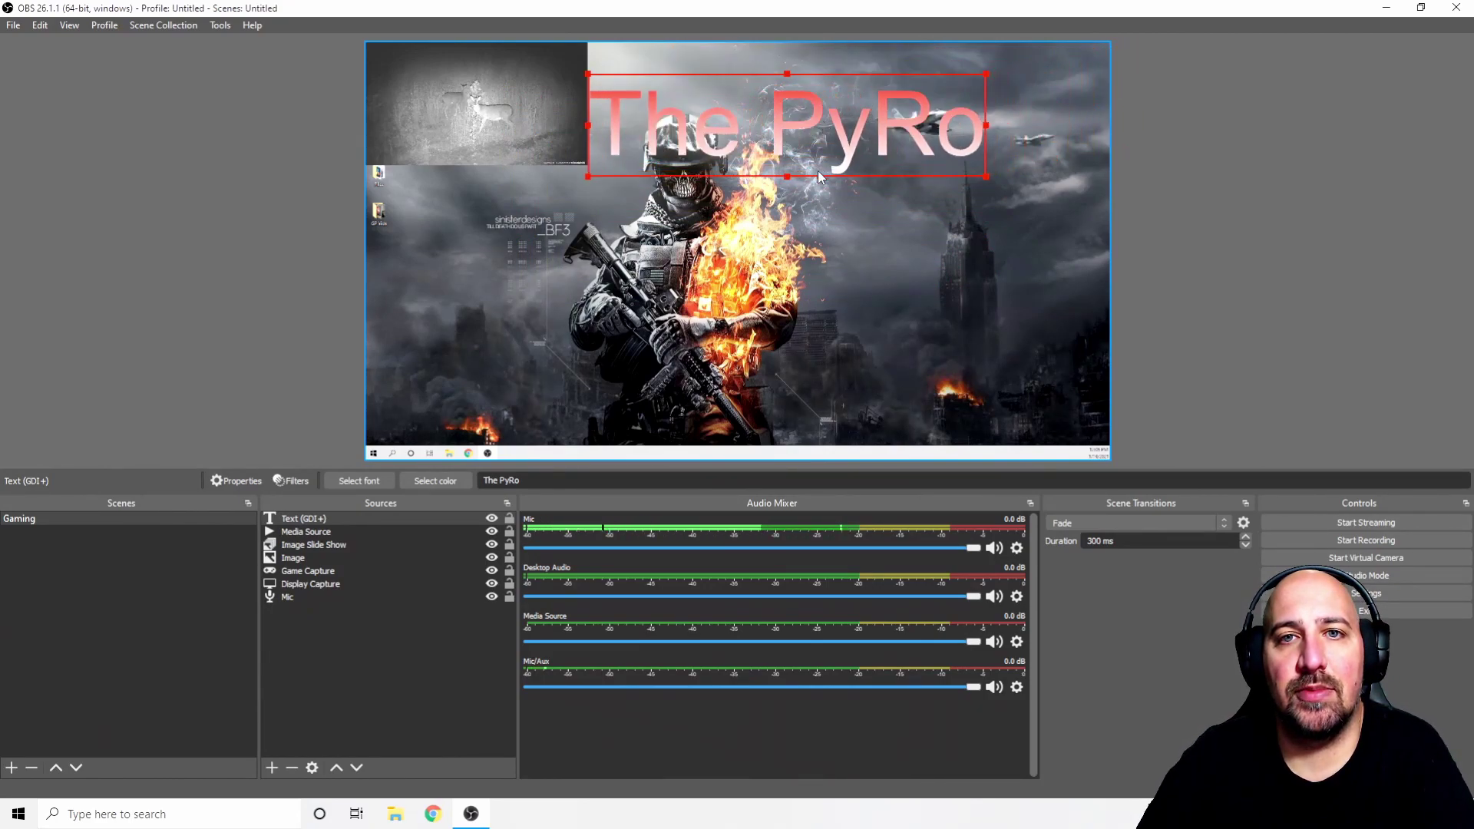
{"action": "left_click_drag", "start_coordinate": [792, 177], "coordinate": [776, 65]}
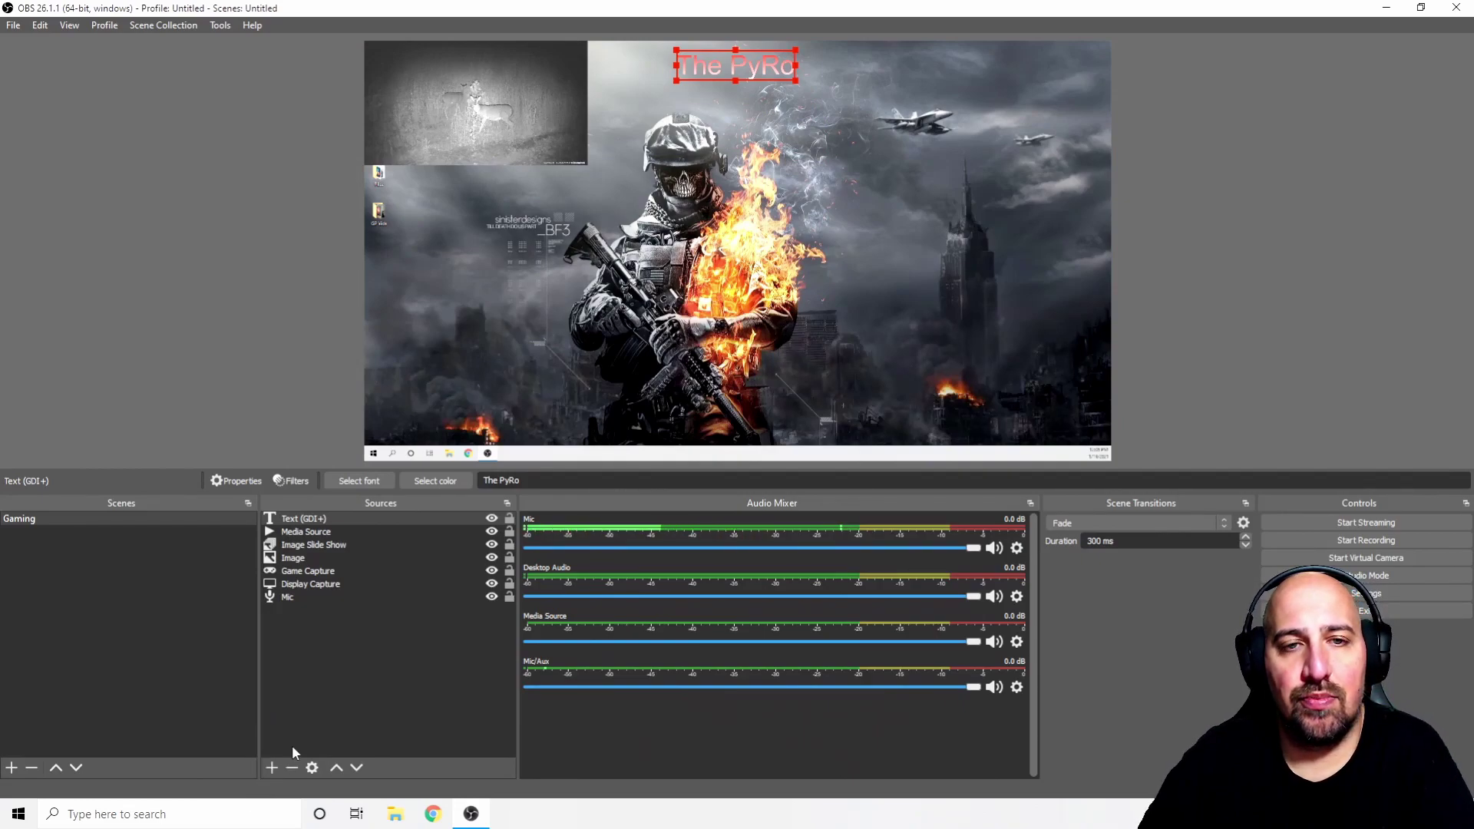
{"action": "left_click_drag", "start_coordinate": [756, 66], "coordinate": [483, 55]}
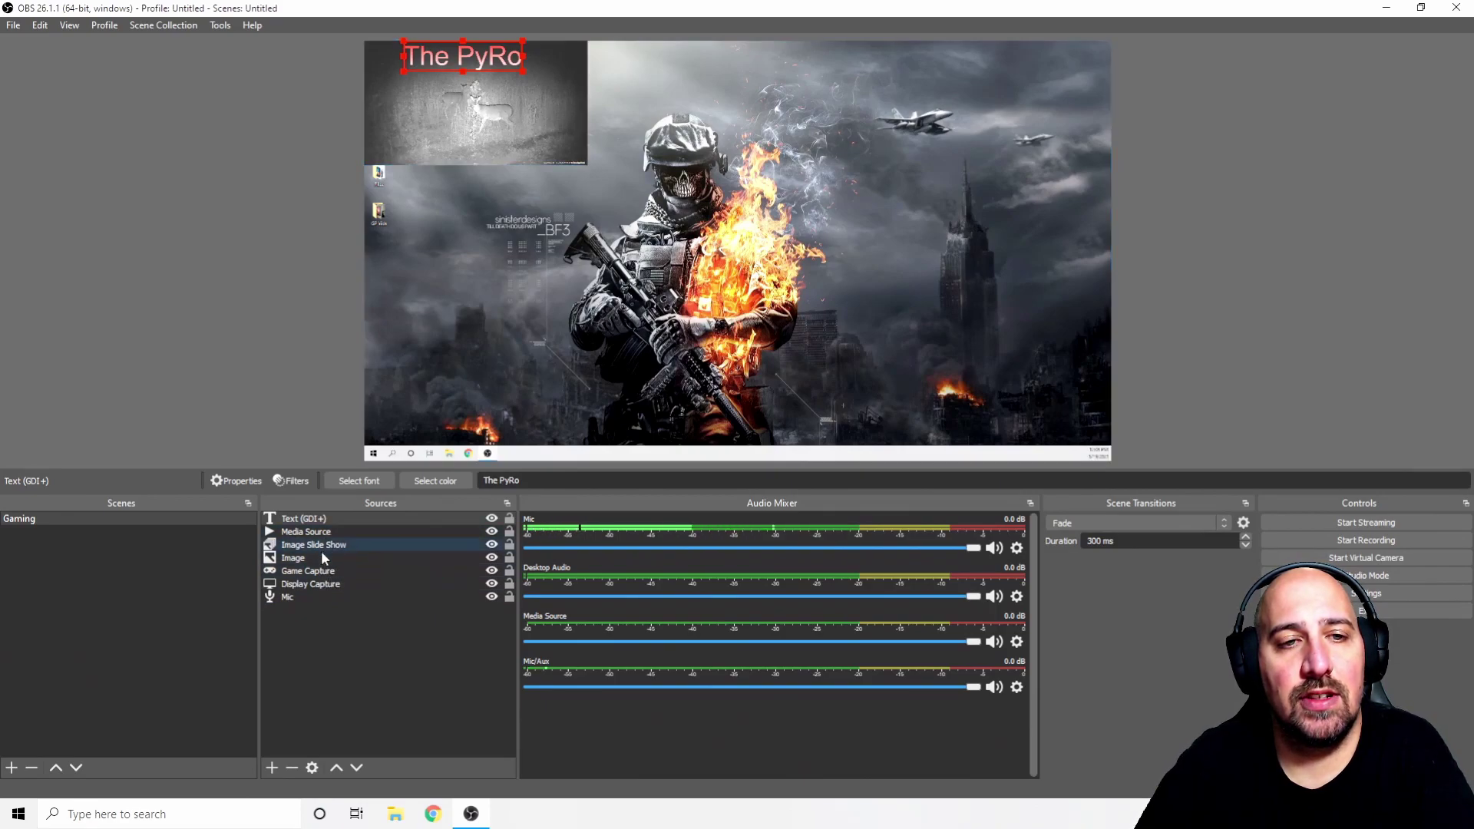
- Lower the Text (GDI+) source below the Image source in the stacking order, and raise it back to the top
{"action": "left_click", "coordinate": [356, 769]}
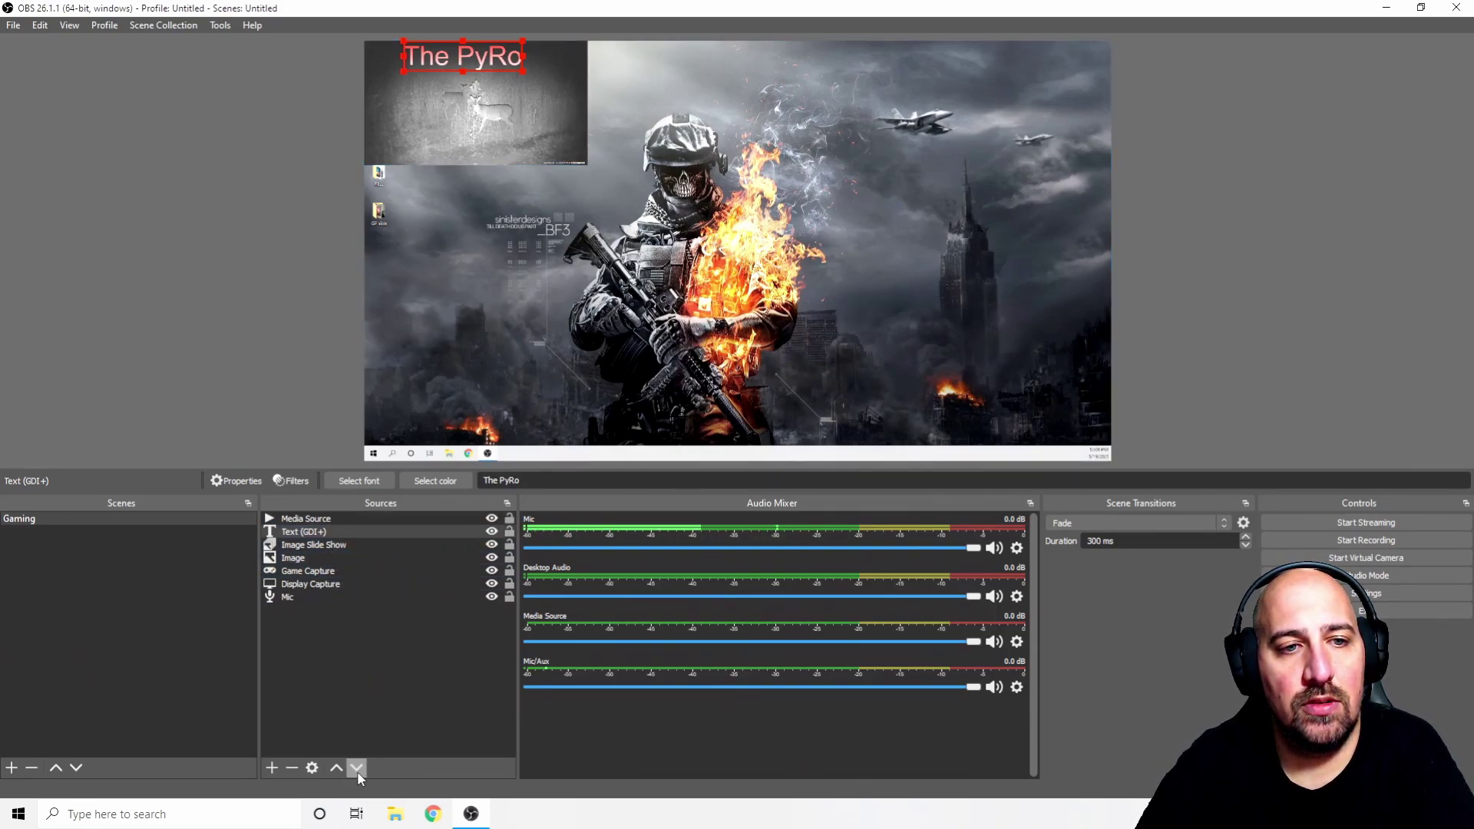
{"action": "left_click", "coordinate": [357, 769]}
{"action": "left_click", "coordinate": [358, 768]}
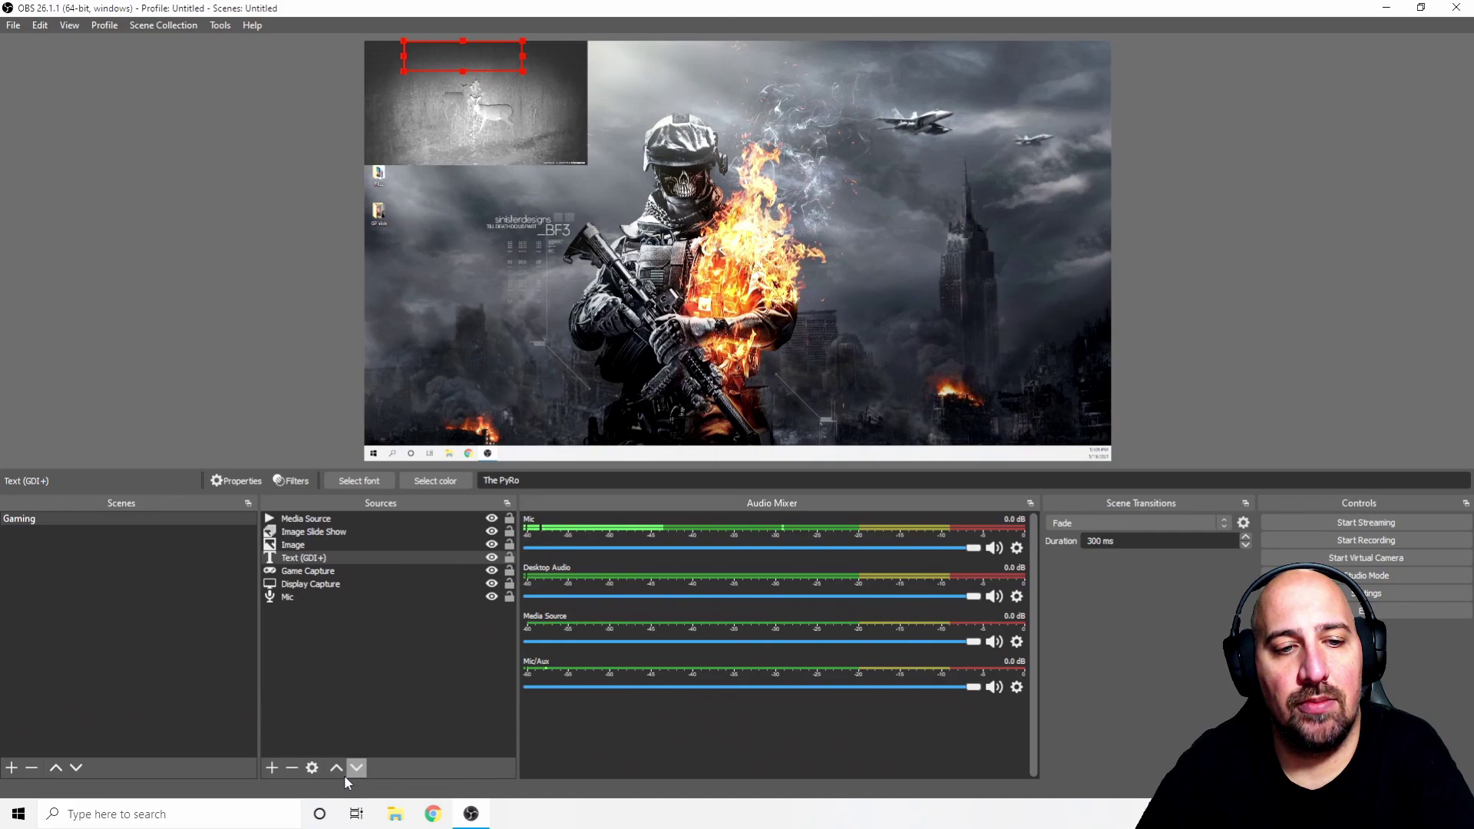
{"action": "left_click", "coordinate": [335, 769]}
{"action": "left_click", "coordinate": [336, 768]}
{"action": "left_click", "coordinate": [335, 768]}
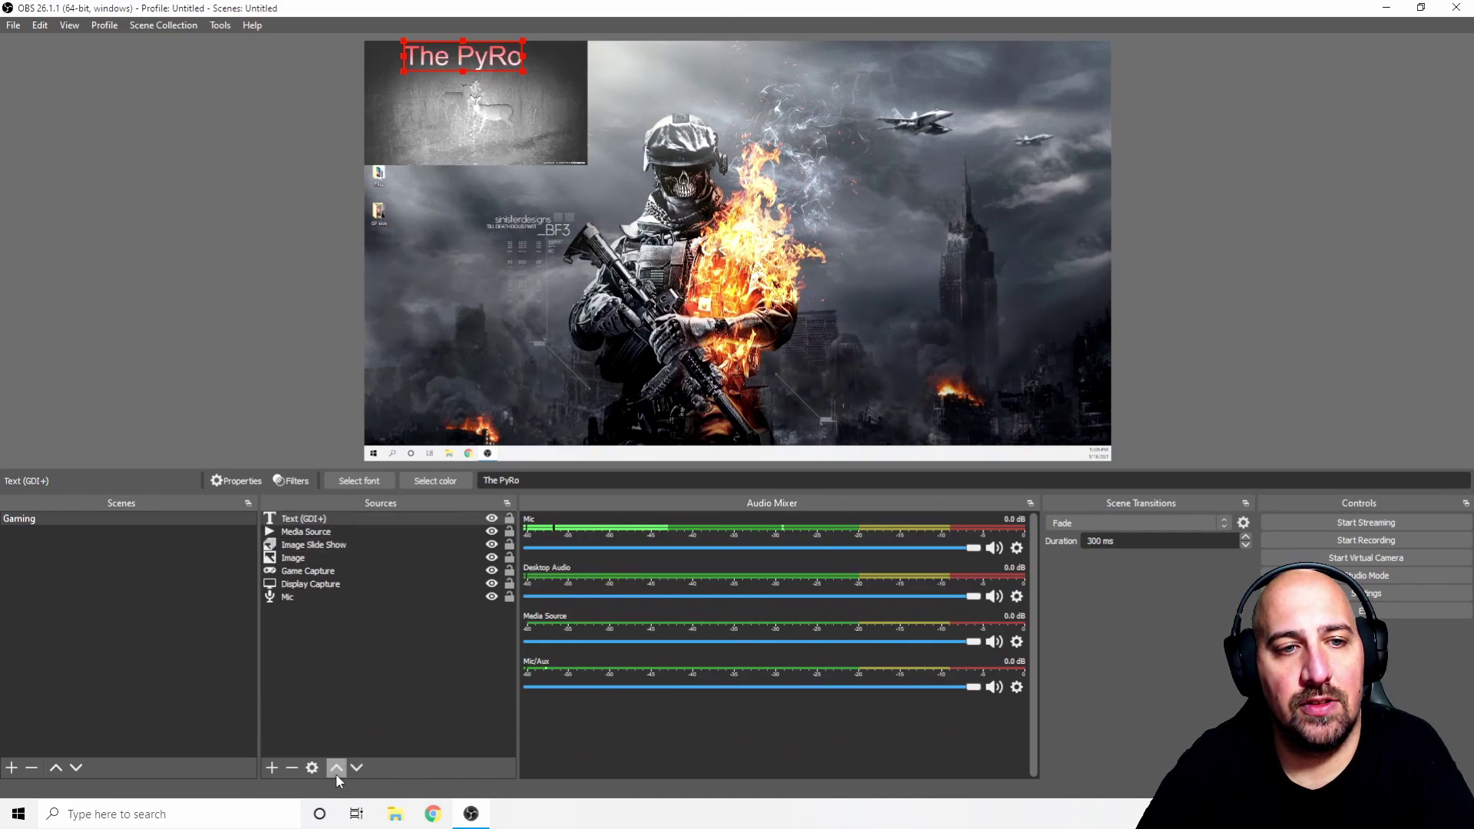
- Add a new Video Capture Device source to the Gaming scene with the default name
{"action": "left_click", "coordinate": [527, 375]}
{"action": "left_click", "coordinate": [272, 768]}
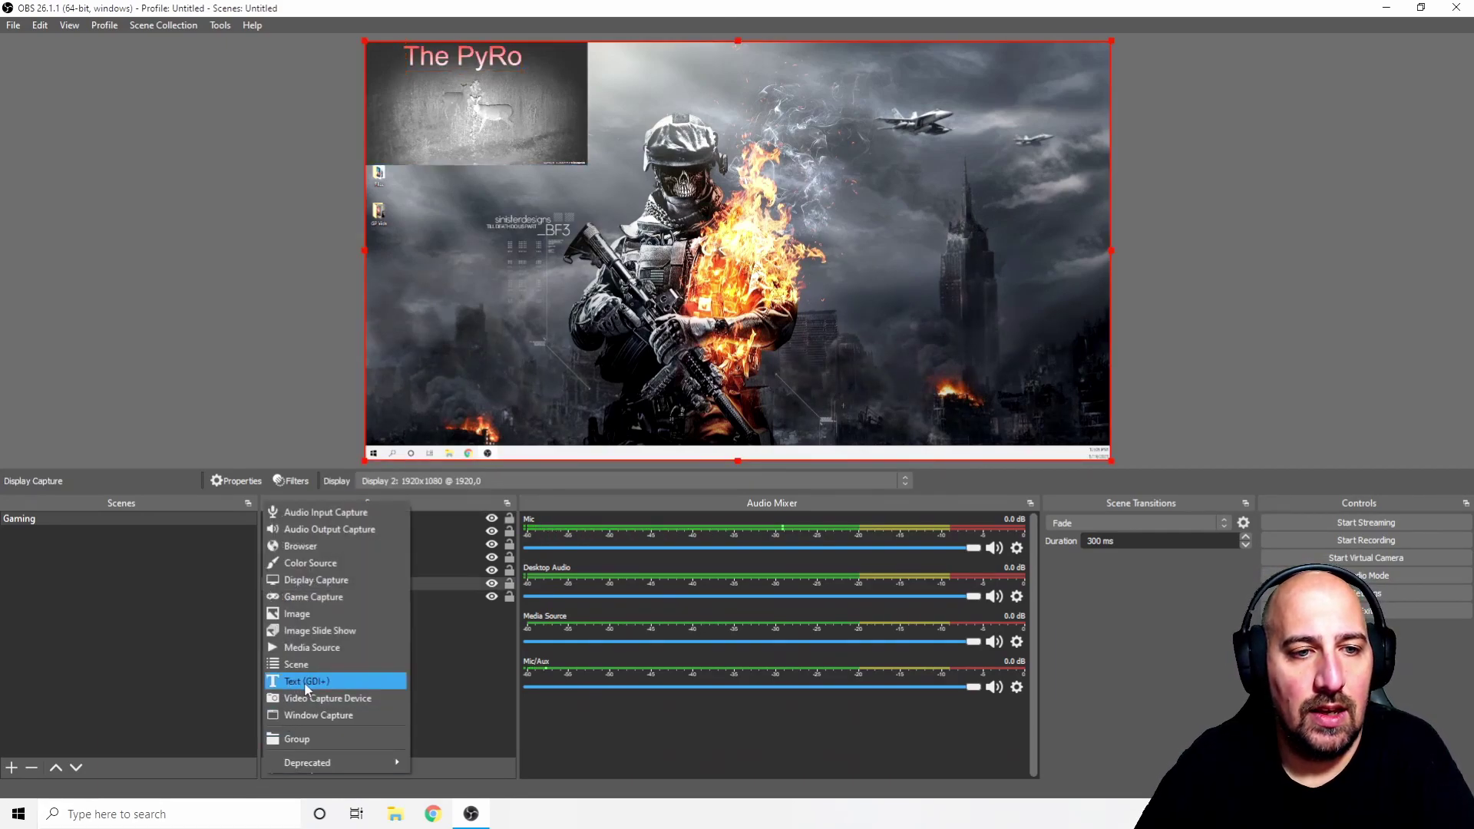
{"action": "left_click", "coordinate": [349, 699]}
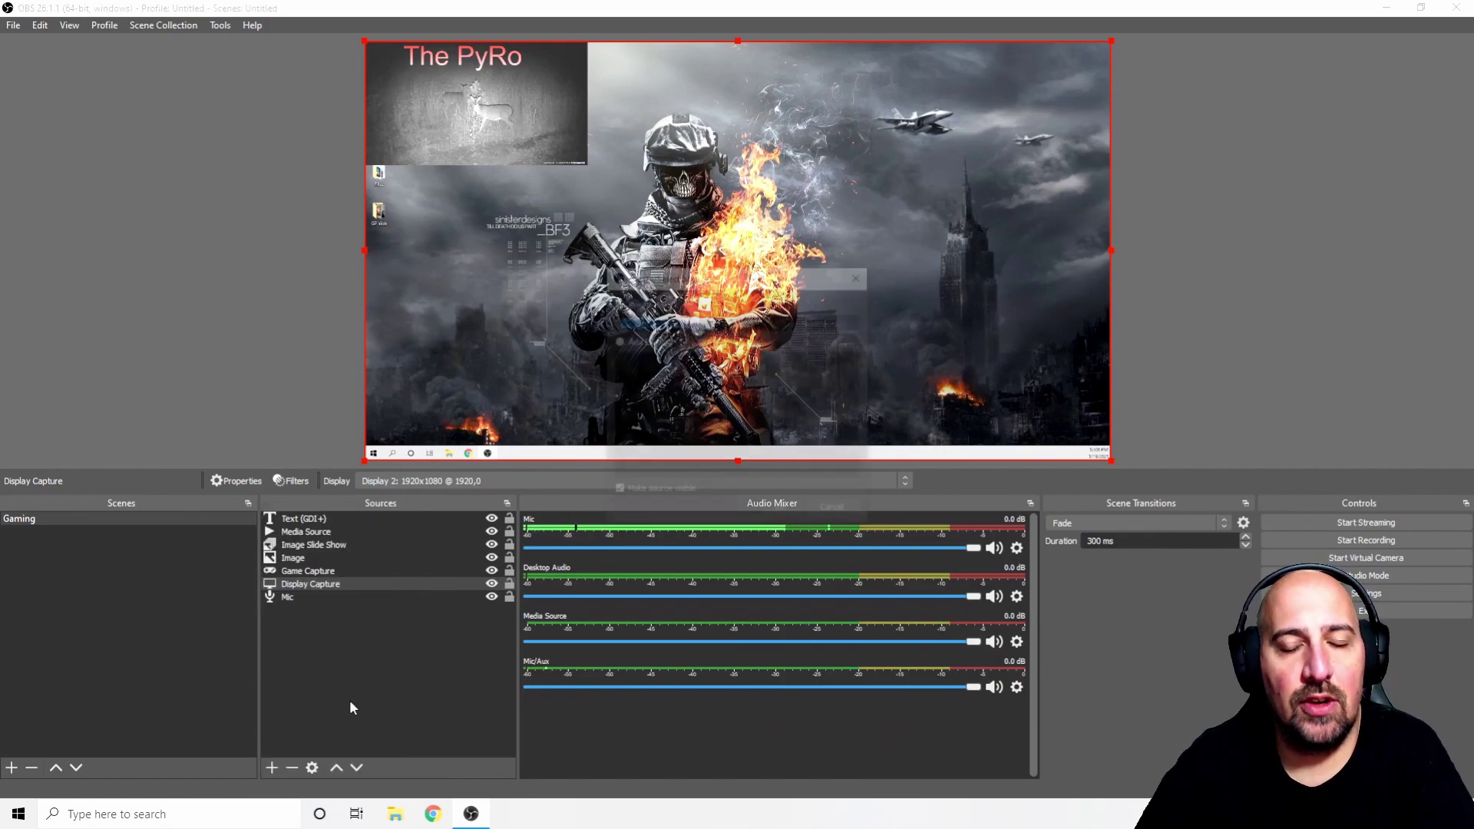
{"action": "left_click", "coordinate": [798, 509]}
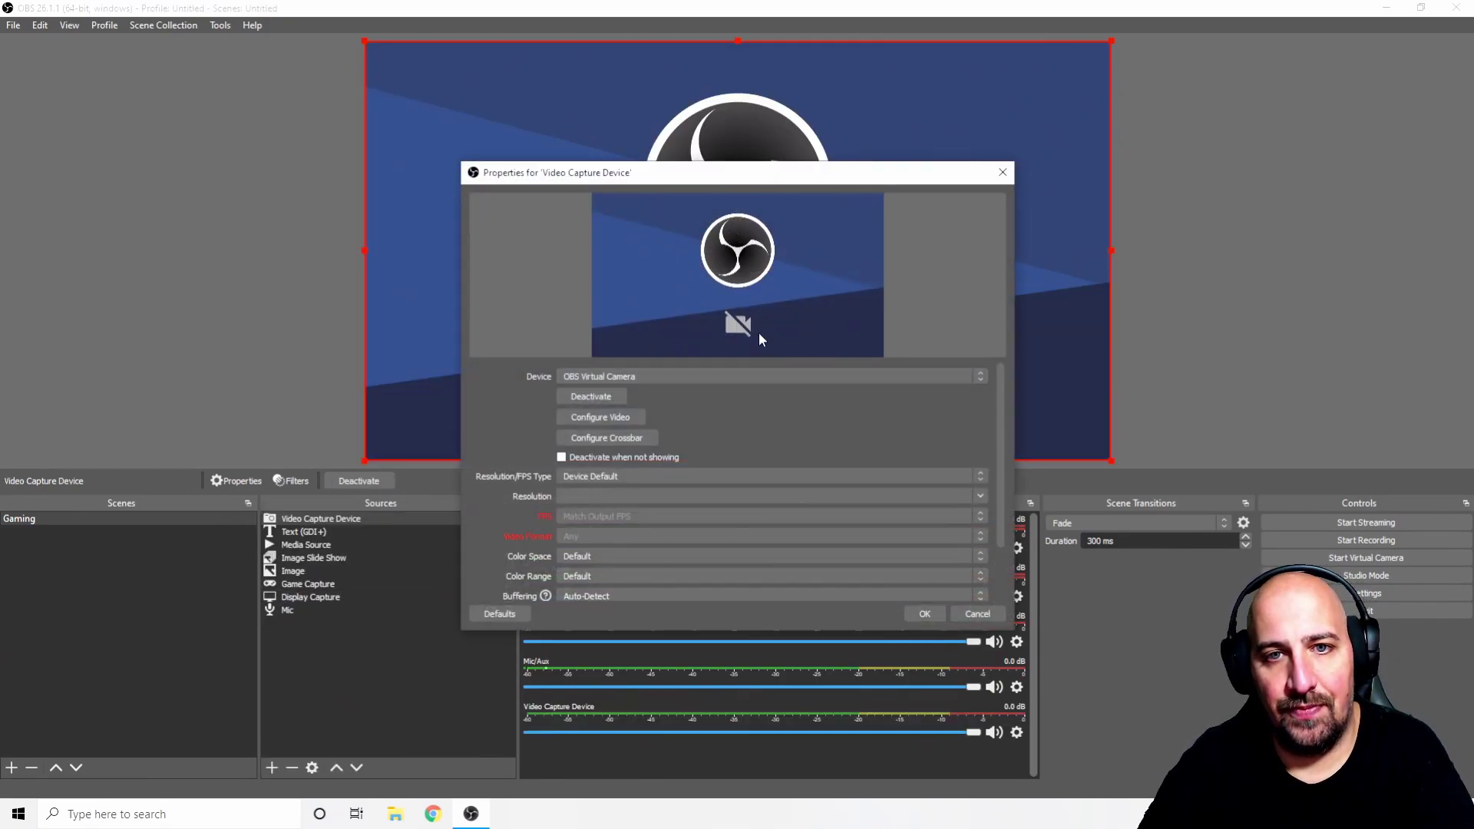
- Examine the available devices for the Video Capture Device source and cancel its properties without changing the device
{"action": "left_click", "coordinate": [737, 377]}
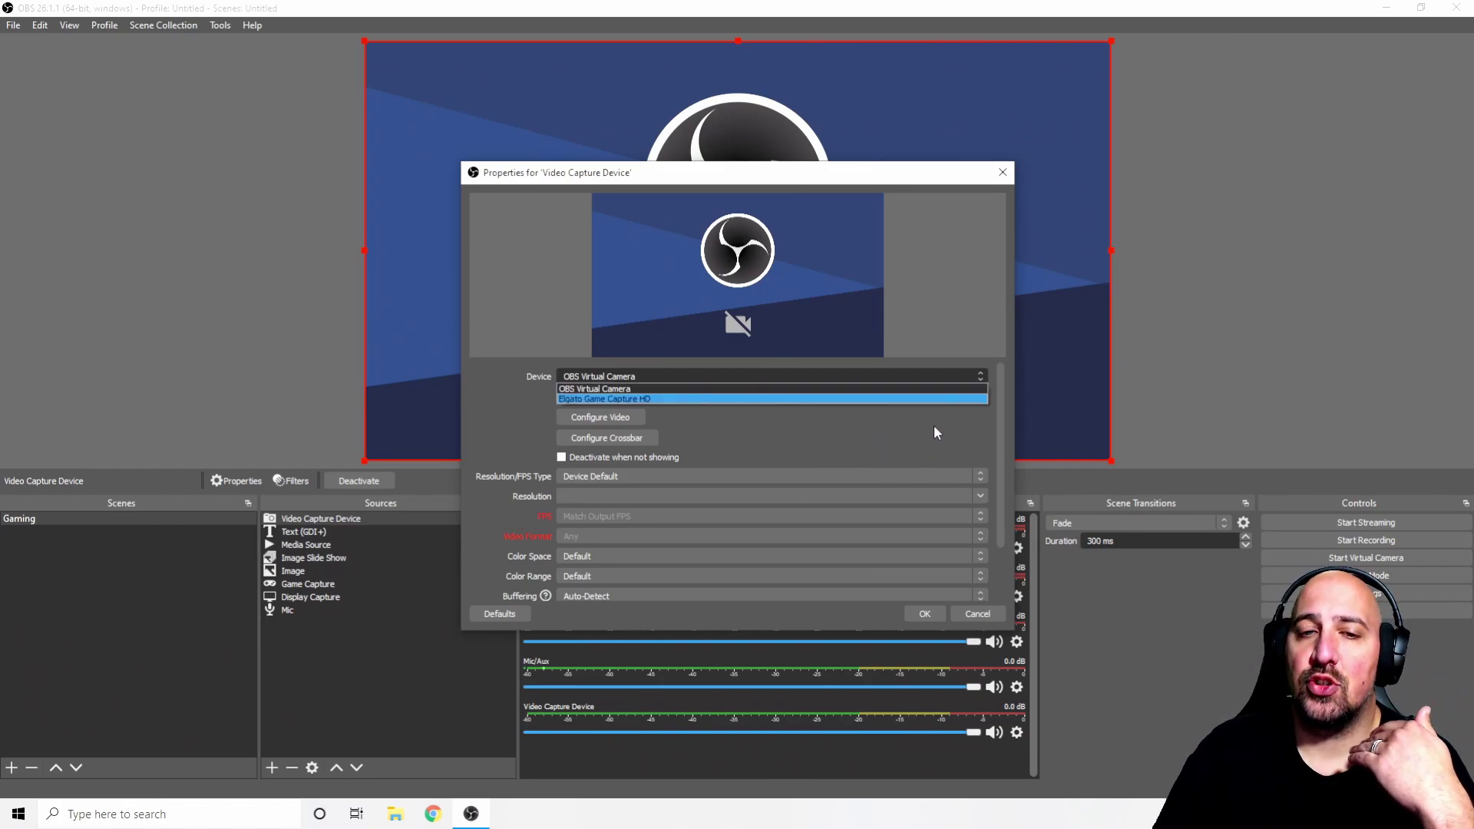
{"action": "left_click", "coordinate": [817, 443]}
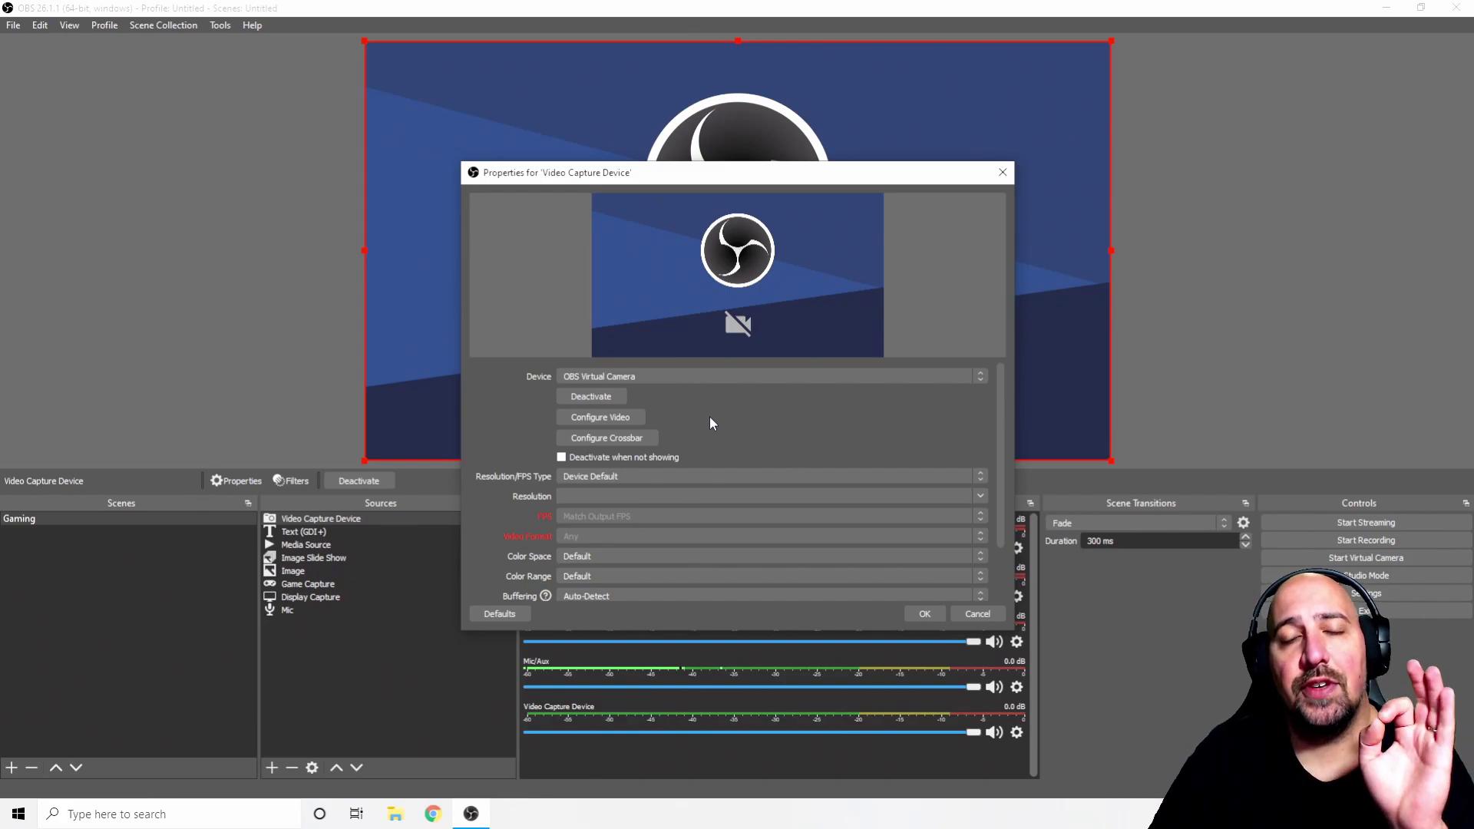
{"action": "left_click", "coordinate": [976, 614]}
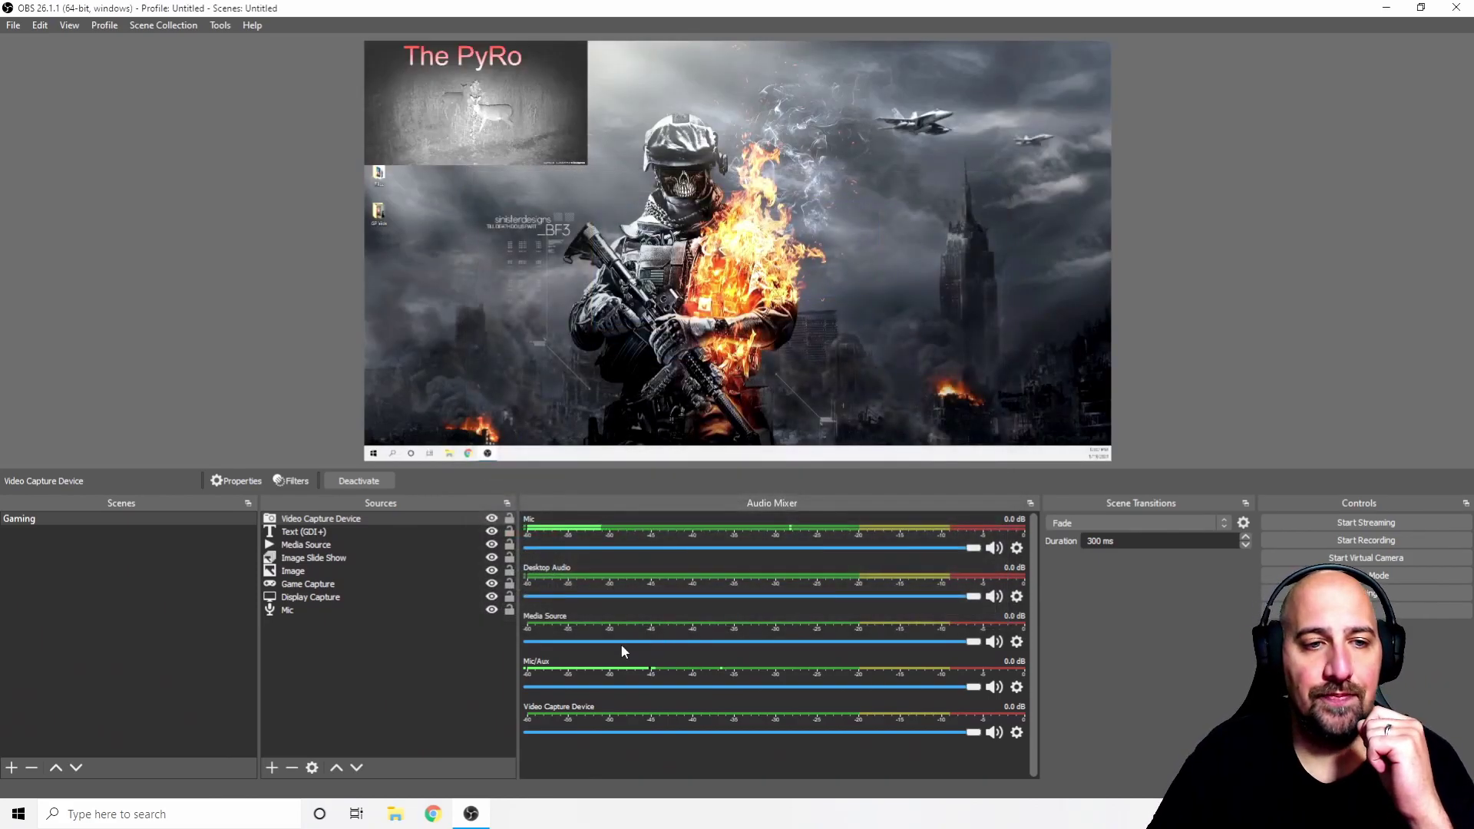
- Add a new Window Capture source to the Gaming scene with the default name
{"action": "left_click", "coordinate": [273, 769]}
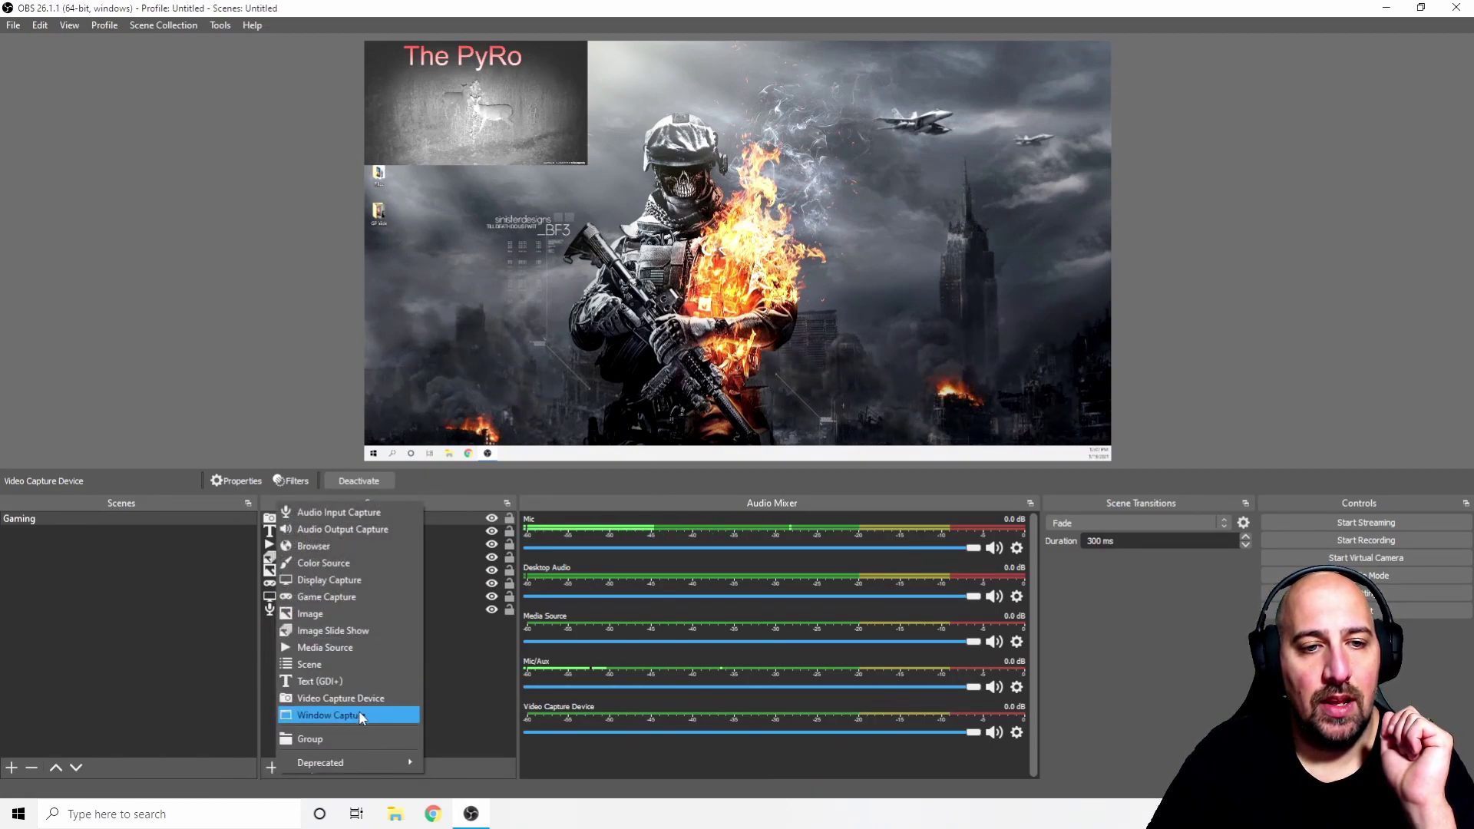
{"action": "left_click", "coordinate": [358, 714]}
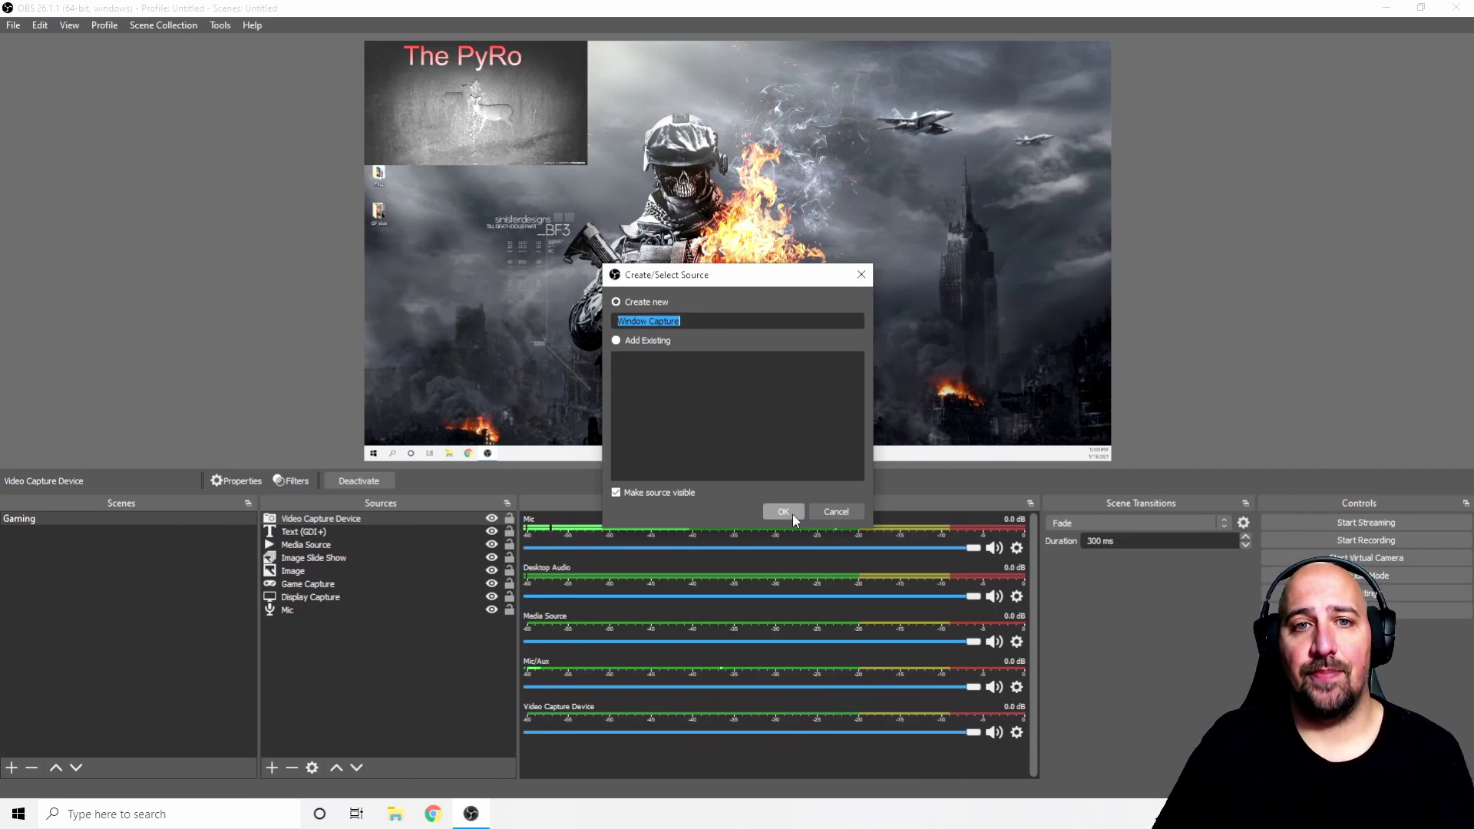
{"action": "left_click", "coordinate": [794, 513]}
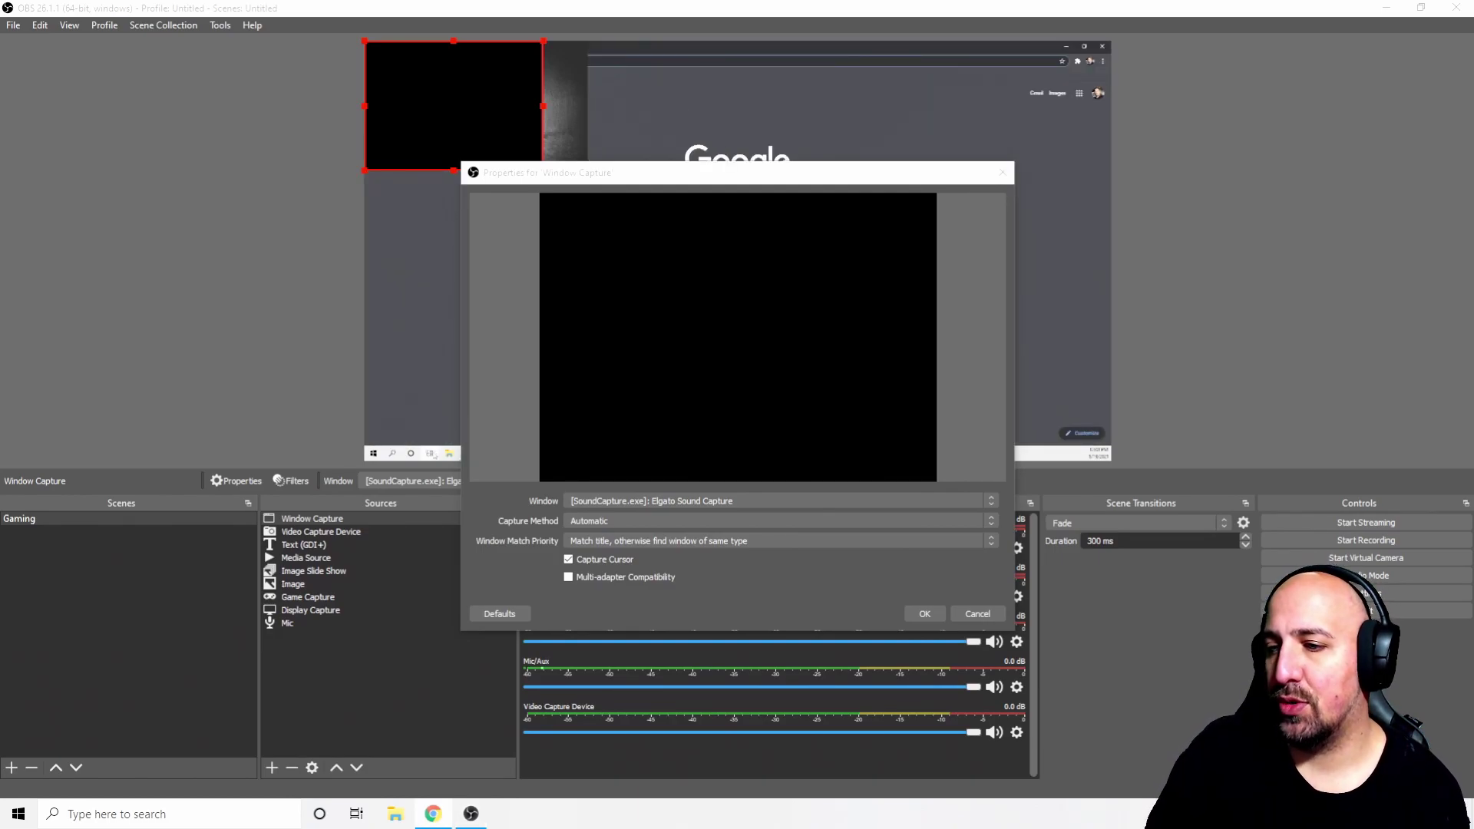
- Open a File Explorer window on the captured display, check the capturable windows, and close the Window Capture properties
{"action": "left_click", "coordinate": [449, 453]}
{"action": "left_click_drag", "start_coordinate": [1113, 280], "coordinate": [1473, 397]}
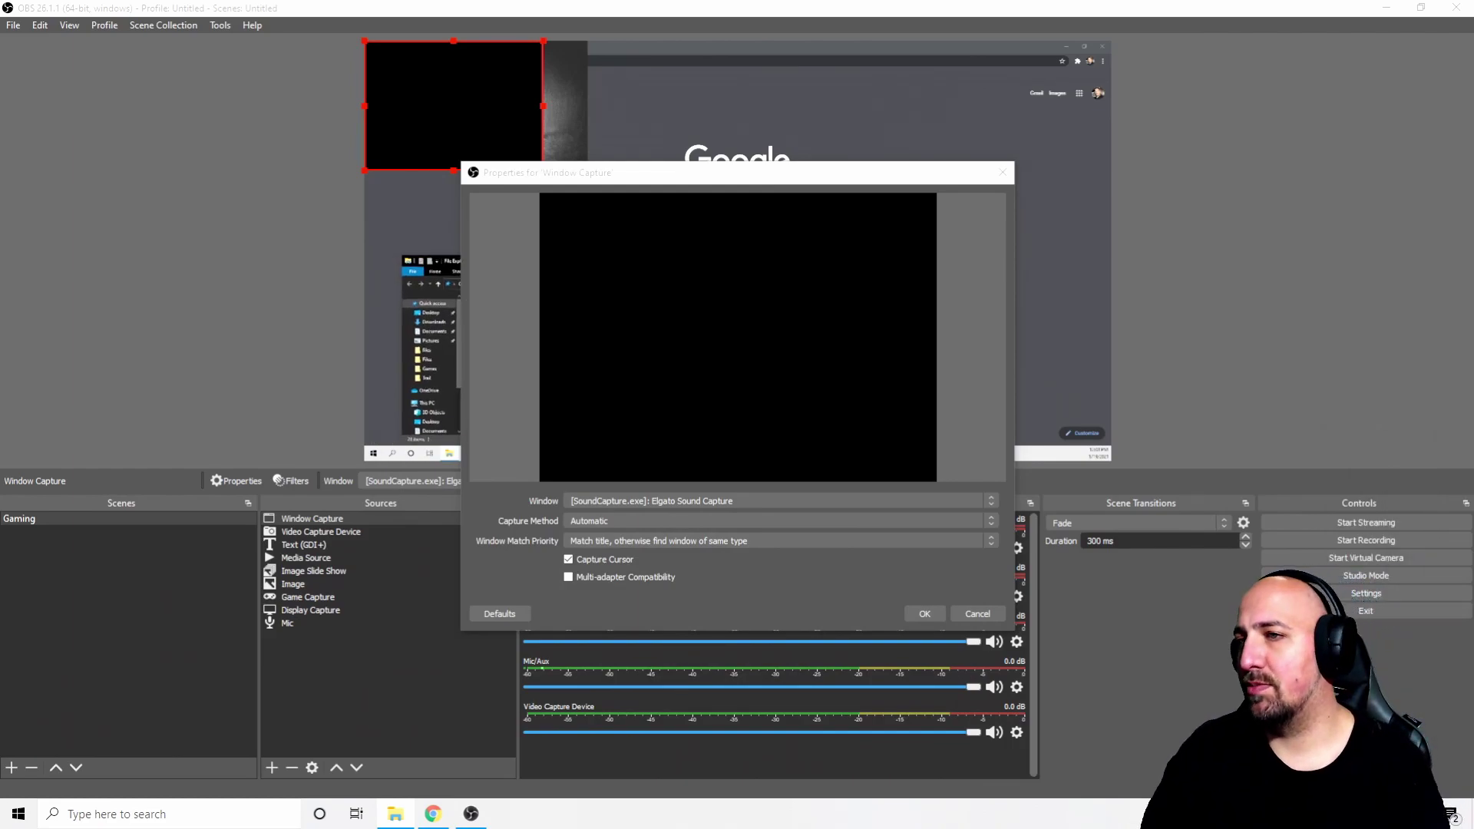
{"action": "left_click", "coordinate": [842, 499]}
{"action": "left_click", "coordinate": [828, 508]}
{"action": "left_click", "coordinate": [946, 615]}
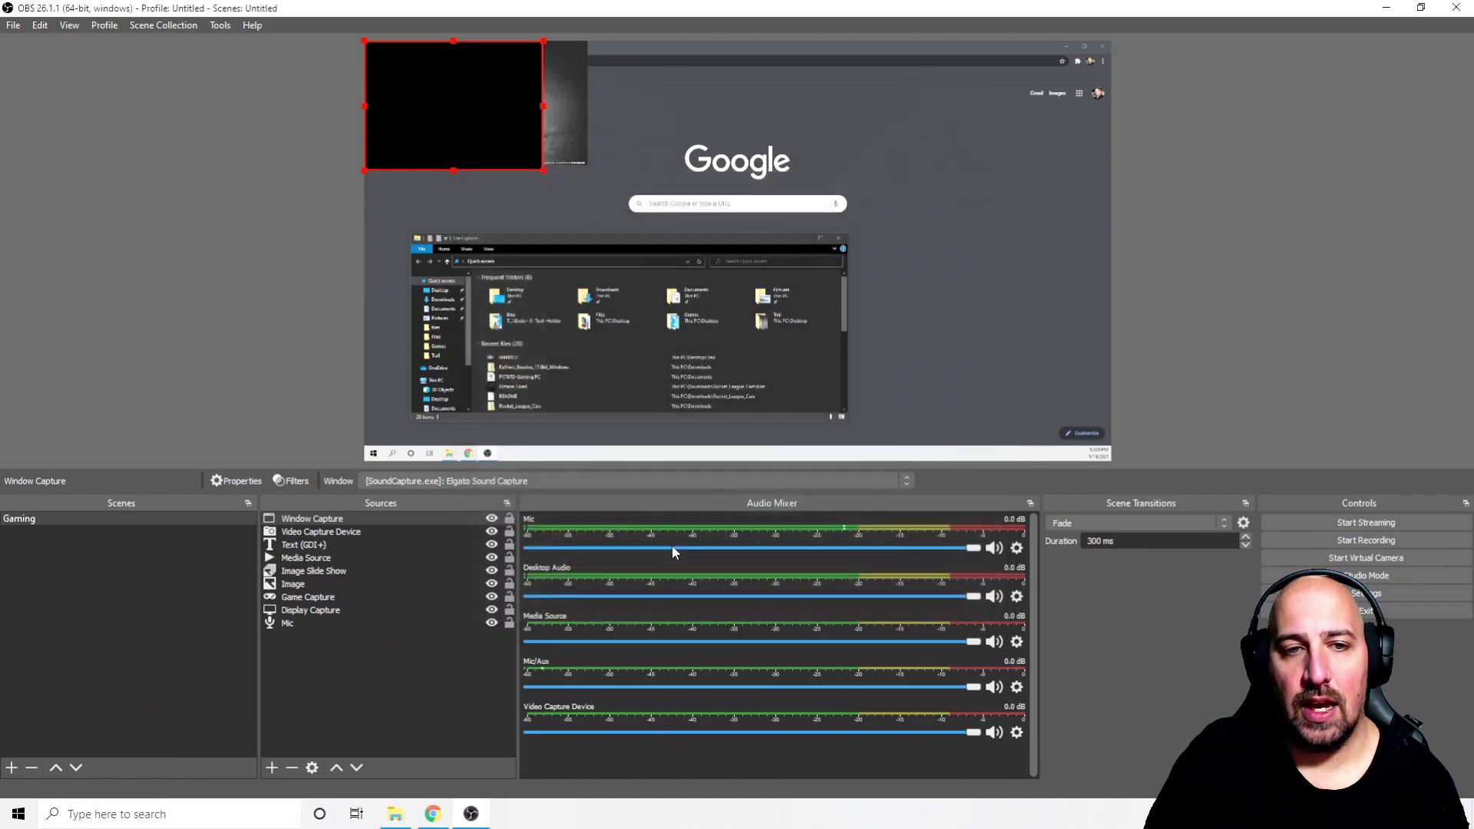
- Restore the Chrome window to a smaller size and set the Window Capture source to "[chrome.exe]: New Tab - Google Chrome"
{"action": "double_click", "coordinate": [361, 519]}
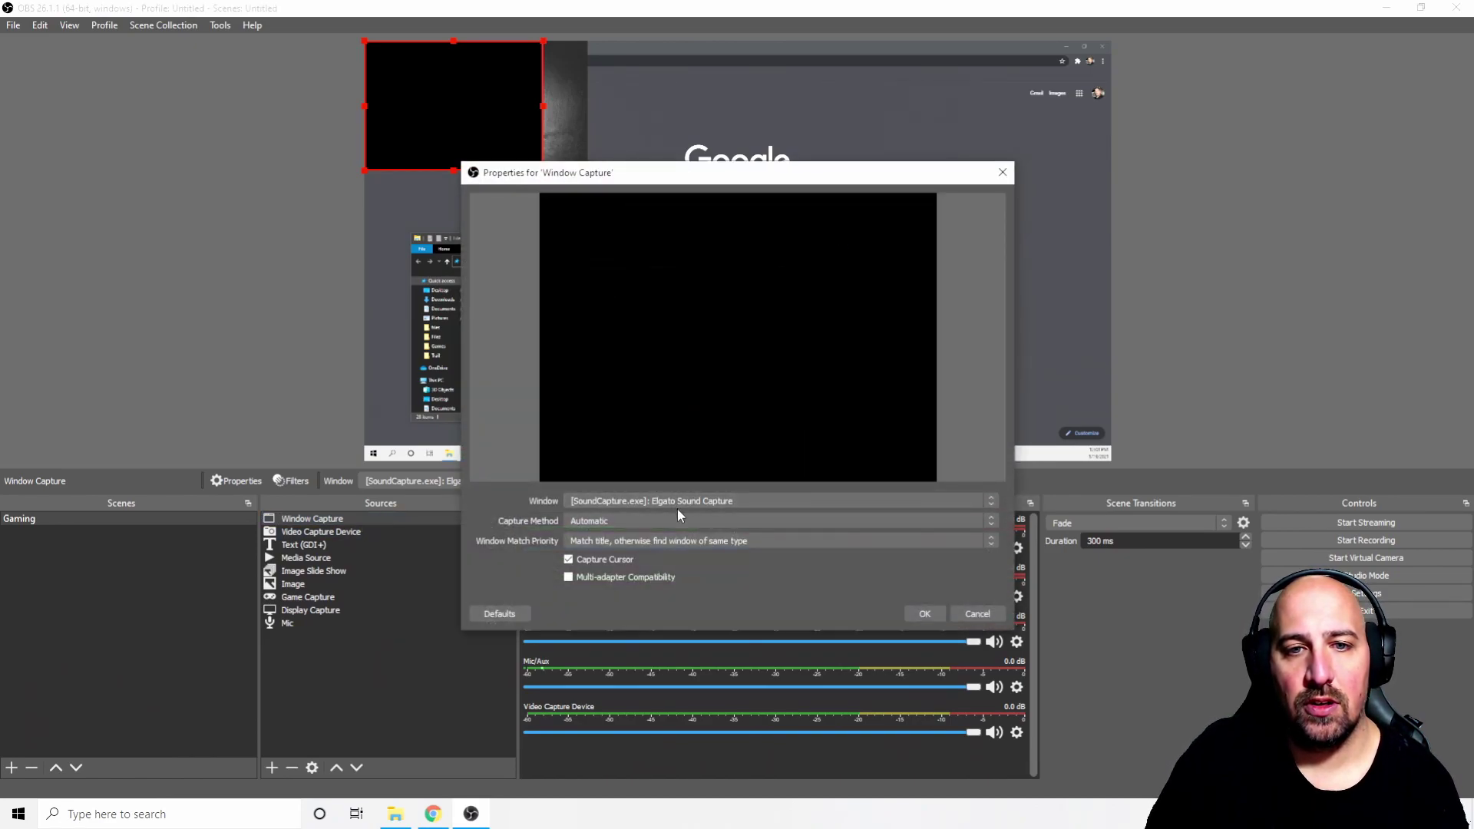
{"action": "left_click", "coordinate": [678, 503]}
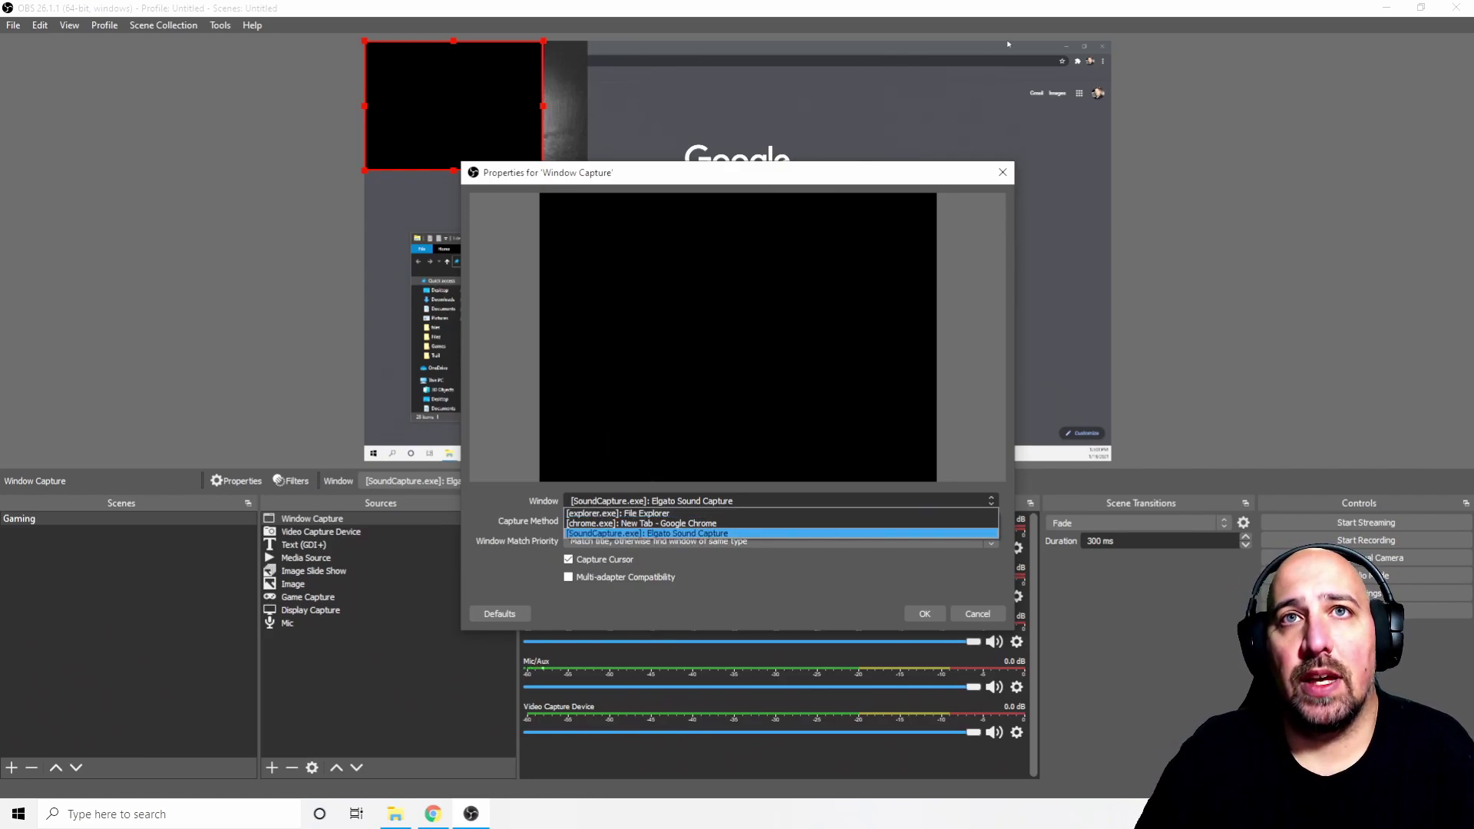
{"action": "left_click", "coordinate": [791, 70]}
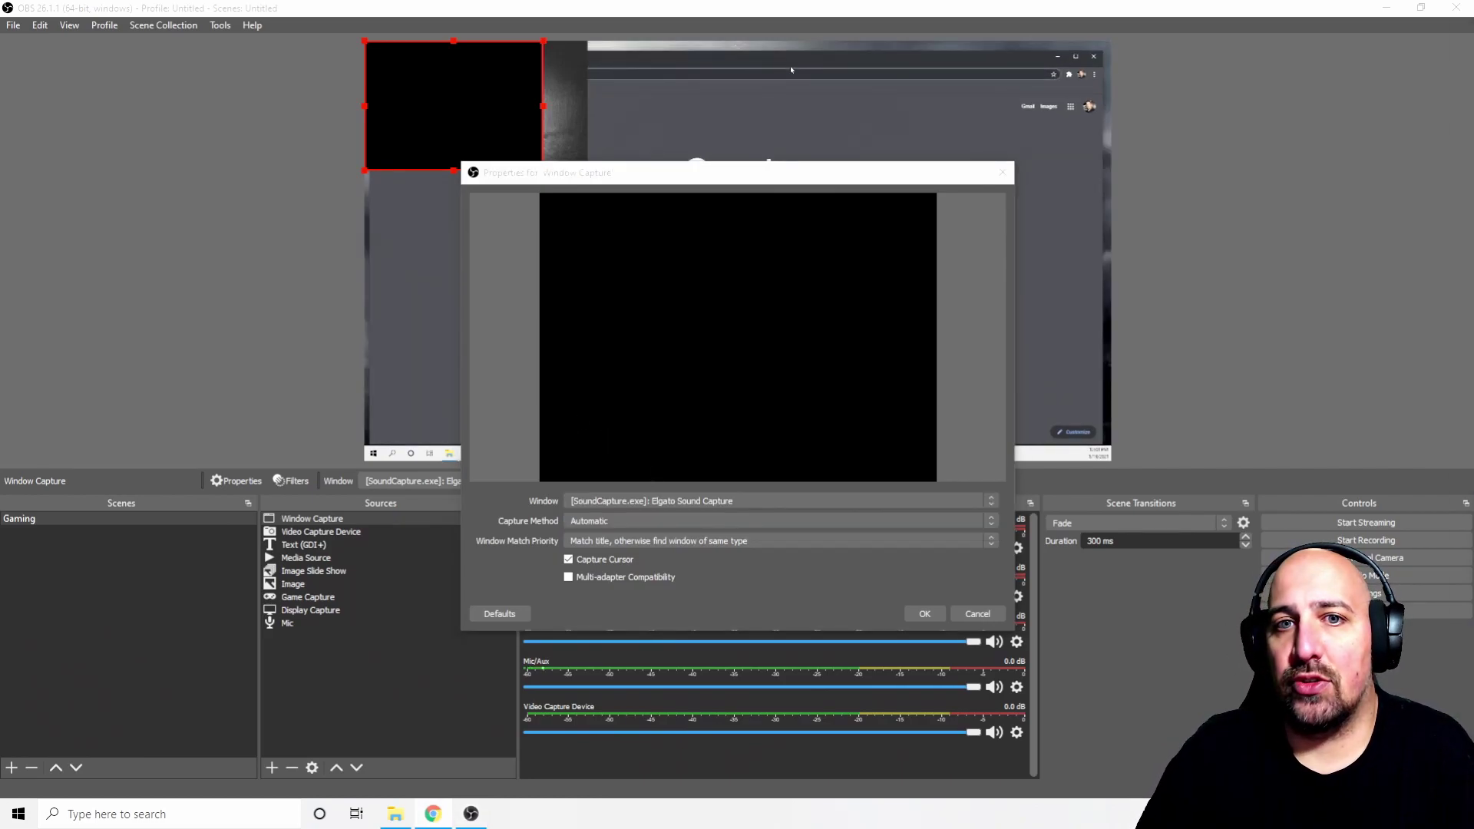
{"action": "left_click", "coordinate": [658, 500]}
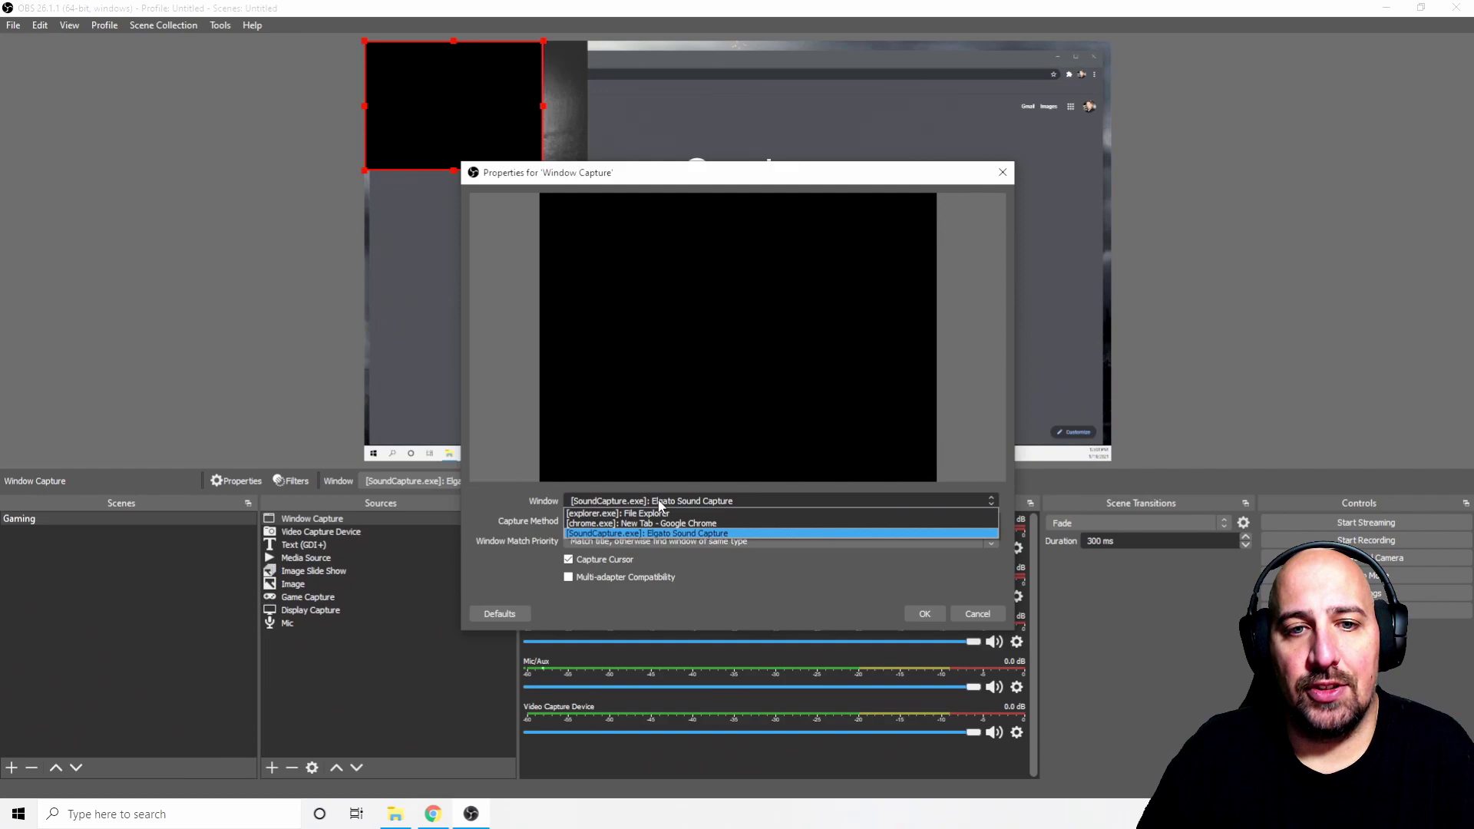
{"action": "left_click", "coordinate": [697, 523]}
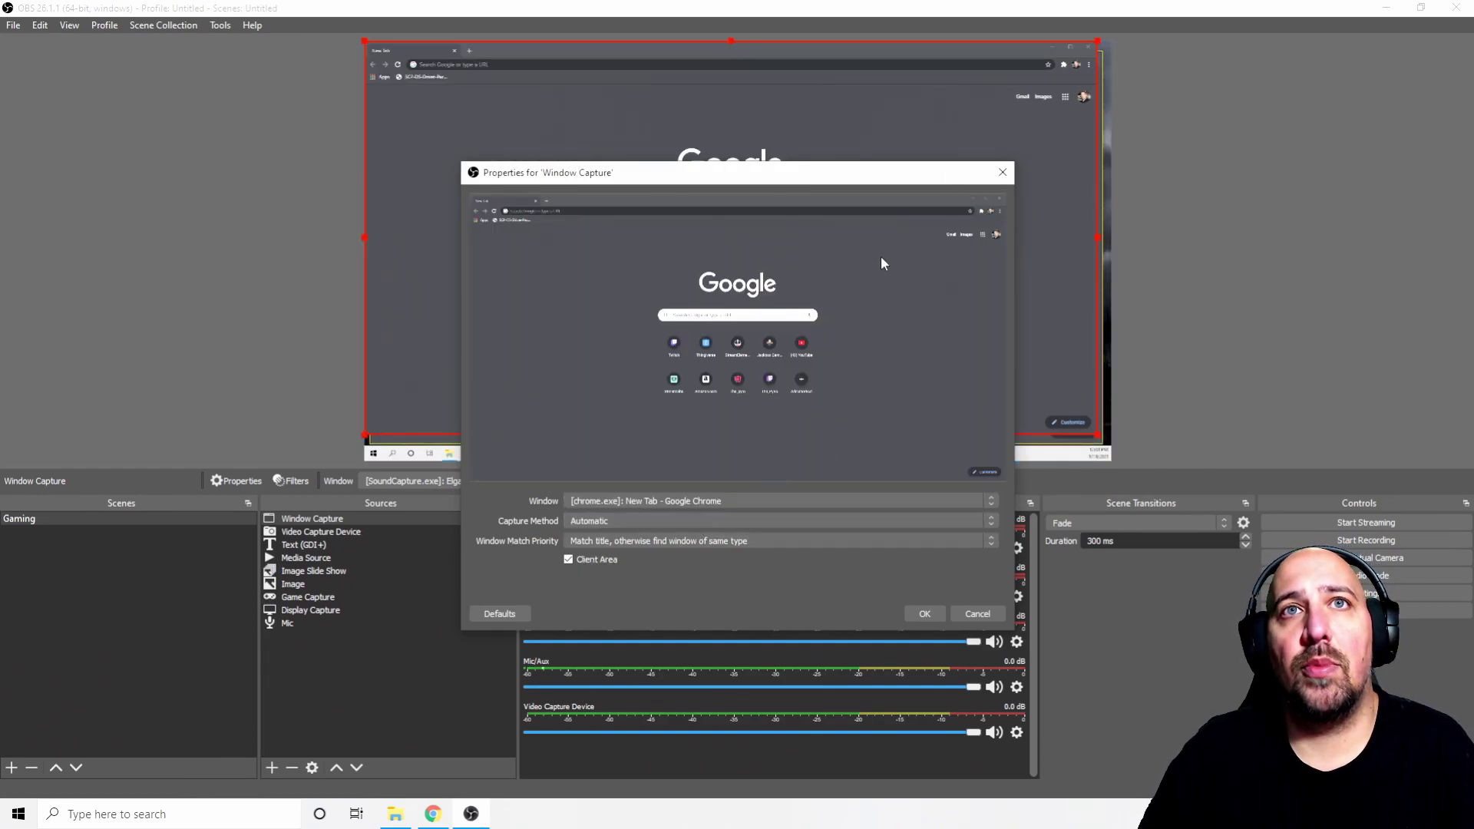
- Switch the captured window to "[explorer.exe]: File Explorer", return it to "[SoundCapture.exe]: Elgato Sound Capture", and close the properties
{"action": "left_click", "coordinate": [674, 501]}
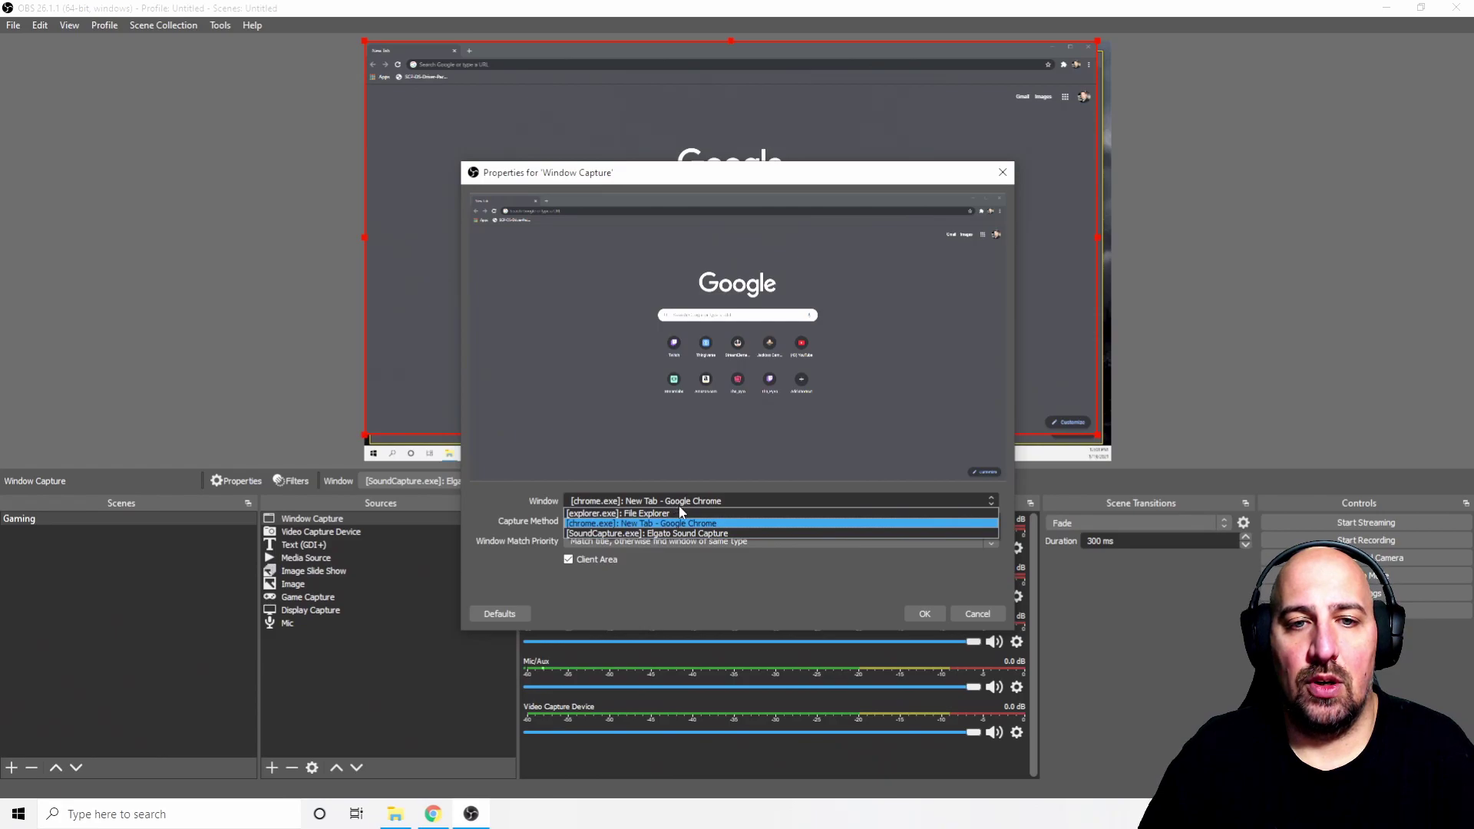
{"action": "left_click", "coordinate": [683, 513]}
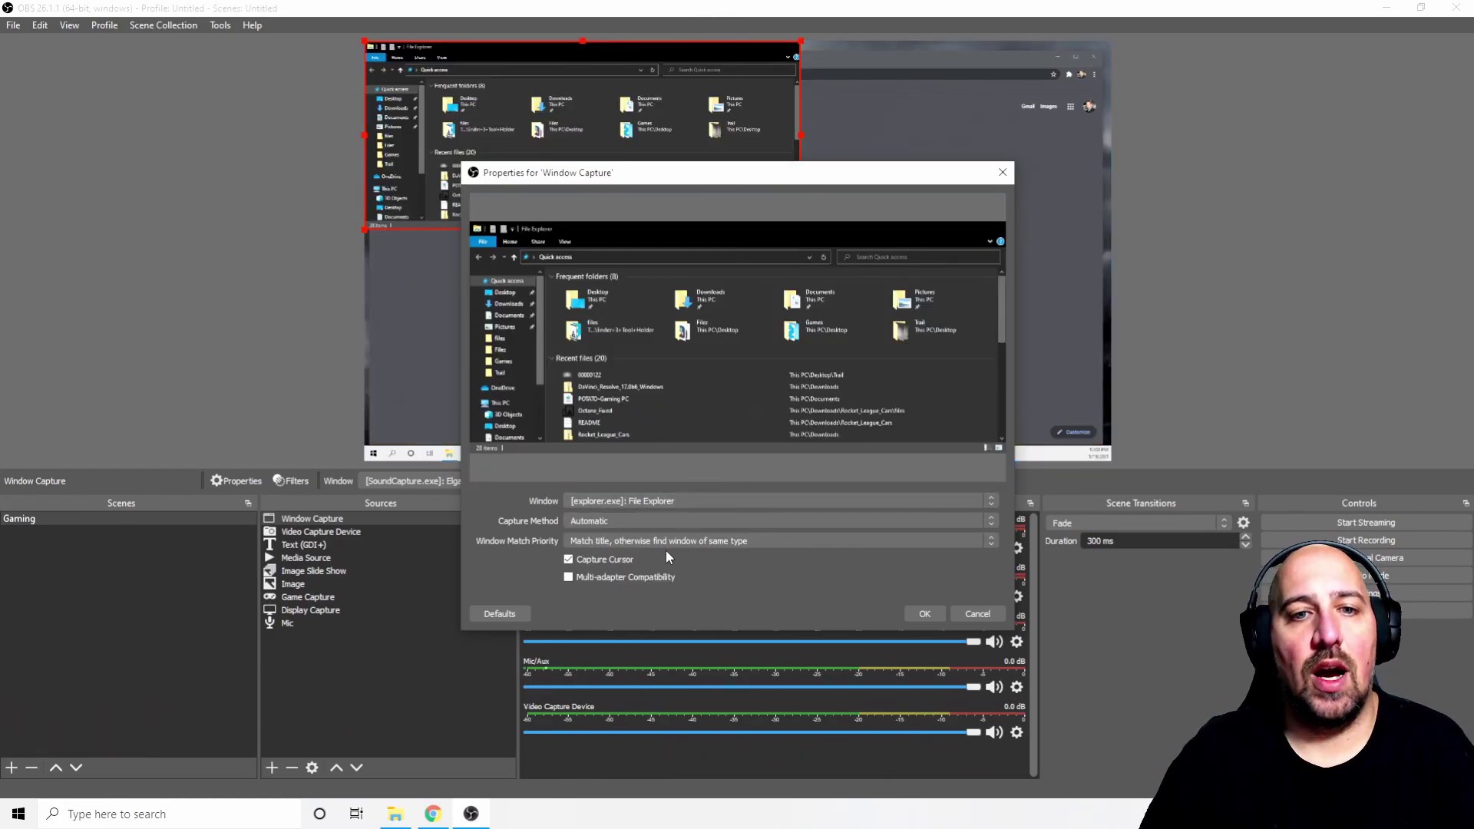
{"action": "left_click", "coordinate": [684, 503]}
{"action": "left_click", "coordinate": [693, 533]}
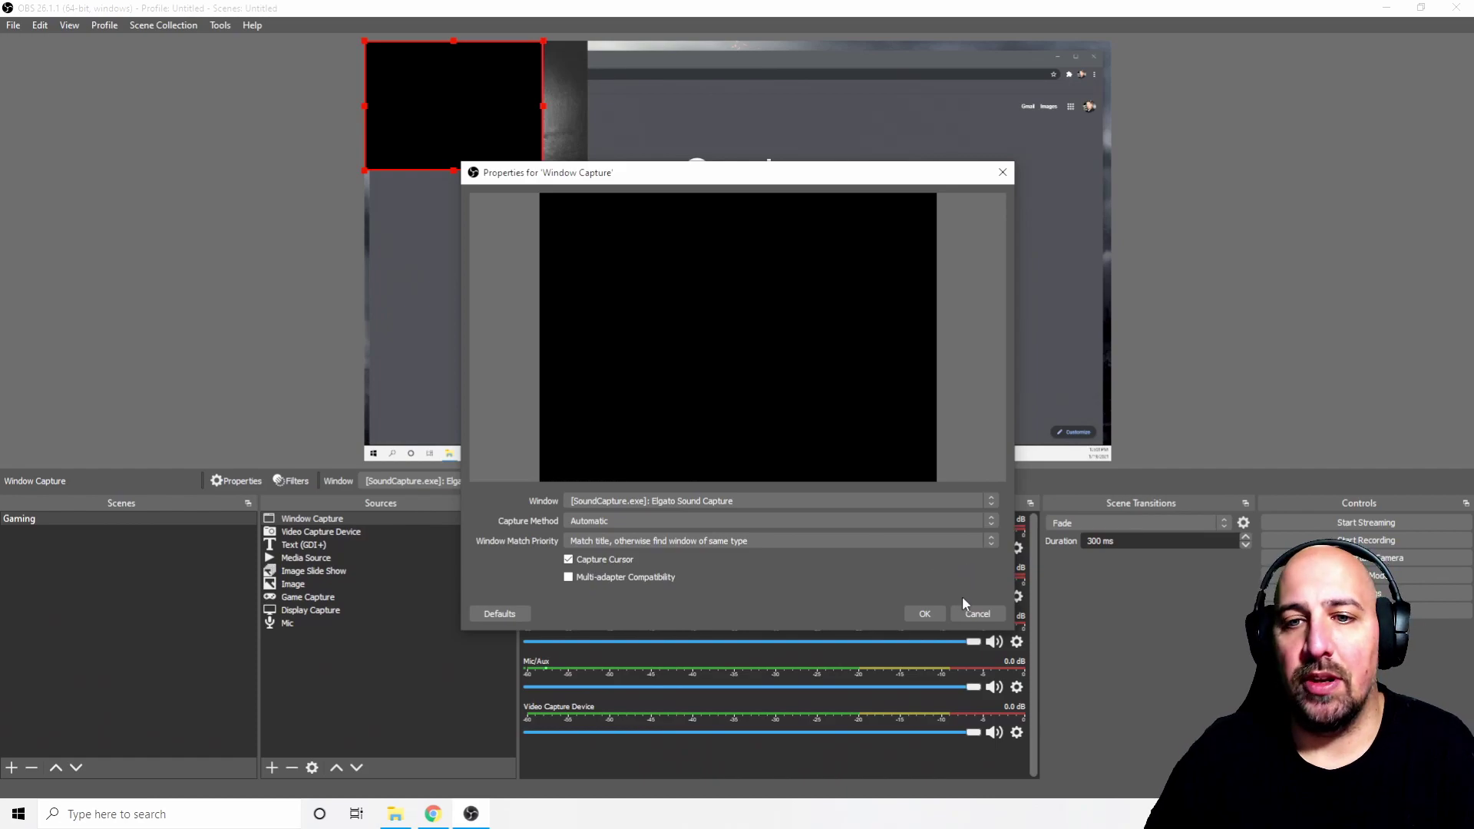
{"action": "key", "text": "Return"}
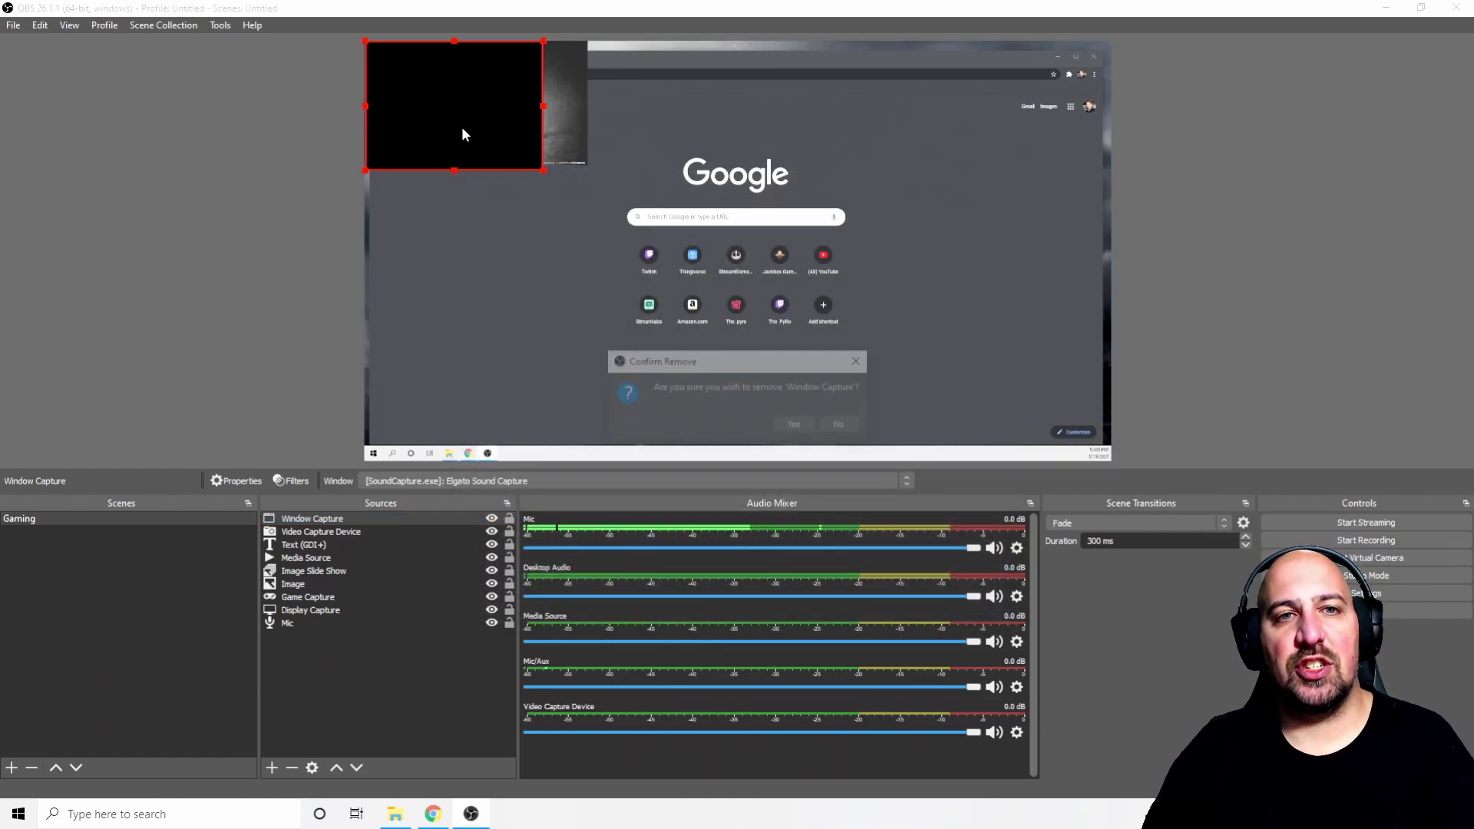
- Decline removing the Window Capture source, and remove the Image source from the Gaming scene instead
{"action": "key", "text": "Delete"}
{"action": "left_click", "coordinate": [854, 426]}
{"action": "left_click", "coordinate": [478, 91]}
{"action": "key", "text": "Delete"}
{"action": "left_click", "coordinate": [791, 424]}
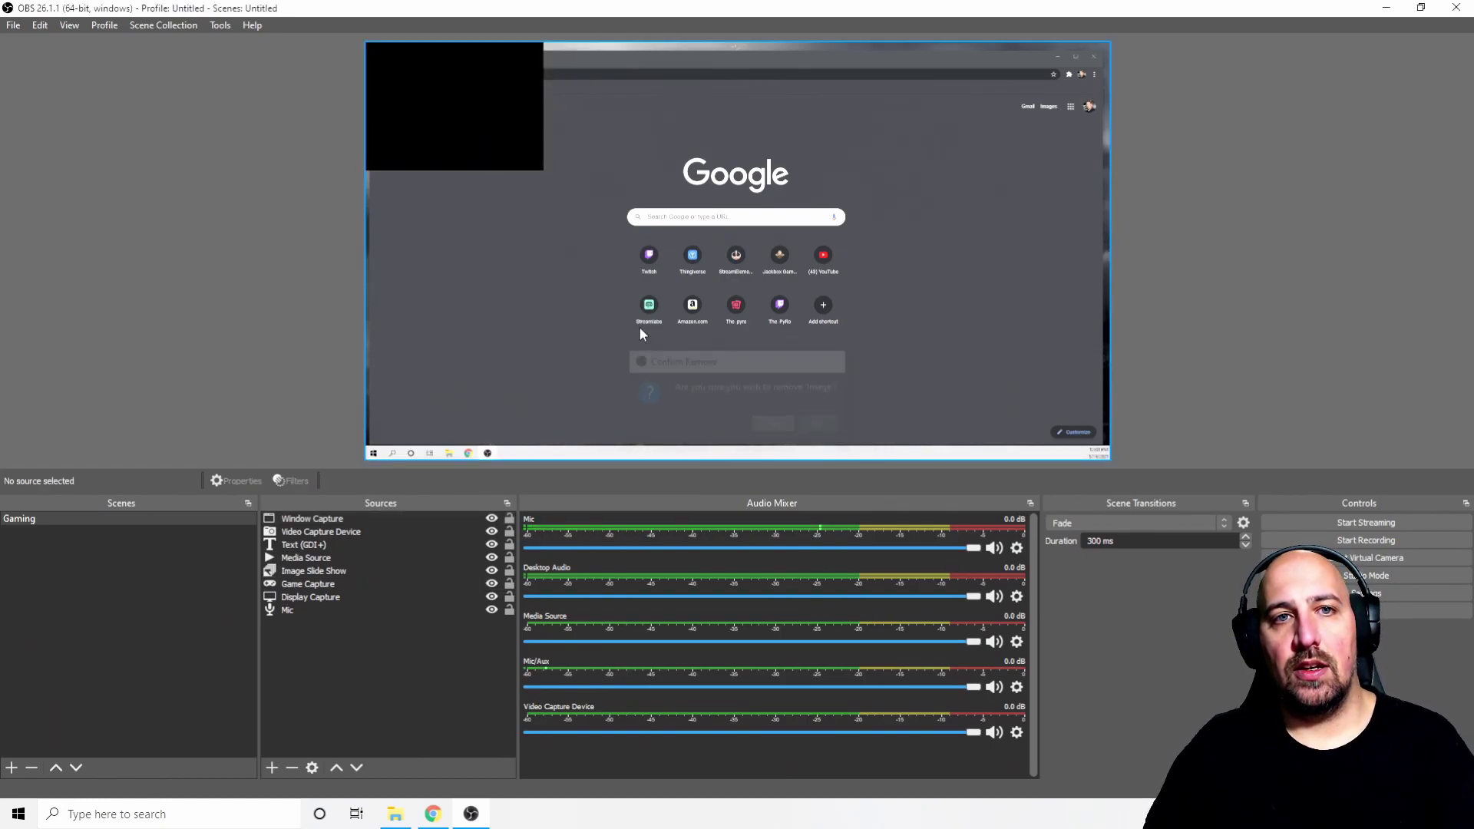
- Remove the Window Capture source from the Gaming scene and move the "The PyRo" text slightly lower in the preview
{"action": "left_click", "coordinate": [442, 152]}
{"action": "key", "text": "Delete"}
{"action": "left_click", "coordinate": [798, 427]}
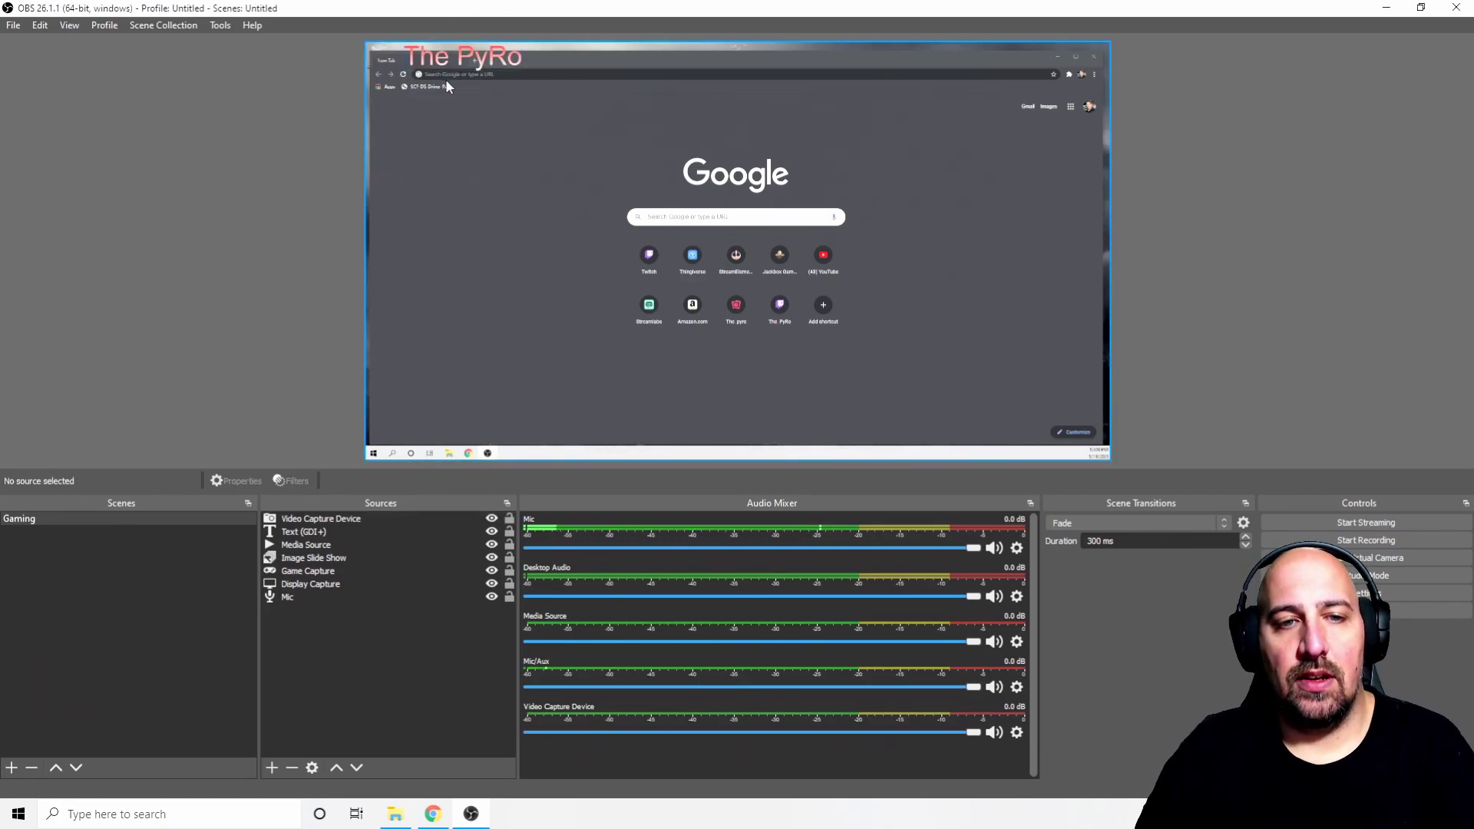
{"action": "left_click_drag", "start_coordinate": [459, 59], "coordinate": [472, 134]}
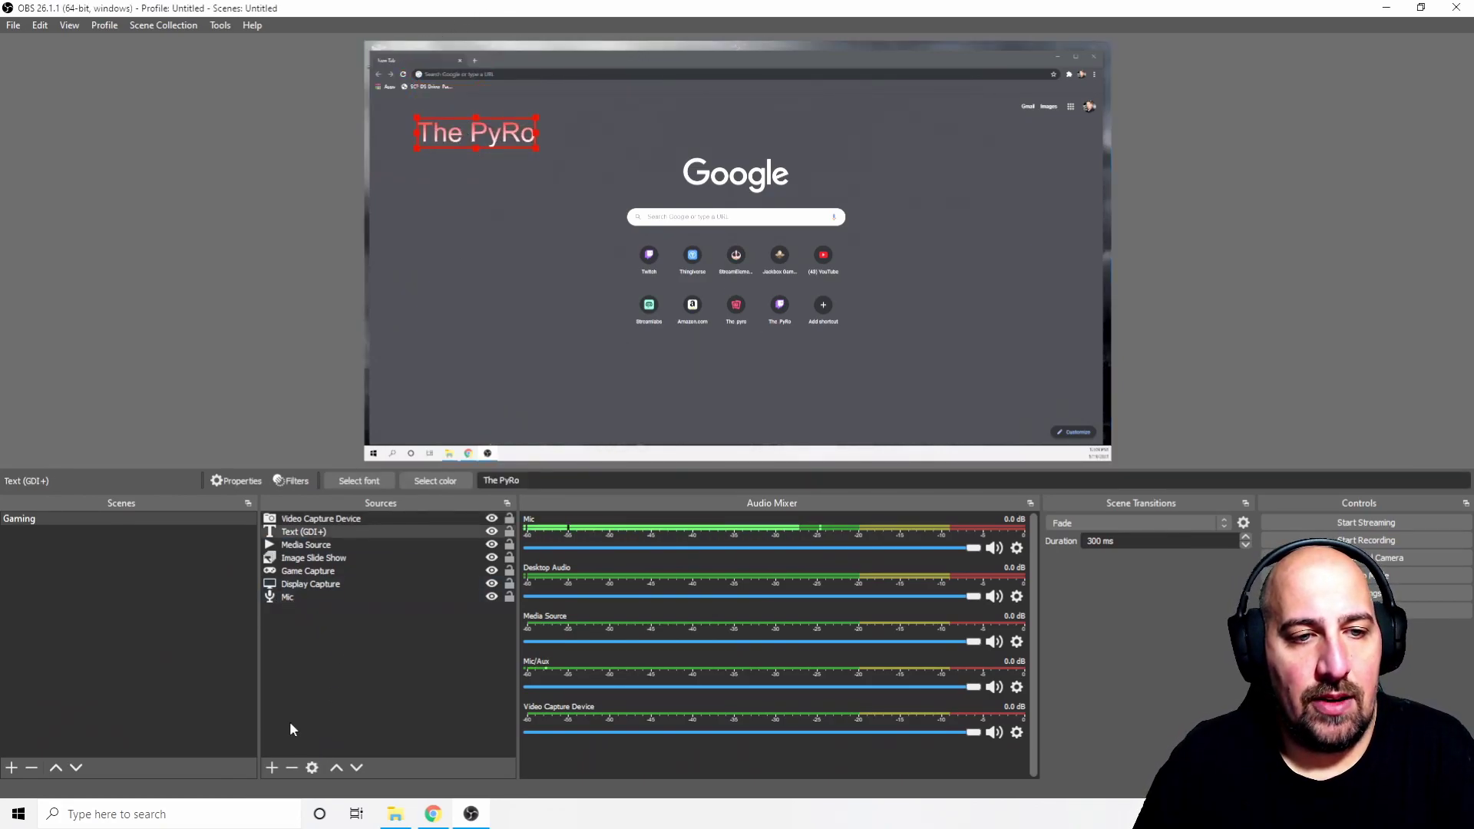
{"action": "left_click", "coordinate": [272, 768]}
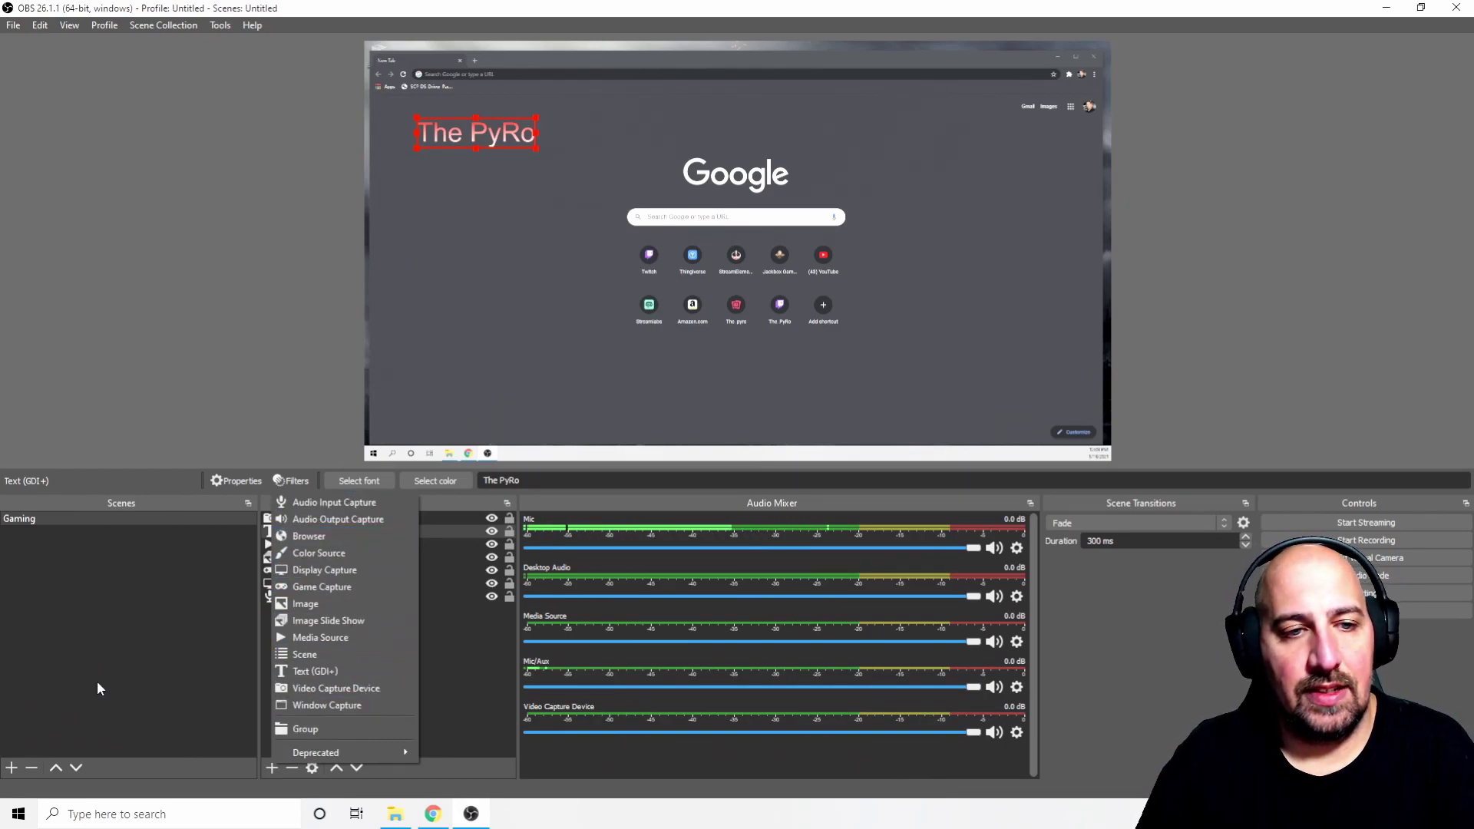
{"action": "left_click", "coordinate": [164, 660]}
{"action": "left_click", "coordinate": [351, 651]}
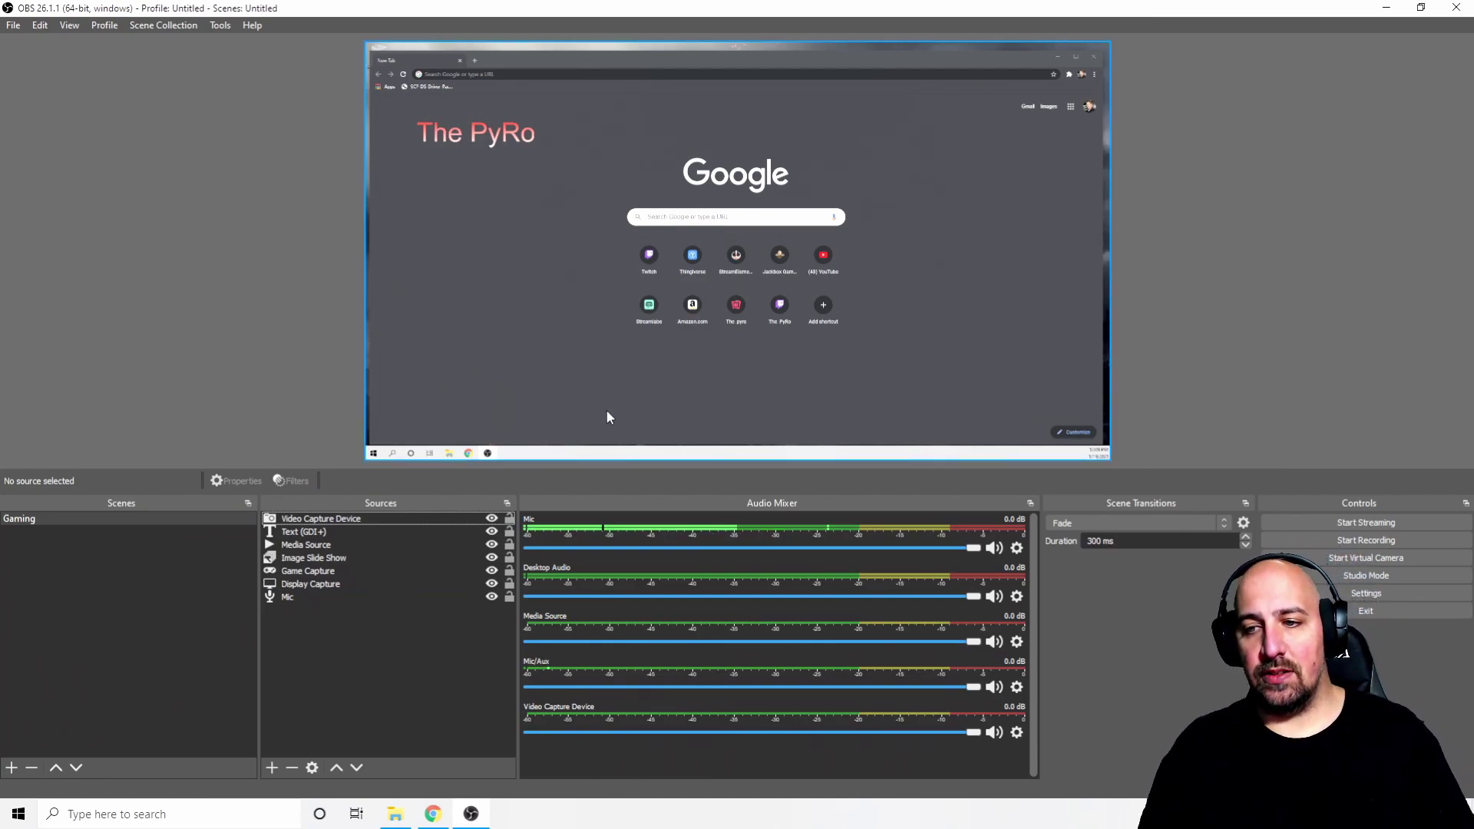
- Remove the "The PyRo" text source and the Display Capture source from the Gaming scene
{"action": "left_click", "coordinate": [495, 138]}
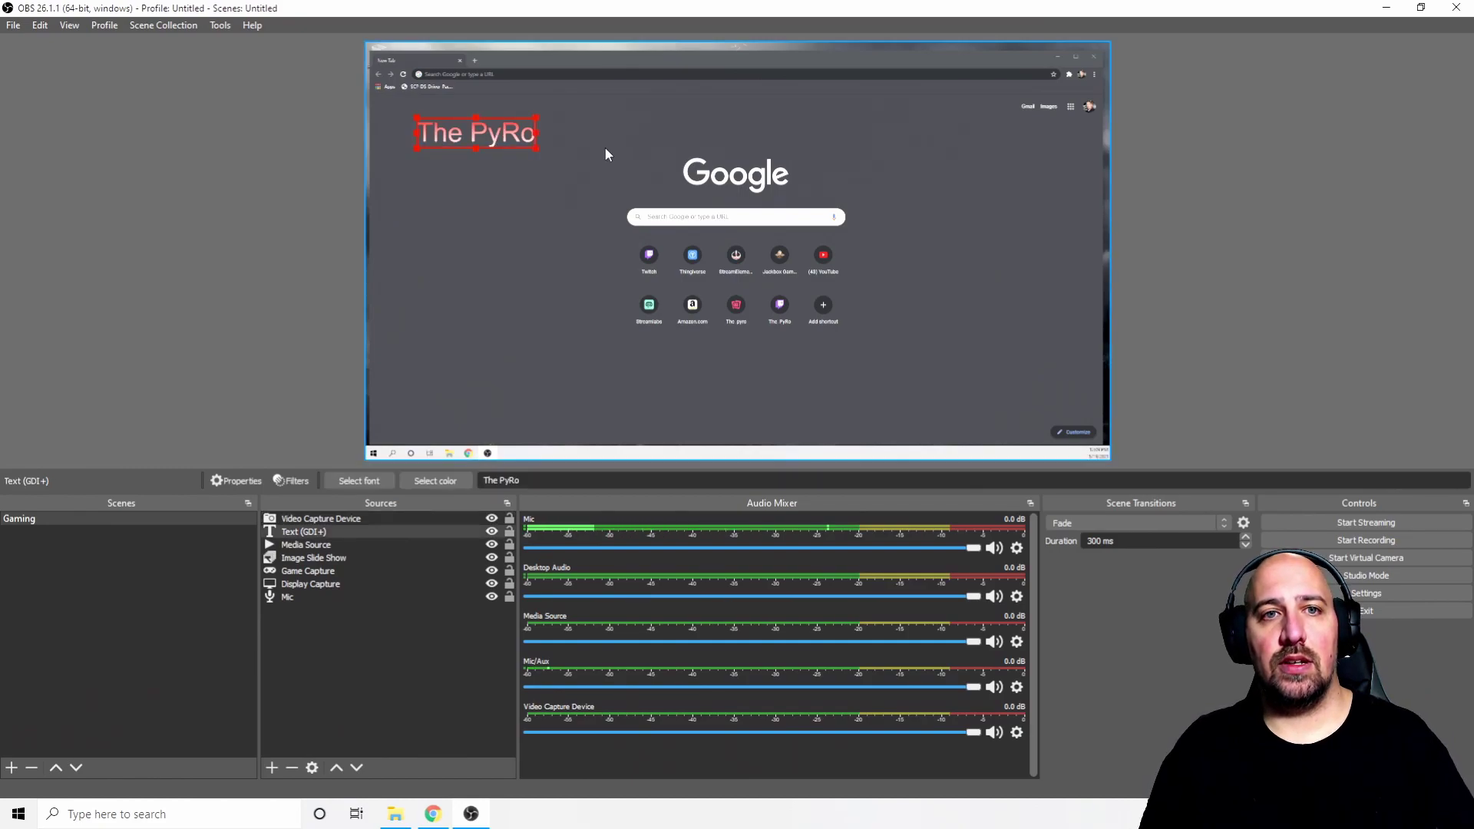
{"action": "key", "text": "Delete"}
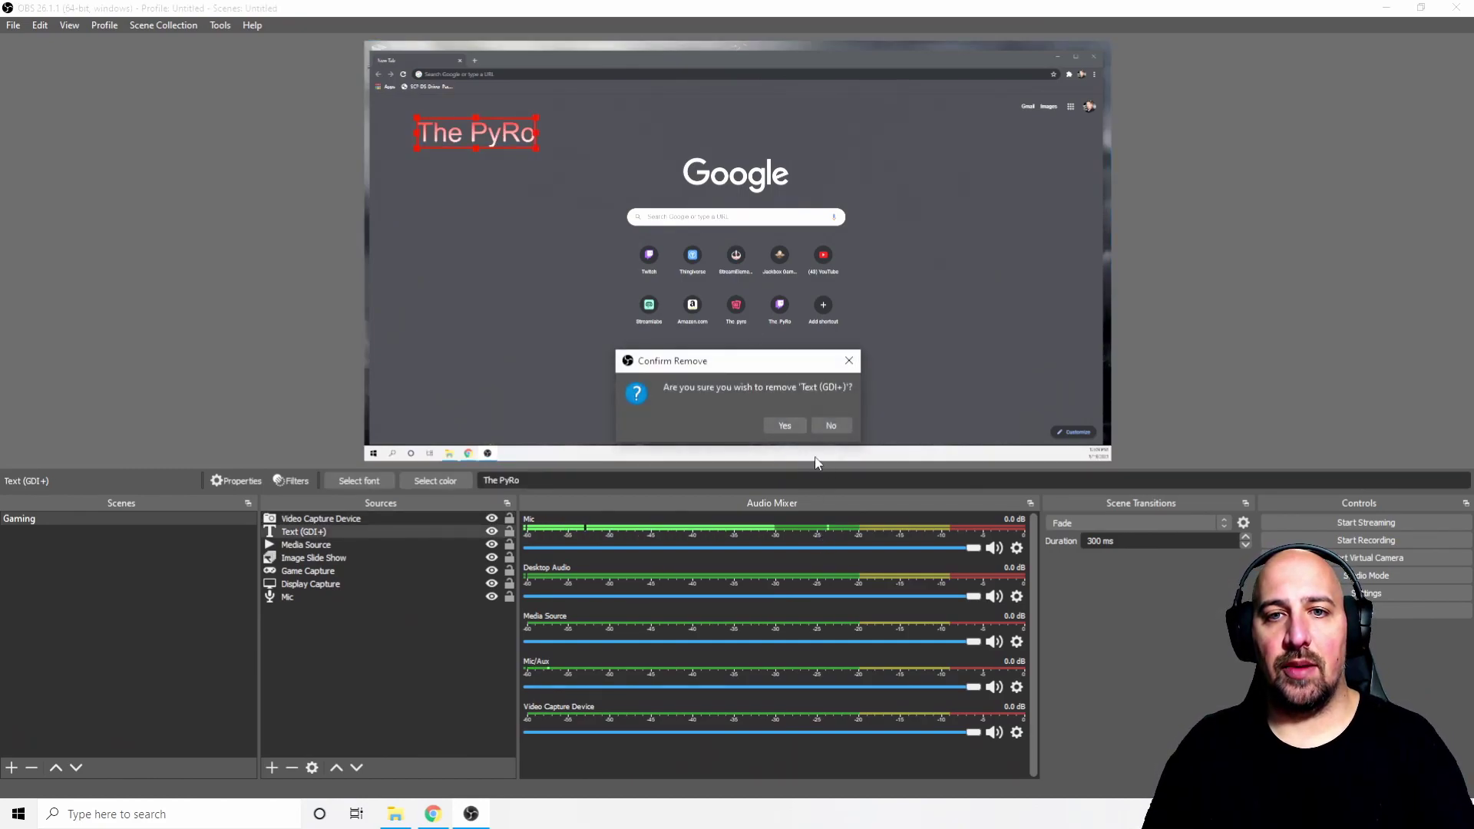
{"action": "left_click", "coordinate": [785, 425]}
{"action": "left_click", "coordinate": [712, 286]}
{"action": "key", "text": "Delete"}
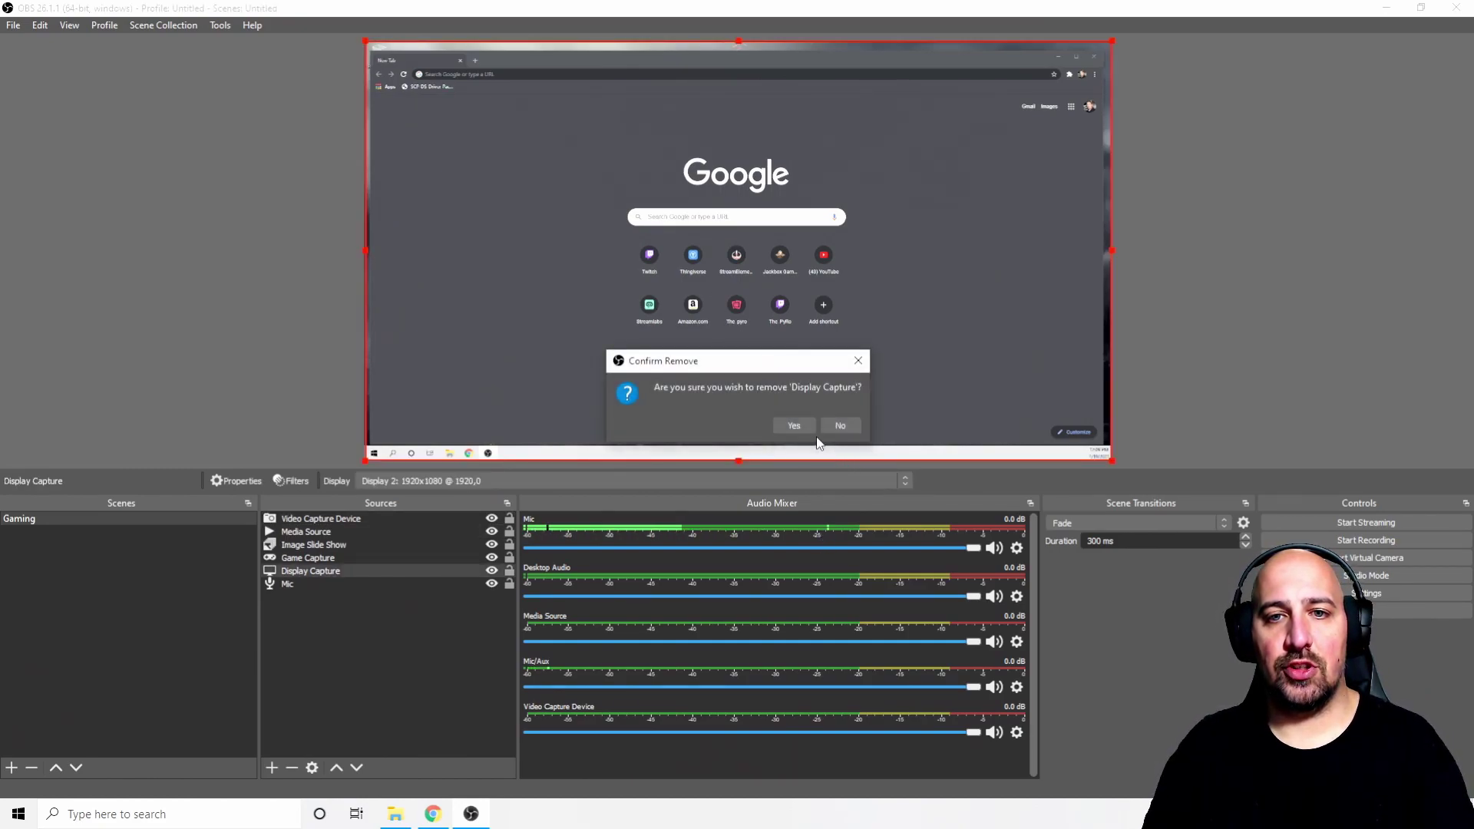
{"action": "left_click", "coordinate": [792, 426]}
- Remove the remaining Video Capture Device, Media Source, Image Slide Show, Game Capture and Mic sources, leaving the Gaming scene empty
{"action": "left_click", "coordinate": [372, 519]}
{"action": "key", "text": "Delete"}
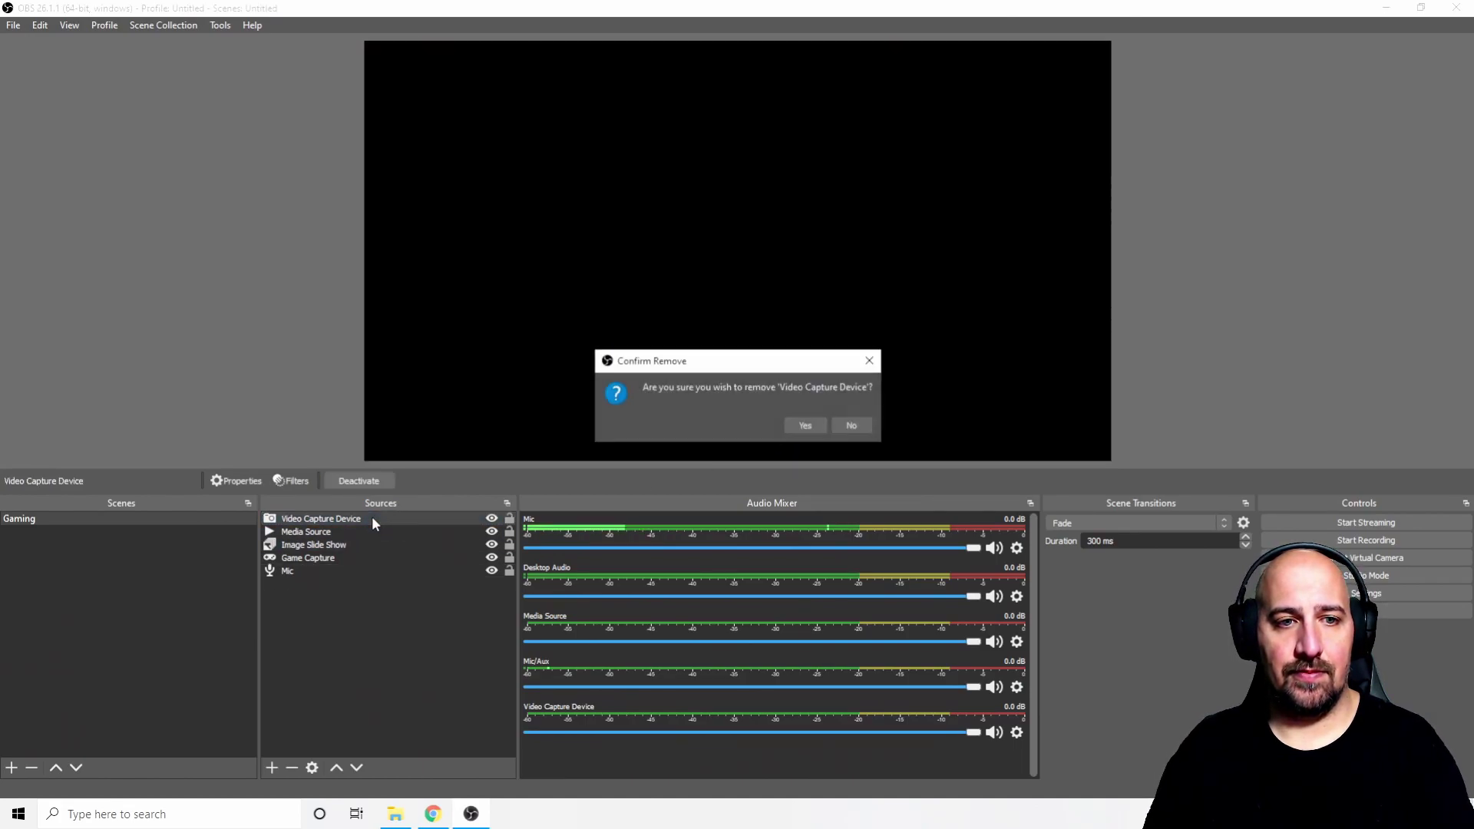
{"action": "key", "text": "Return"}
{"action": "left_click", "coordinate": [368, 517]}
{"action": "key", "text": "Delete"}
{"action": "key", "text": "Return"}
{"action": "left_click", "coordinate": [375, 517]}
{"action": "key", "text": "Delete"}
{"action": "key", "text": "Return"}
{"action": "left_click", "coordinate": [375, 517]}
{"action": "key", "text": "Delete"}
{"action": "key", "text": "Return"}
{"action": "left_click", "coordinate": [376, 518]}
{"action": "key", "text": "Delete"}
{"action": "key", "text": "Return"}
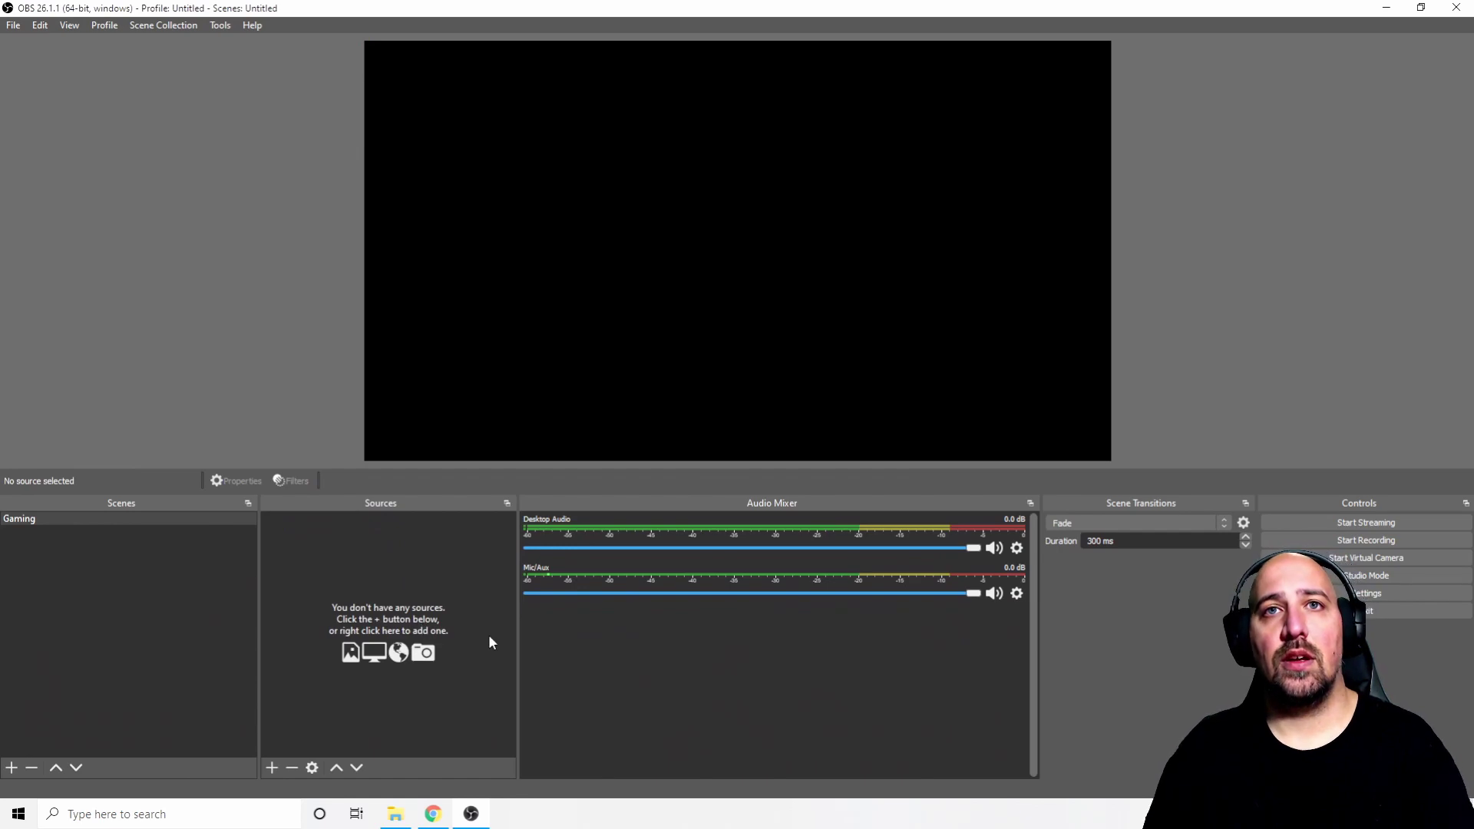
- Add a new Display Capture source to the Gaming scene, capturing "Display 2: 1920x1080 @ 1920,0"
{"action": "left_click", "coordinate": [278, 770]}
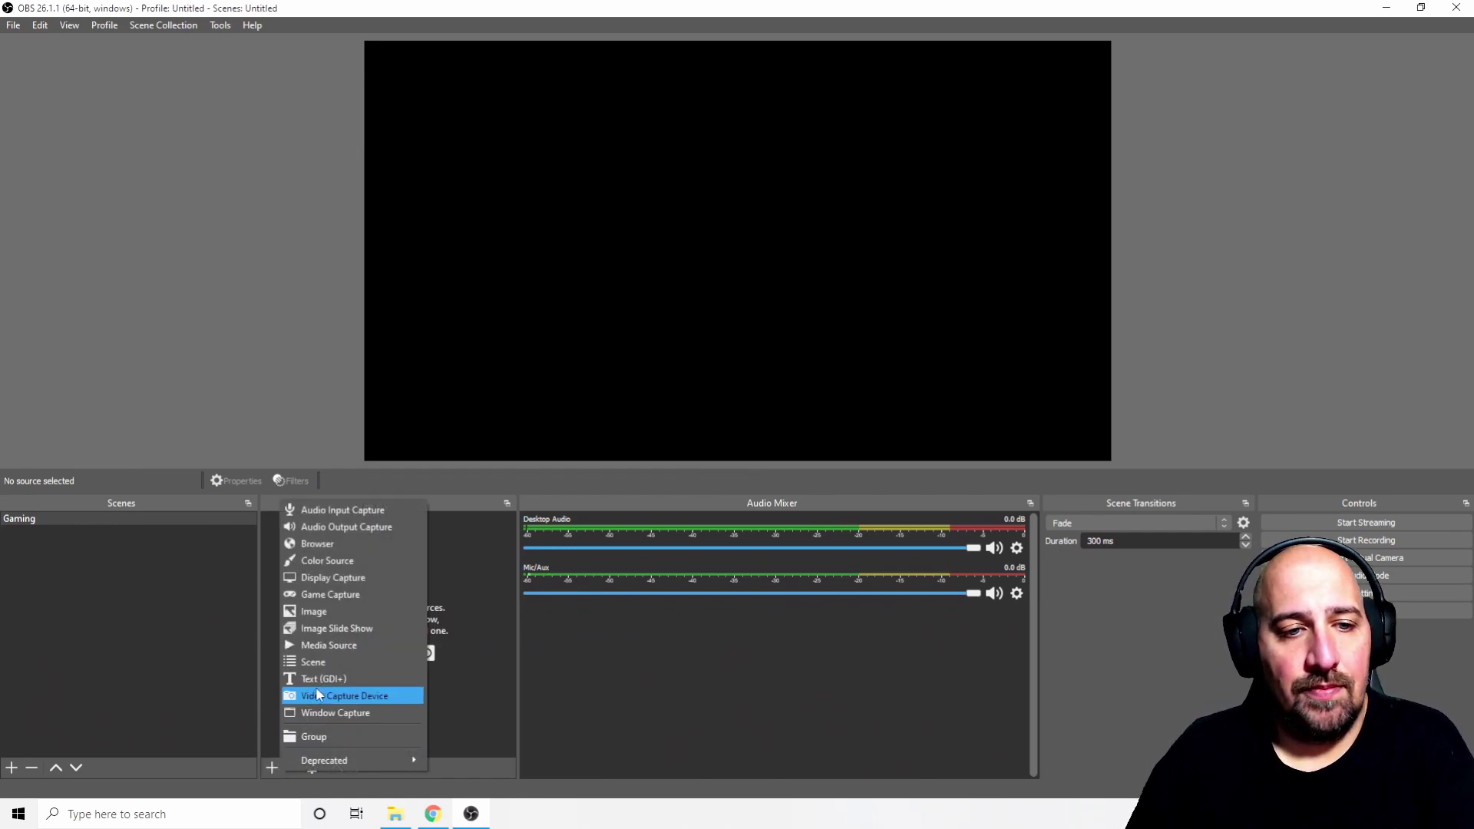
{"action": "left_click", "coordinate": [367, 578]}
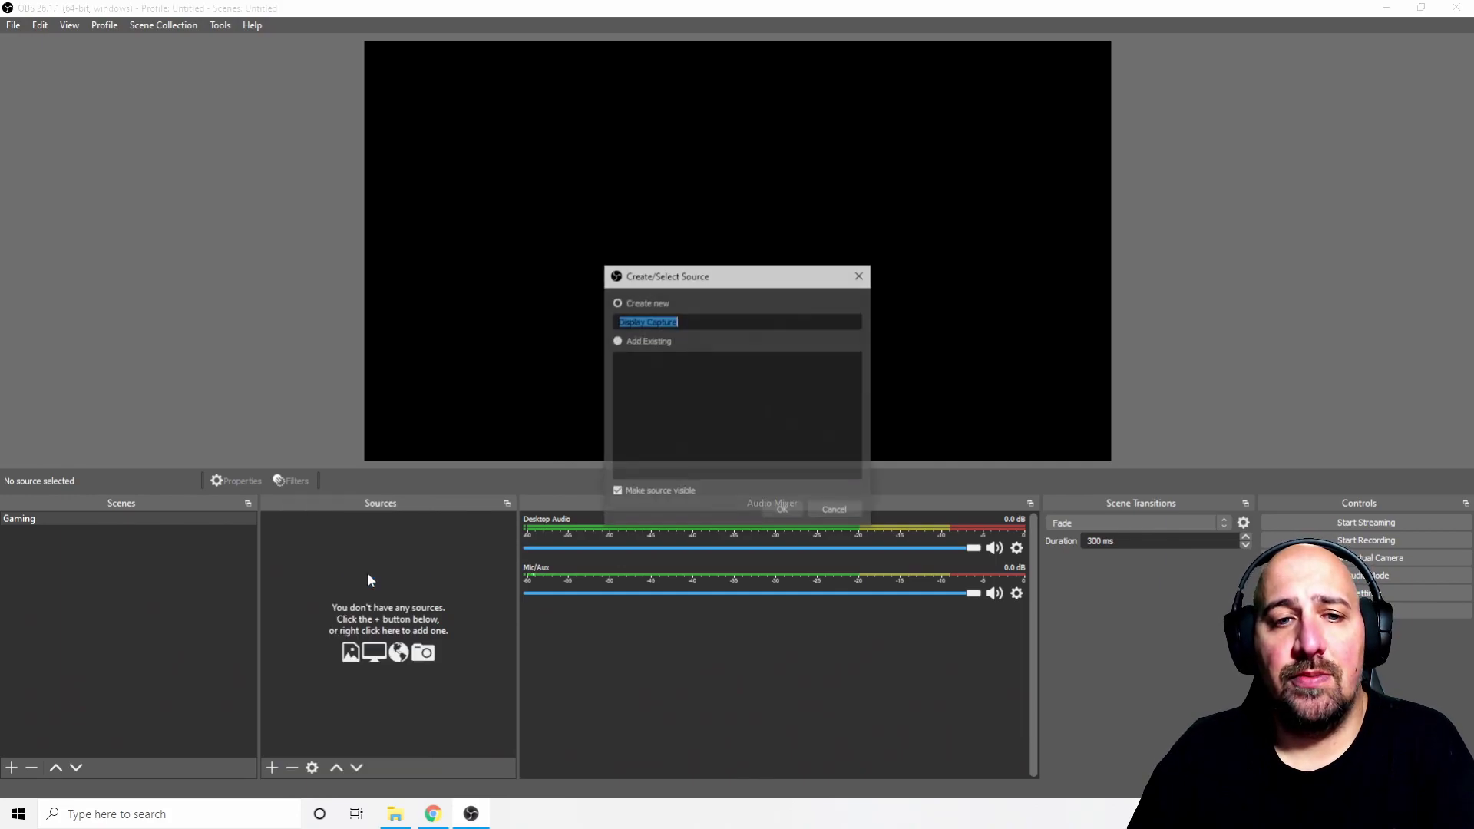
{"action": "left_click", "coordinate": [800, 513]}
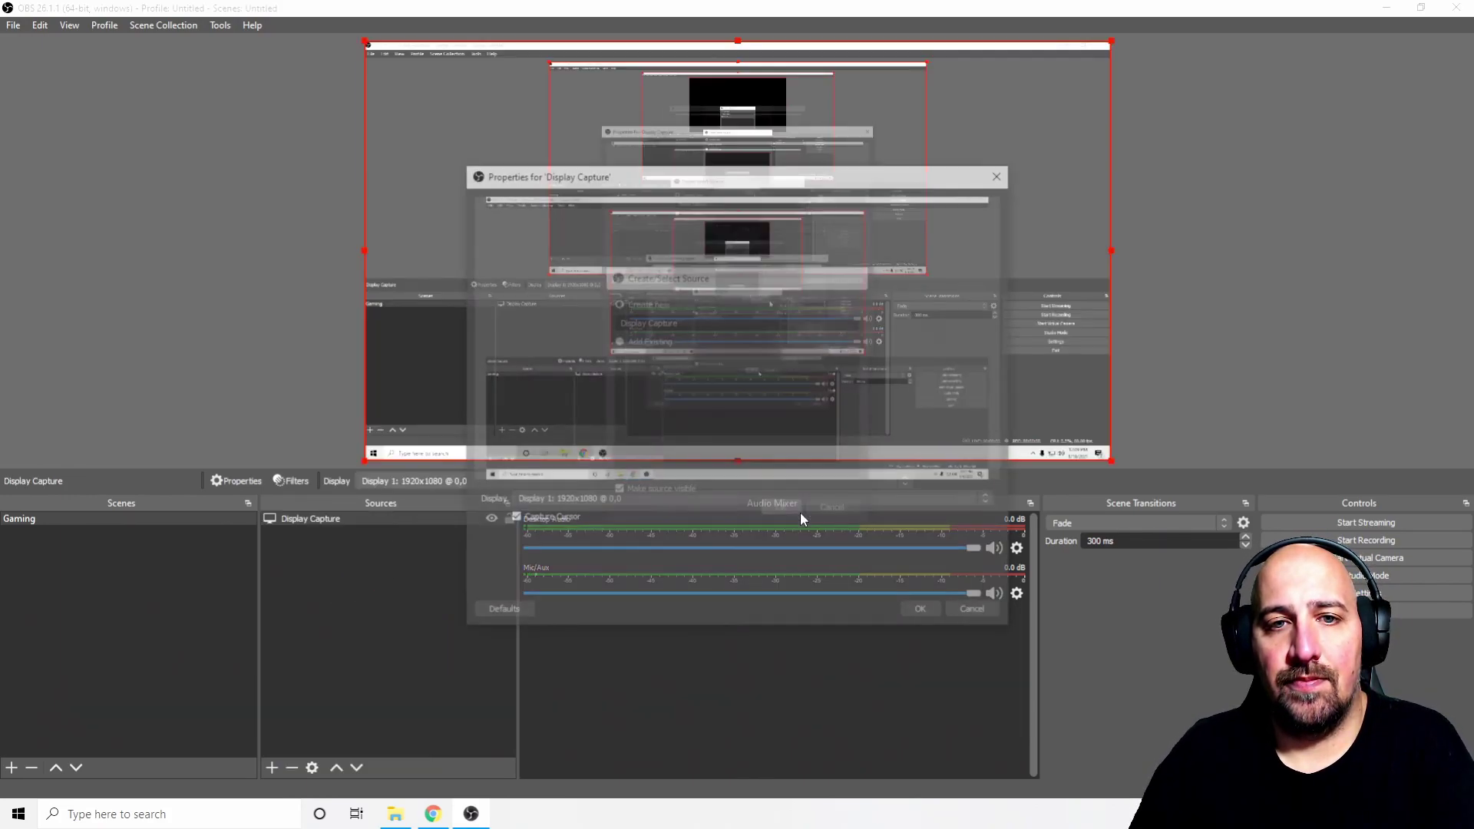
{"action": "left_click", "coordinate": [770, 504]}
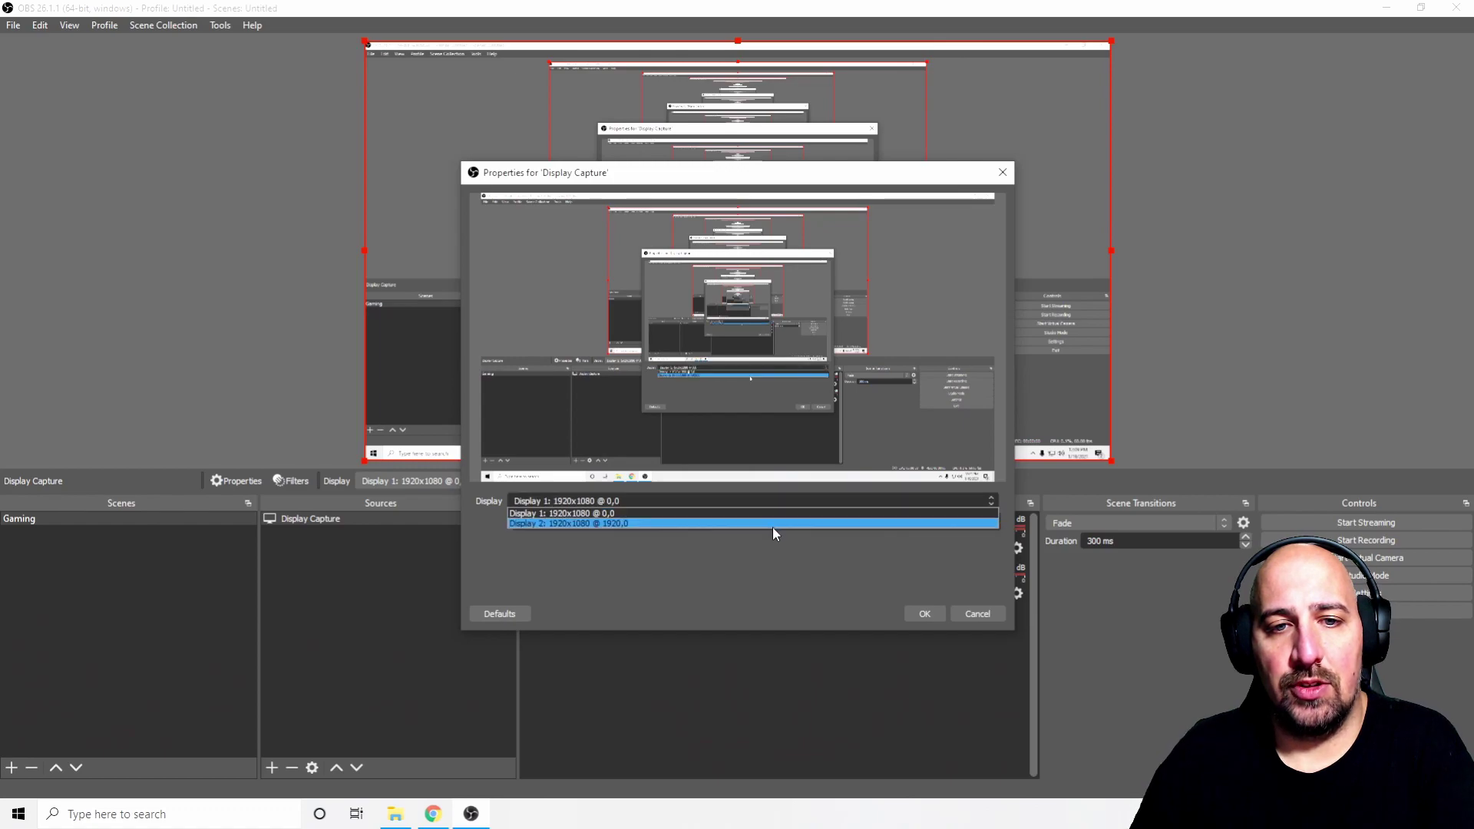
{"action": "left_click", "coordinate": [772, 522]}
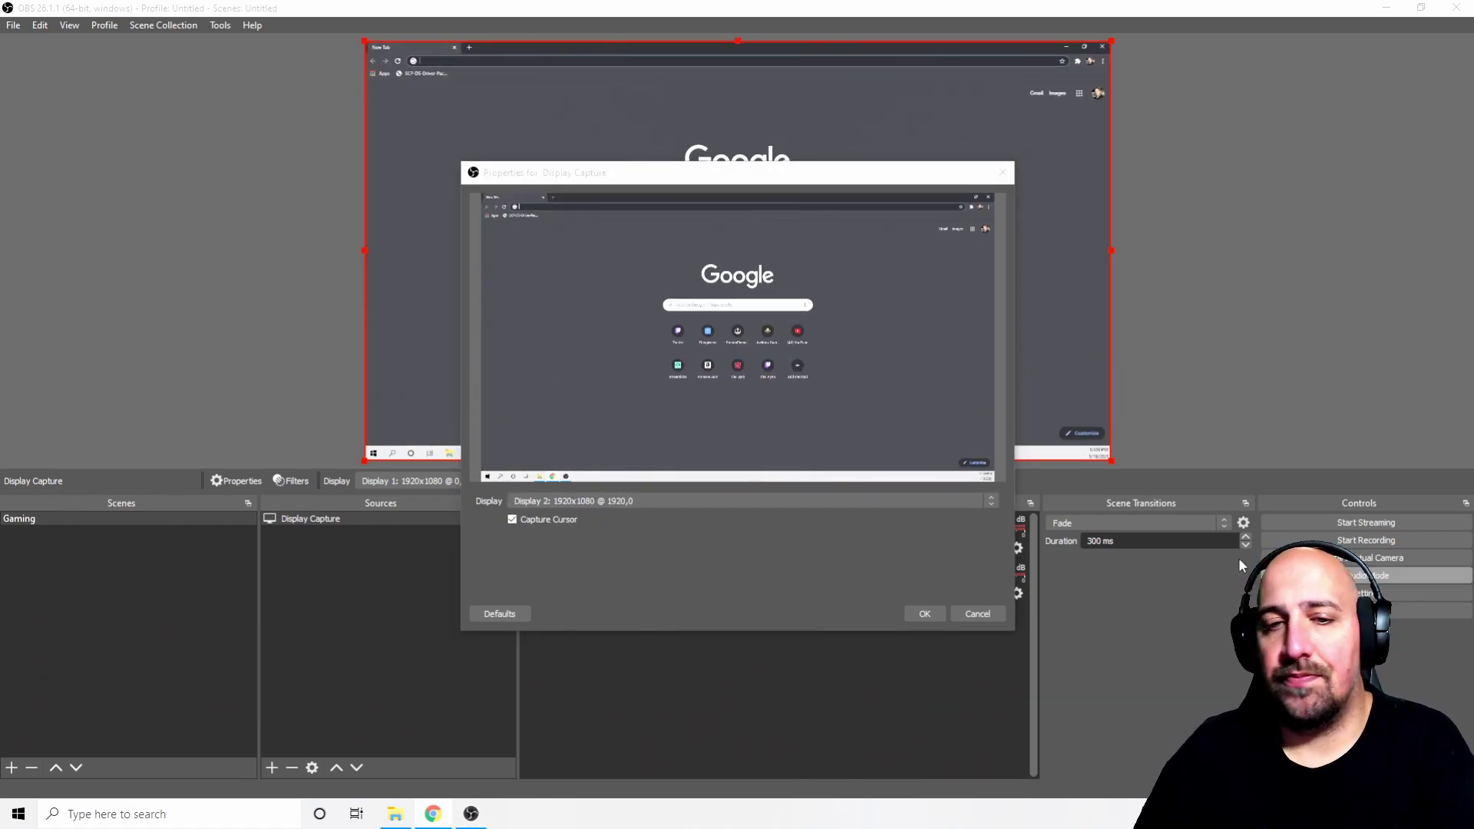
{"action": "left_click", "coordinate": [935, 618]}
{"action": "left_click", "coordinate": [934, 615]}
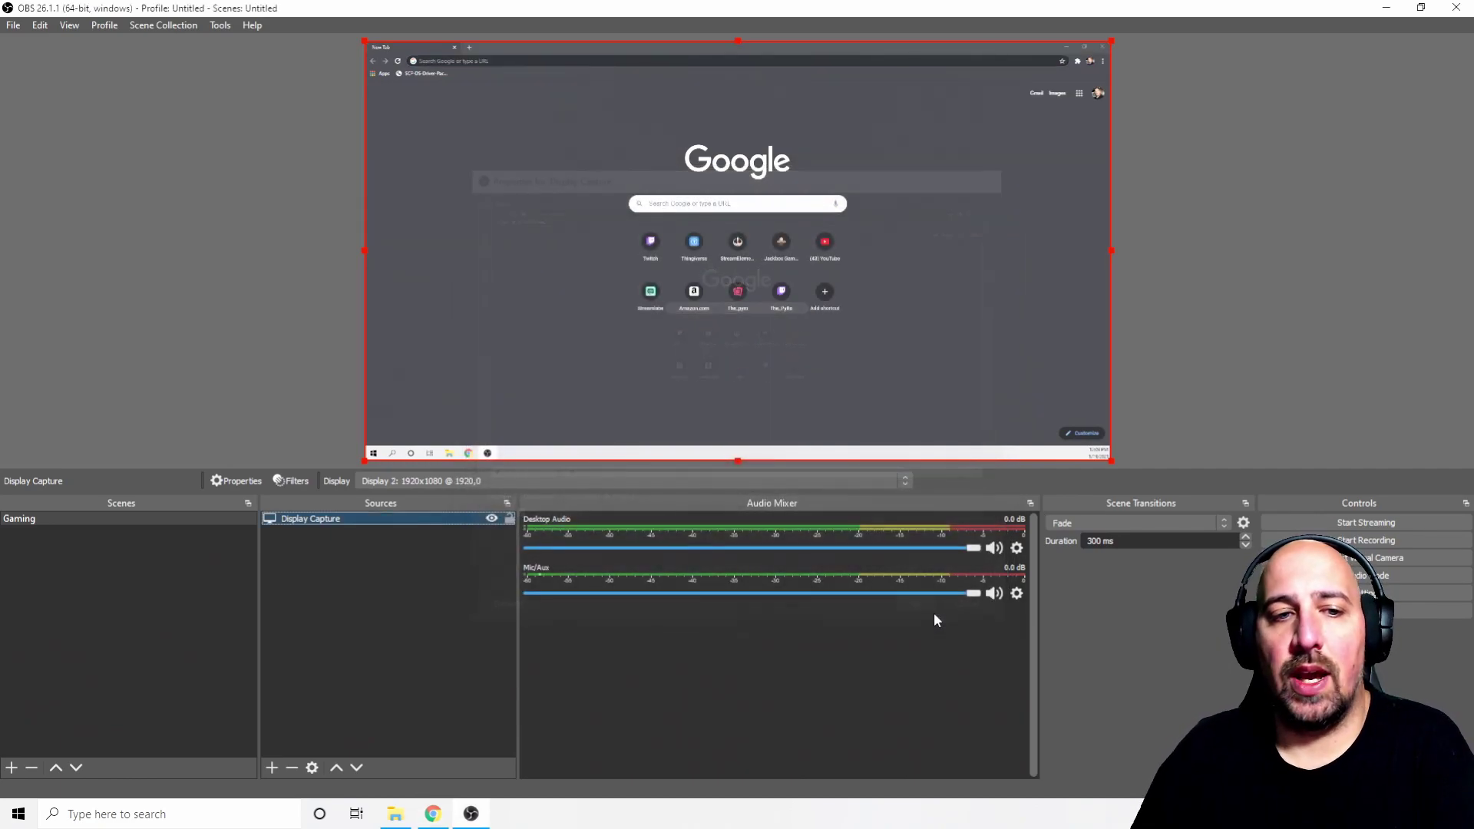
- Add an Audio Input Capture source to the Gaming scene using the existing Mic/Aux
{"action": "left_click", "coordinate": [271, 767]}
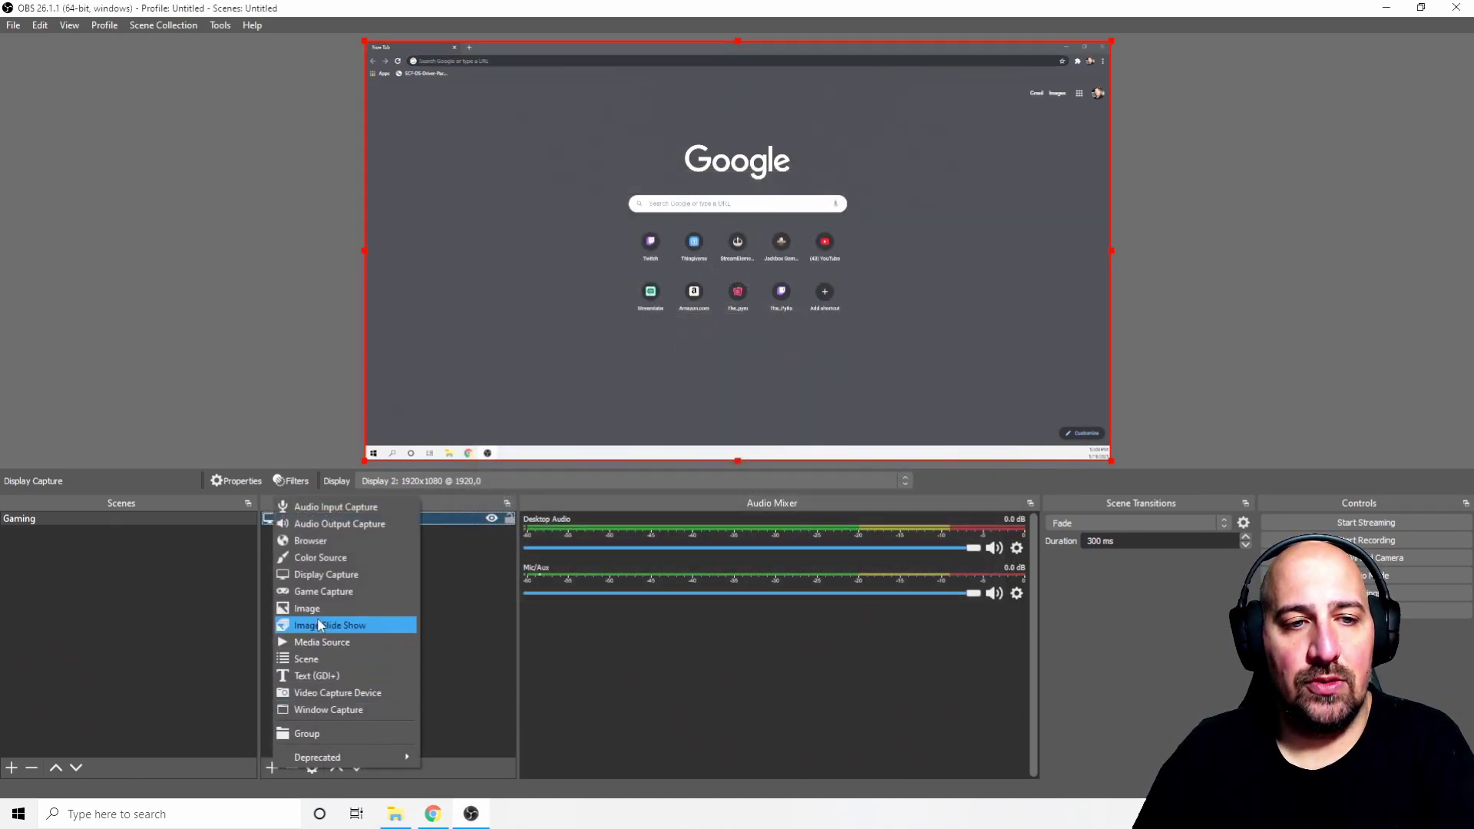
{"action": "left_click", "coordinate": [367, 510]}
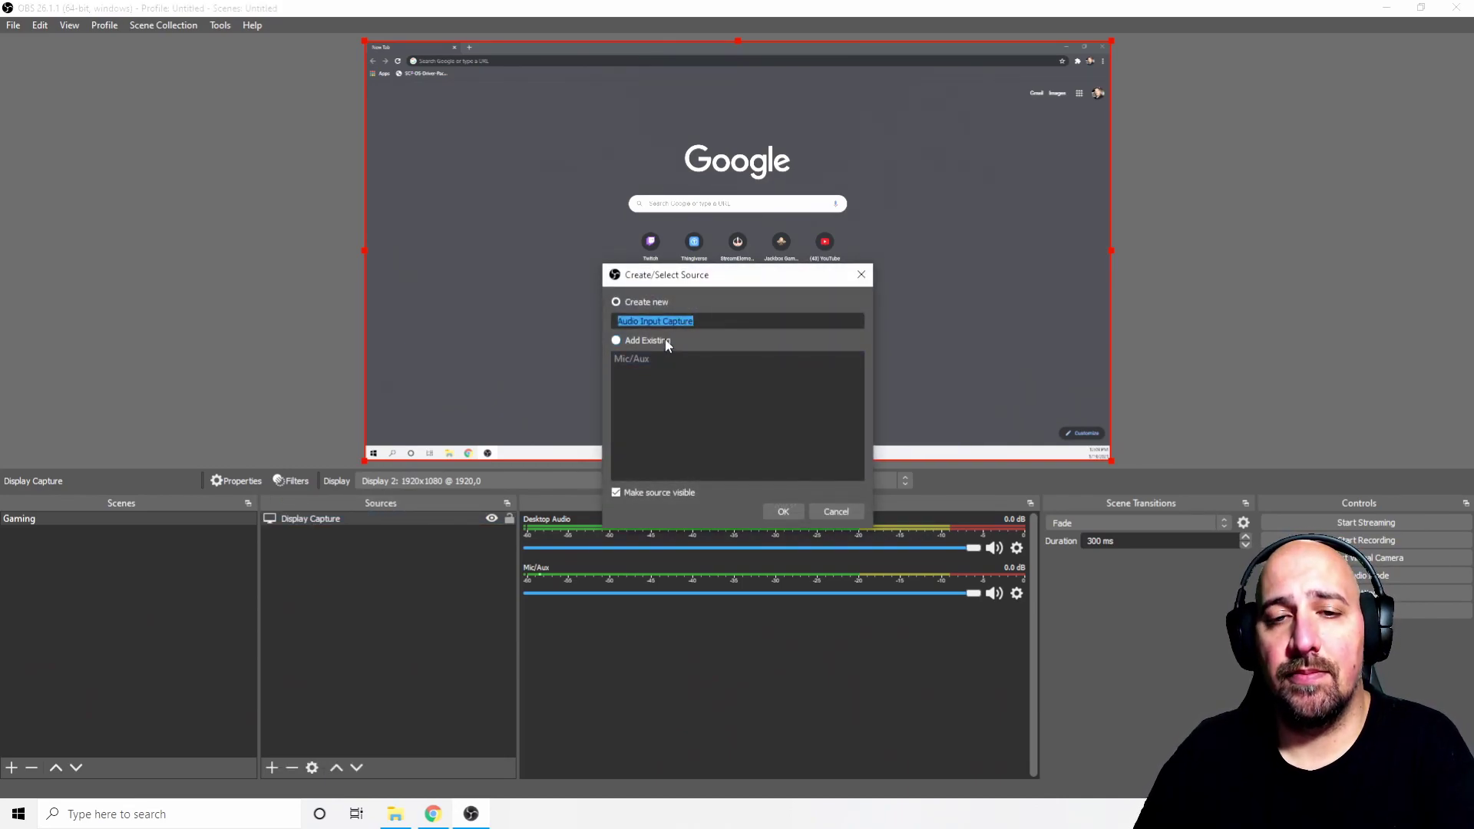
{"action": "left_click", "coordinate": [659, 360]}
{"action": "left_click", "coordinate": [795, 510]}
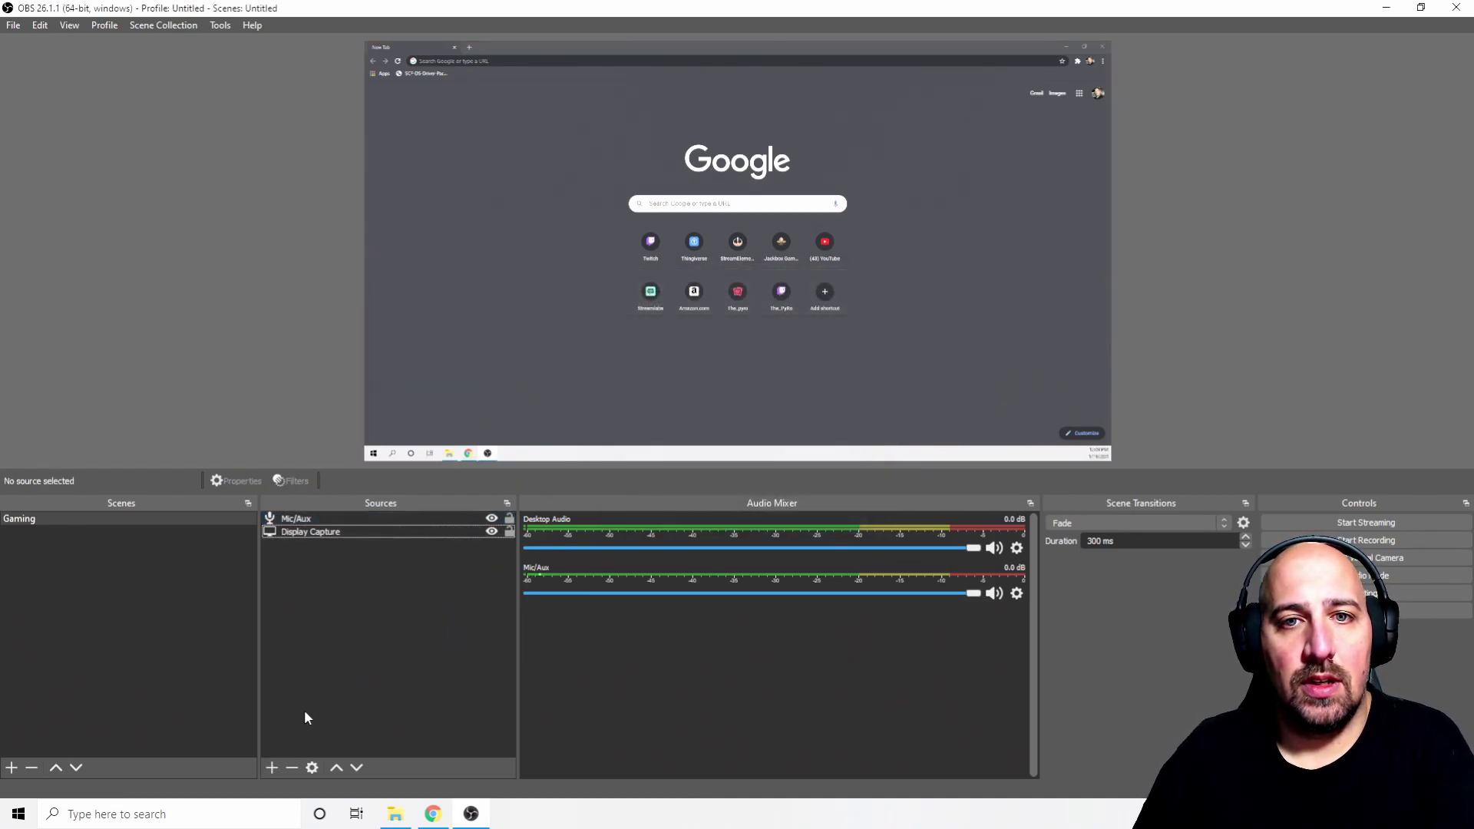
- Add a Video Capture Device source with a chosen camera and shrink it into the lower-right corner of the scene canvas
{"action": "left_click", "coordinate": [272, 768]}
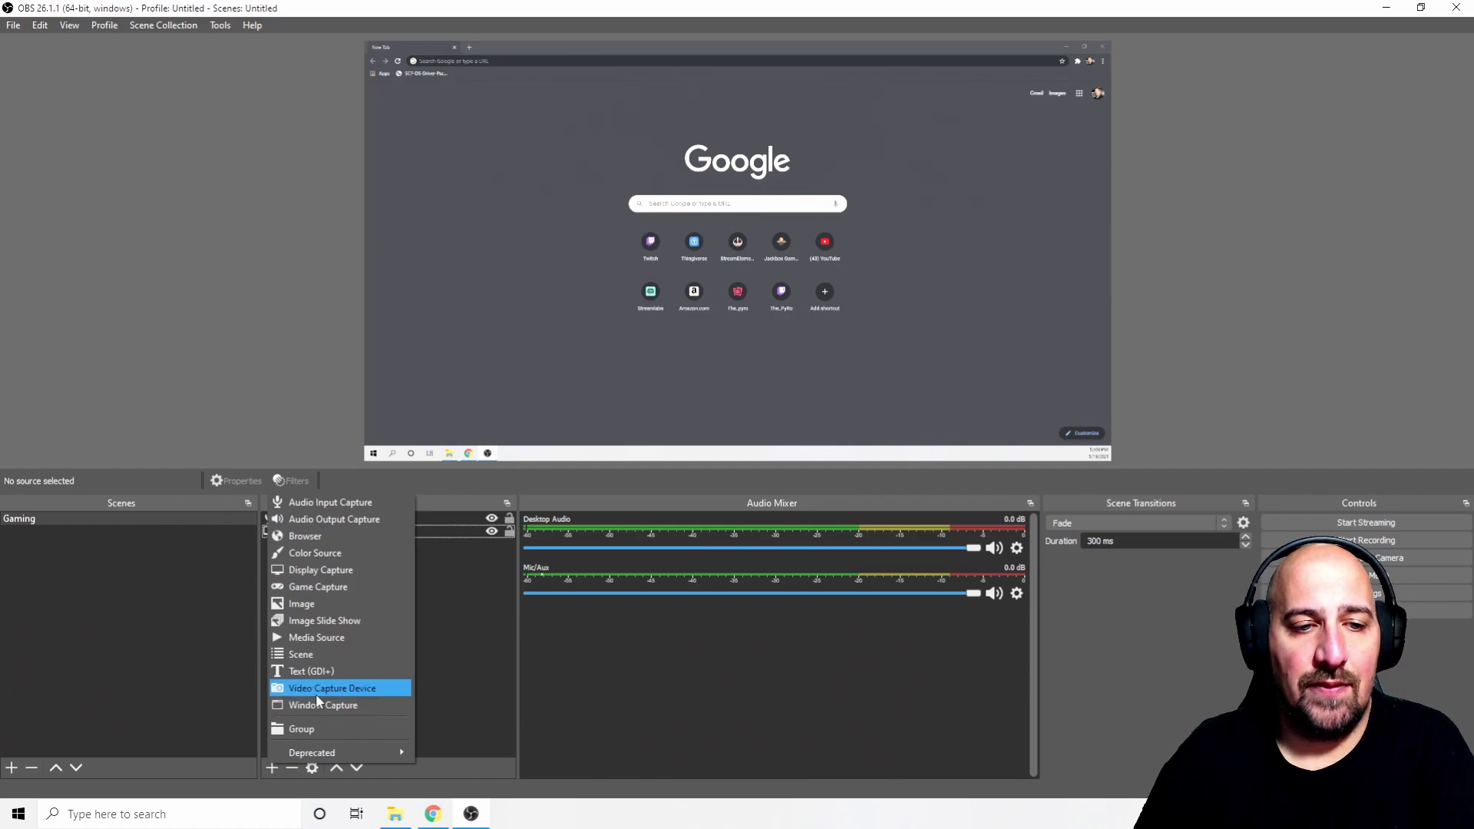
{"action": "left_click", "coordinate": [342, 688]}
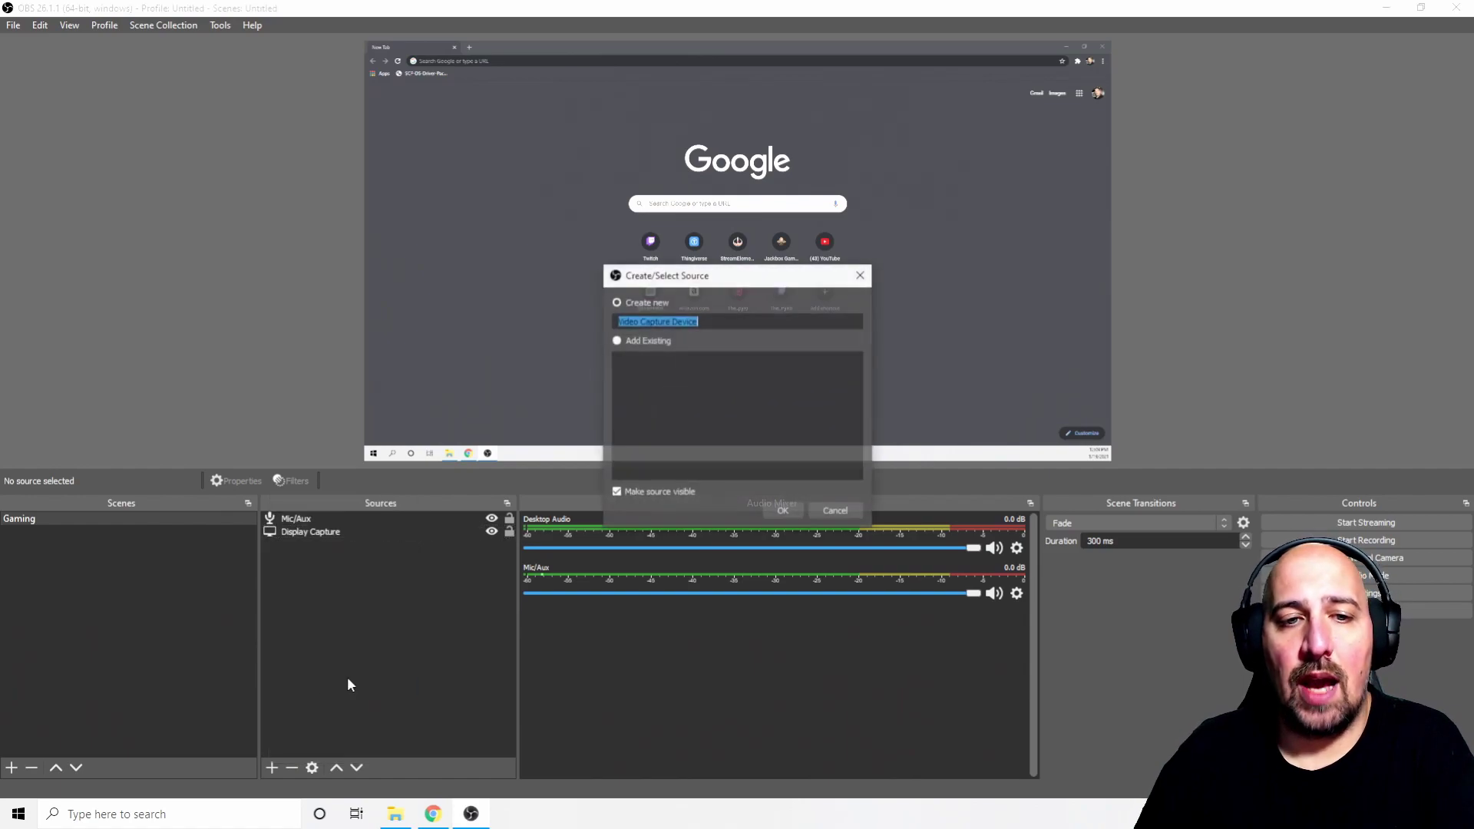
{"action": "left_click", "coordinate": [783, 512]}
{"action": "left_click", "coordinate": [644, 377]}
{"action": "left_click", "coordinate": [643, 387]}
{"action": "left_click", "coordinate": [925, 614]}
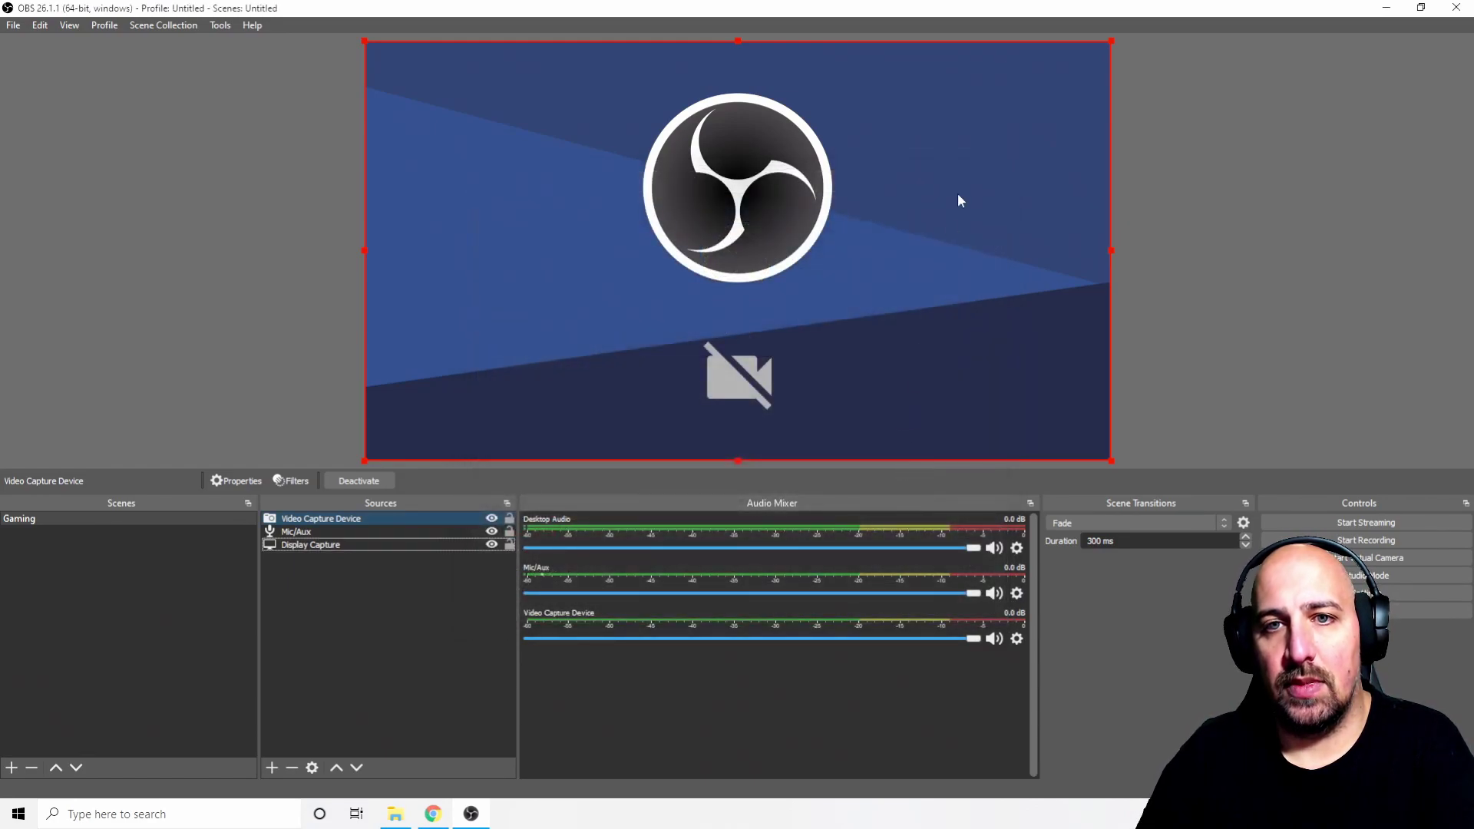
{"action": "left_click_drag", "start_coordinate": [1110, 42], "coordinate": [1057, 430]}
{"action": "left_click", "coordinate": [1179, 370]}
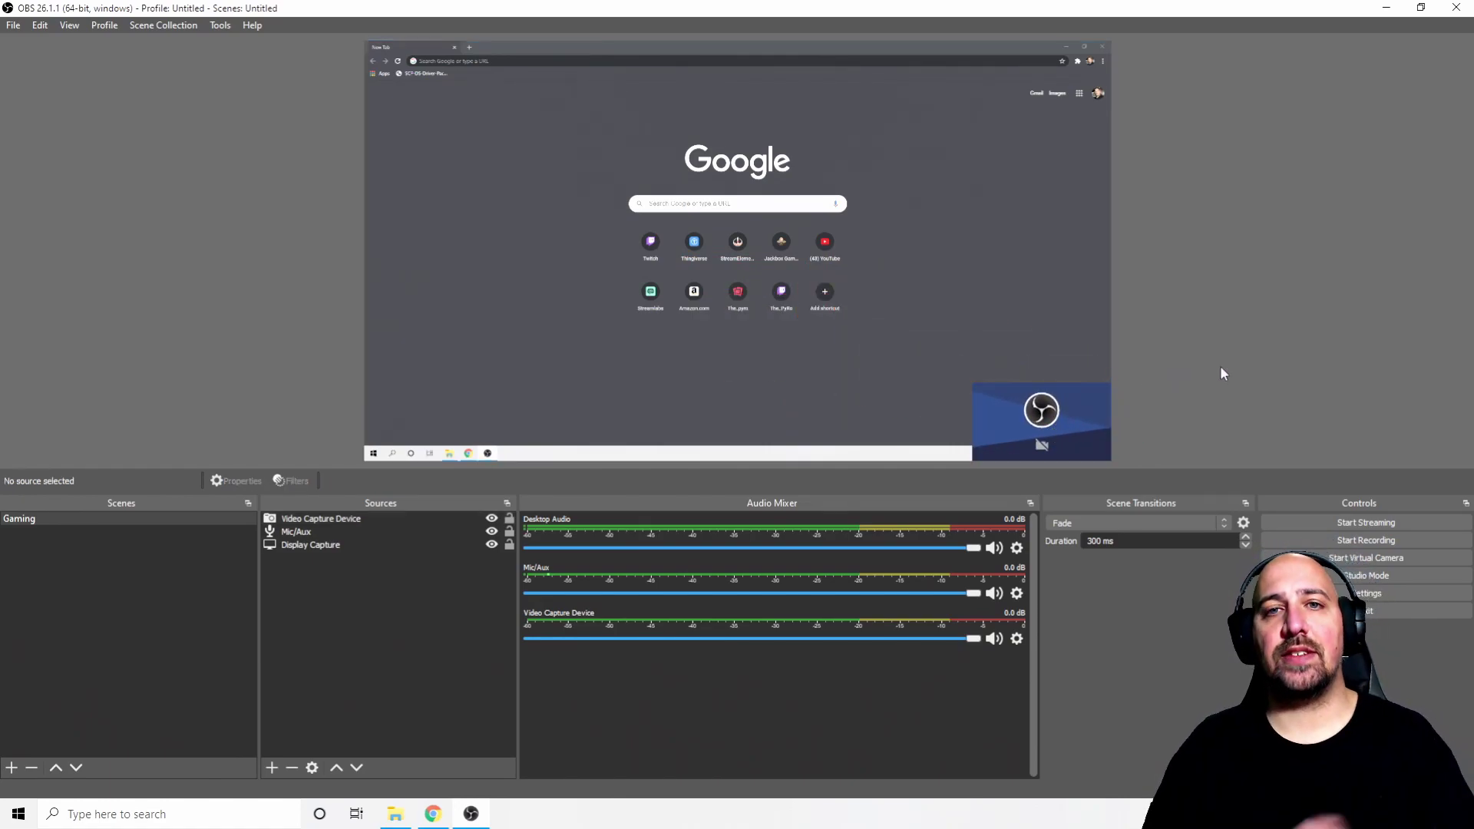